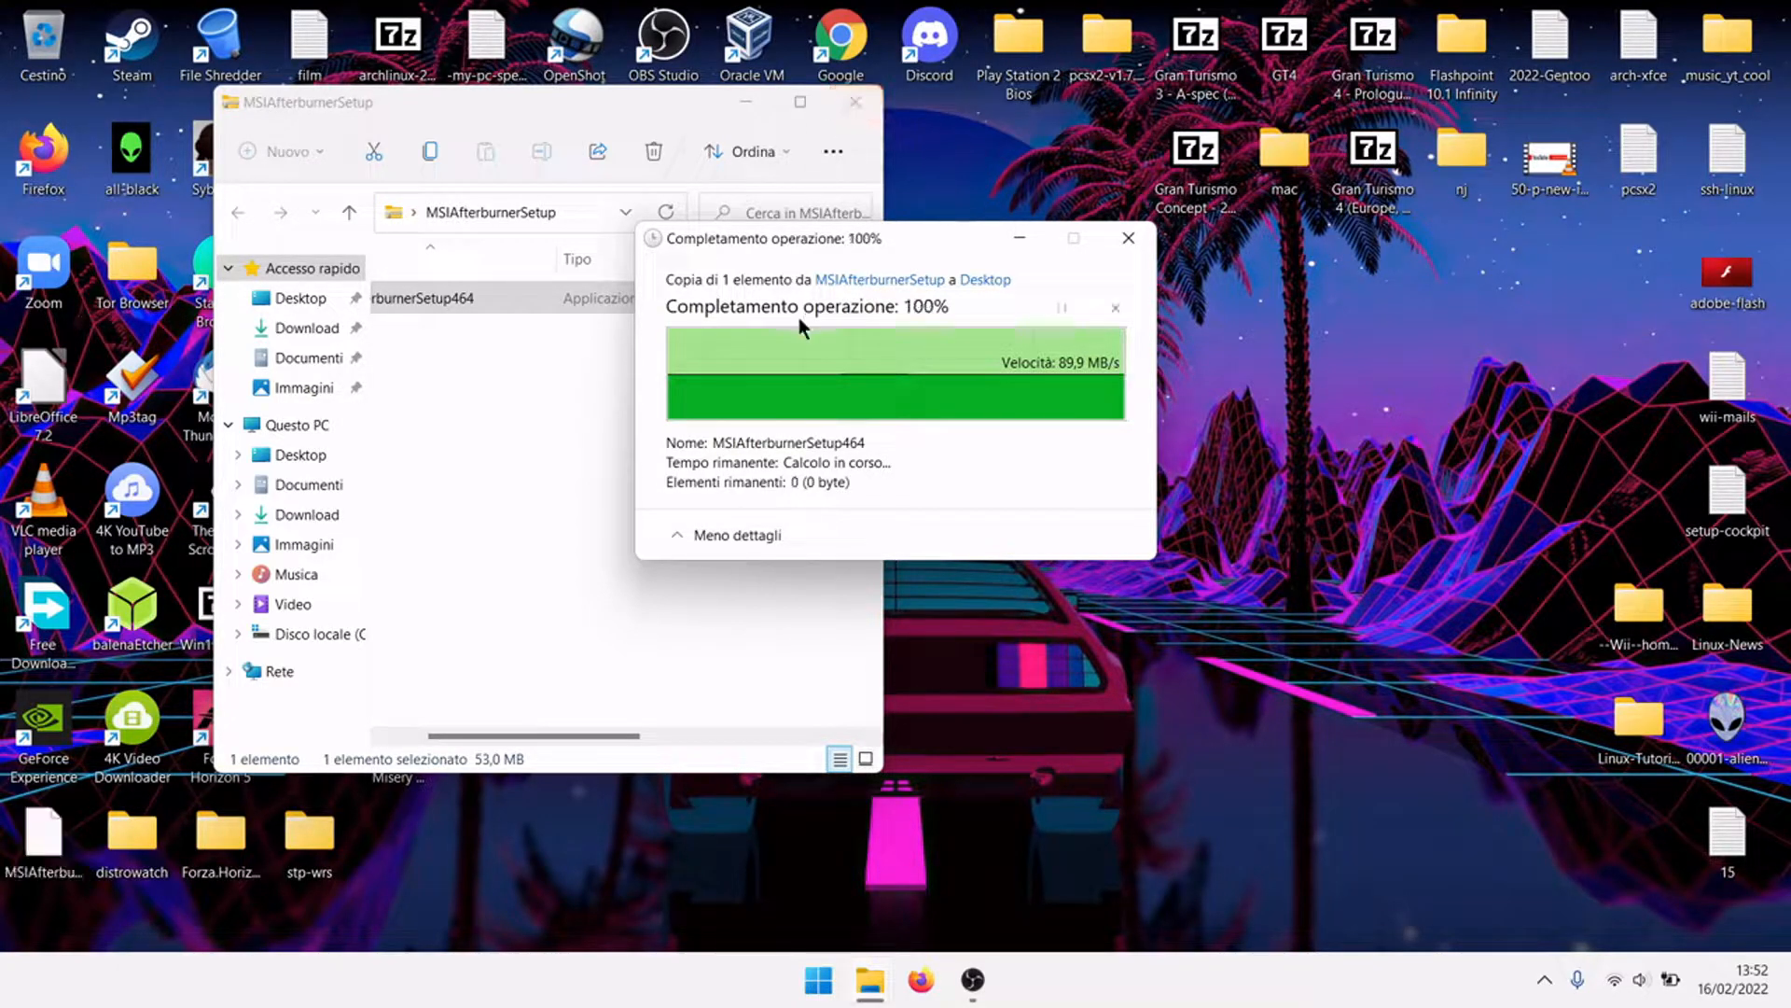
# Move the MSI Afterburner installer to a free spot on the desktop and launch it with English as the setup language.
pyautogui.click(851, 109)
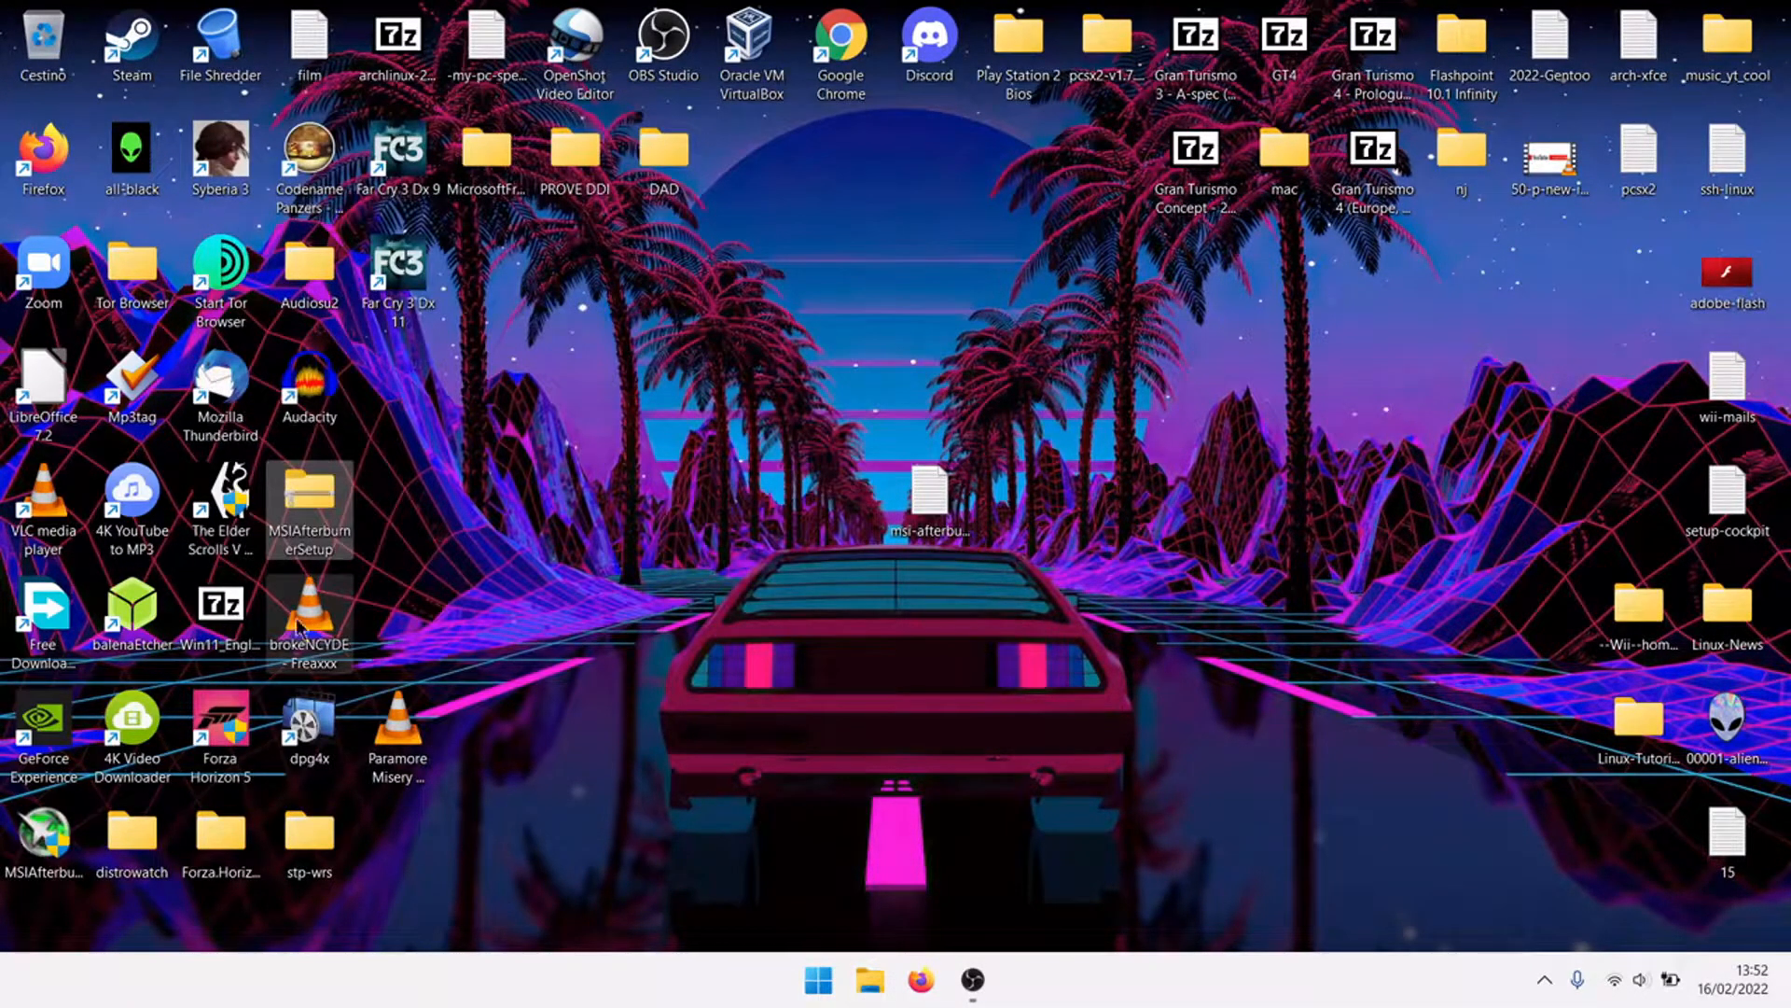
pyautogui.moveTo(28, 858); pyautogui.dragTo(471, 409)
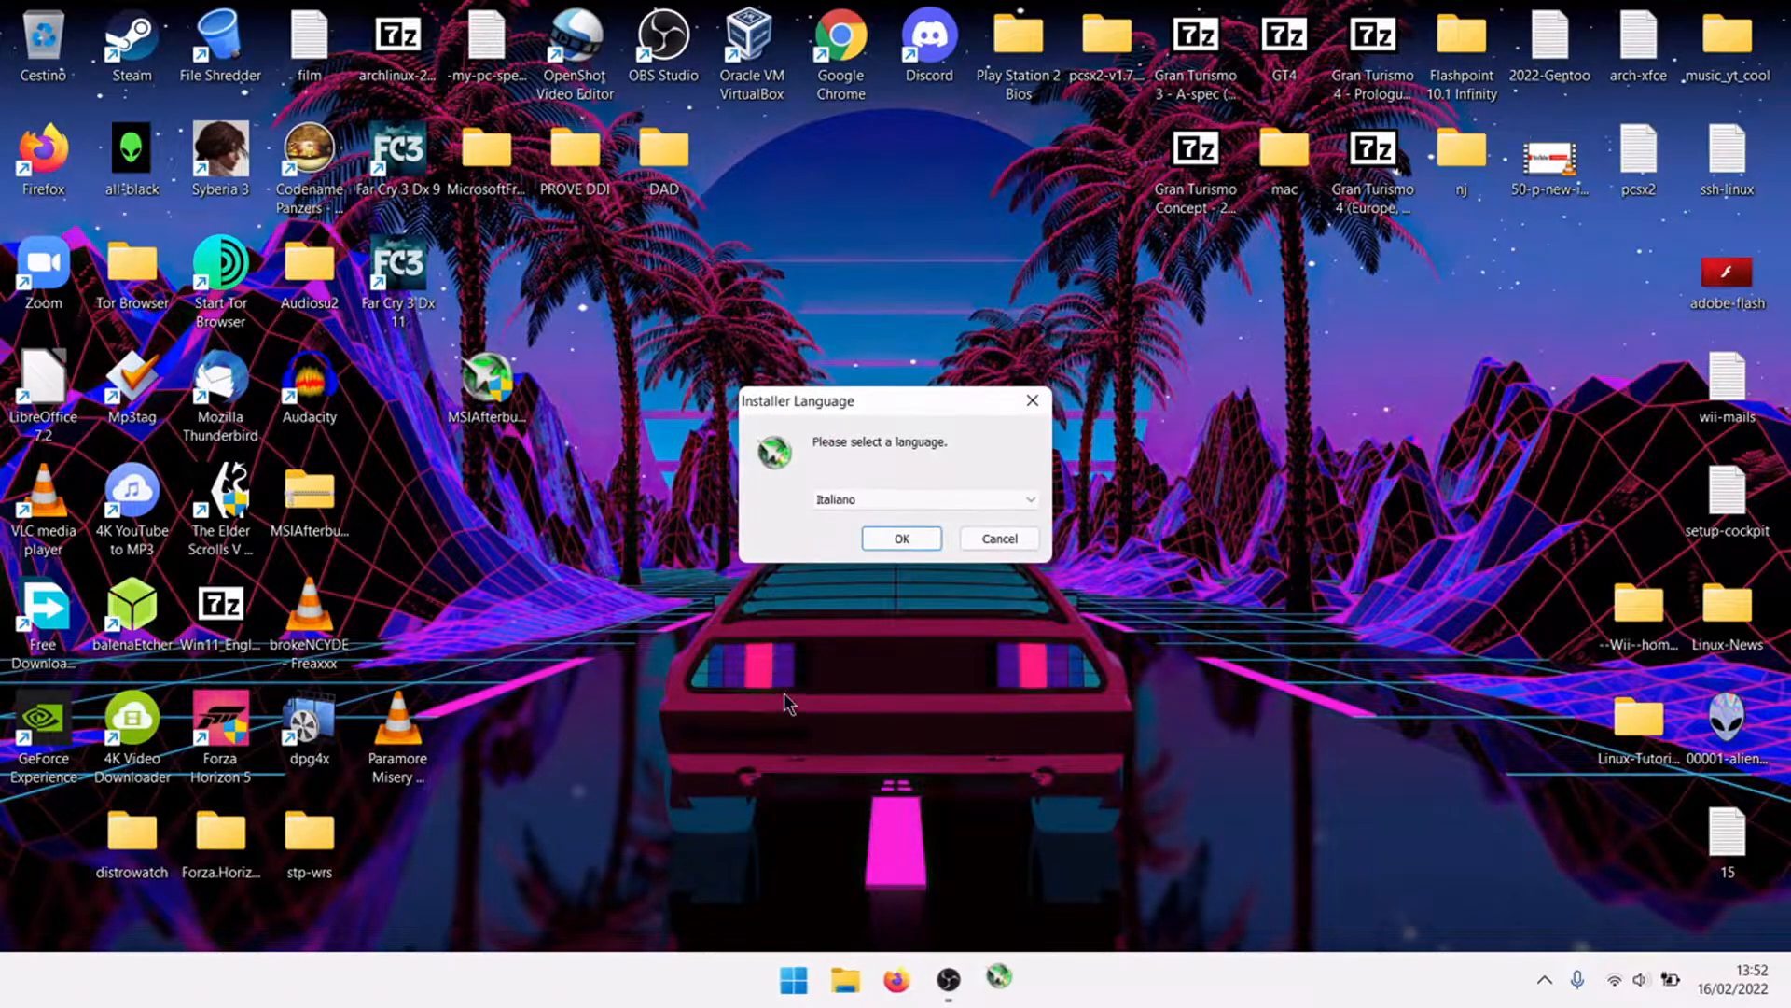
pyautogui.click(924, 499)
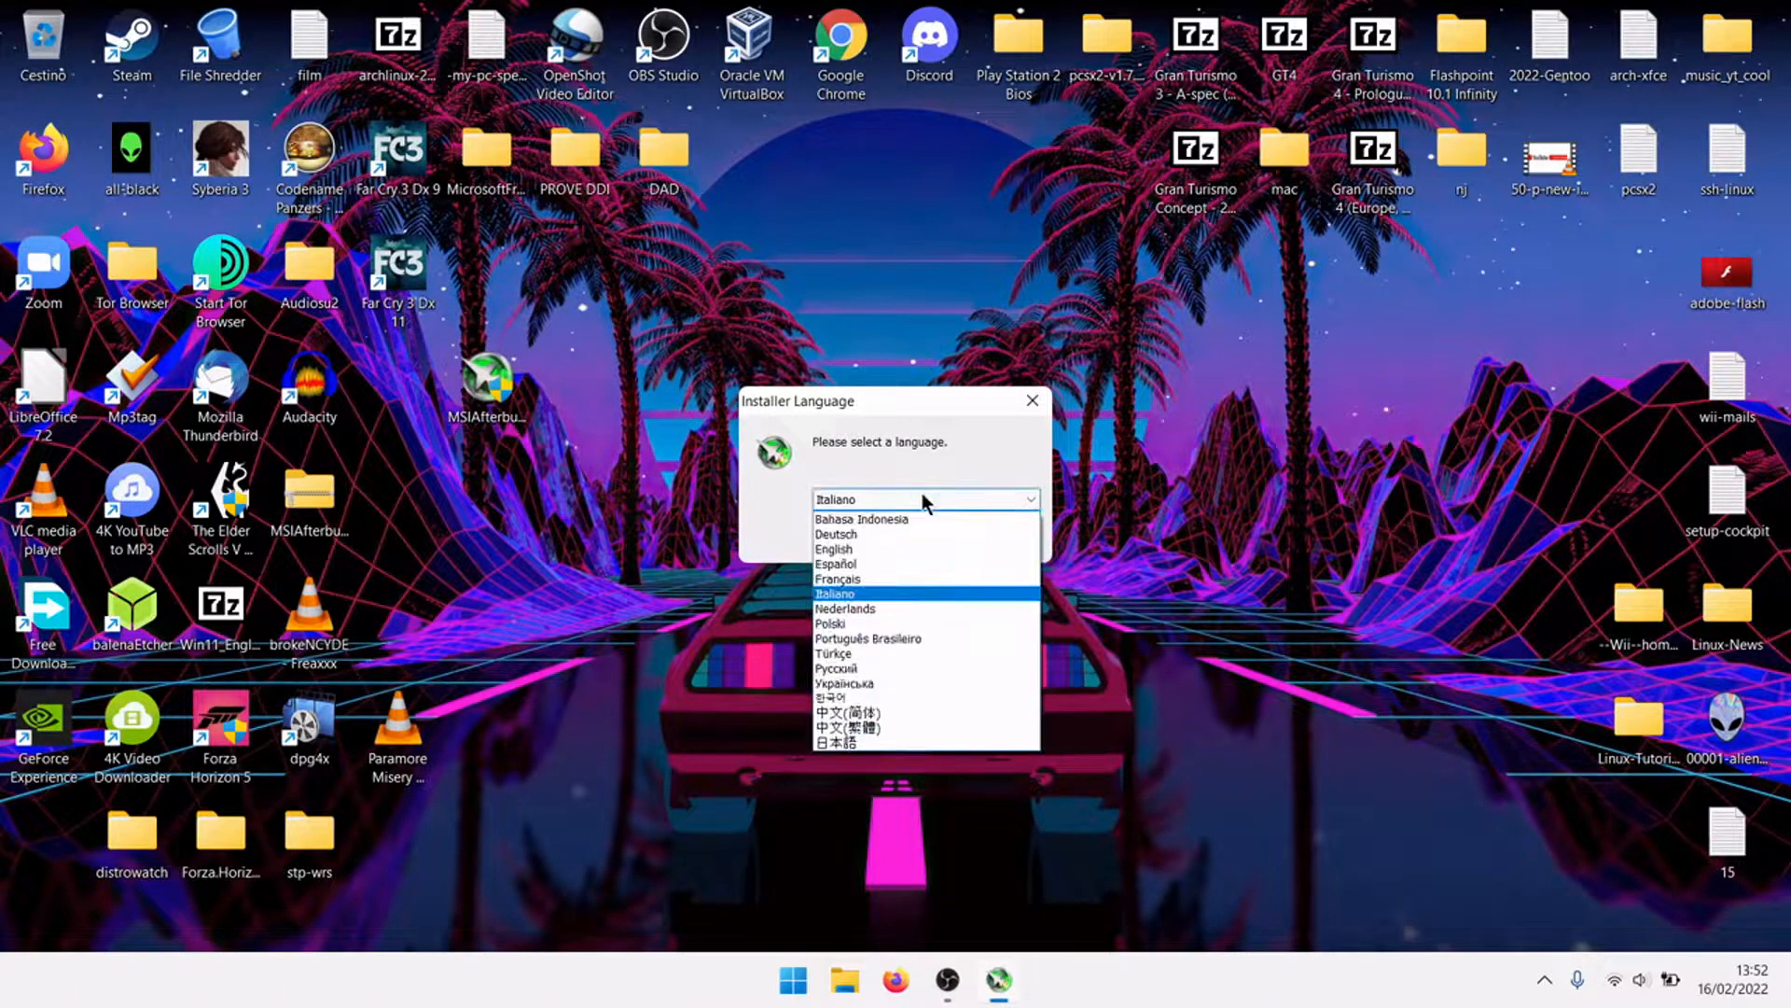
pyautogui.click(870, 549)
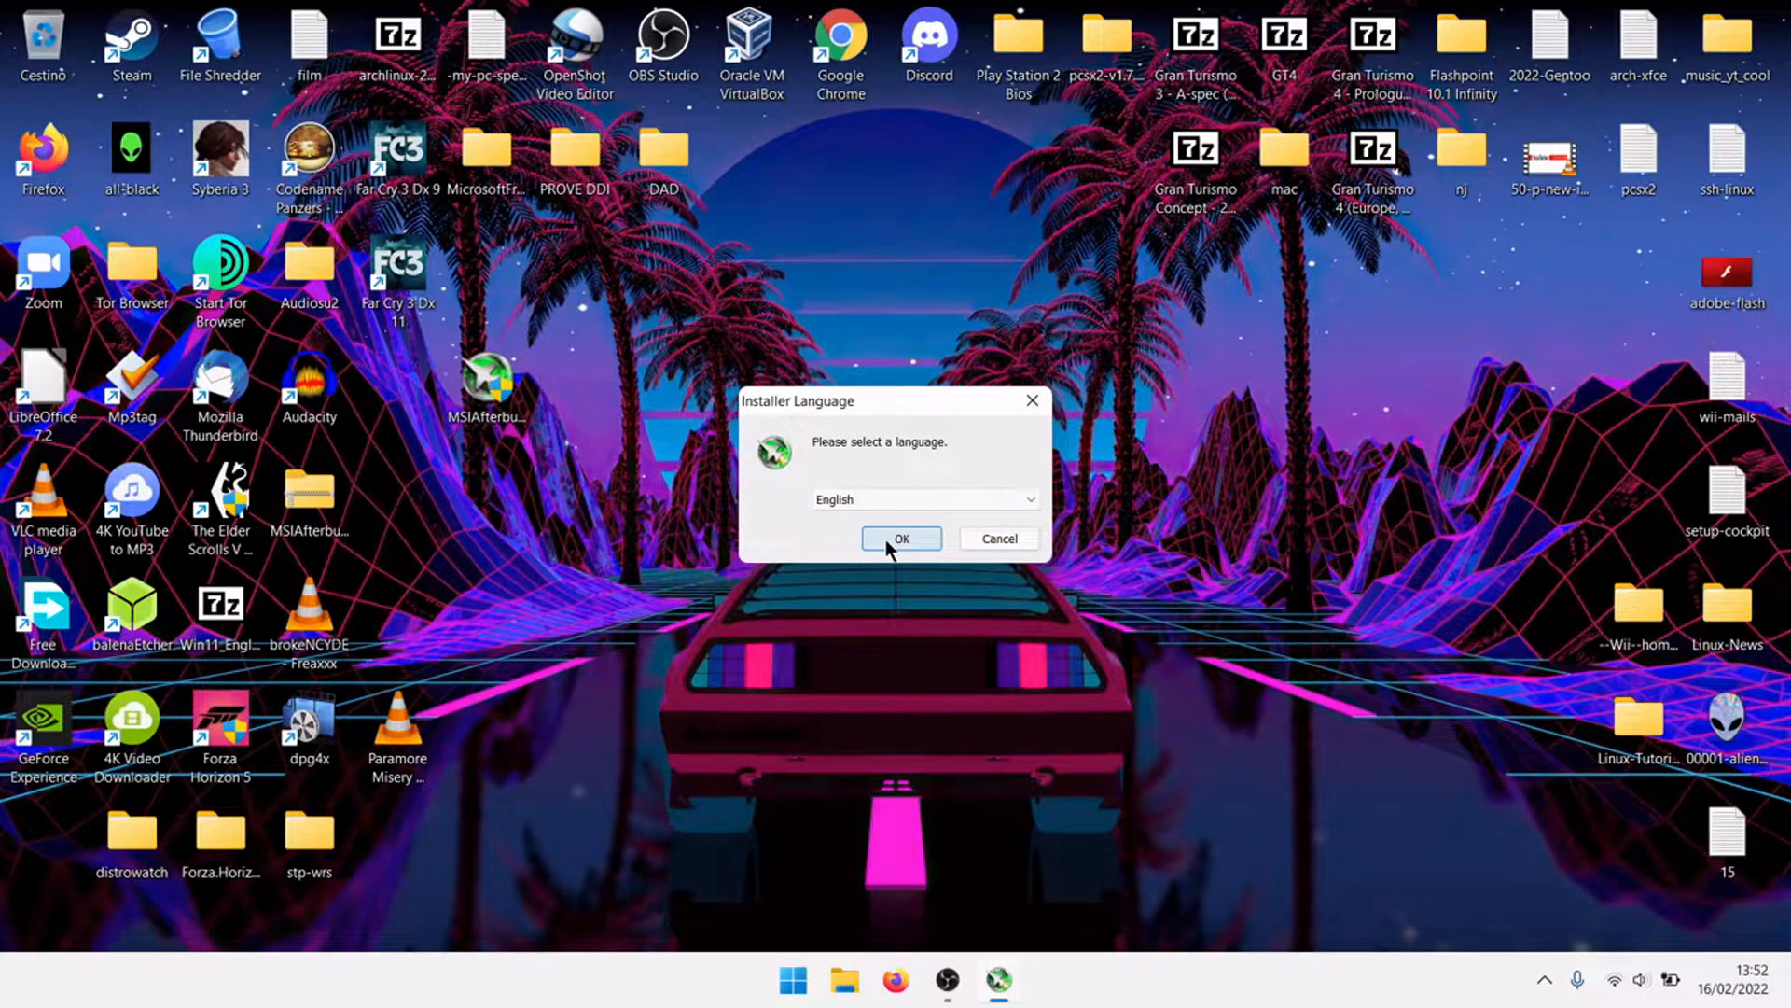
pyautogui.click(886, 541)
# Accept the license agreement and install MSI Afterburner with RivaTuner Statistics Server, keeping the default folders.
pyautogui.click(1031, 670)
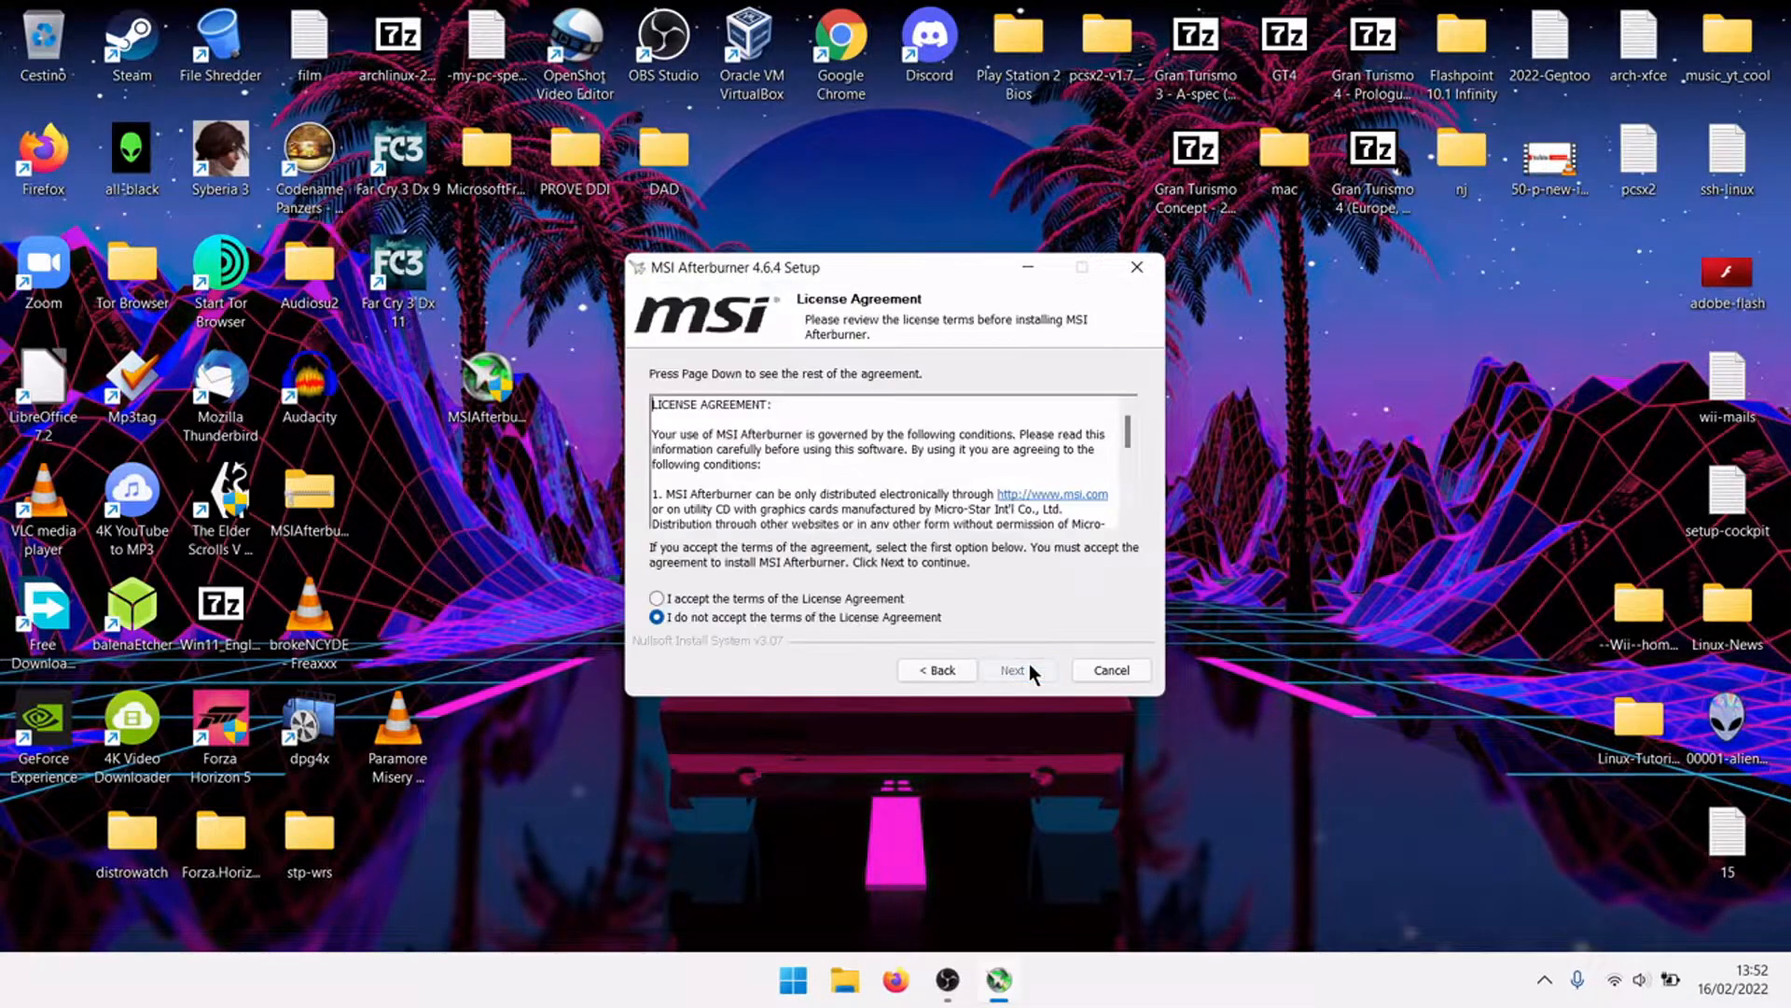
pyautogui.click(840, 598)
pyautogui.click(1016, 669)
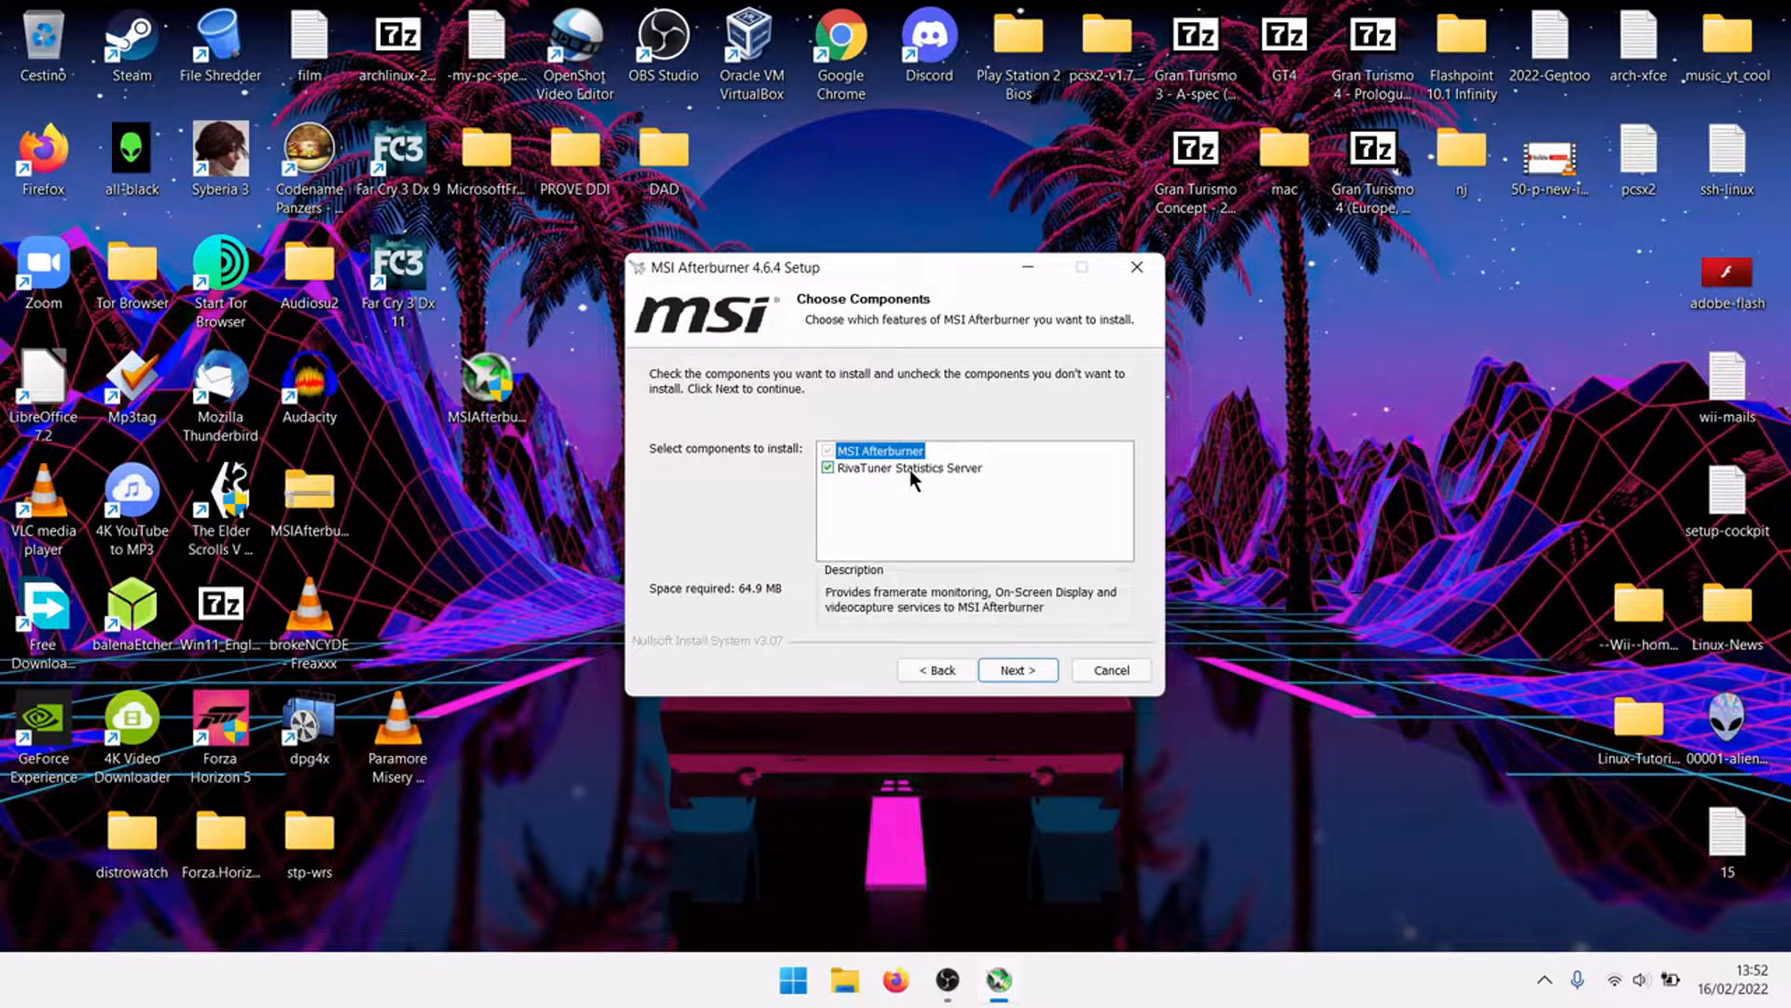
pyautogui.click(1019, 671)
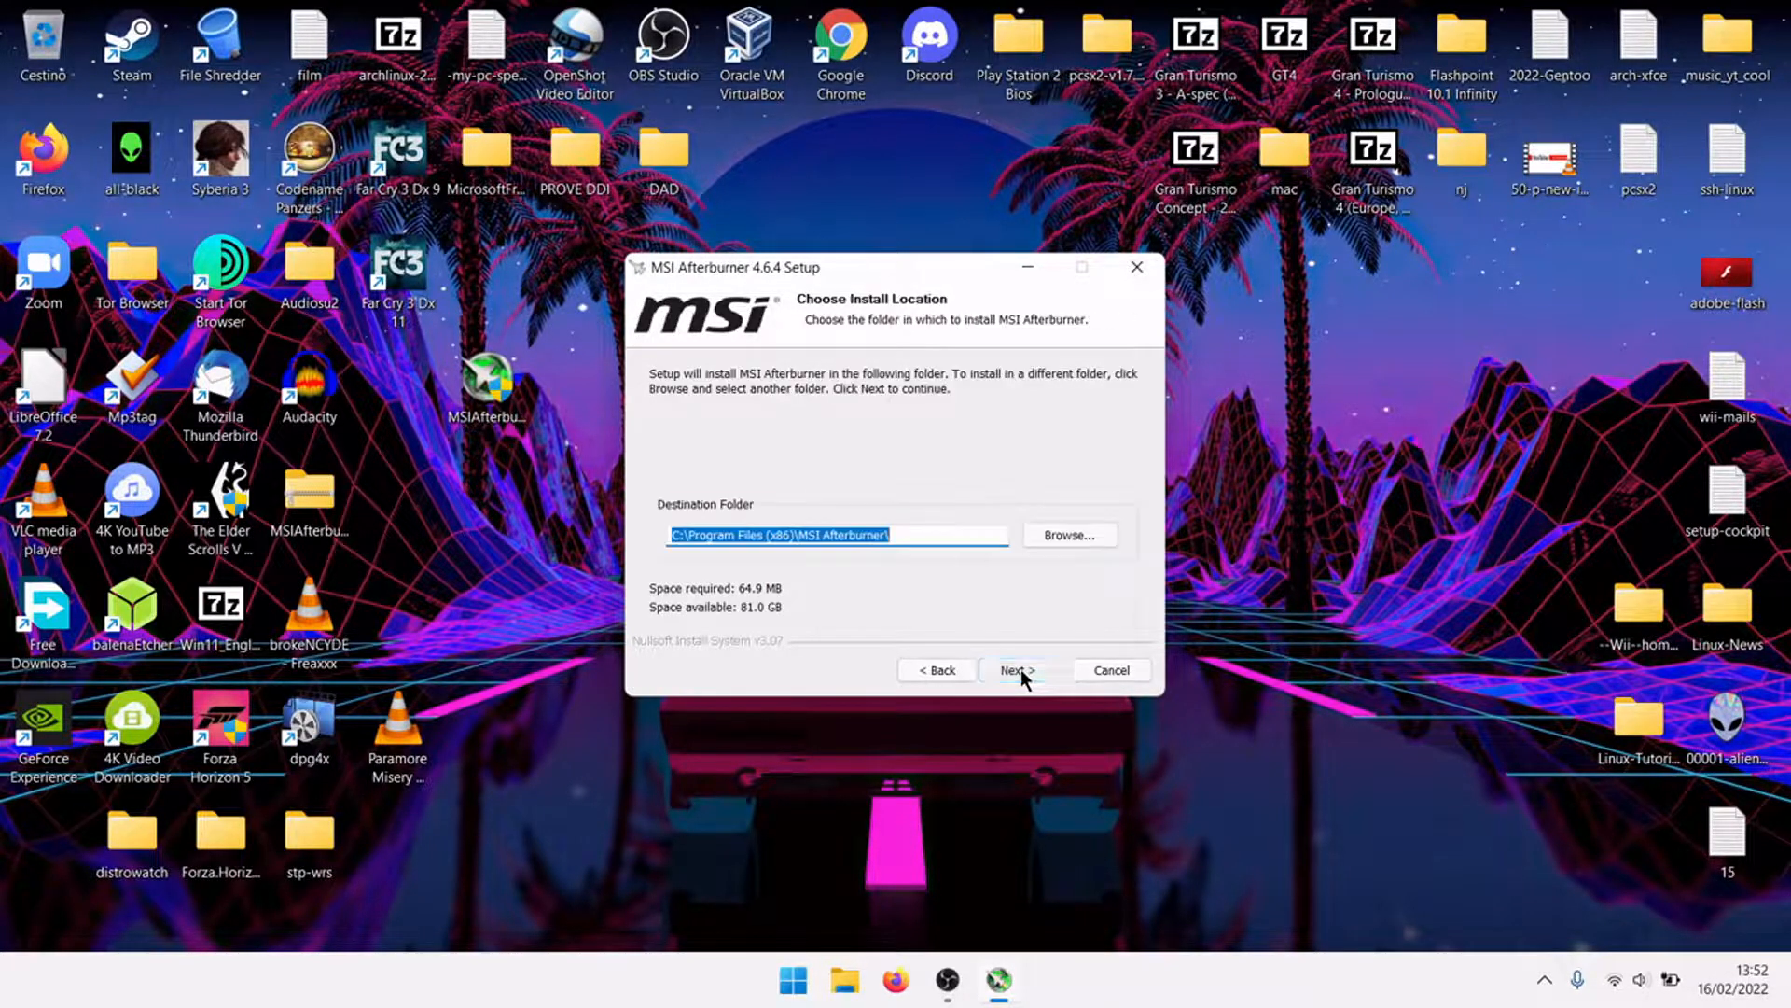
pyautogui.click(1019, 671)
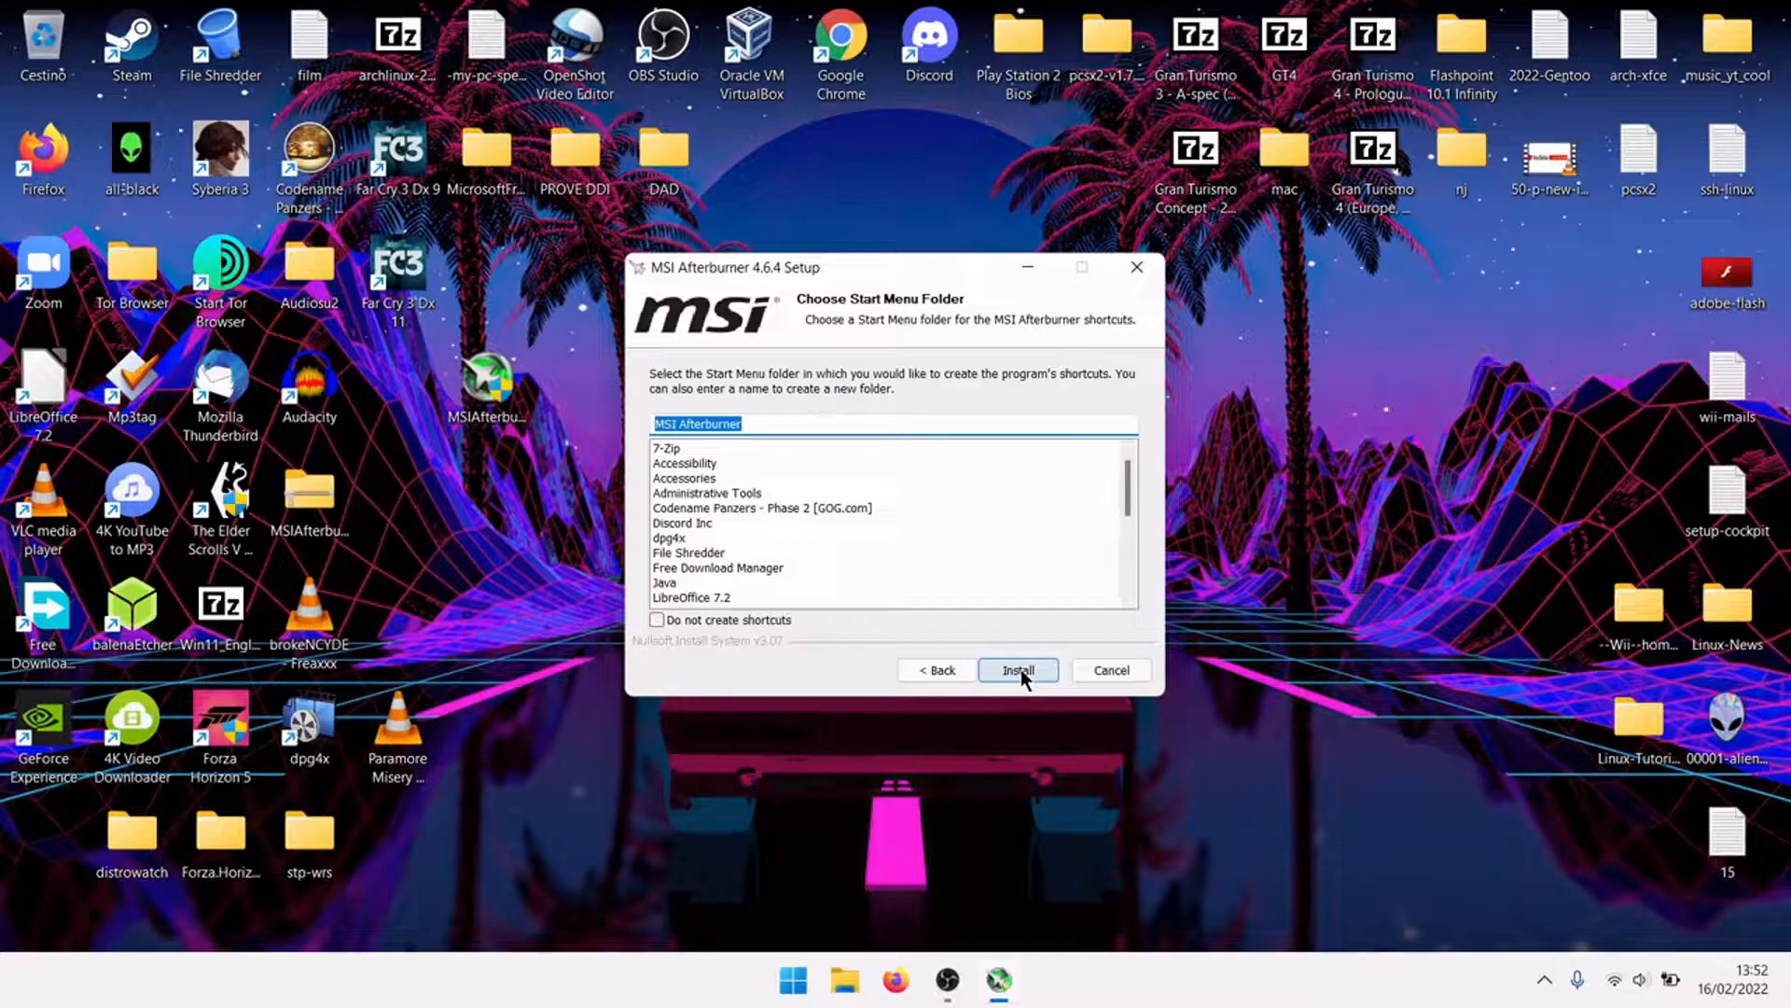
pyautogui.click(1019, 671)
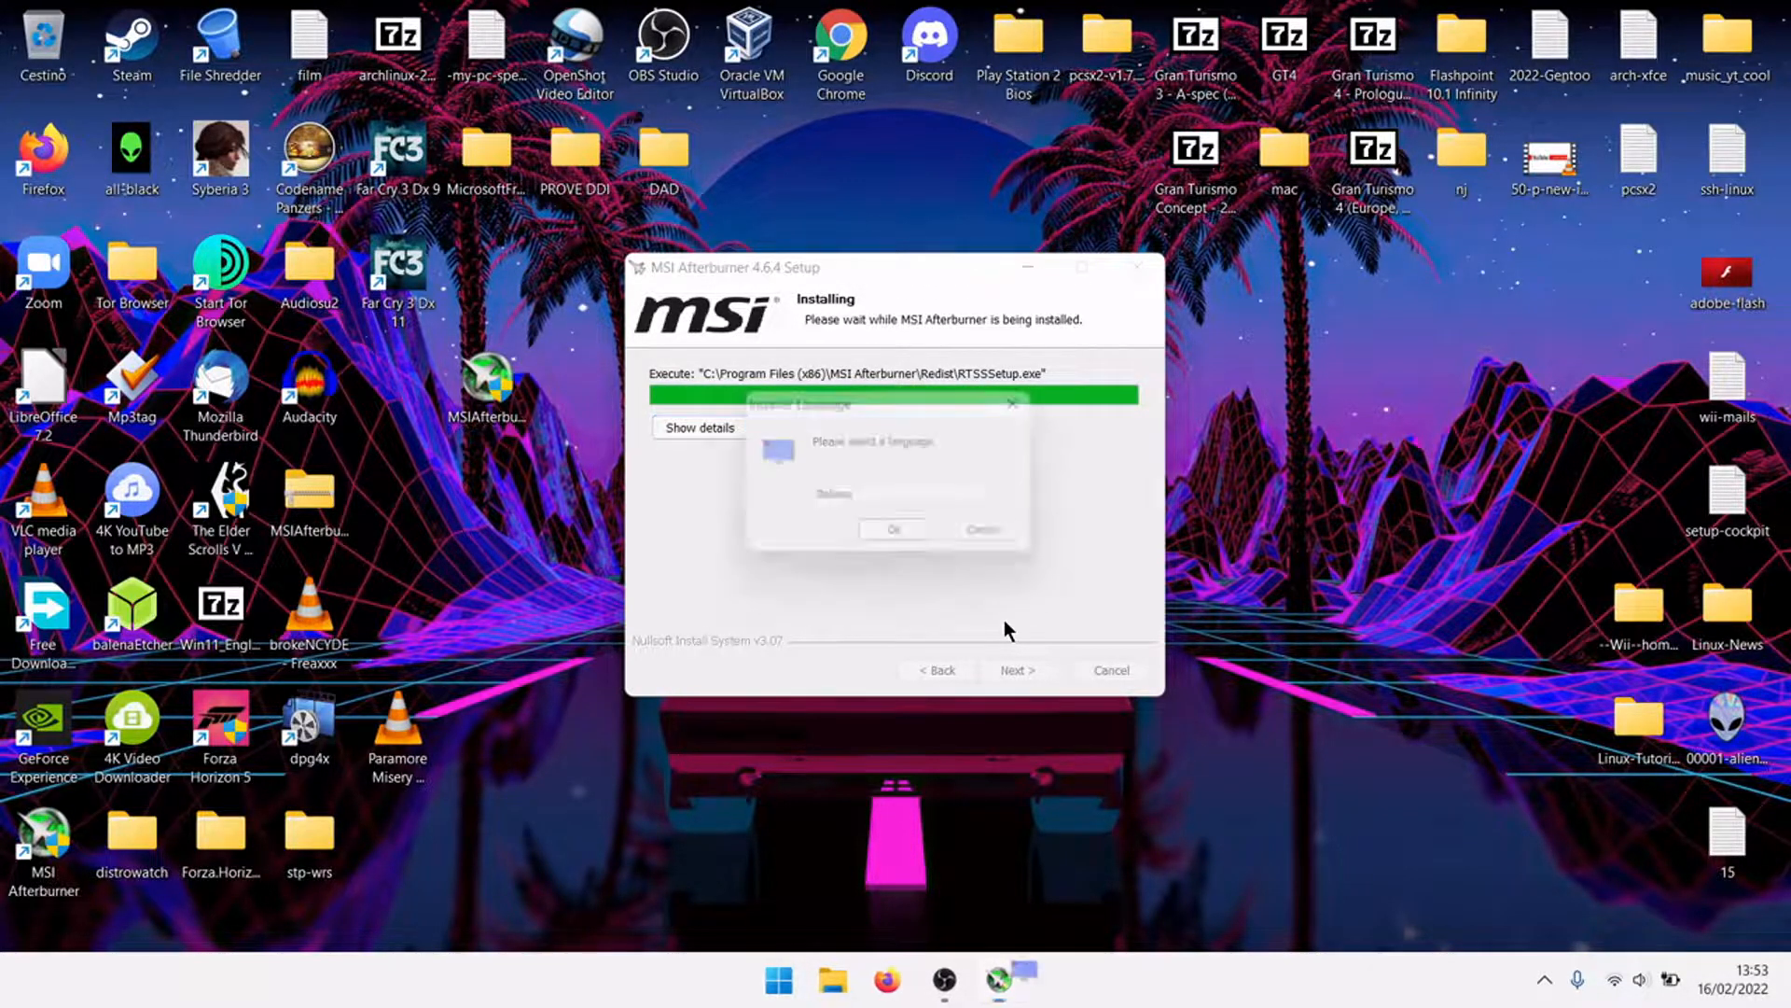
# Start the RivaTuner Statistics Server setup with English as the installer language.
pyautogui.click(911, 499)
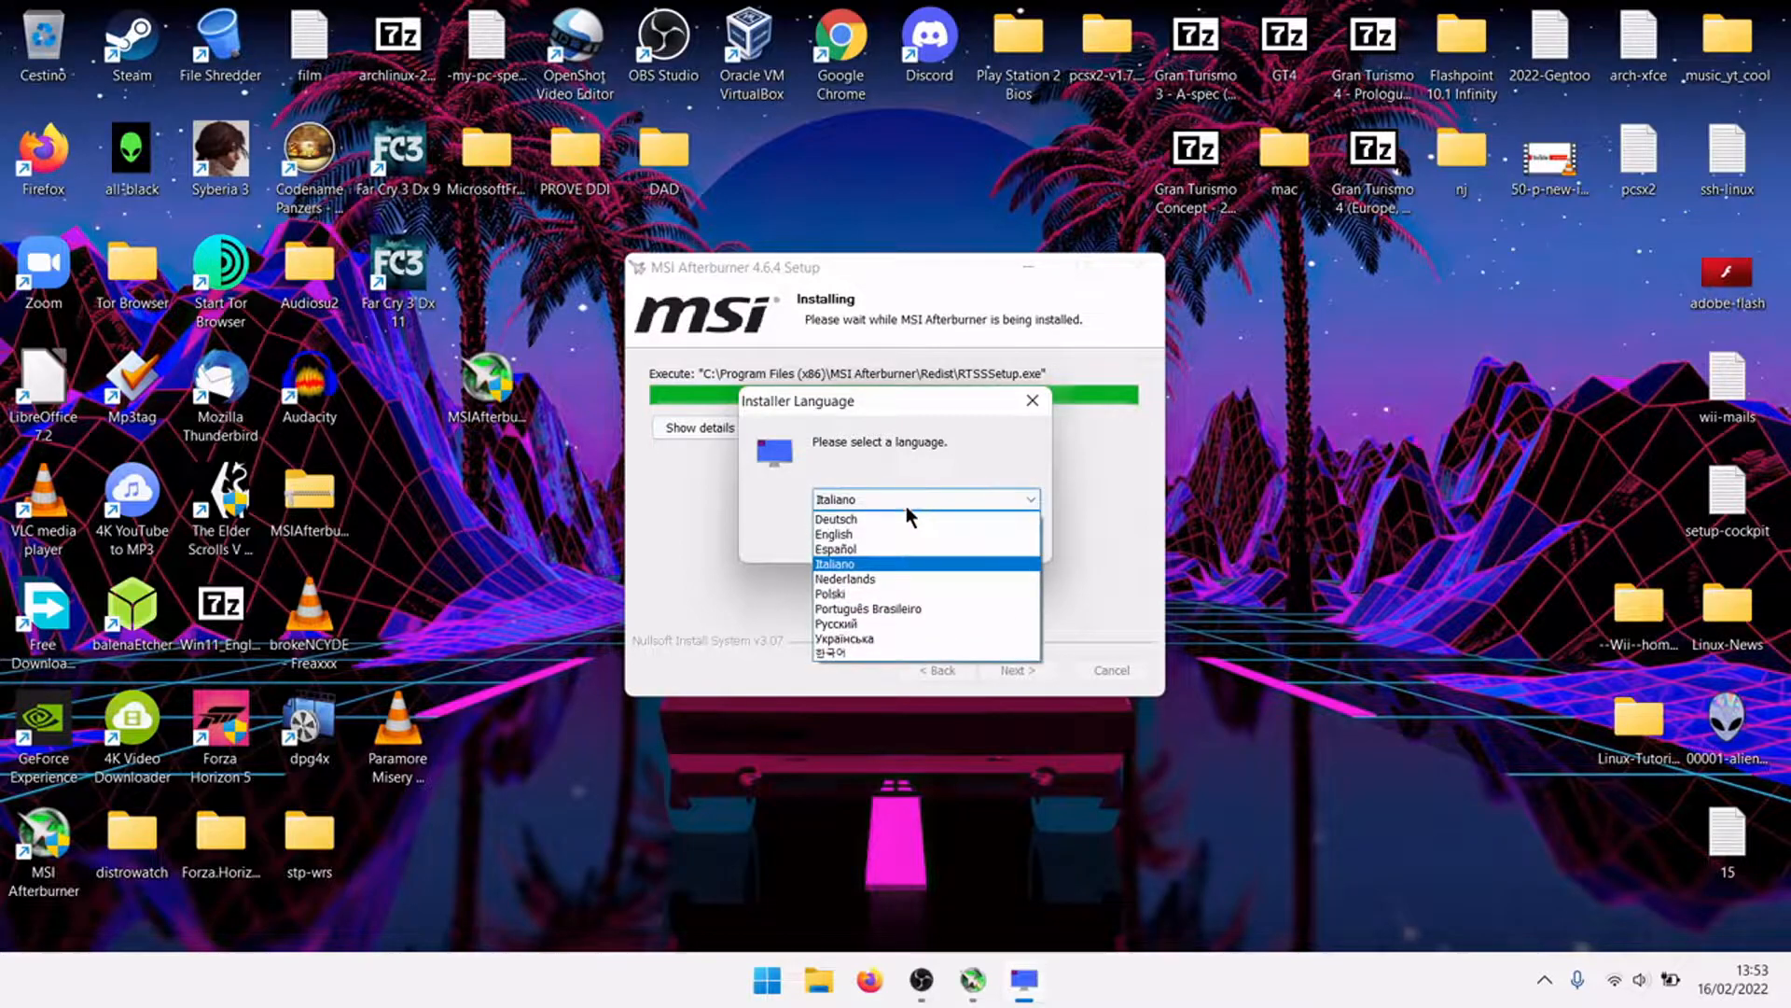
pyautogui.click(876, 536)
pyautogui.click(876, 537)
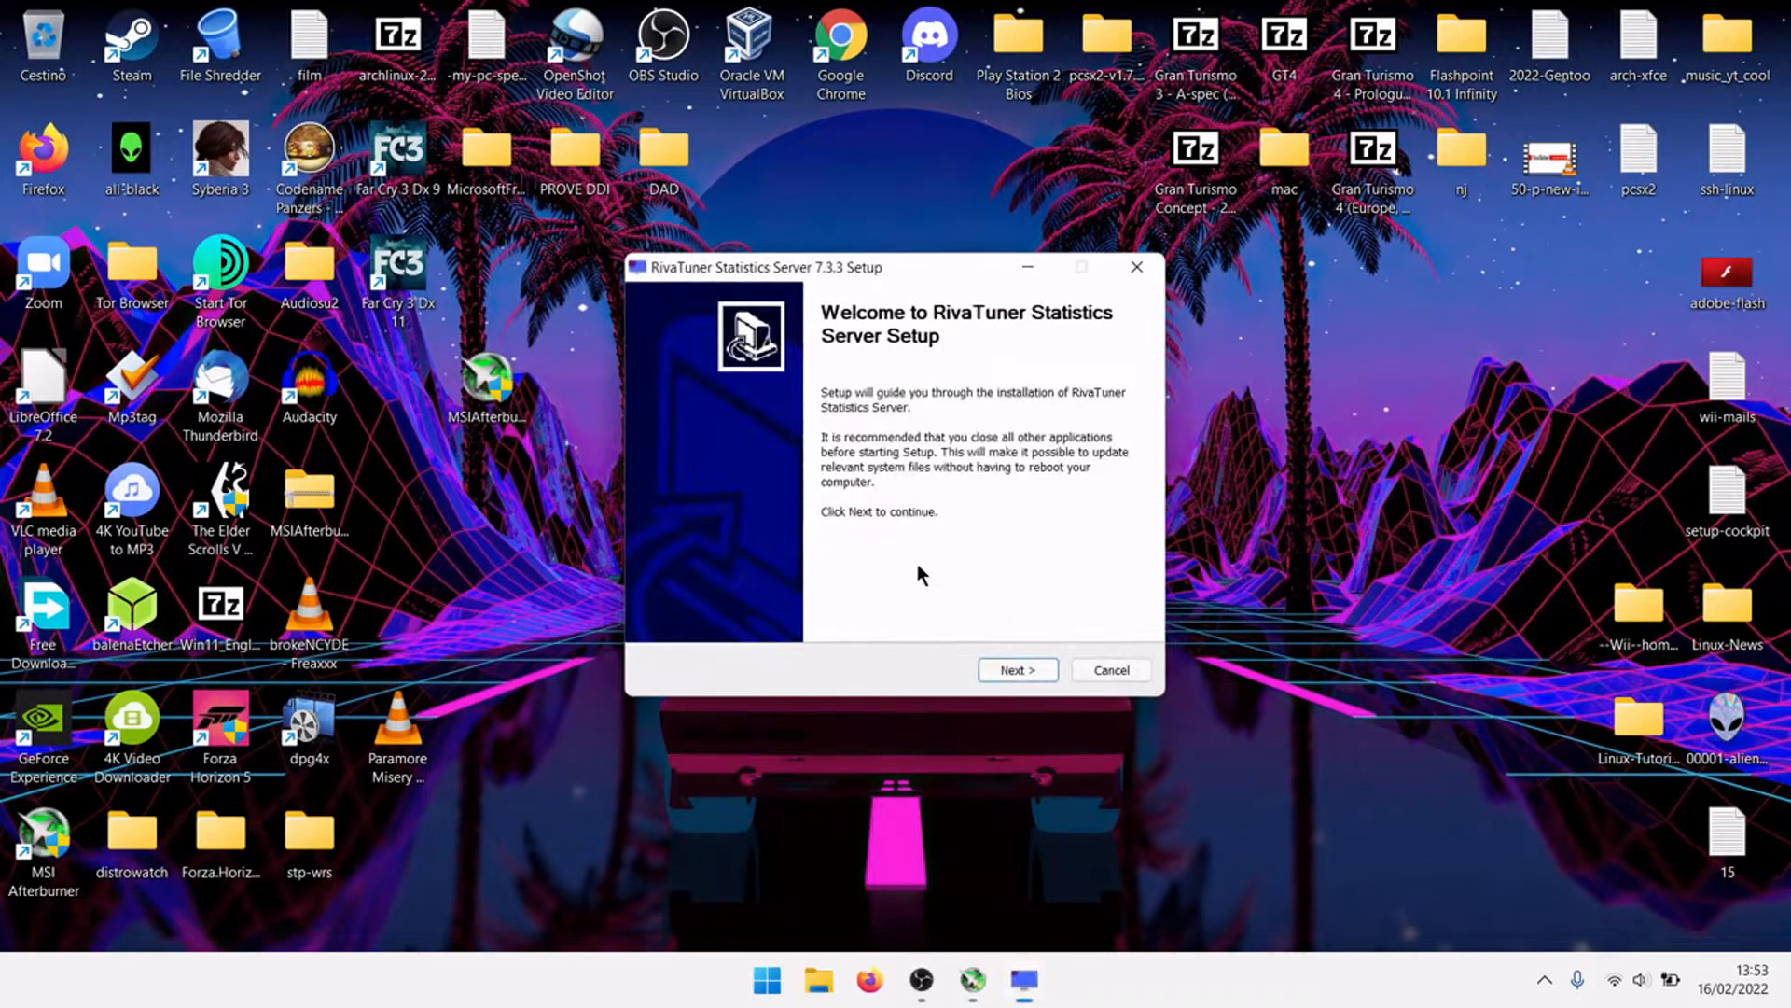
# Accept the RivaTuner Statistics Server license agreement and install it with the default location and Start menu folder.
pyautogui.click(993, 670)
pyautogui.click(877, 600)
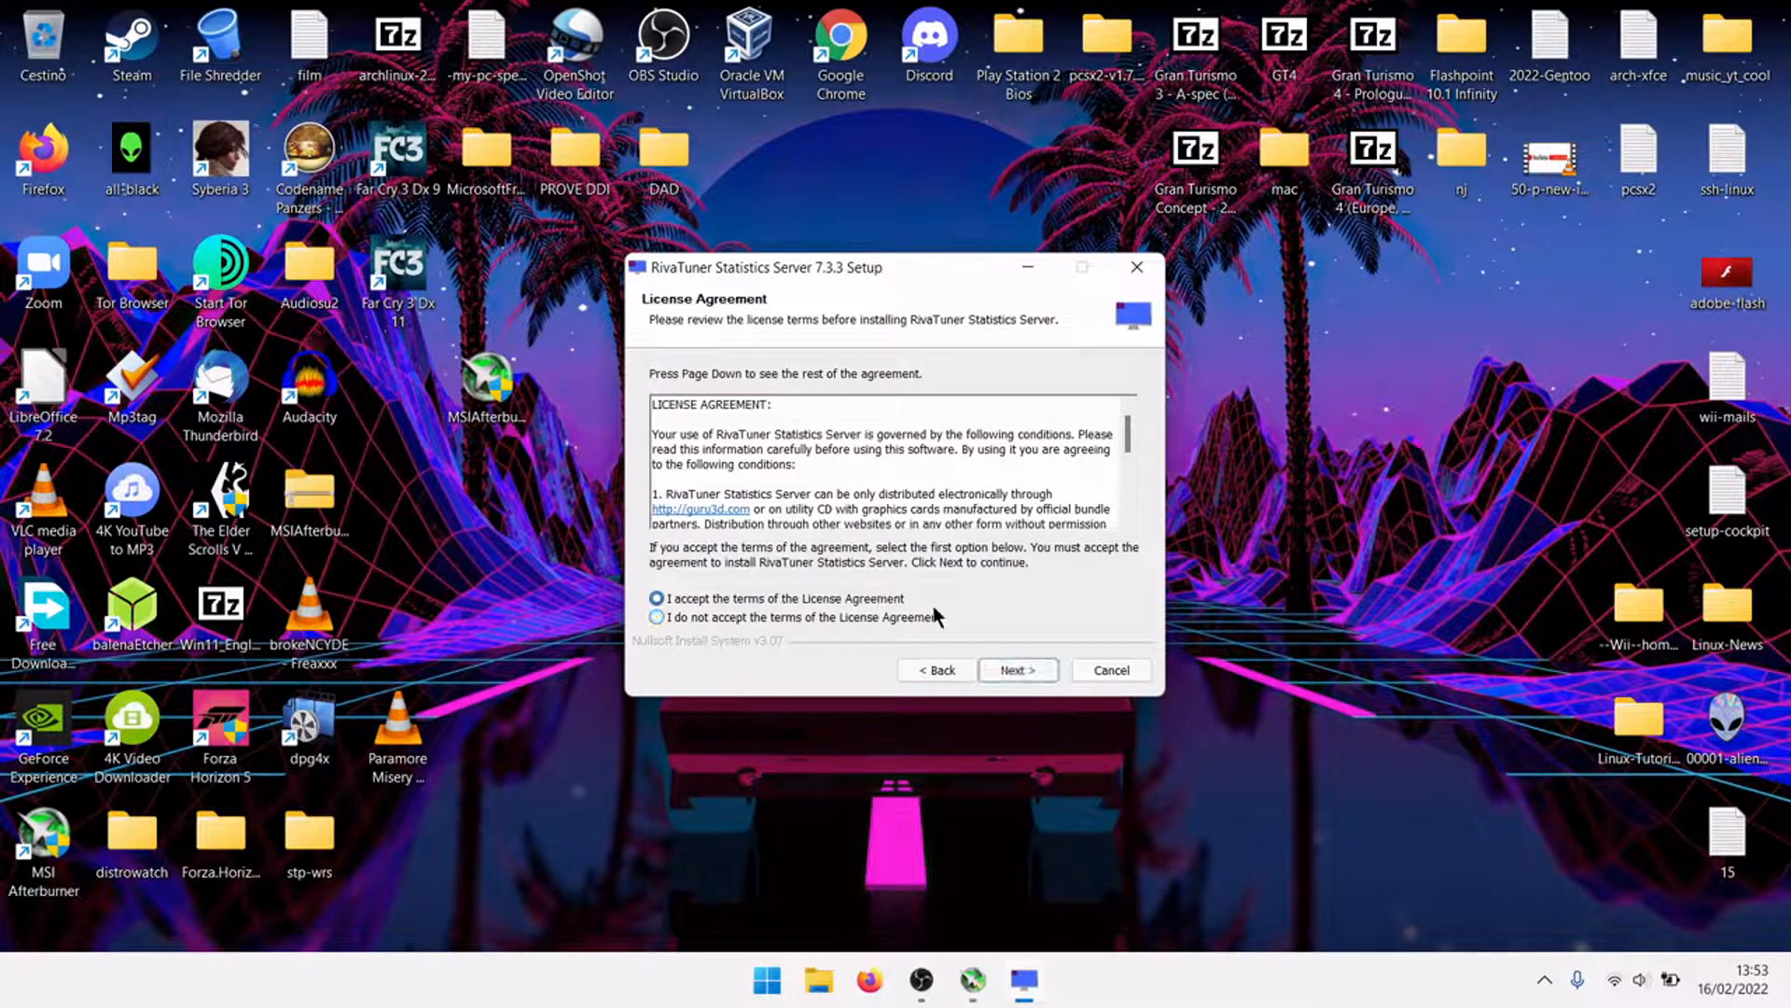
pyautogui.click(1040, 672)
pyautogui.click(1038, 674)
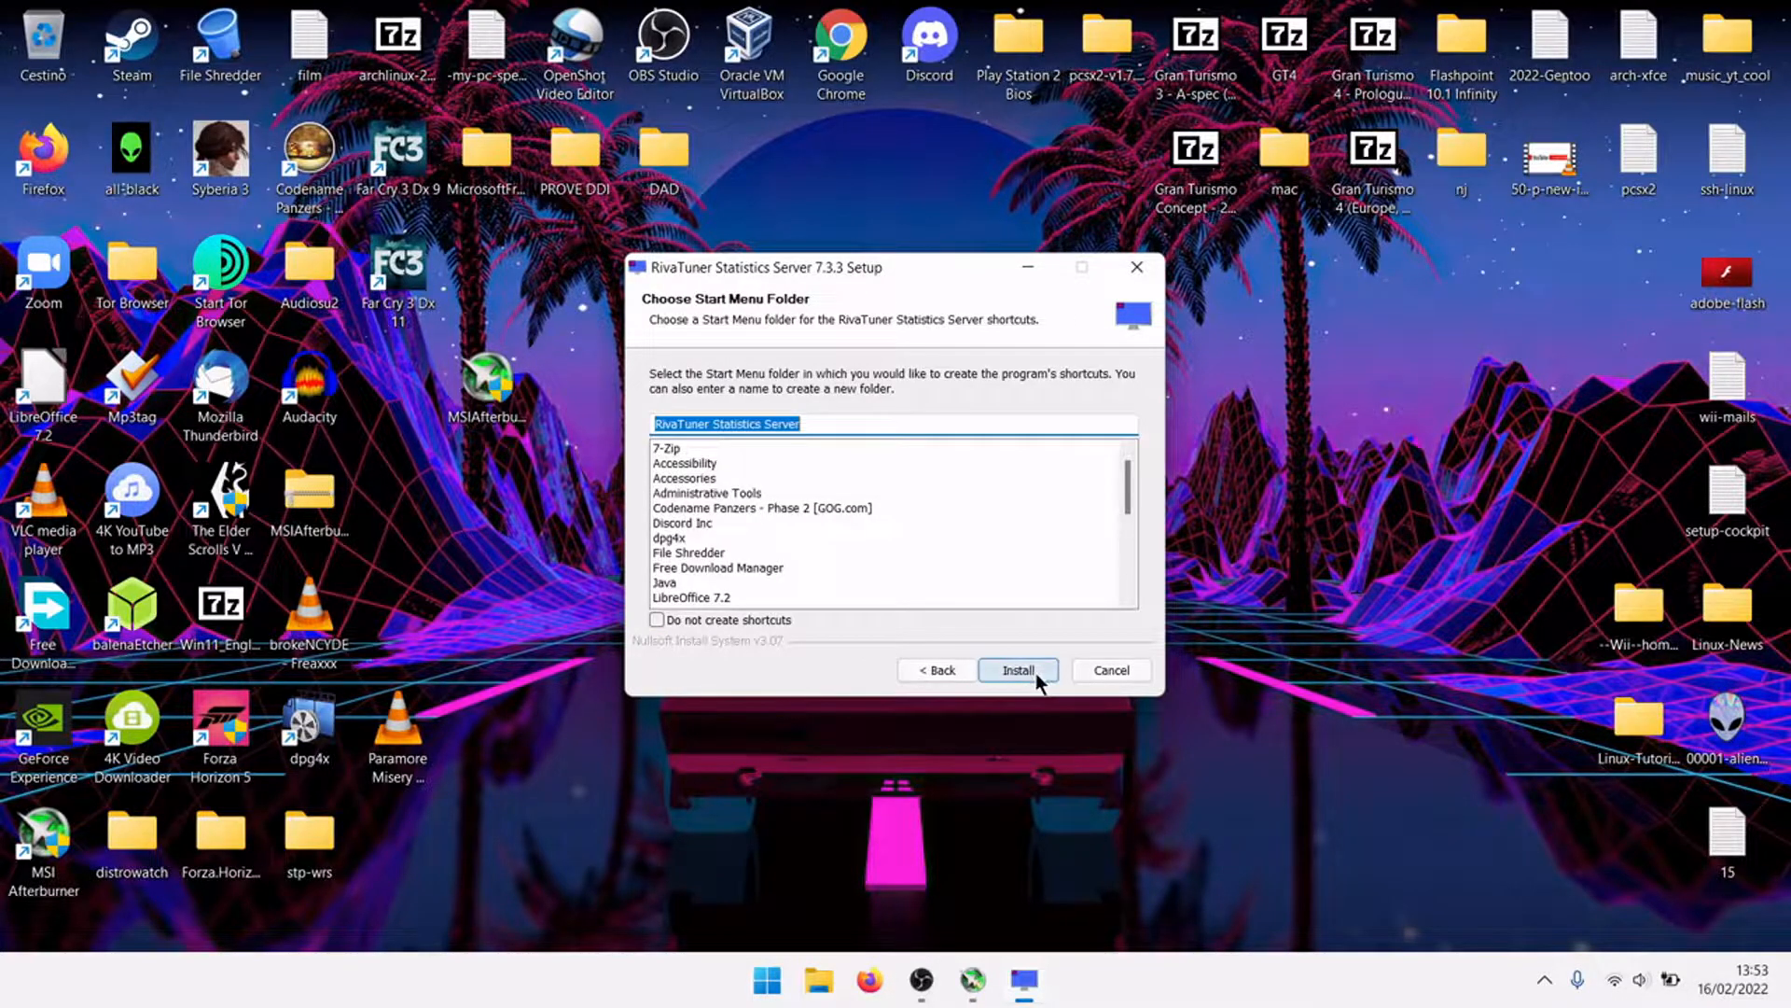
pyautogui.click(1035, 674)
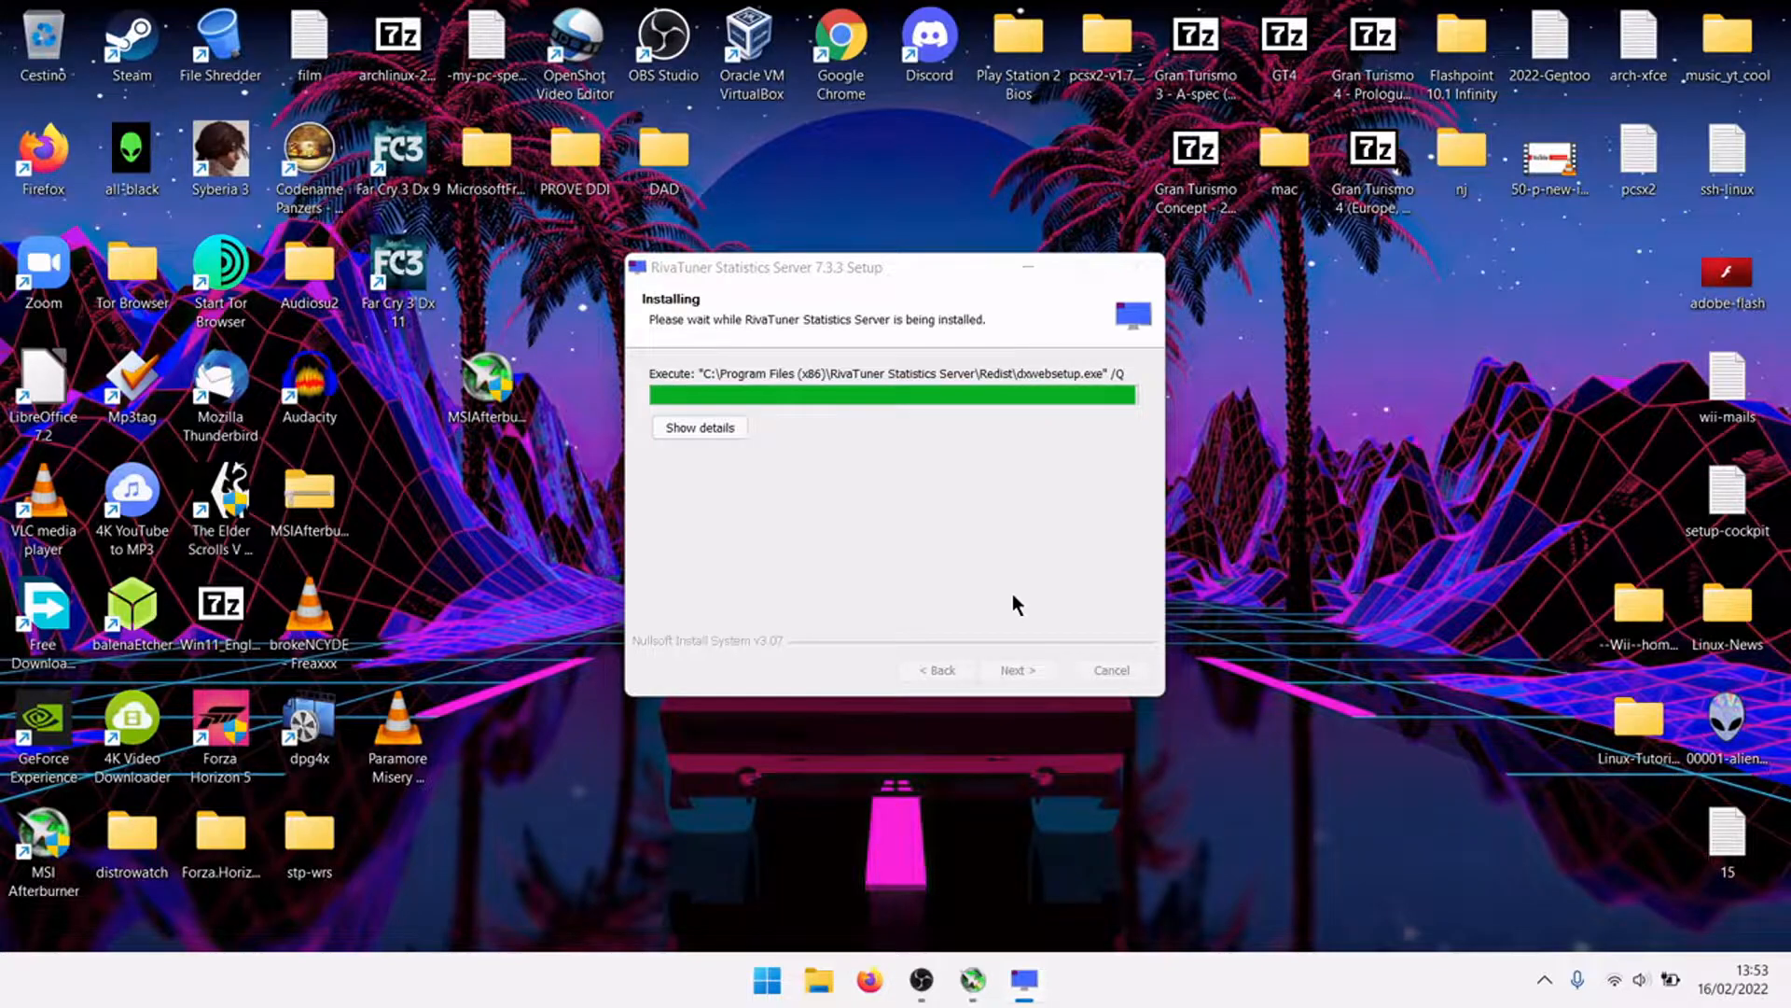
pyautogui.click(1545, 979)
pyautogui.rightClick(1522, 917)
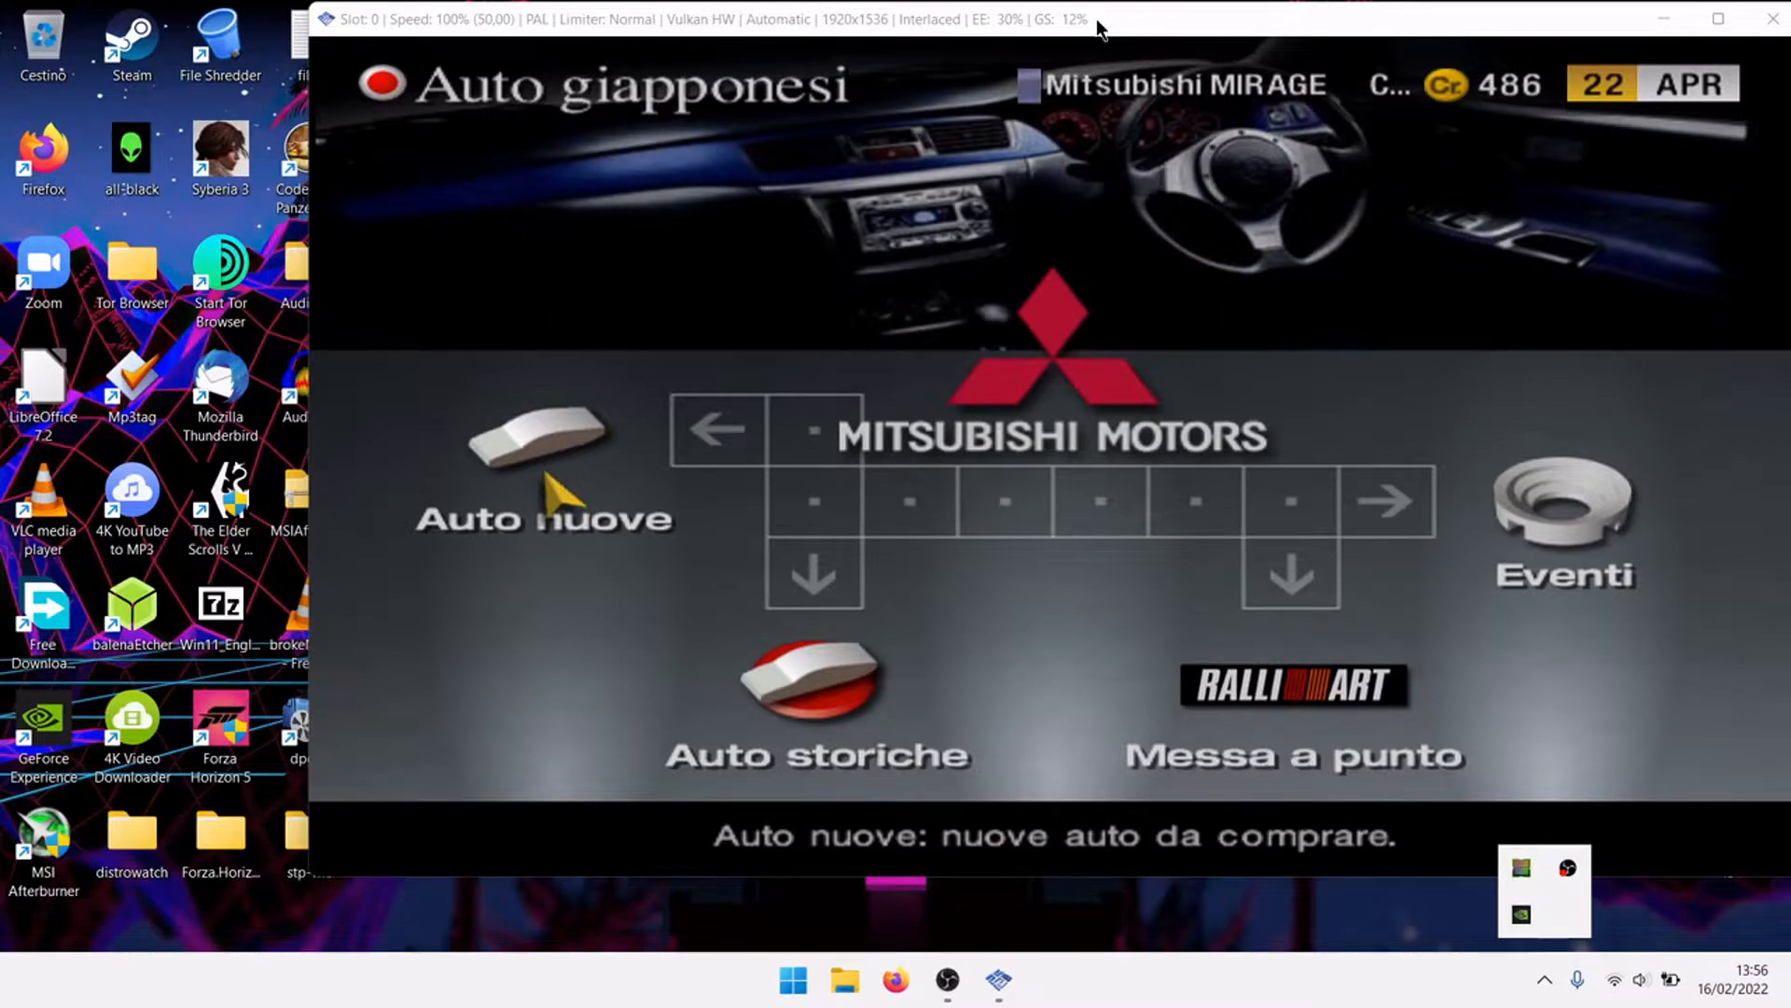
# Search Windows for "riva", launch RivaTuner Statistics Server and bring up its settings window.
pyautogui.click(800, 991)
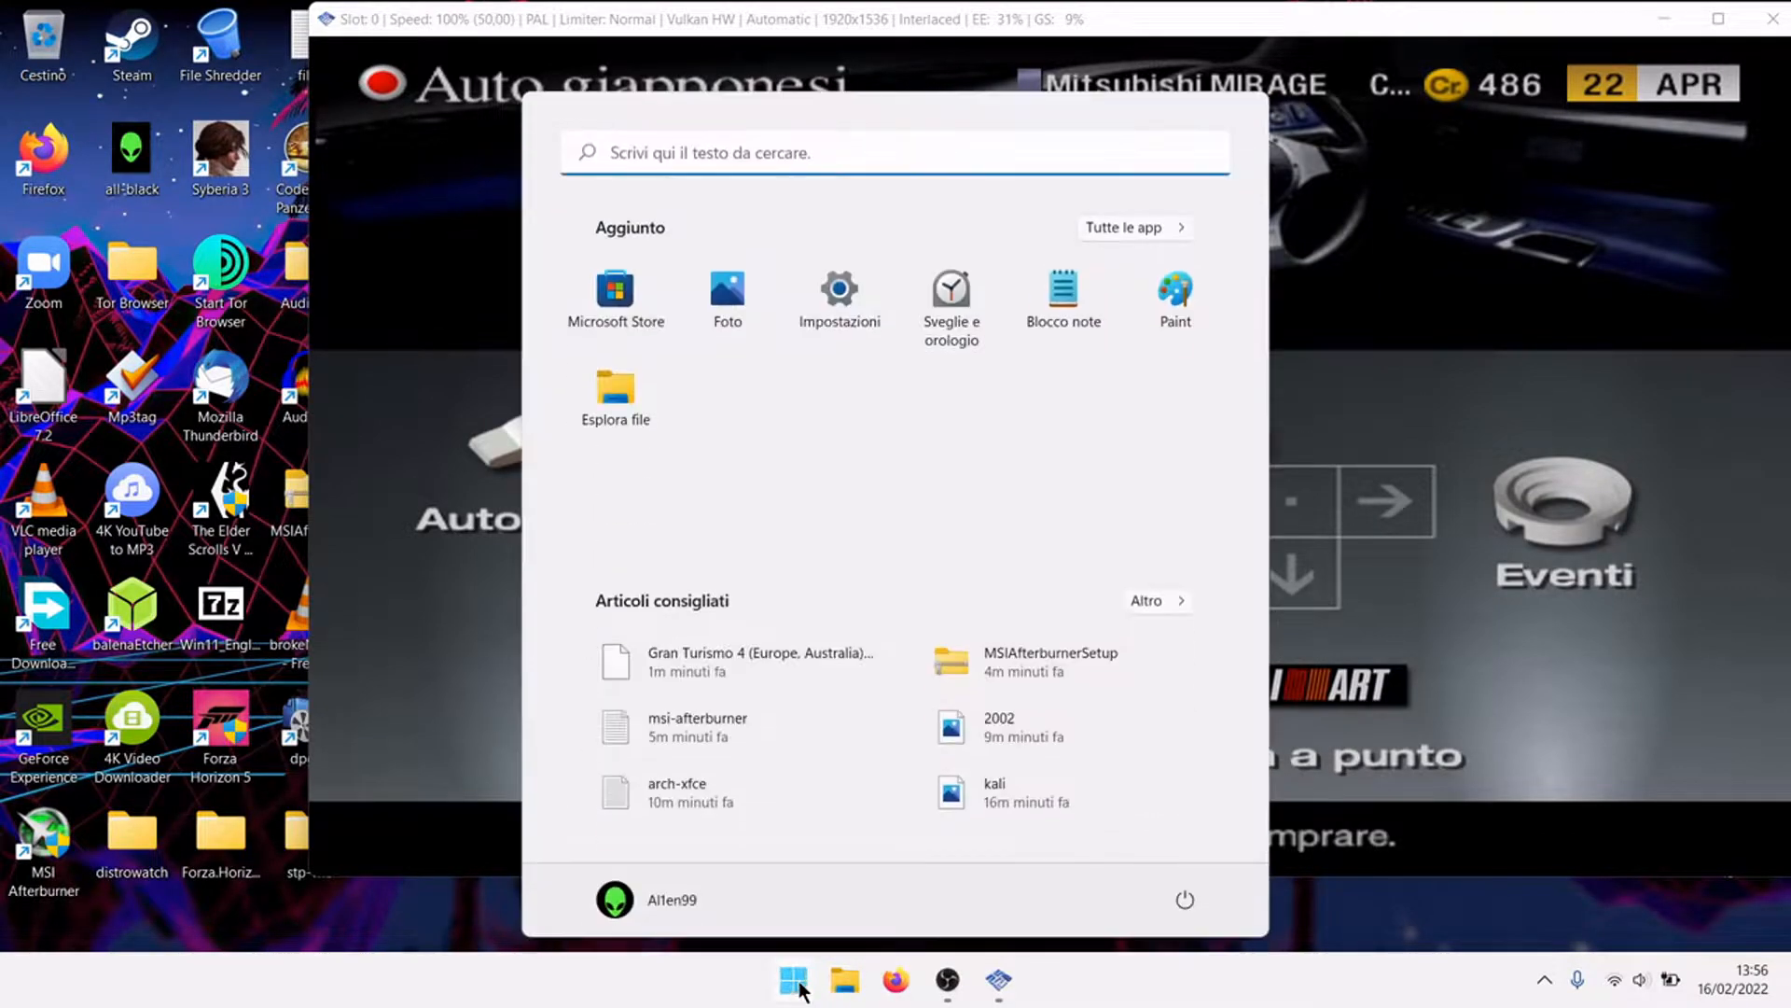
pyautogui.write('riva')
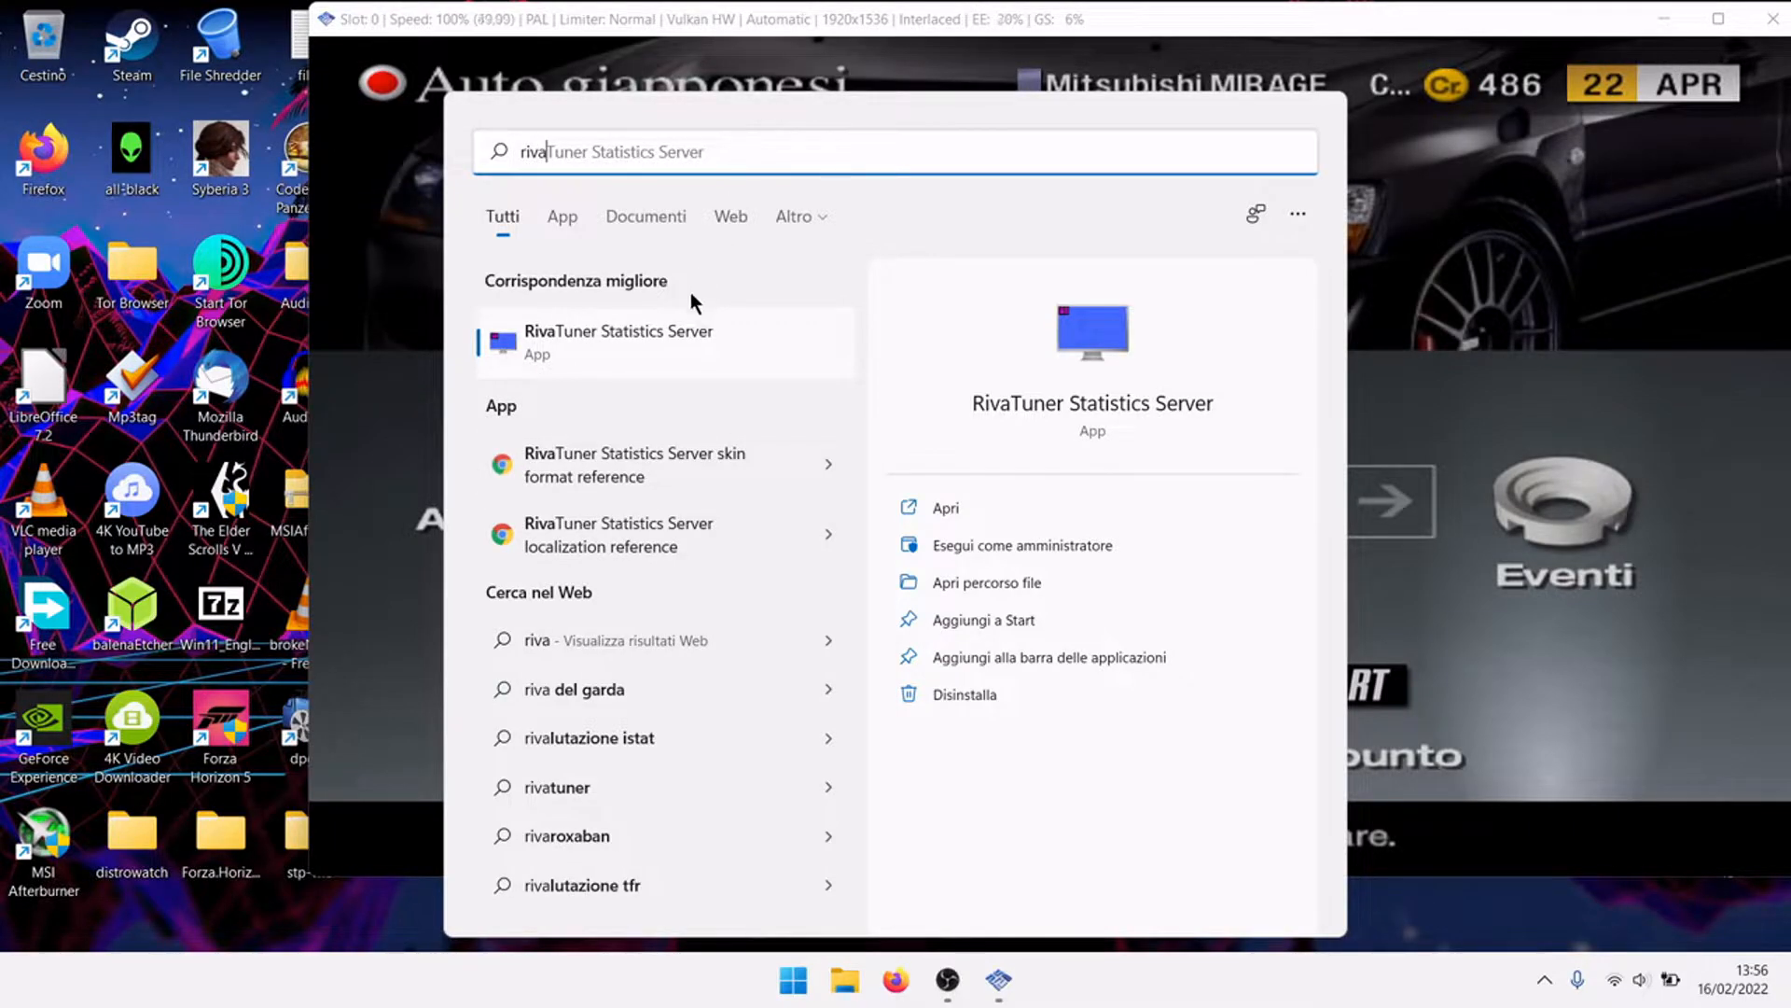
pyautogui.click(686, 337)
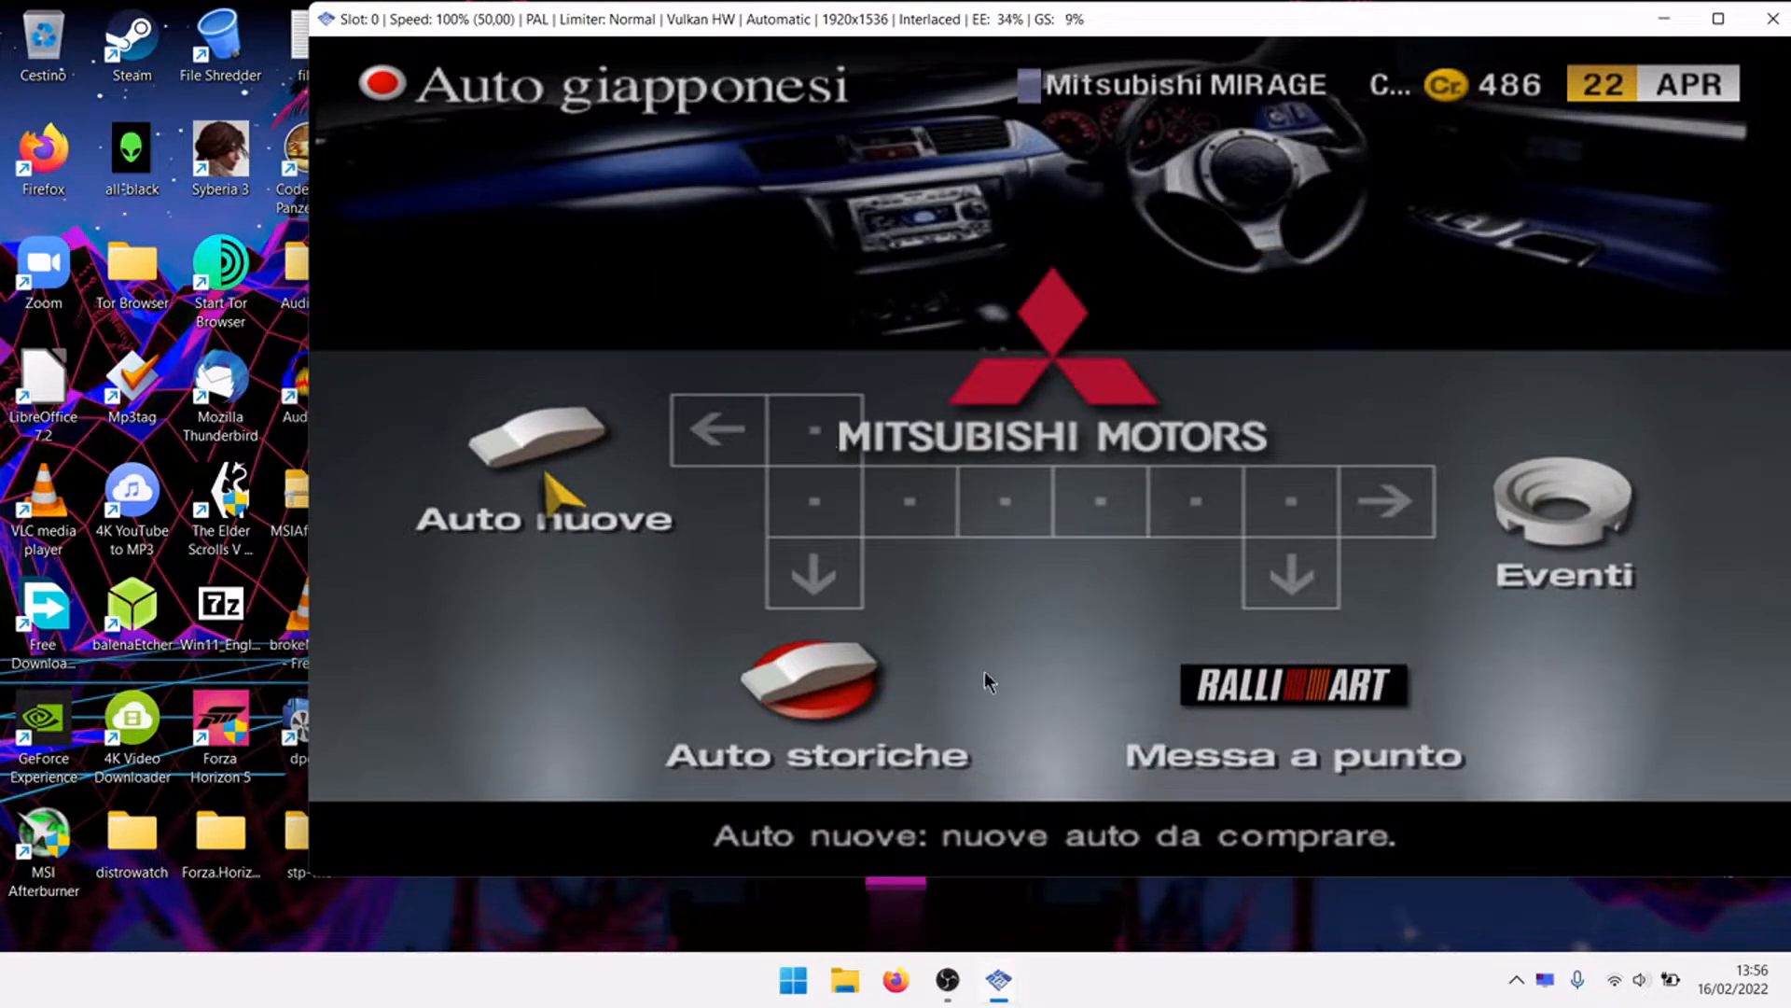
pyautogui.click(1545, 980)
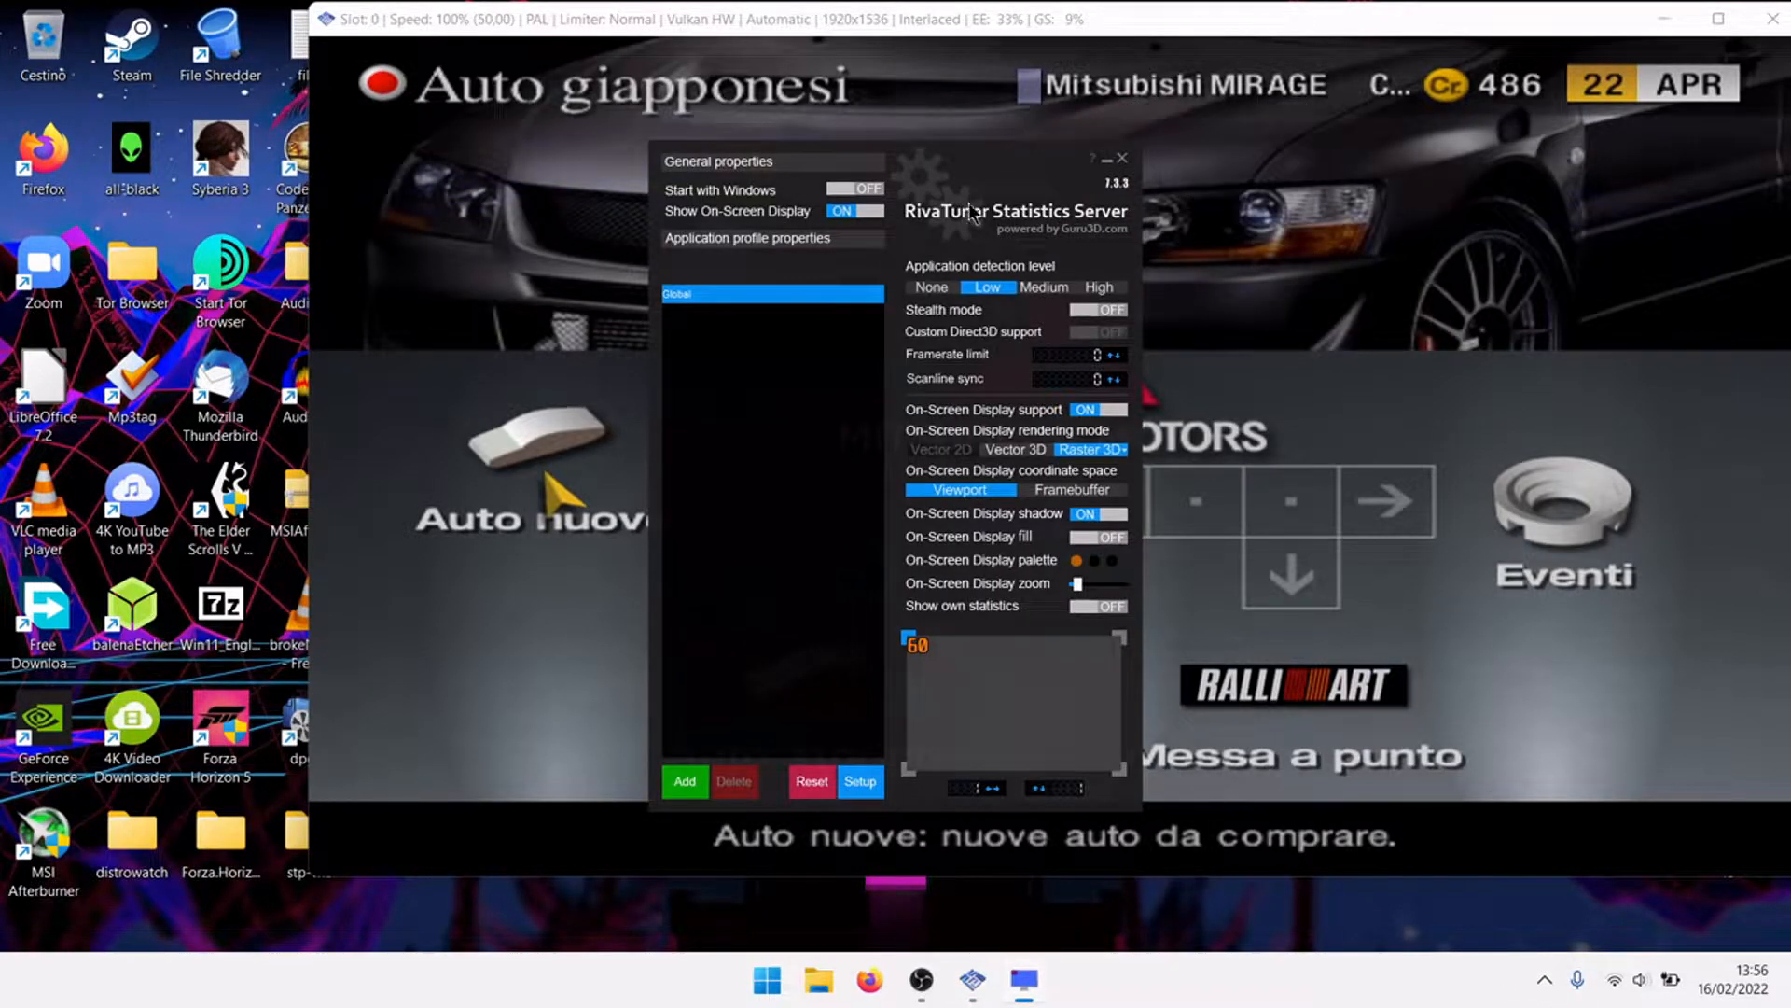
# Set the application detection level to High and turn on On-Screen Display fill, keeping the Viewport coordinate space.
pyautogui.click(1102, 288)
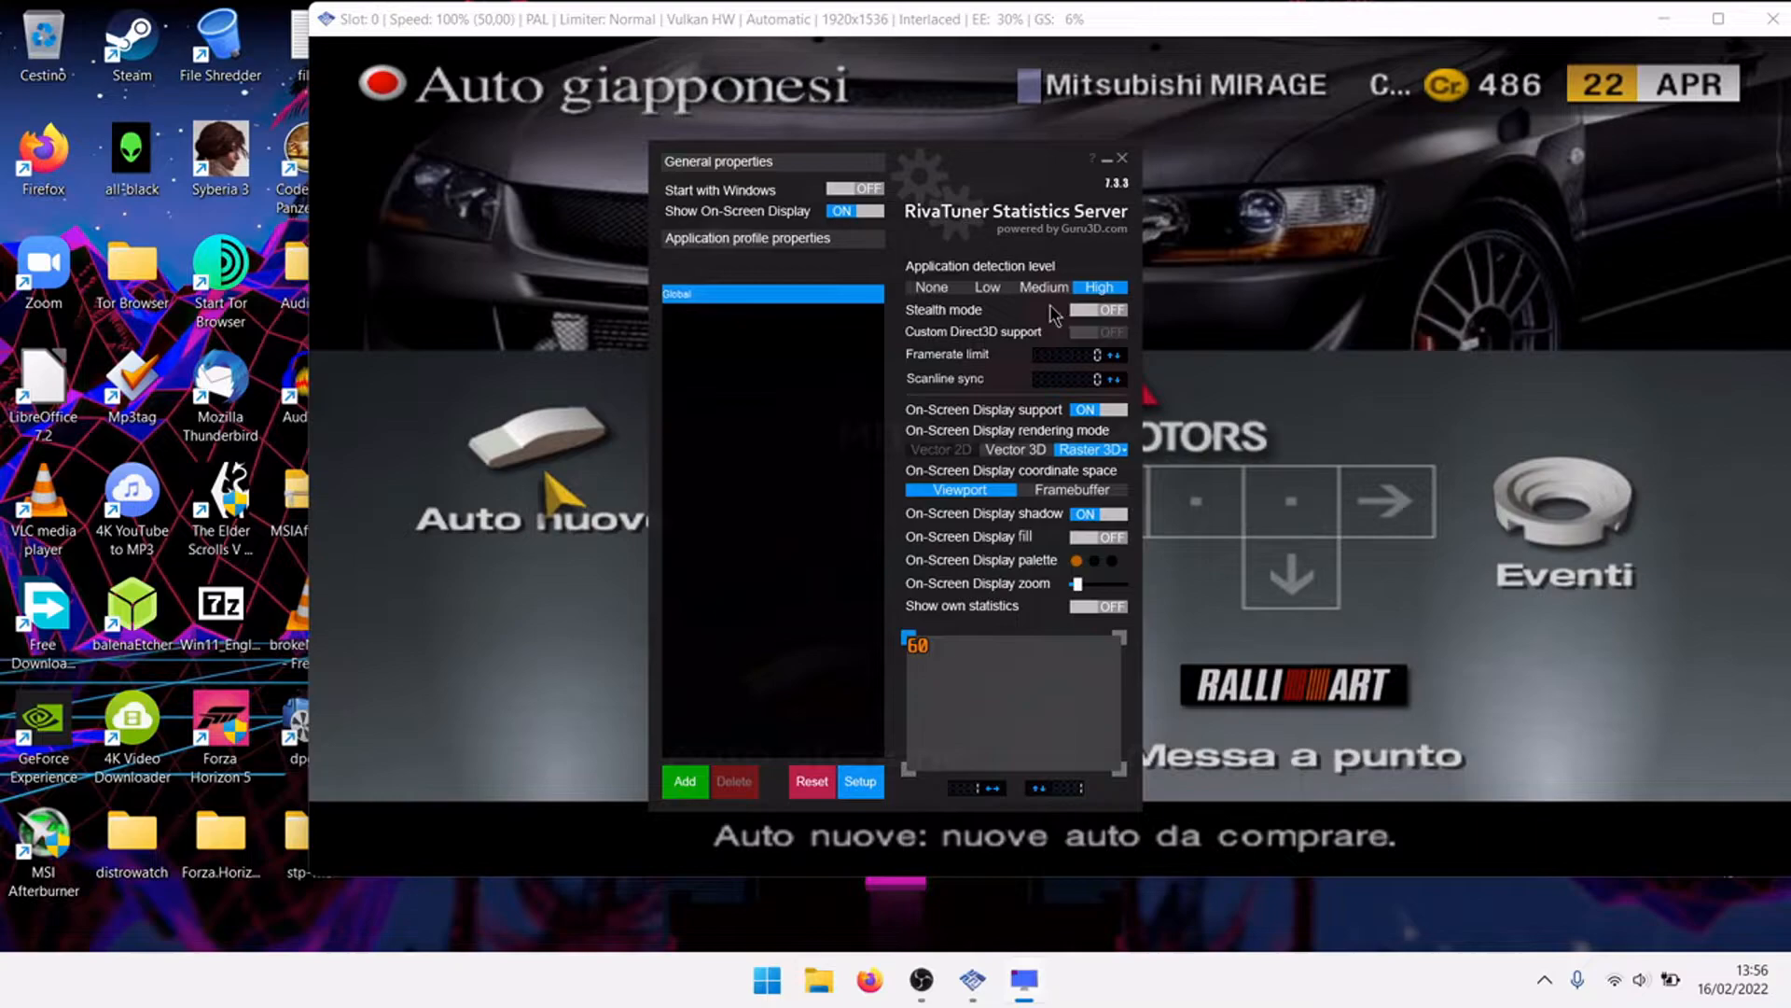
pyautogui.click(1032, 488)
pyautogui.click(993, 493)
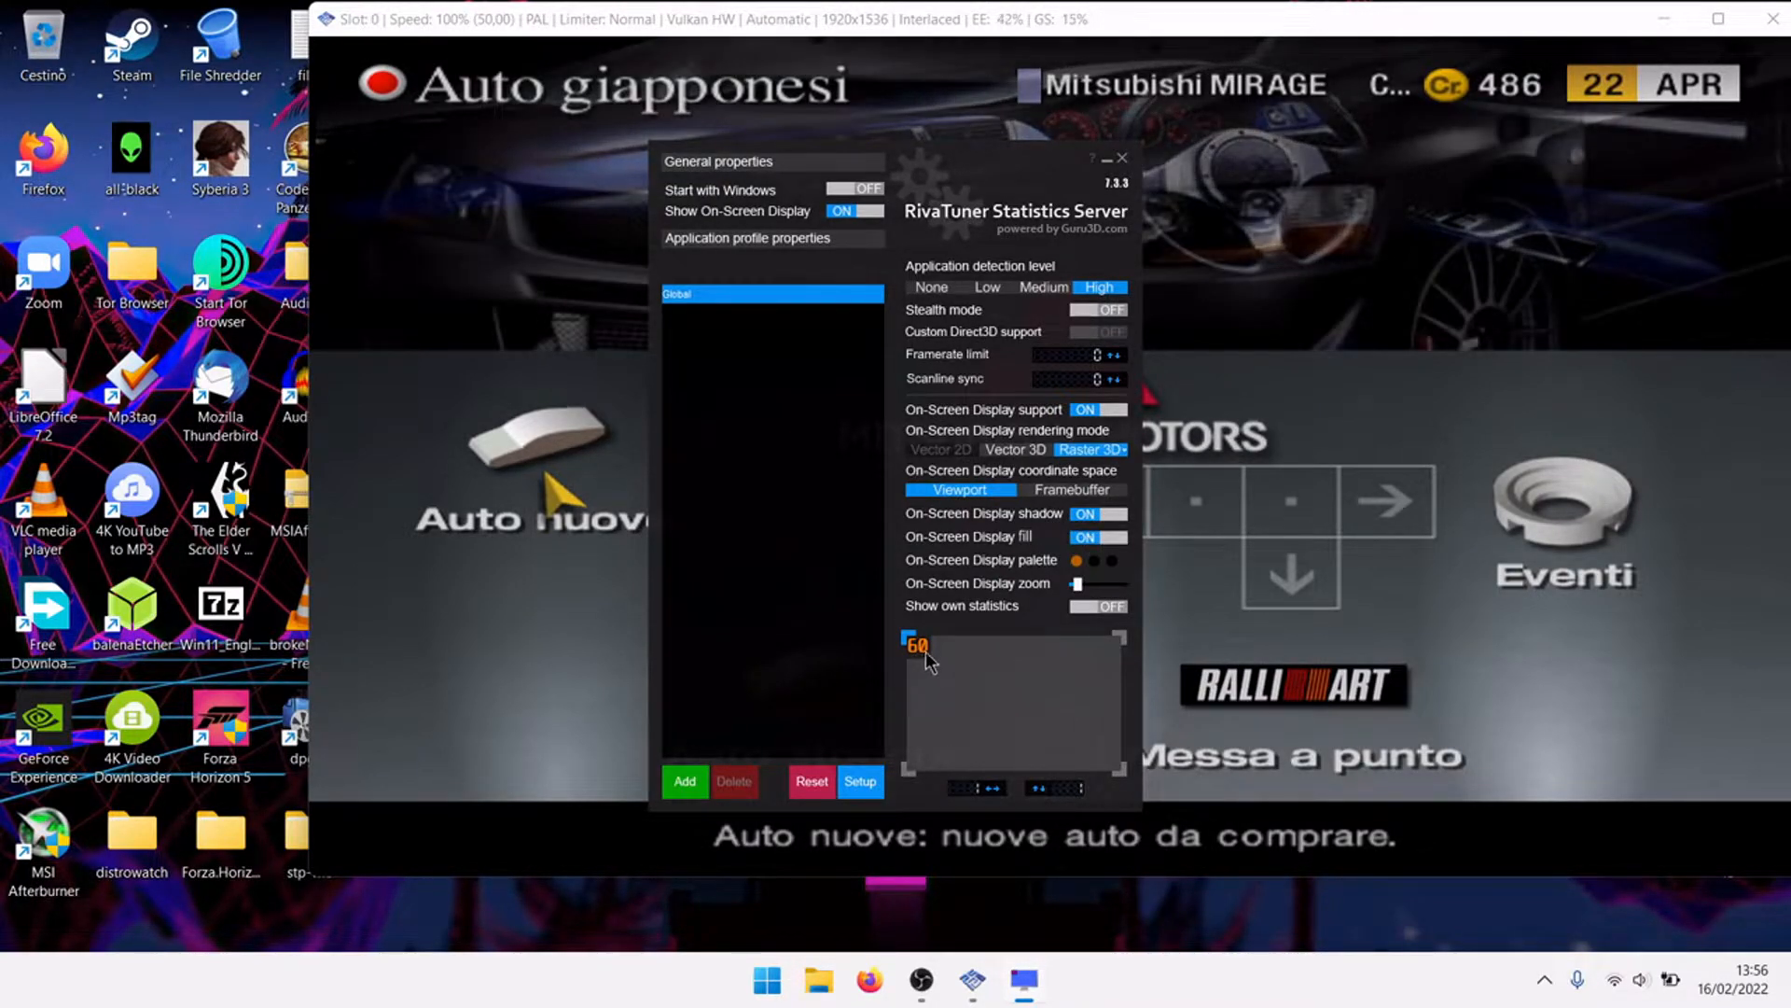
pyautogui.moveTo(922, 653)
pyautogui.click(1090, 539)
# Change the first On-Screen Display palette colour to a yellowish green.
pyautogui.click(1078, 562)
pyautogui.click(886, 424)
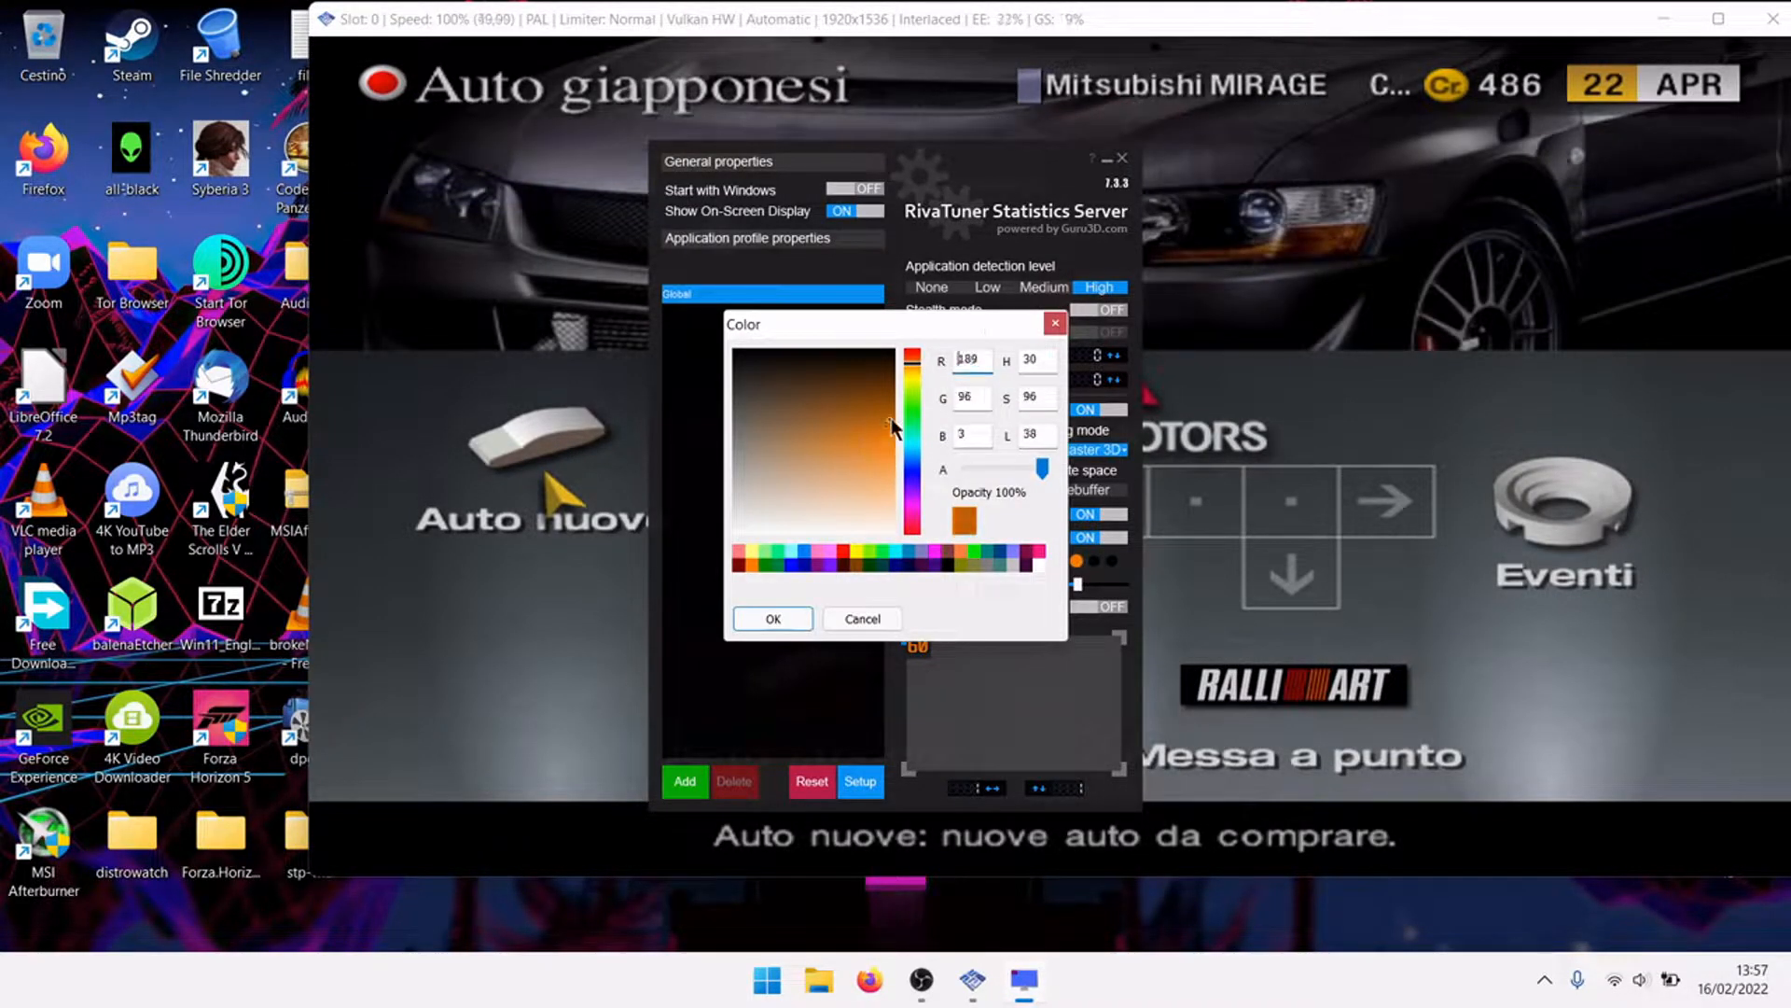
pyautogui.click(914, 396)
pyautogui.click(774, 619)
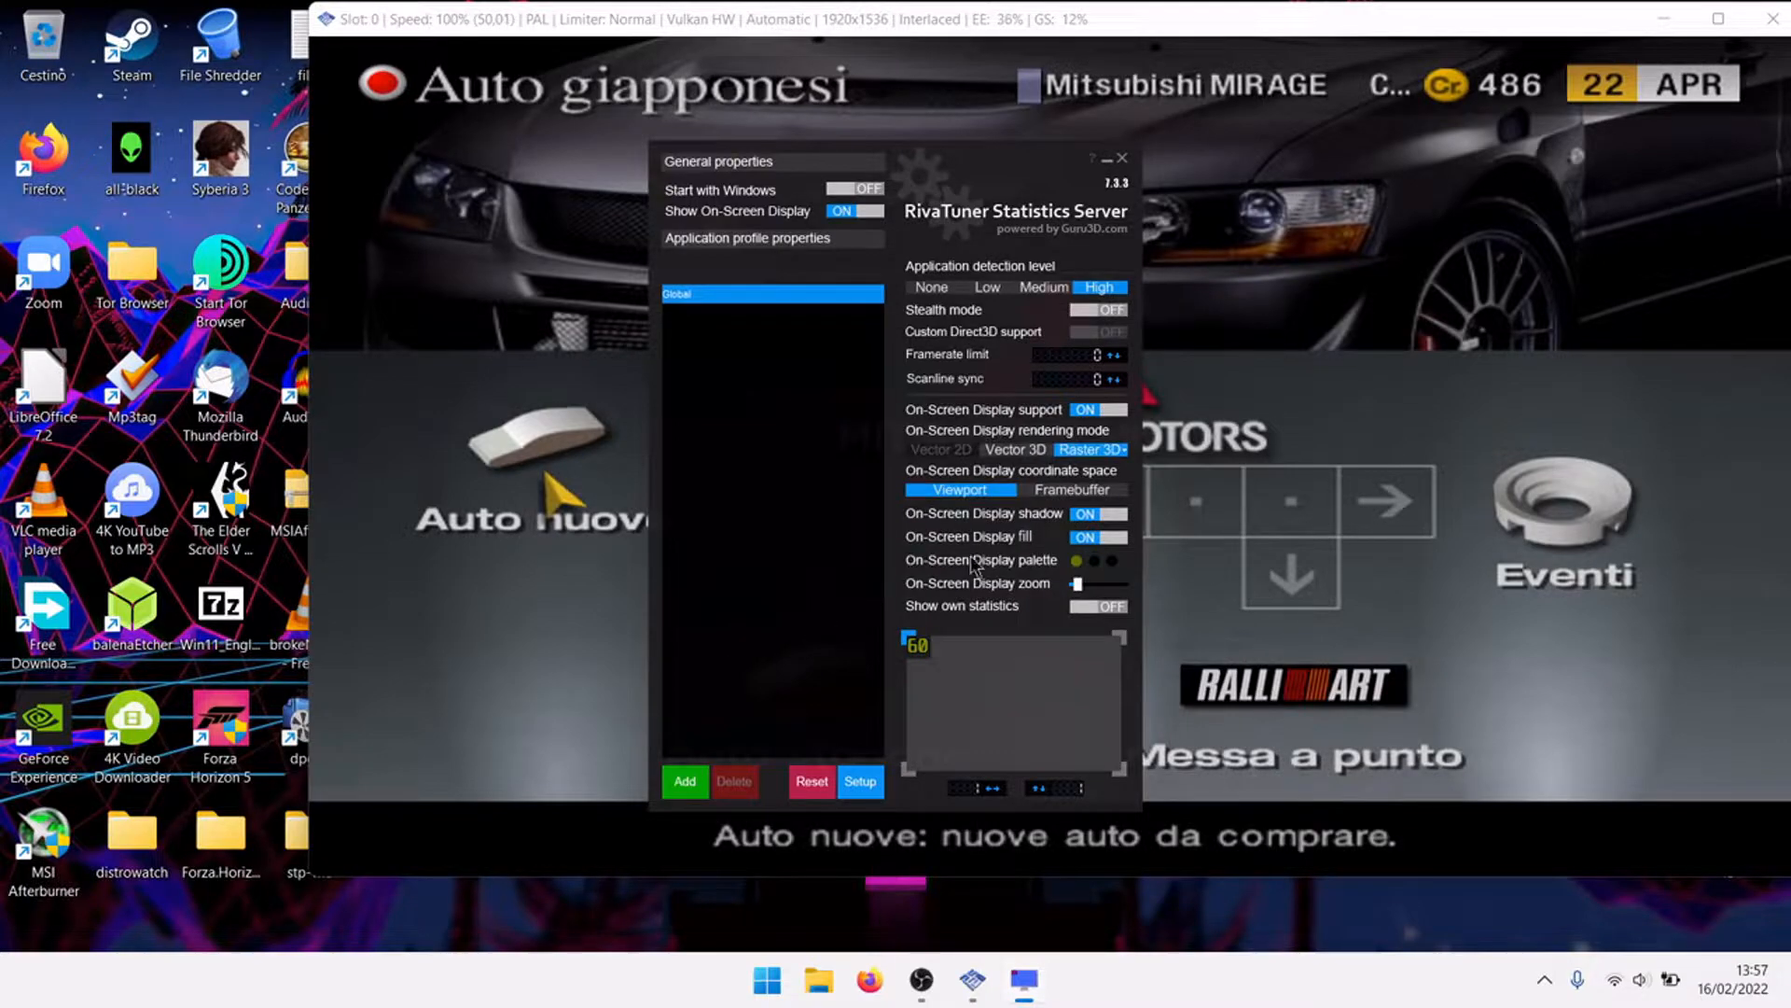
# Set the third On-Screen Display palette colour to red (183, 0, 0) and close the RivaTuner Statistics Server window.
pyautogui.click(1109, 560)
pyautogui.click(876, 425)
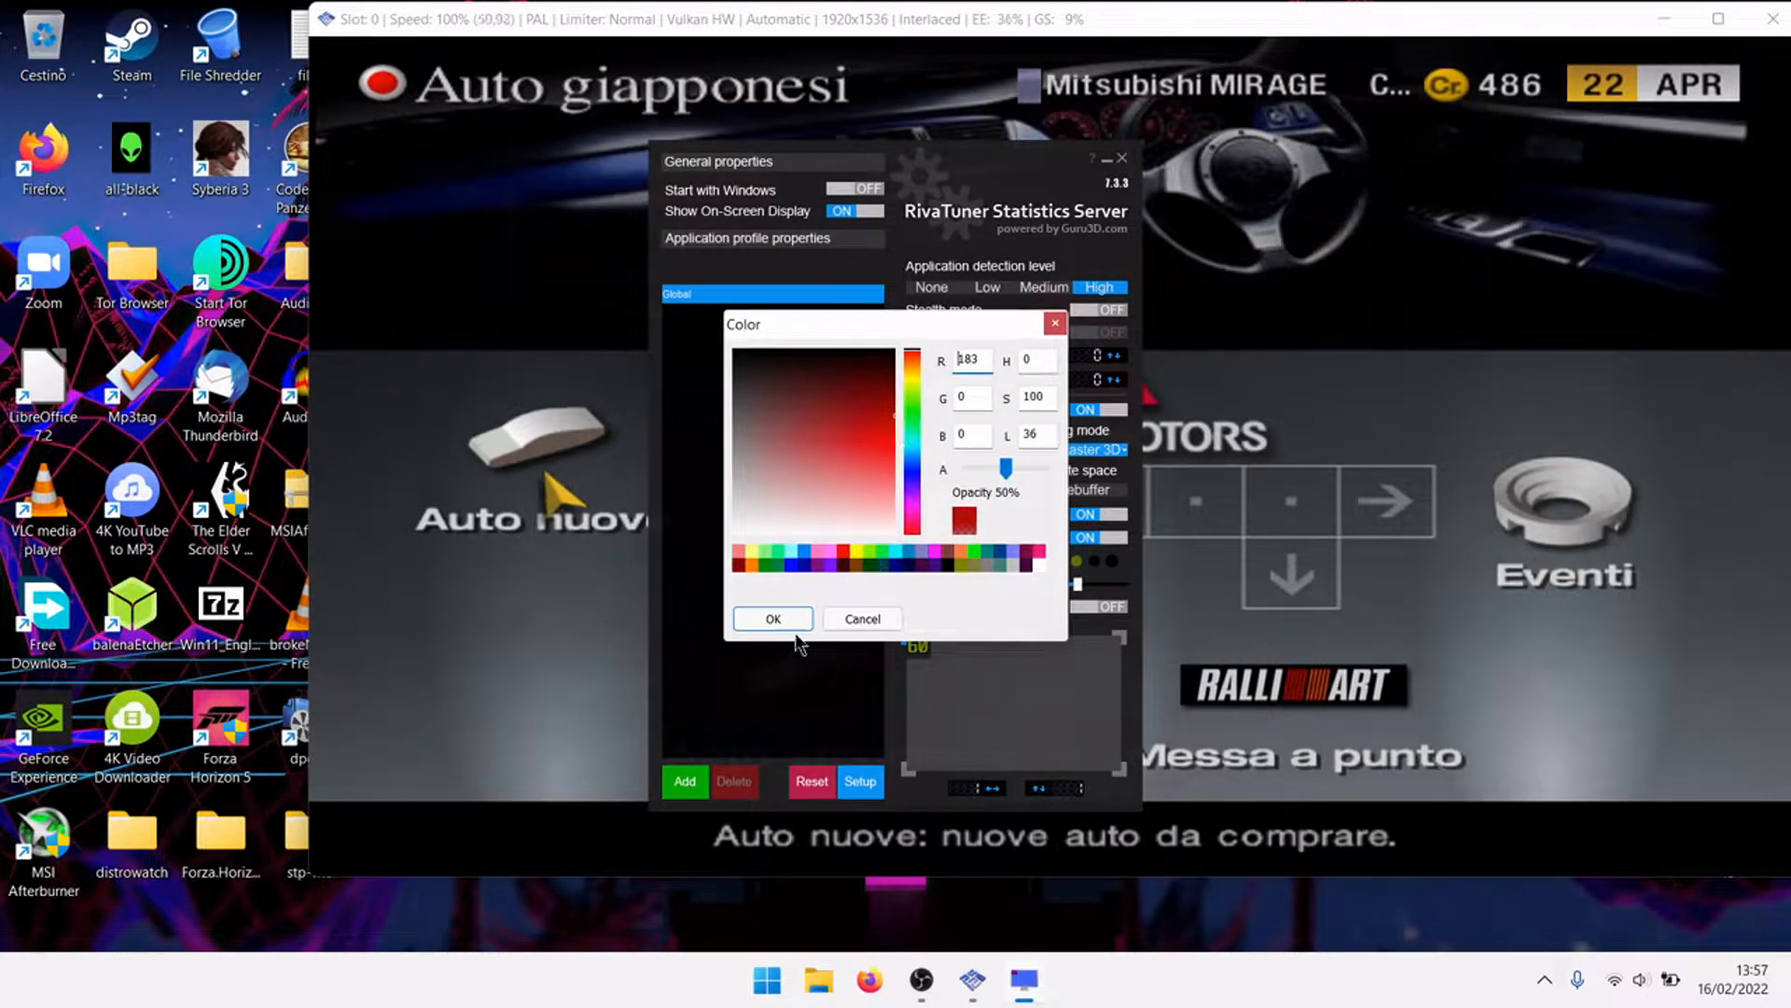
pyautogui.click(773, 619)
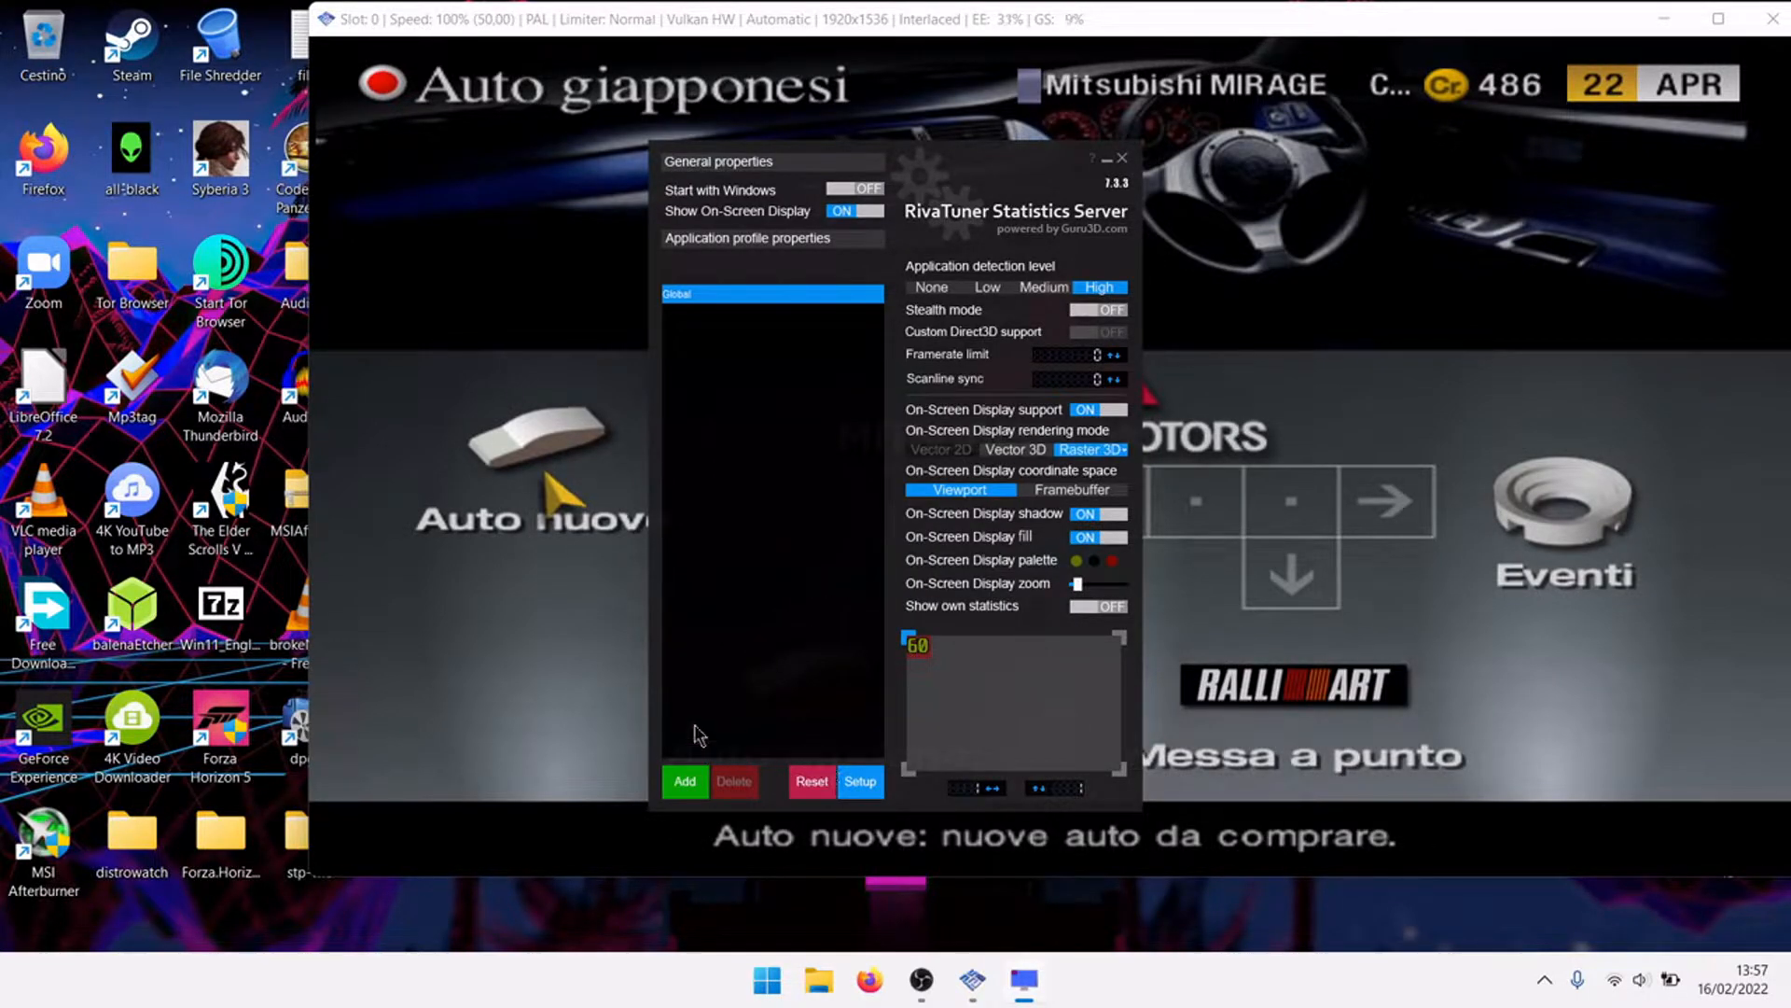
pyautogui.click(1120, 161)
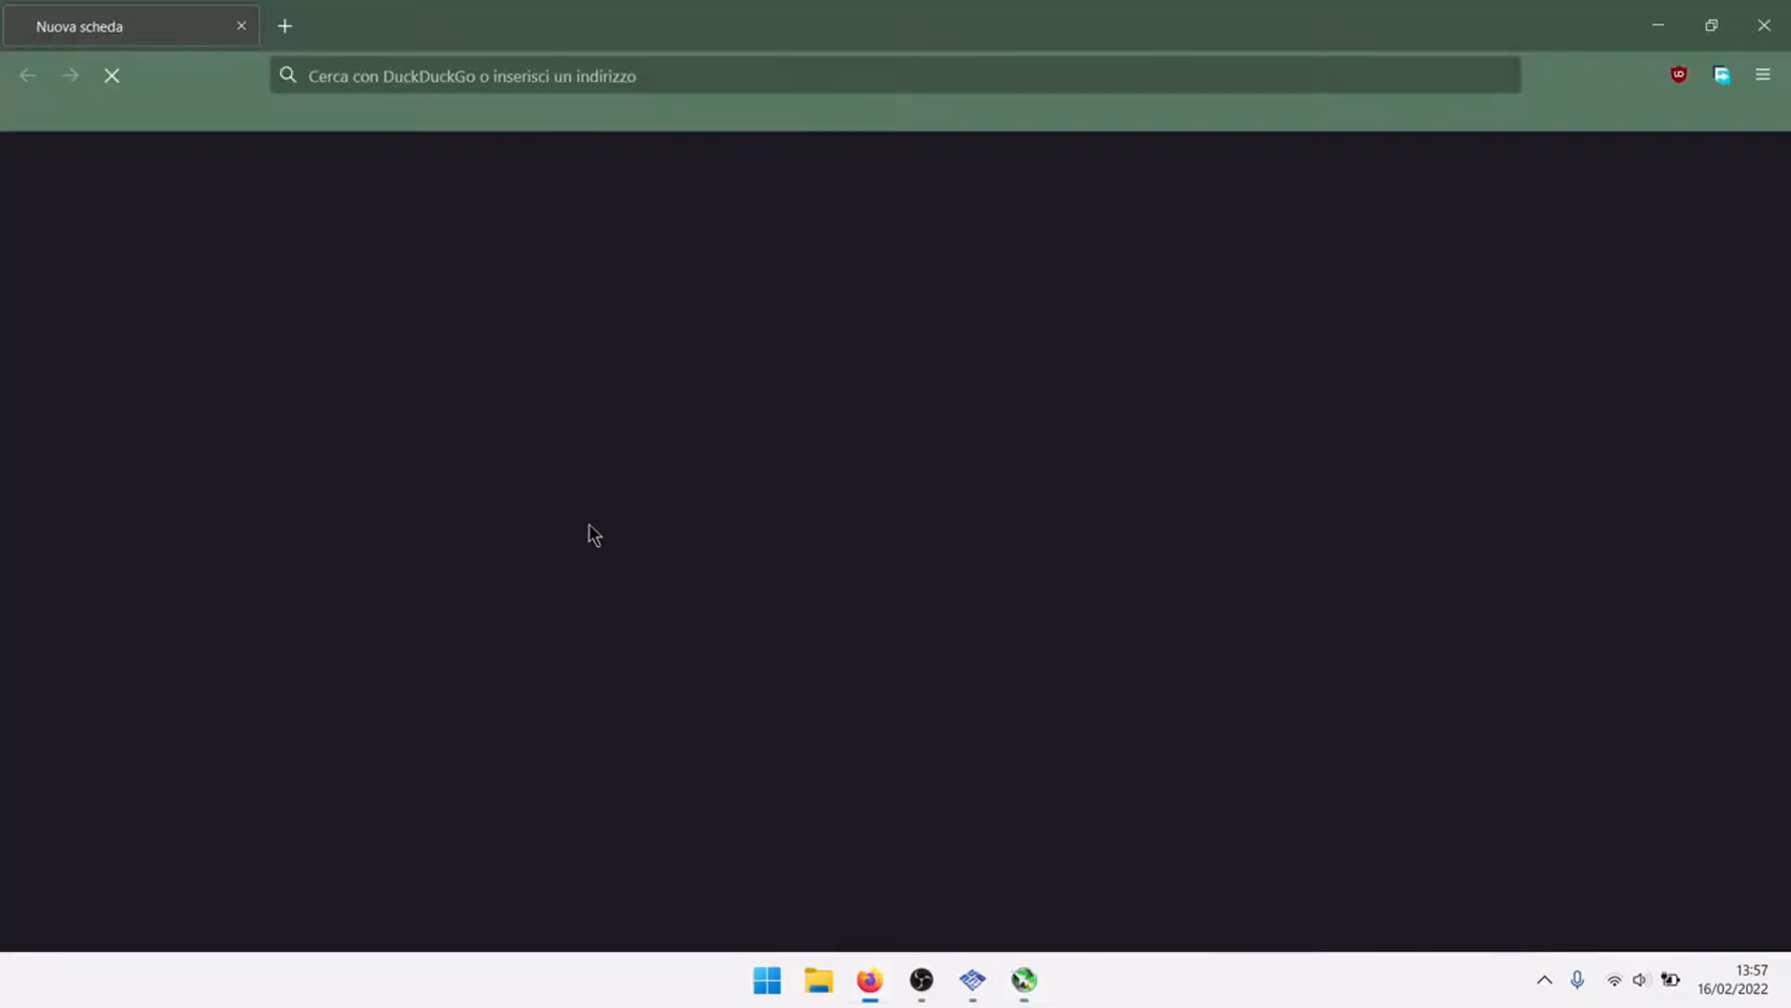
# Close the browser window, open the MSI Afterburner properties and choose NVIDIA GeForce GTX 1050 as the master graphics processor.
pyautogui.click(1763, 26)
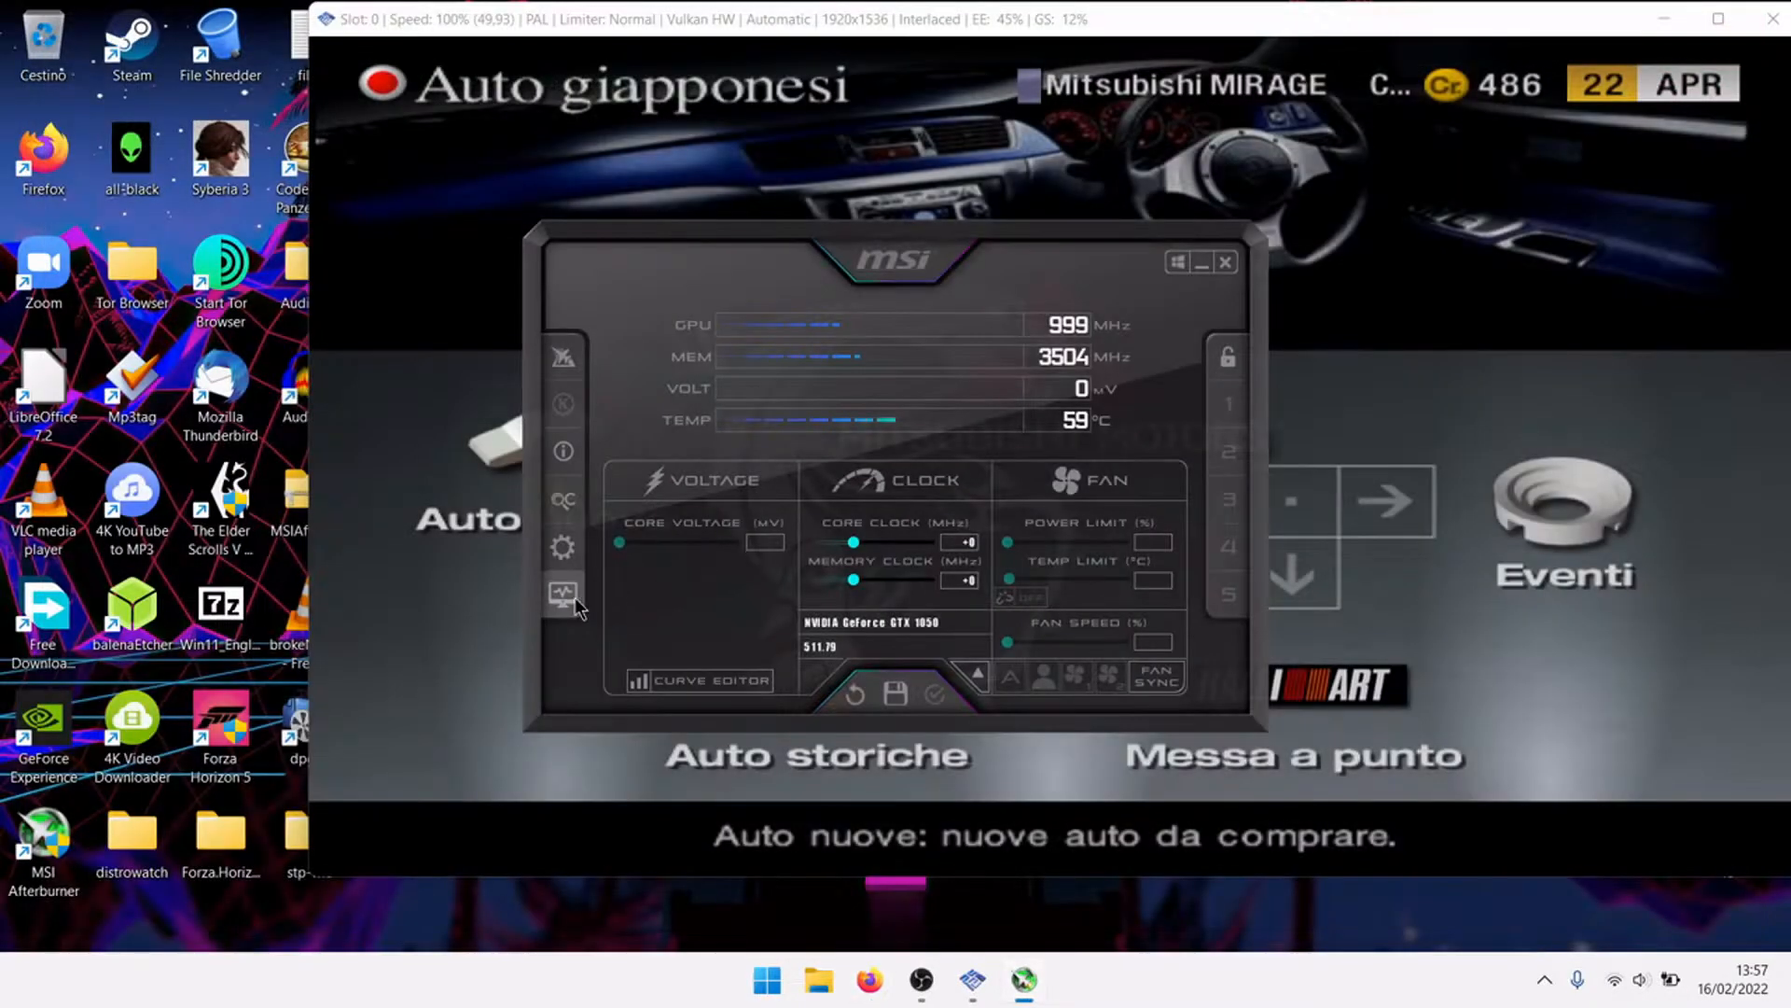
pyautogui.click(560, 547)
pyautogui.click(623, 178)
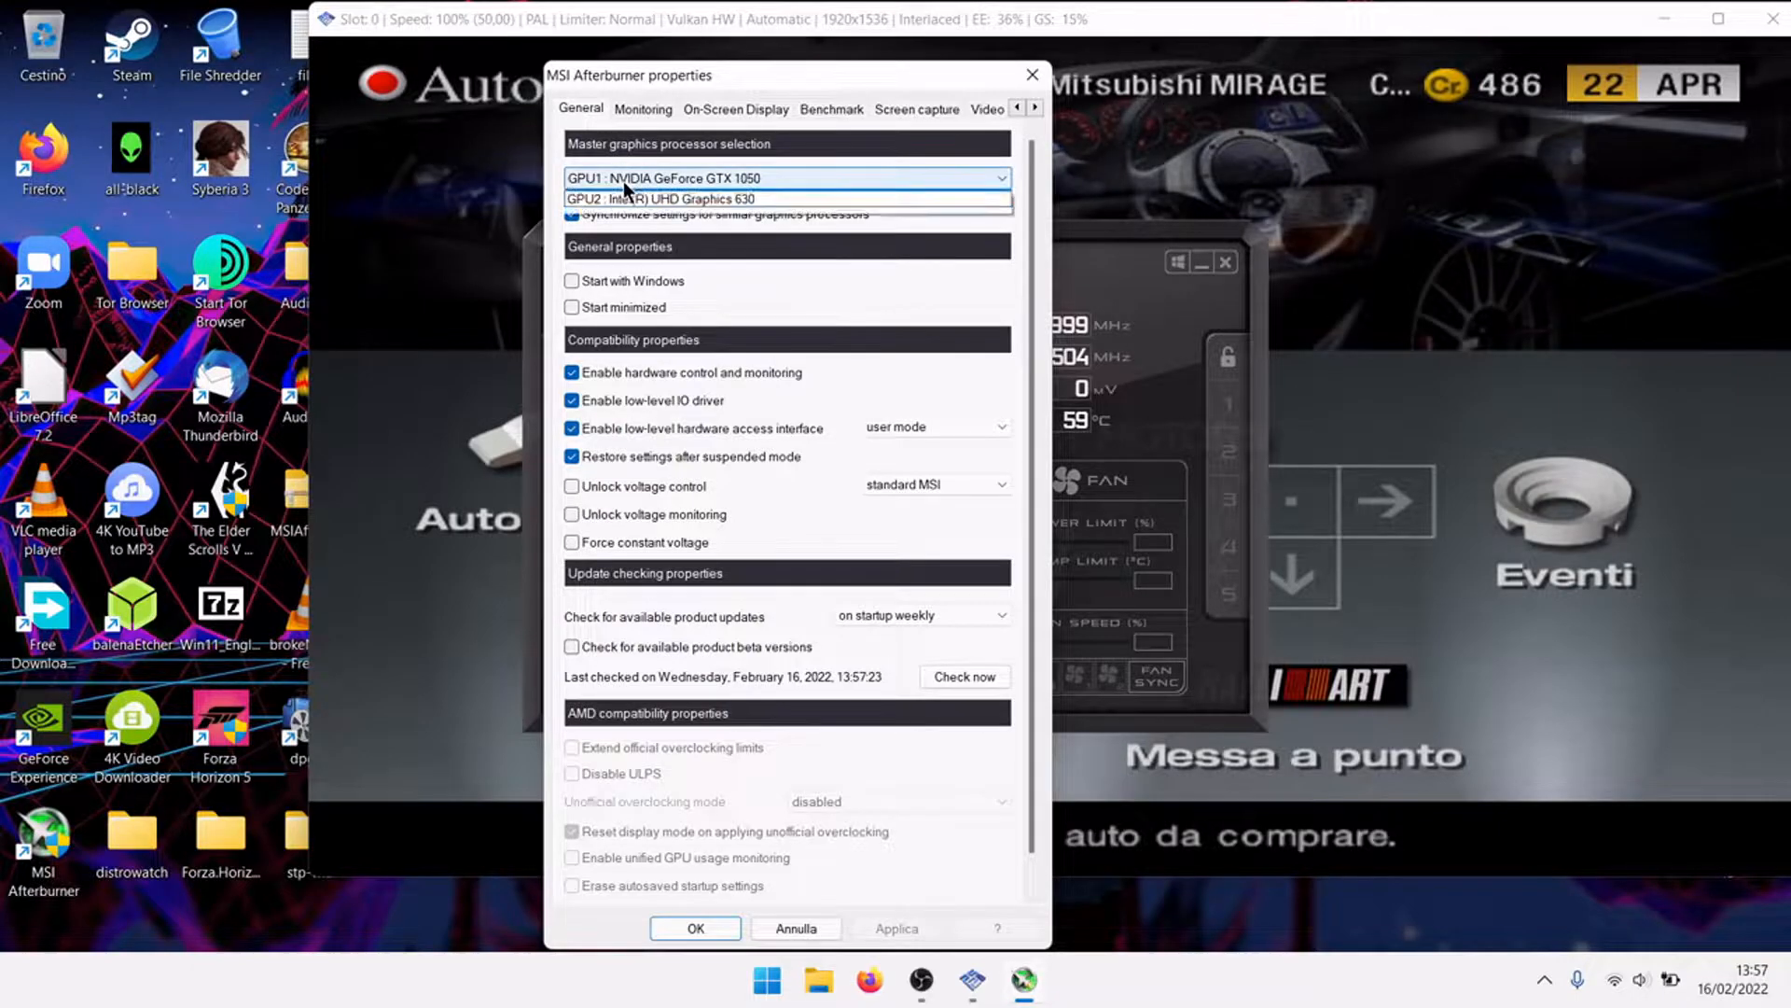
pyautogui.click(624, 197)
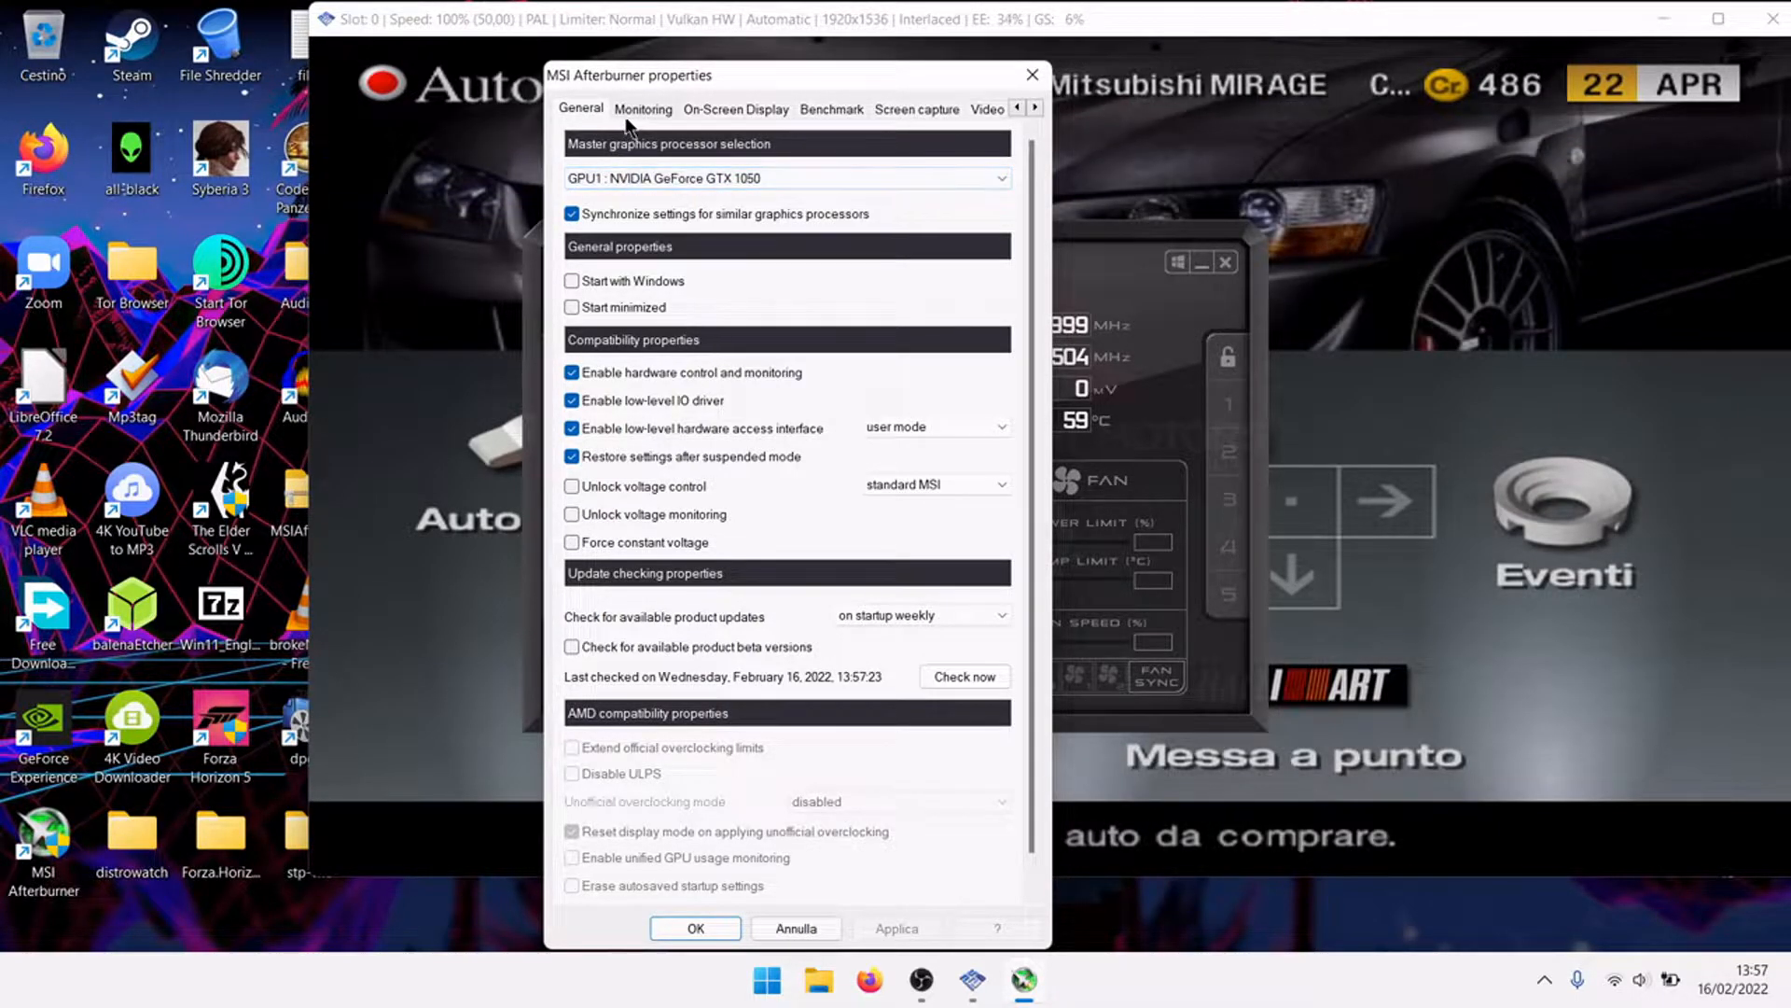
# Move the CPU1 clock graph up in the active hardware monitoring graphs, placing it between CPU2 usage and CPU3 usage.
pyautogui.click(628, 111)
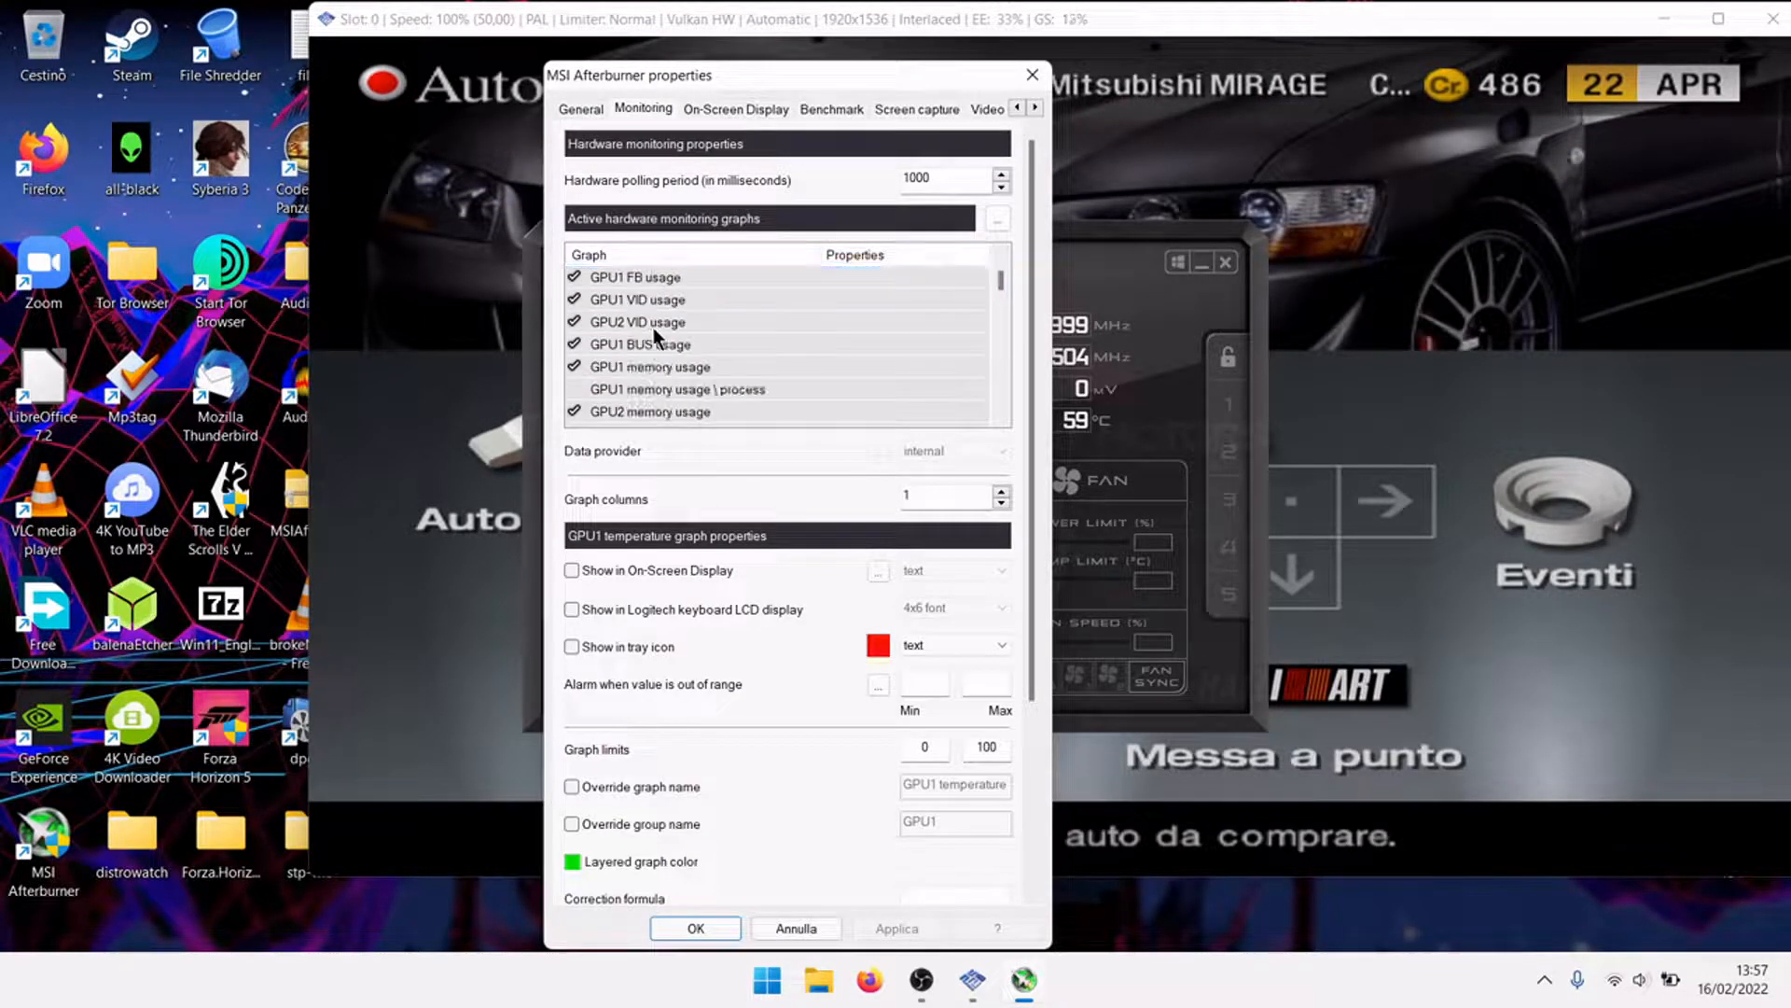
pyautogui.scroll(-10, 657, 345)
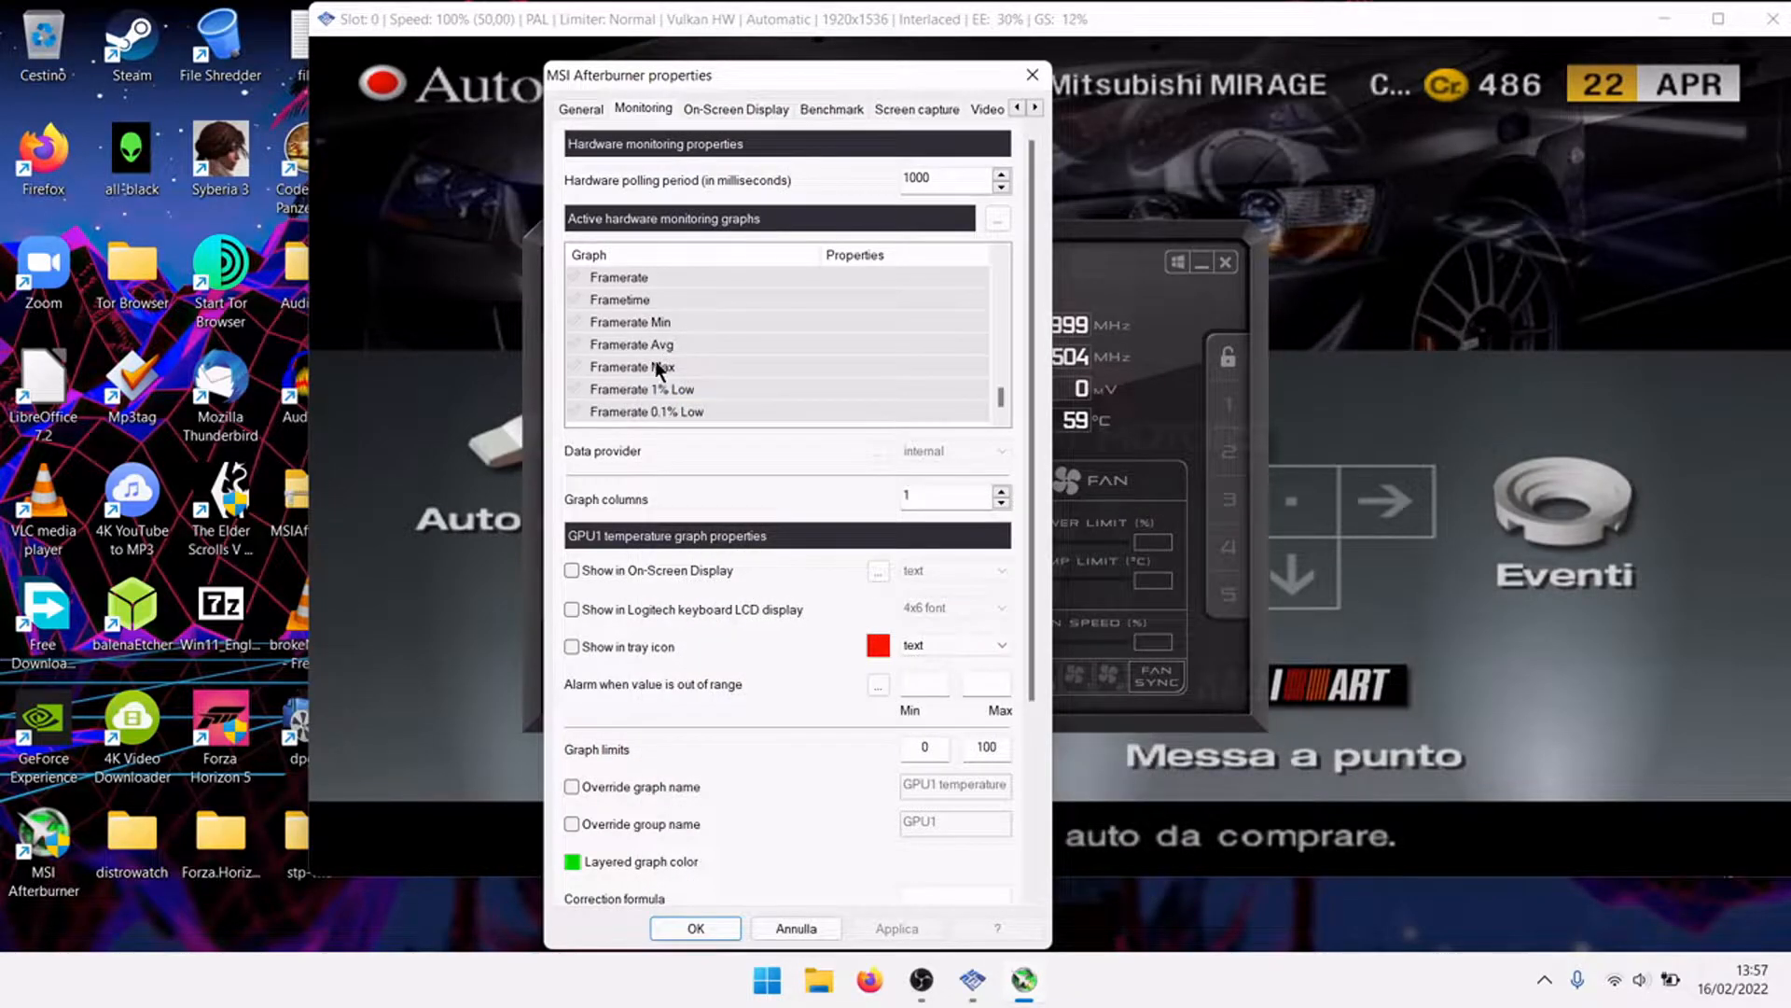
pyautogui.scroll(5, 655, 361)
pyautogui.click(642, 322)
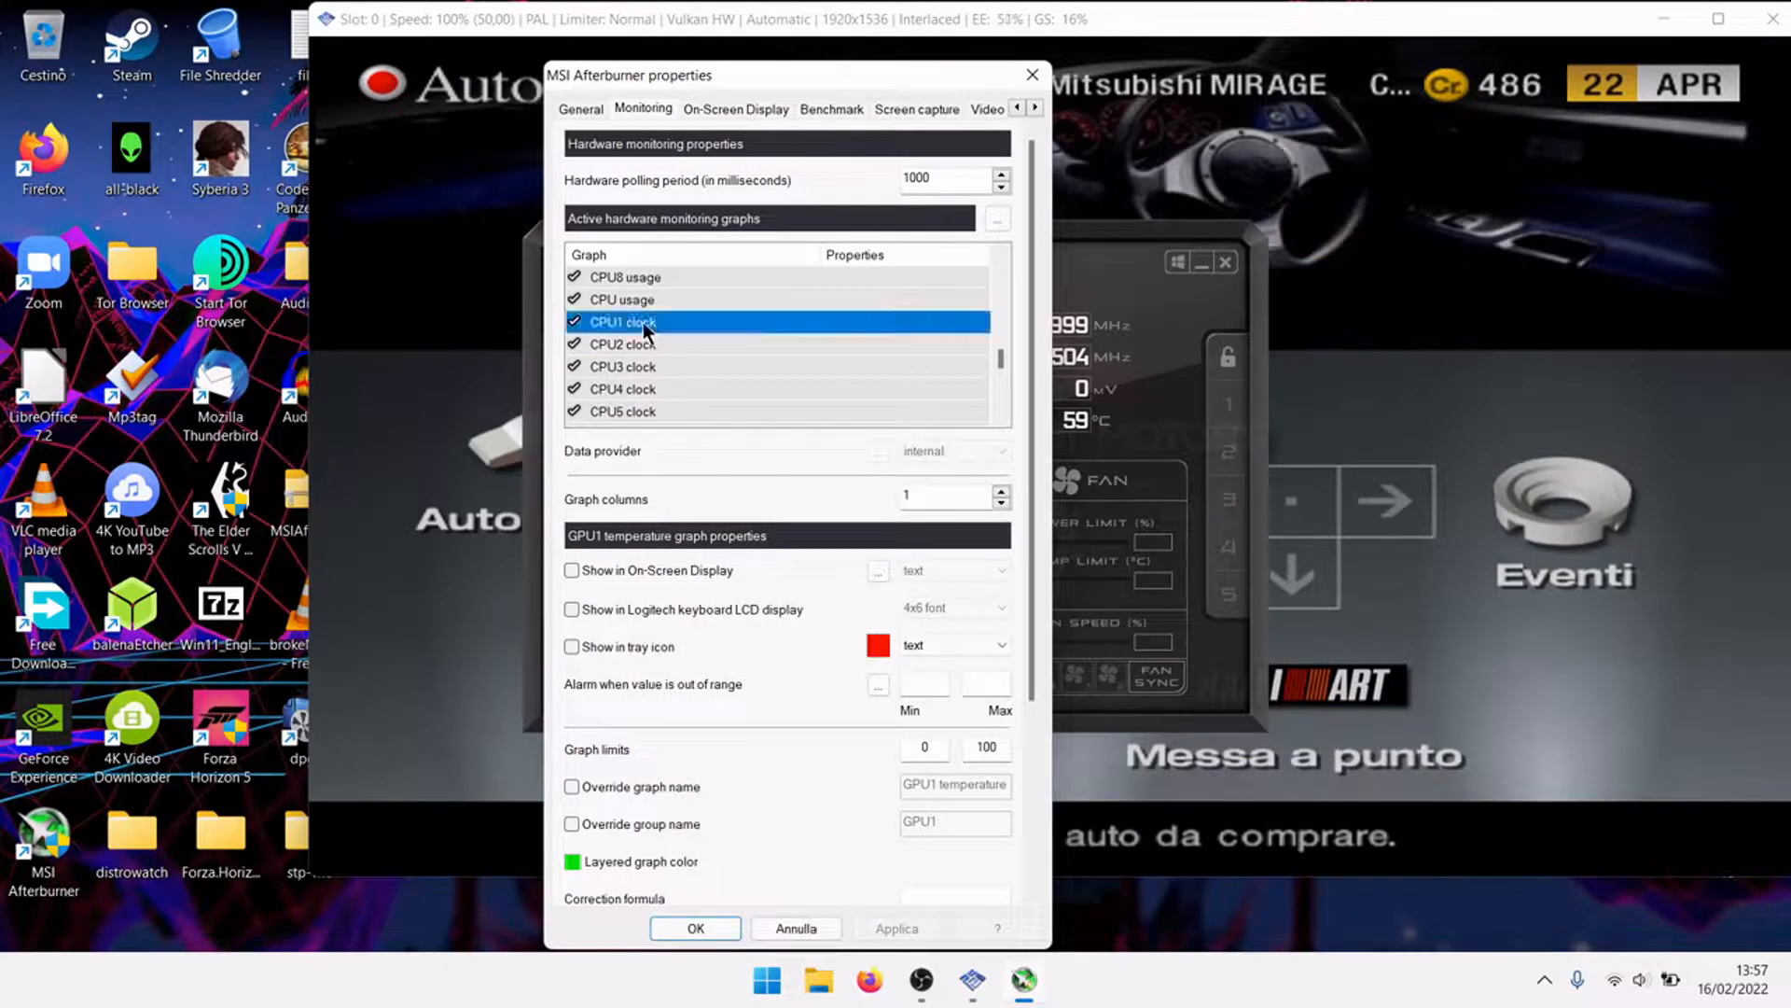
pyautogui.moveTo(652, 310)
pyautogui.mouseDown()
pyautogui.moveTo(651, 280)
pyautogui.moveTo(629, 423)
pyautogui.moveTo(653, 293)
pyautogui.mouseUp()
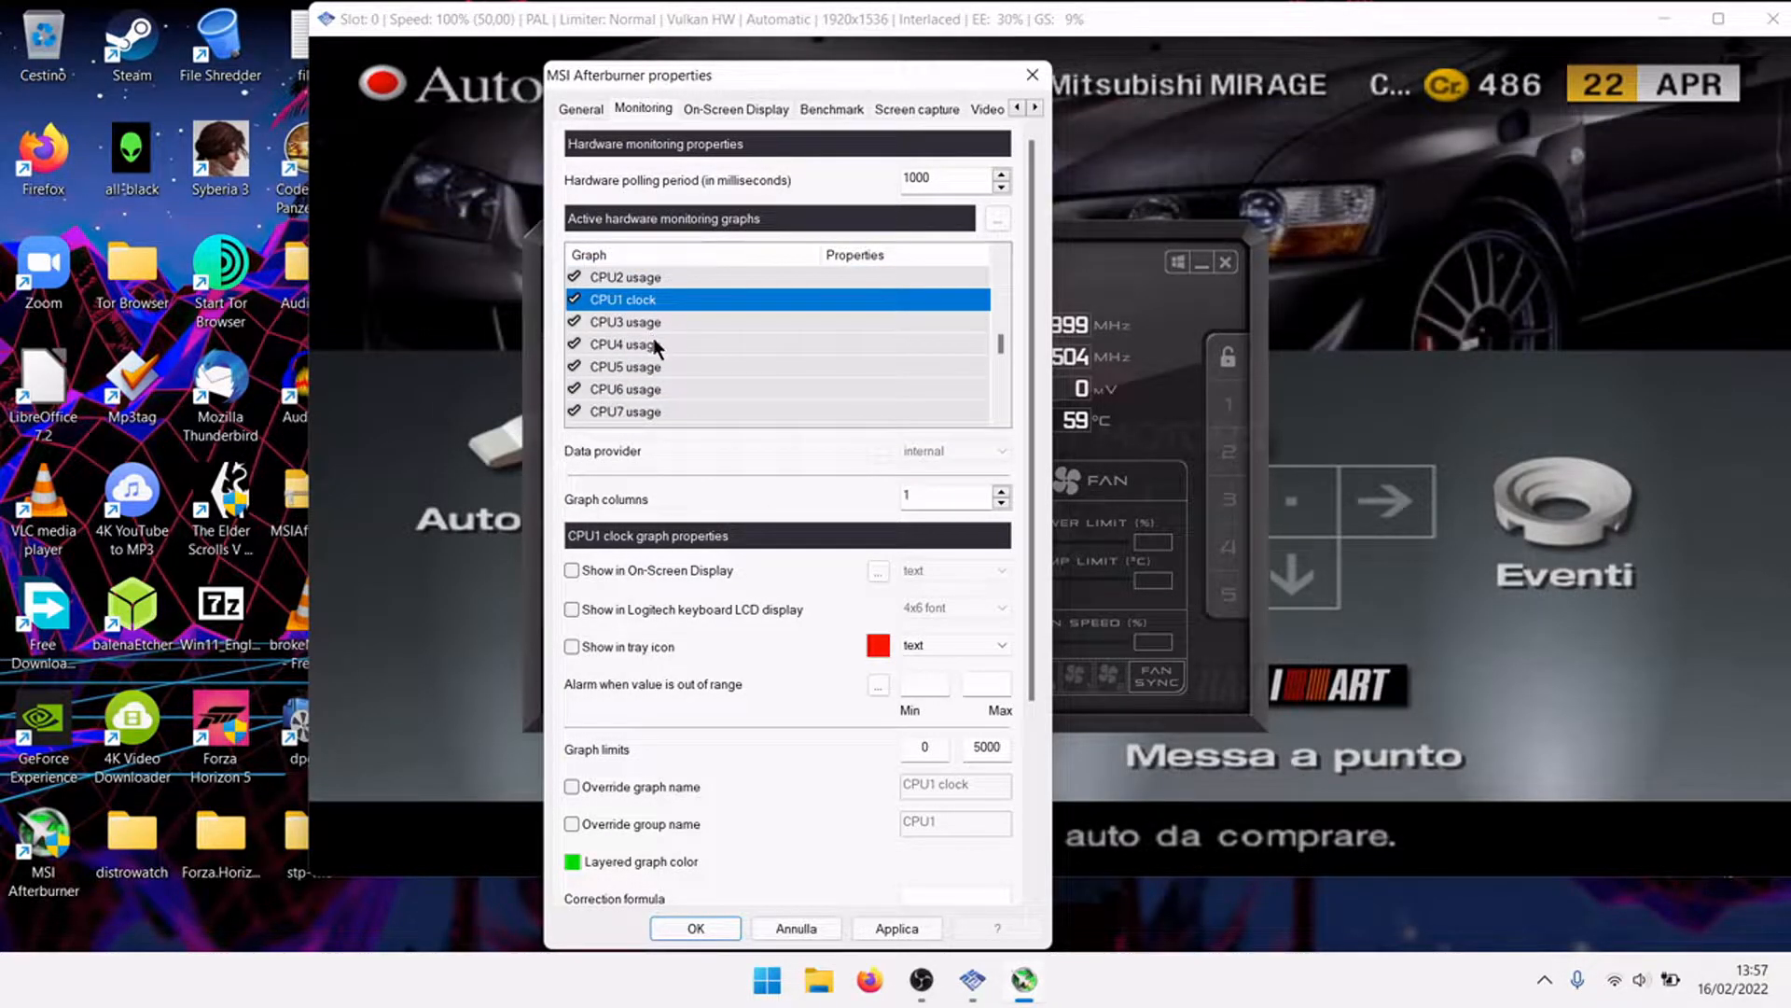
pyautogui.scroll(-5, 655, 339)
pyautogui.scroll(-2, 658, 342)
pyautogui.scroll(10, 658, 342)
pyautogui.scroll(-3, 658, 342)
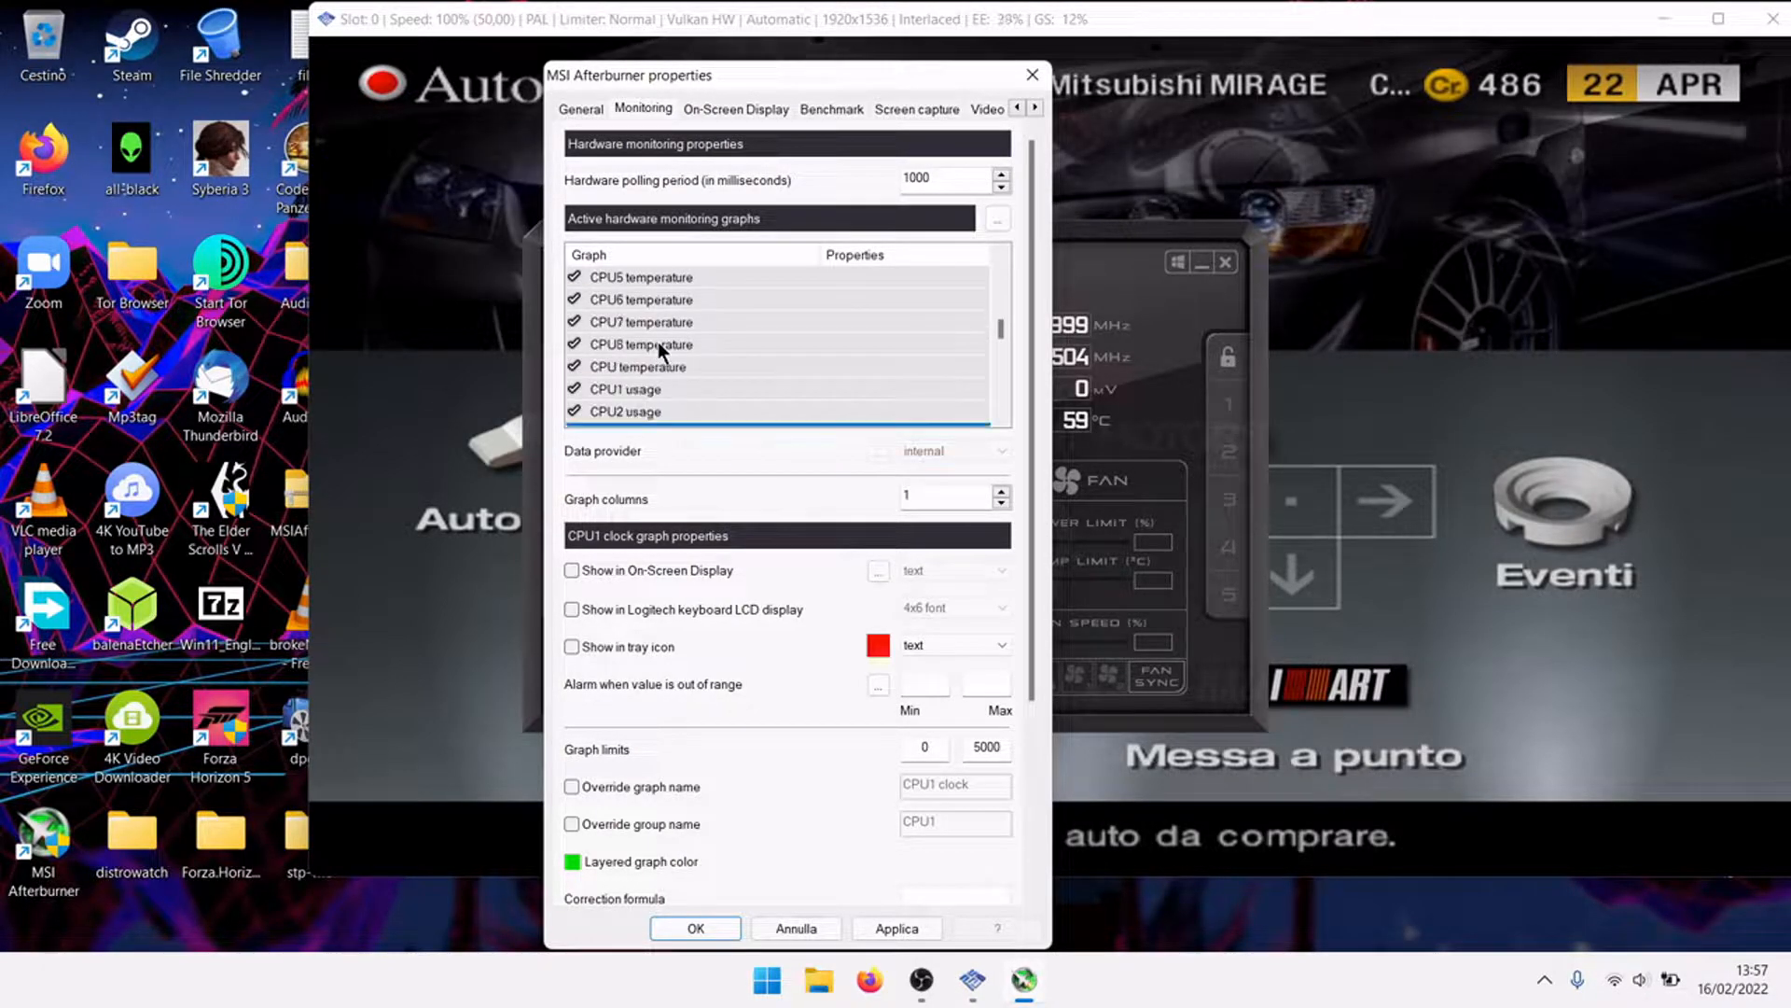
pyautogui.click(1545, 980)
pyautogui.rightClick(1567, 870)
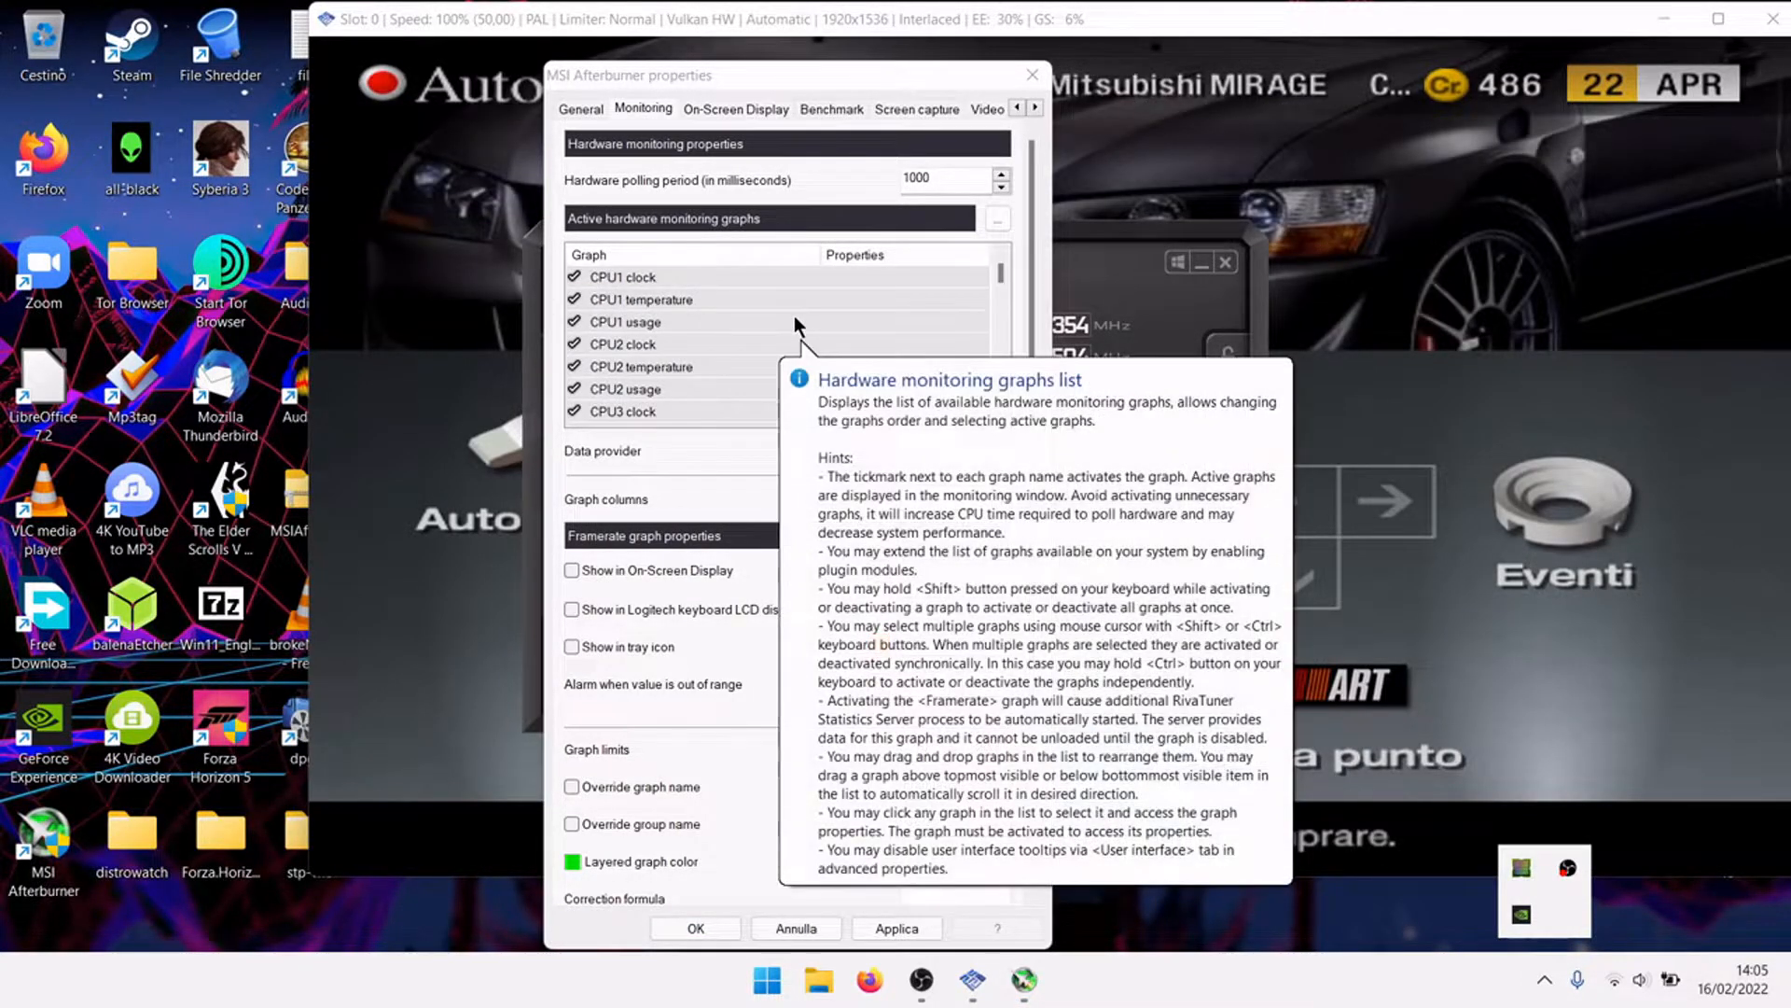
# Show the CPU1 clock graph in the On-Screen Display, override its graph name with CPU1 and group name with i5-8300H-1, and apply.
pyautogui.click(690, 272)
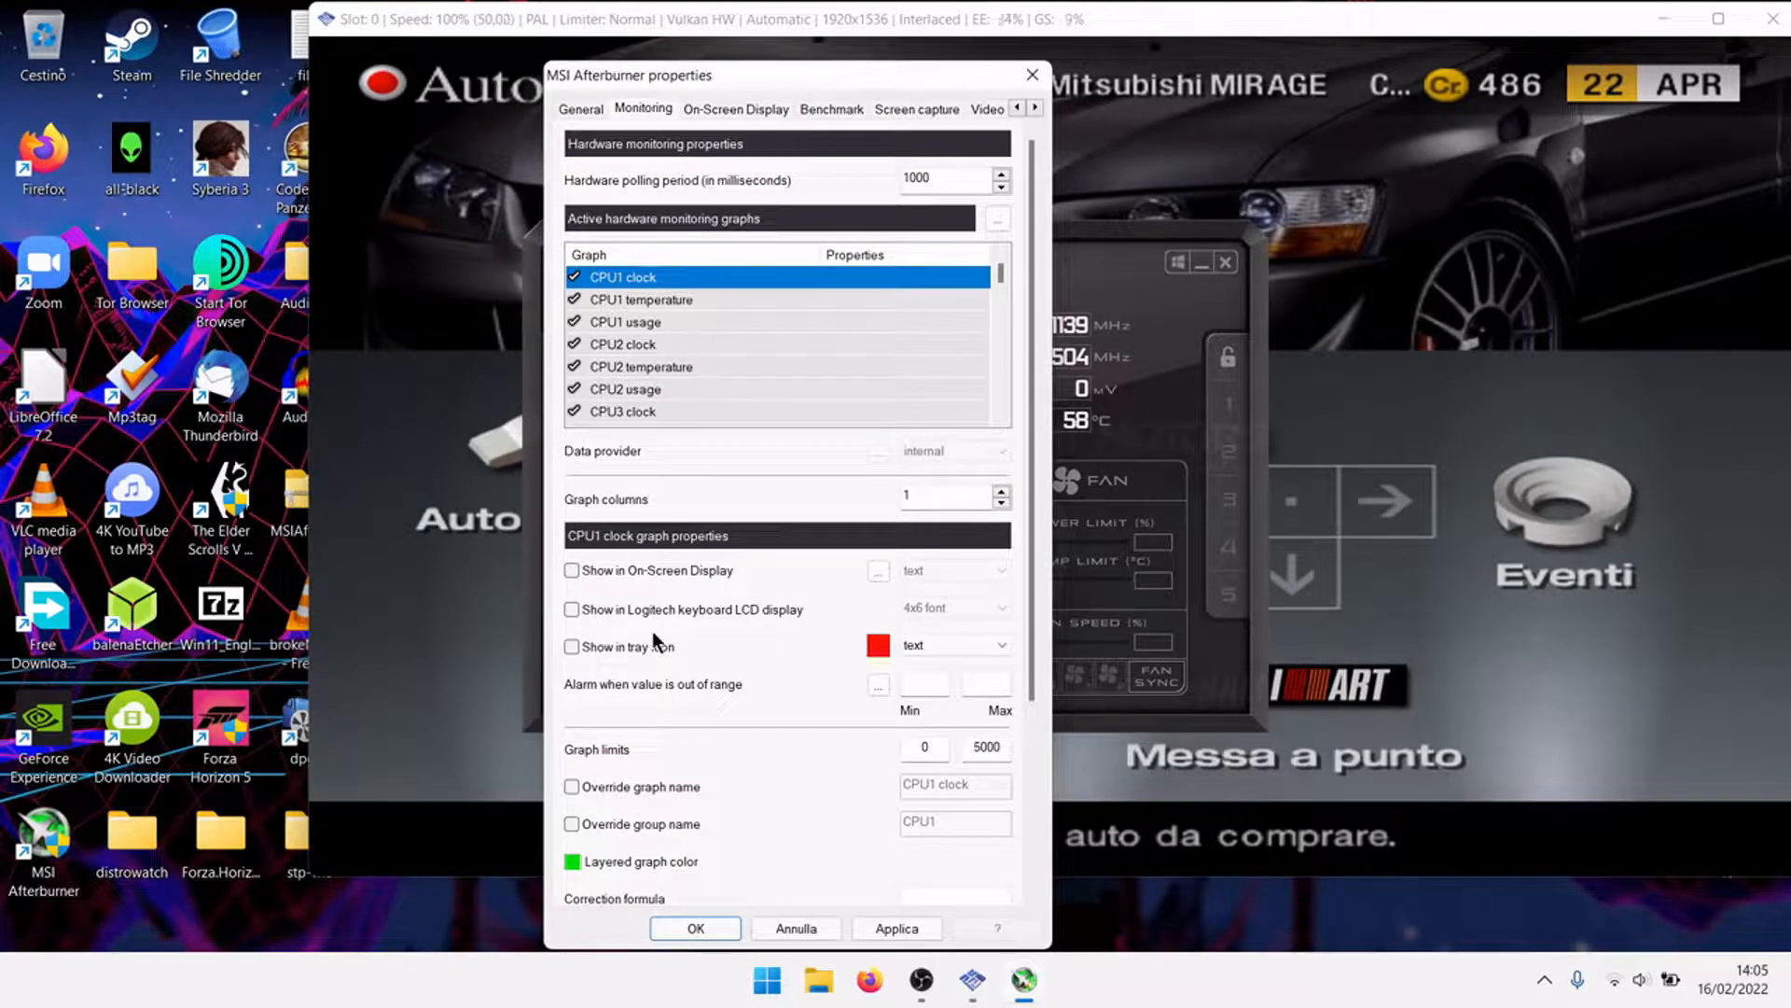
pyautogui.click(637, 567)
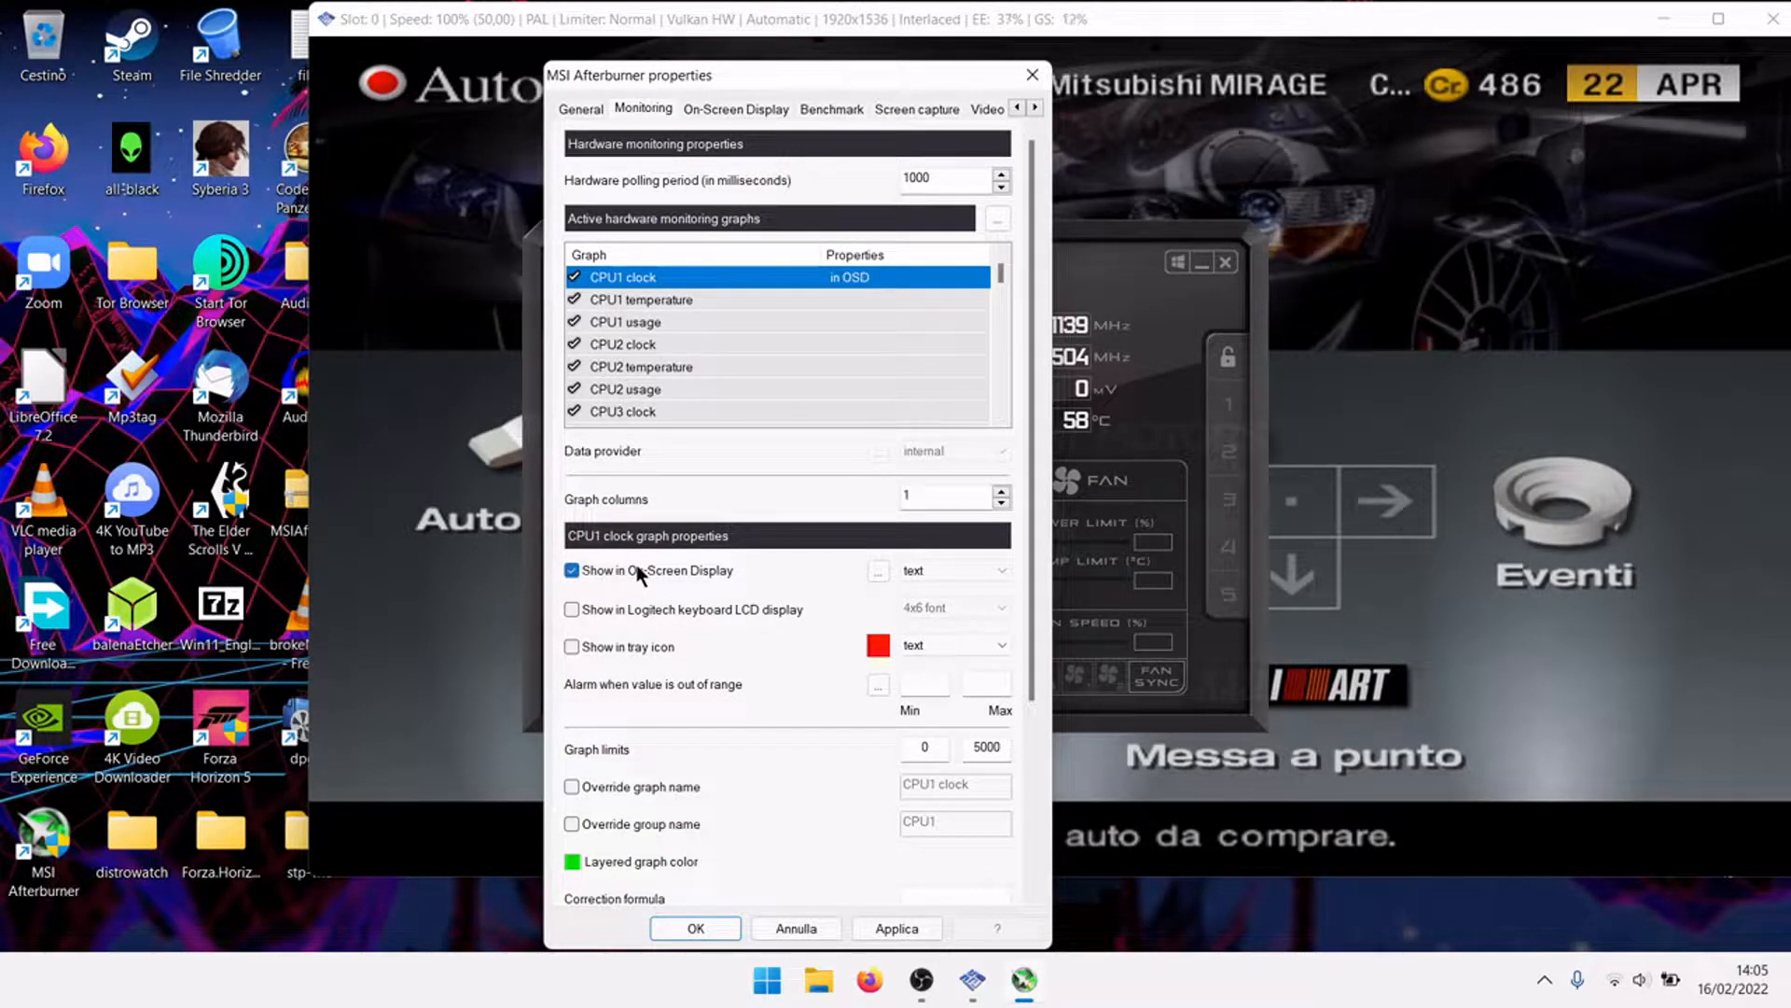
pyautogui.click(635, 786)
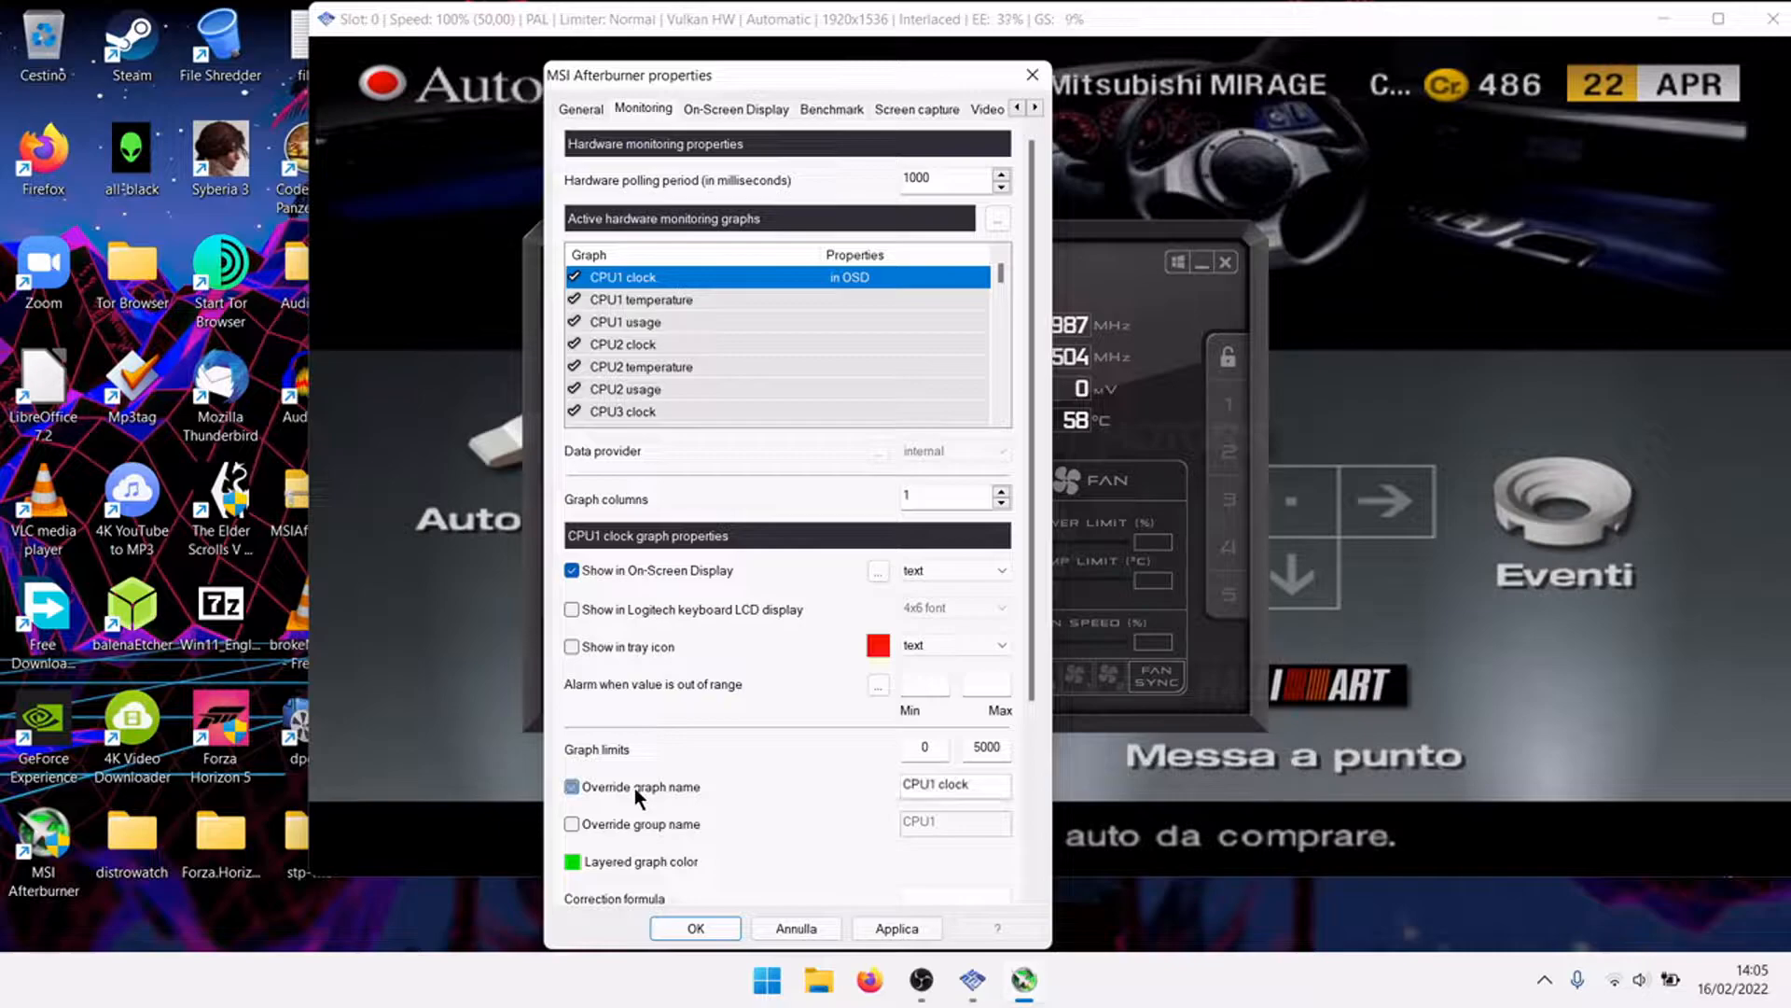
pyautogui.click(627, 823)
pyautogui.moveTo(944, 788); pyautogui.dragTo(740, 808)
pyautogui.press('BackSpace')
pyautogui.press('BackSpace')
pyautogui.write('i5')
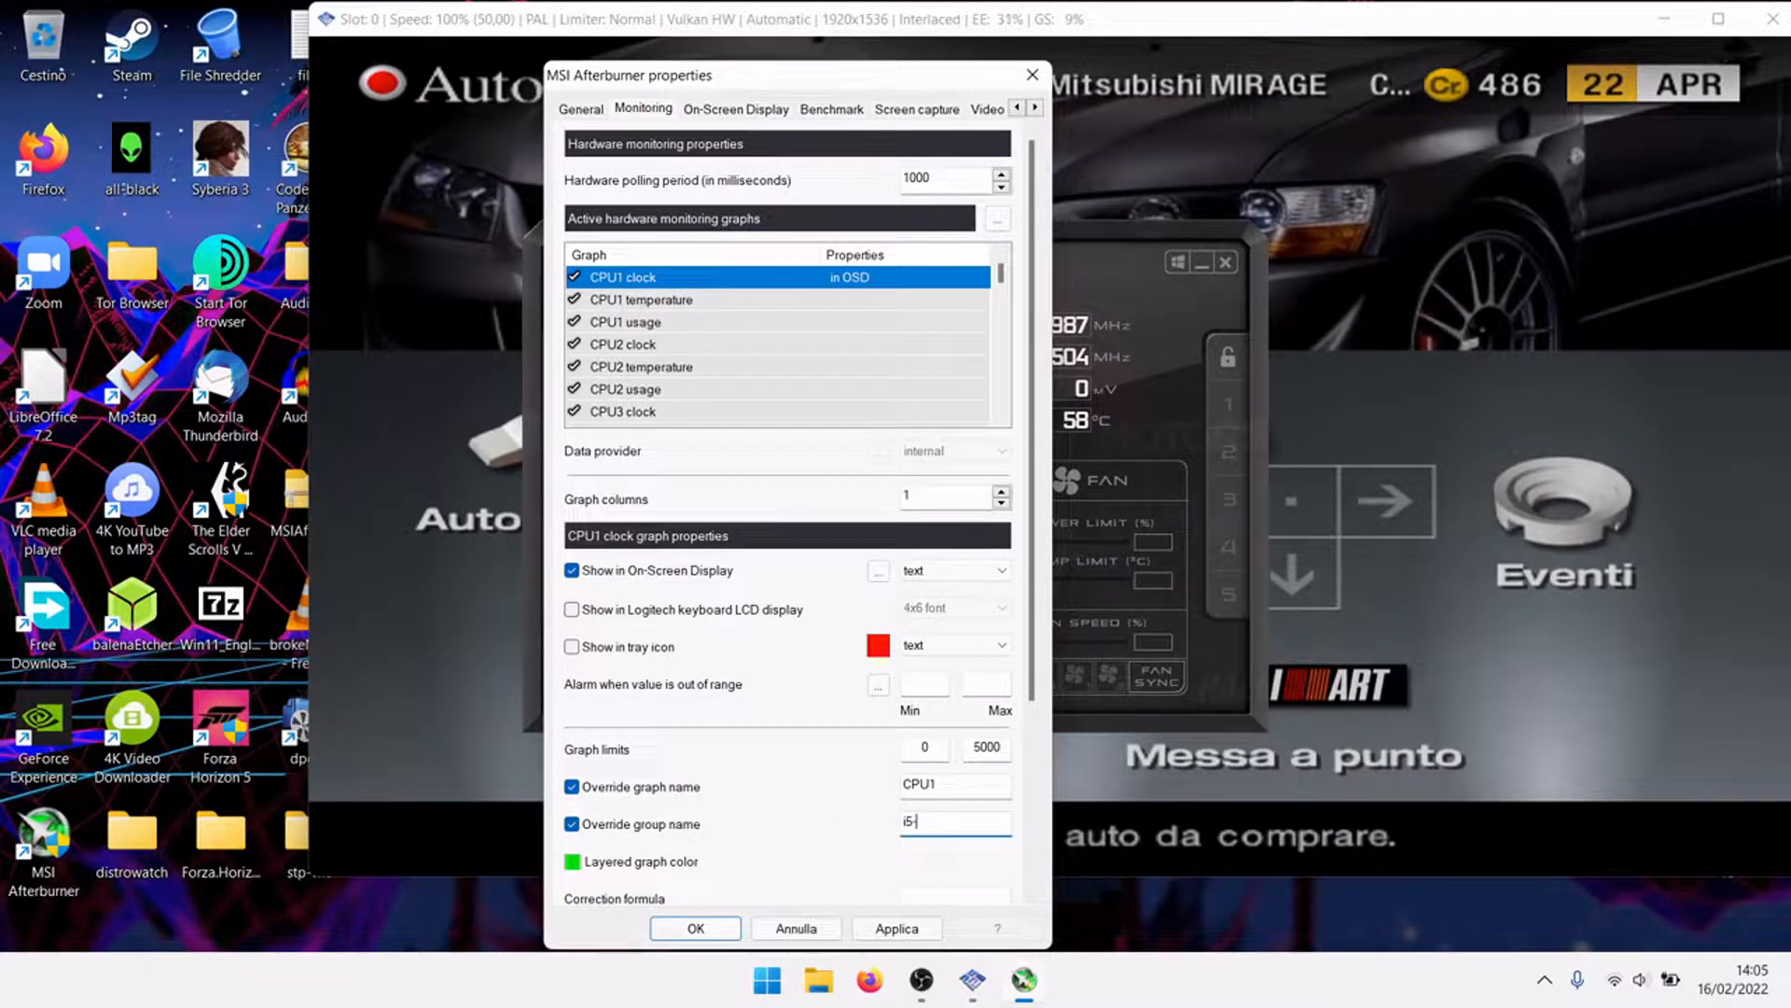
pyautogui.write('-8300H-1')
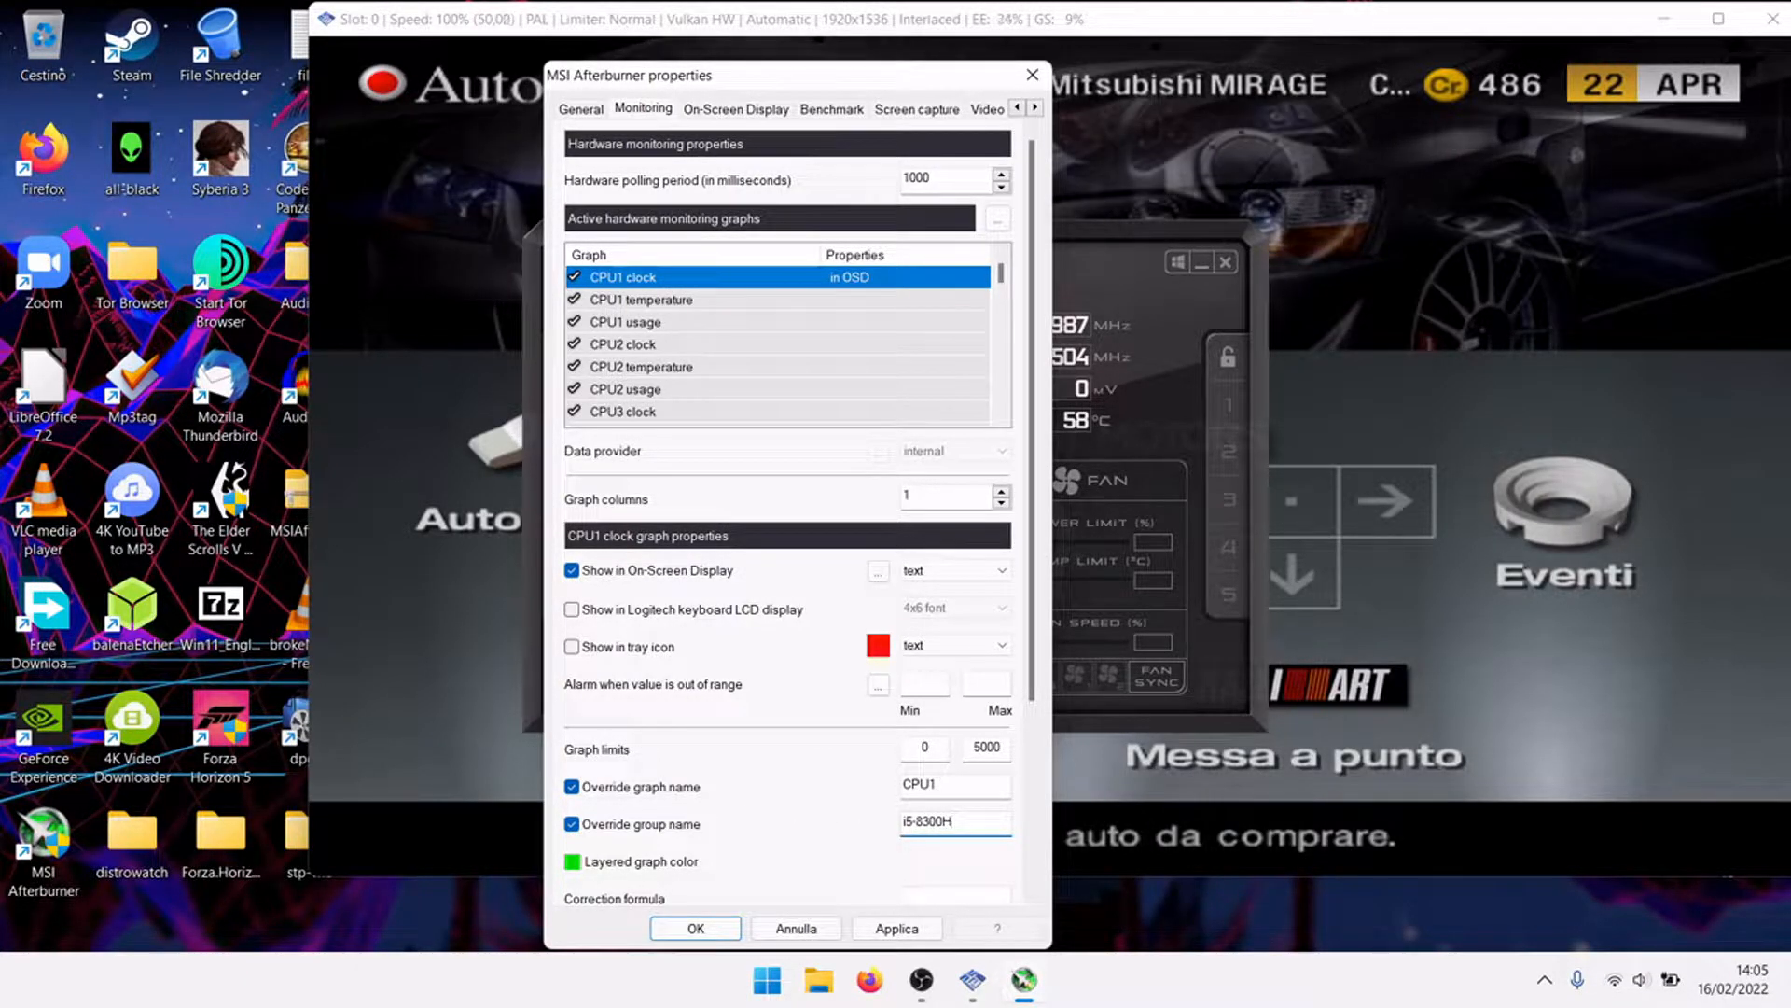
pyautogui.click(887, 928)
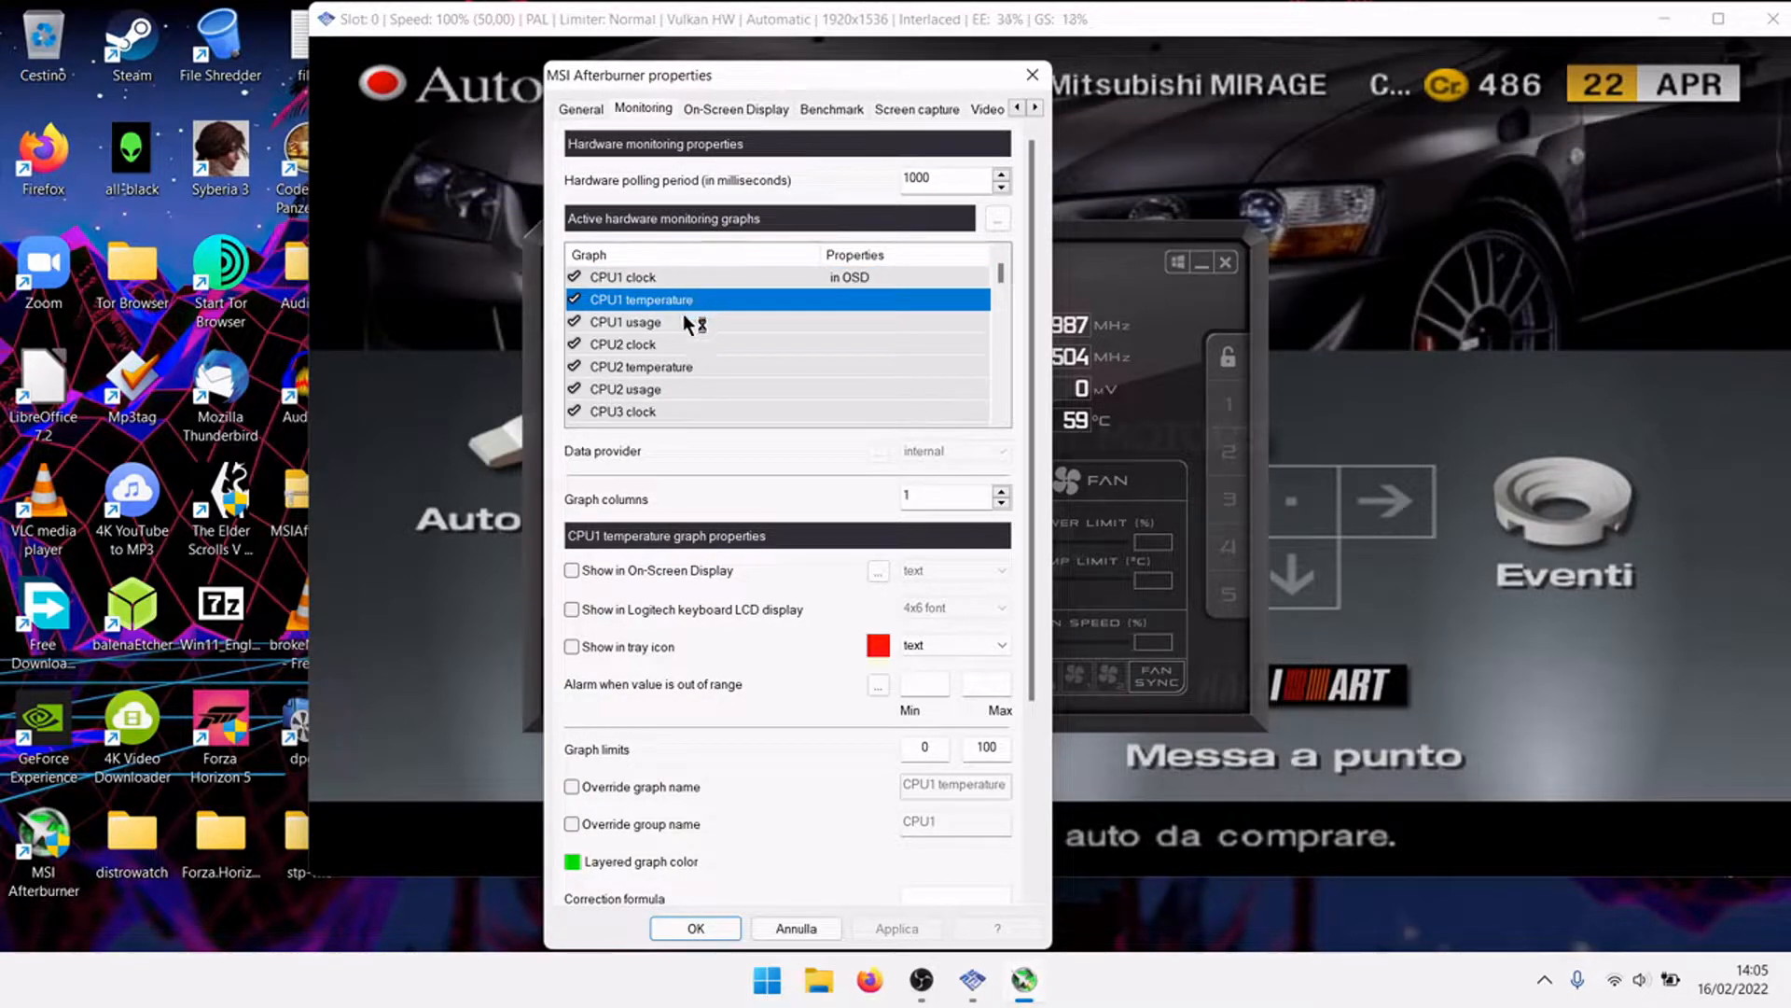
# Override the CPU1 temperature graph name with CPU1 and group name with i5-8300H-1, set the graph columns to 3 and apply.
pyautogui.click(617, 823)
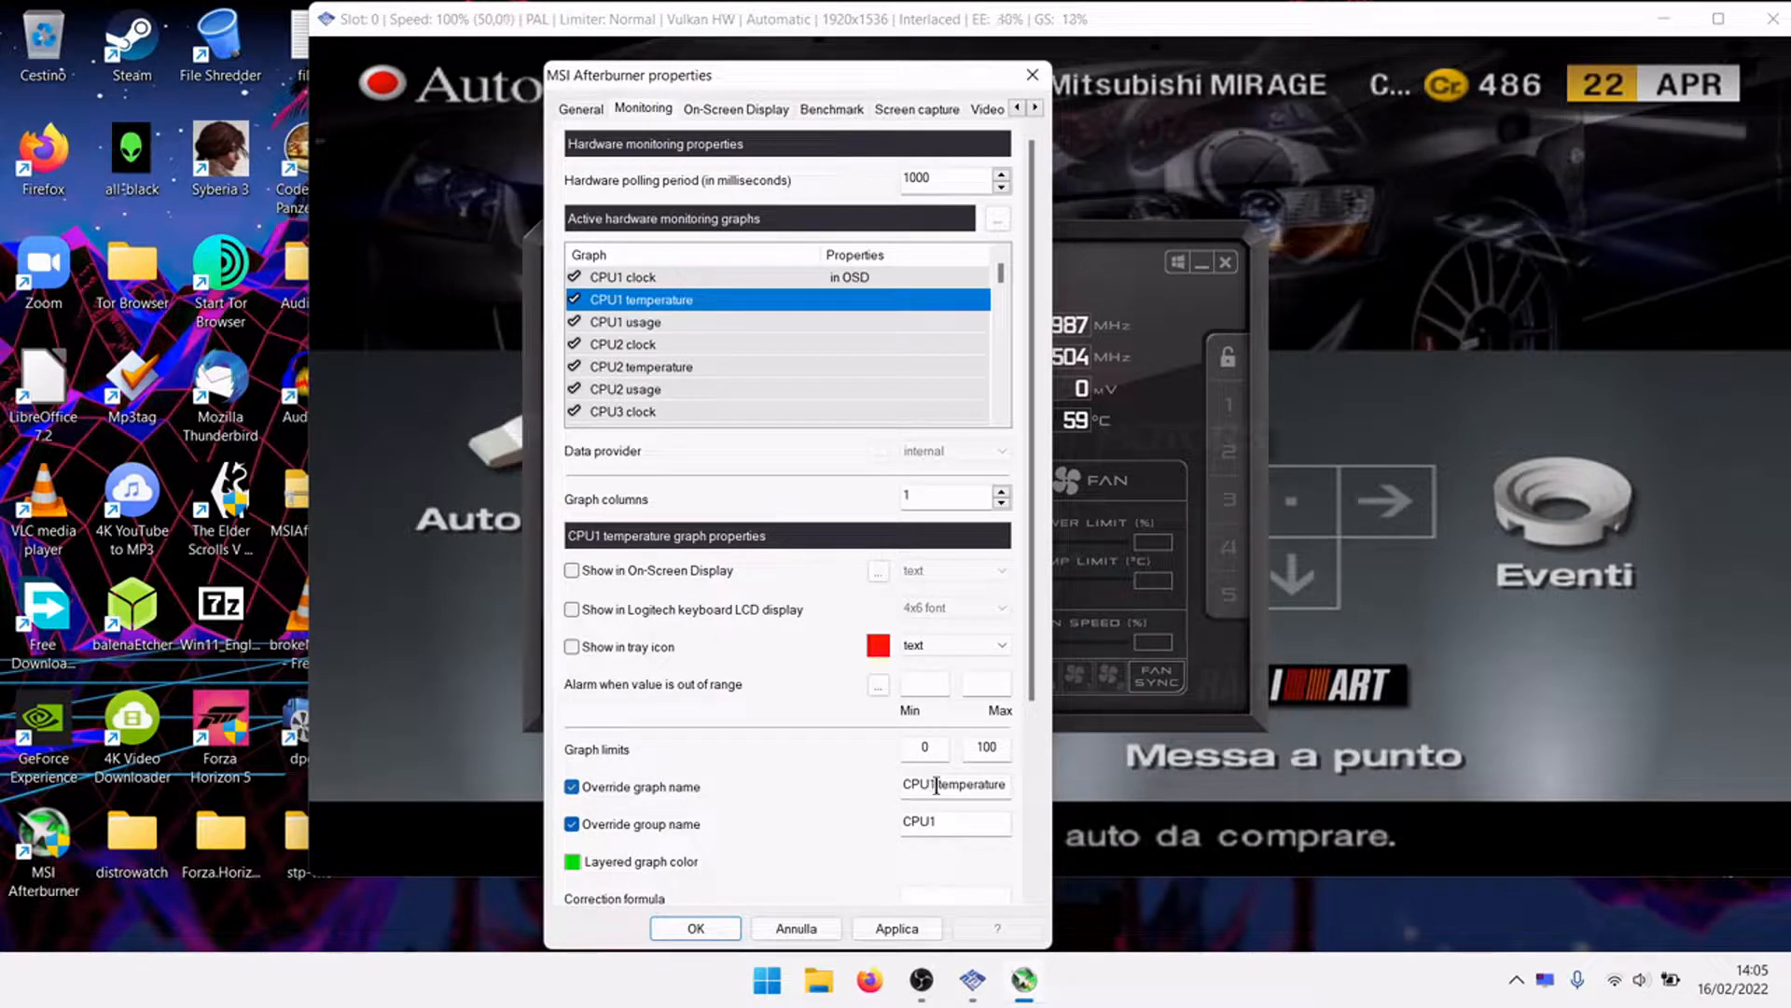
pyautogui.moveTo(936, 784); pyautogui.dragTo(1058, 802)
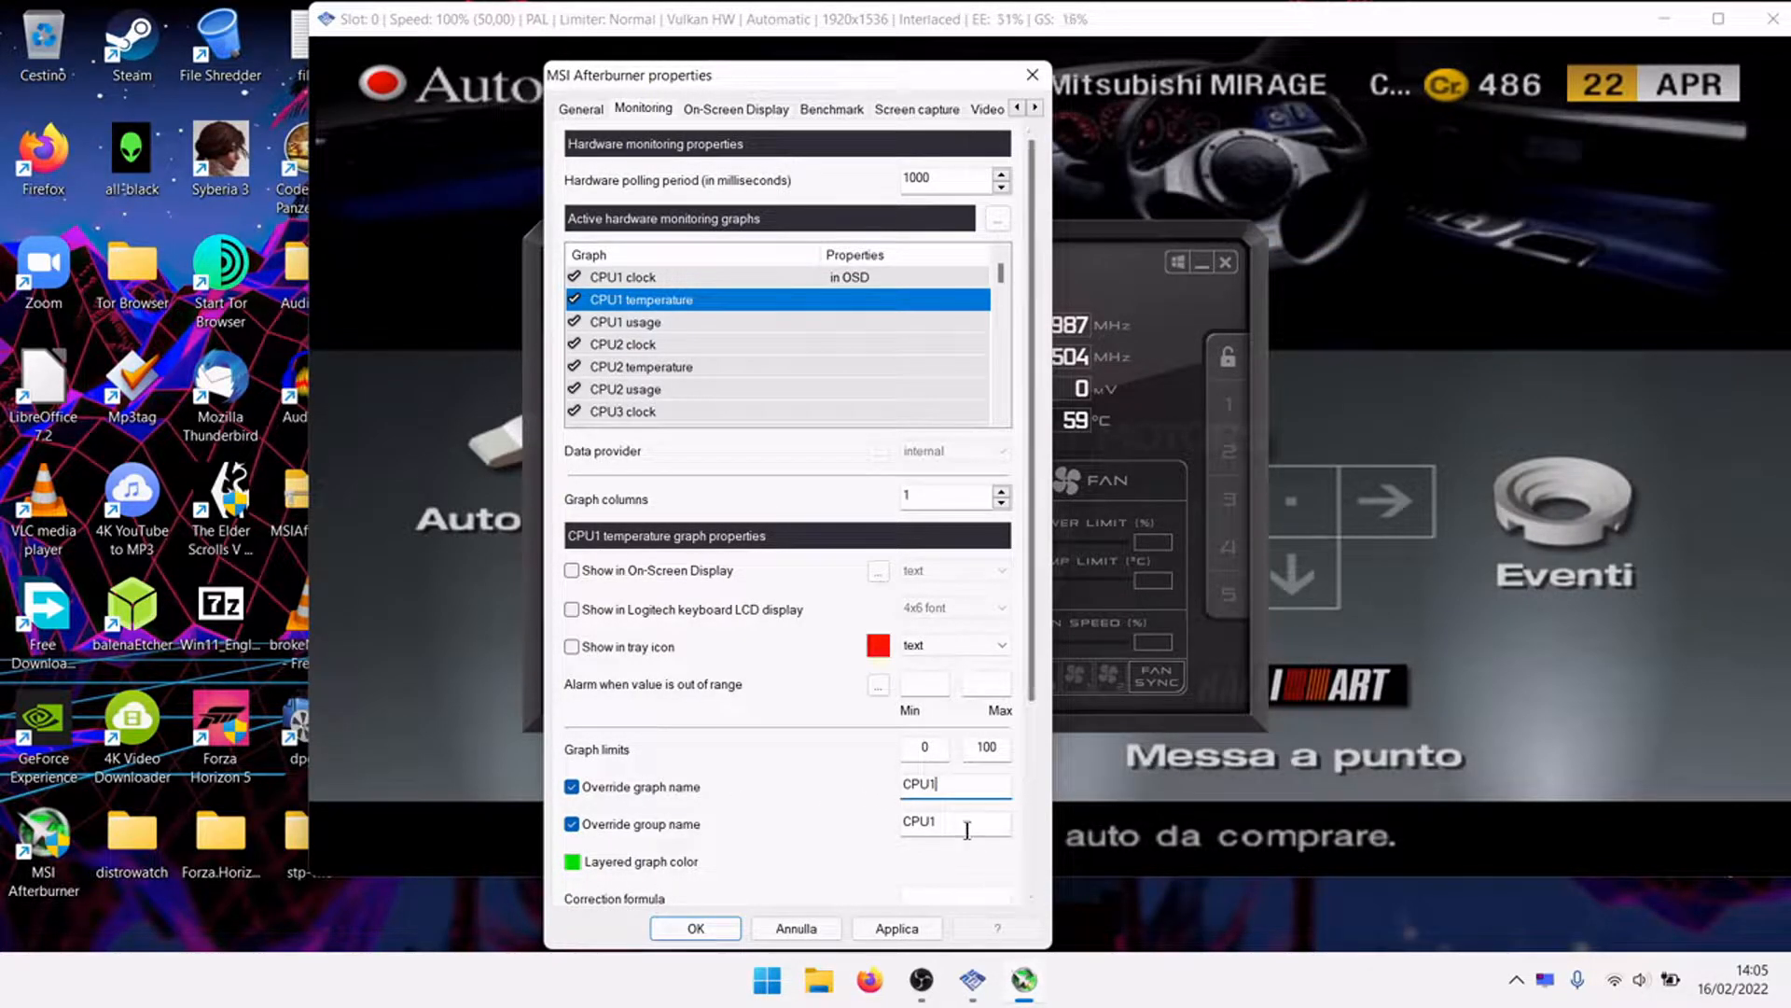
pyautogui.write('i5')
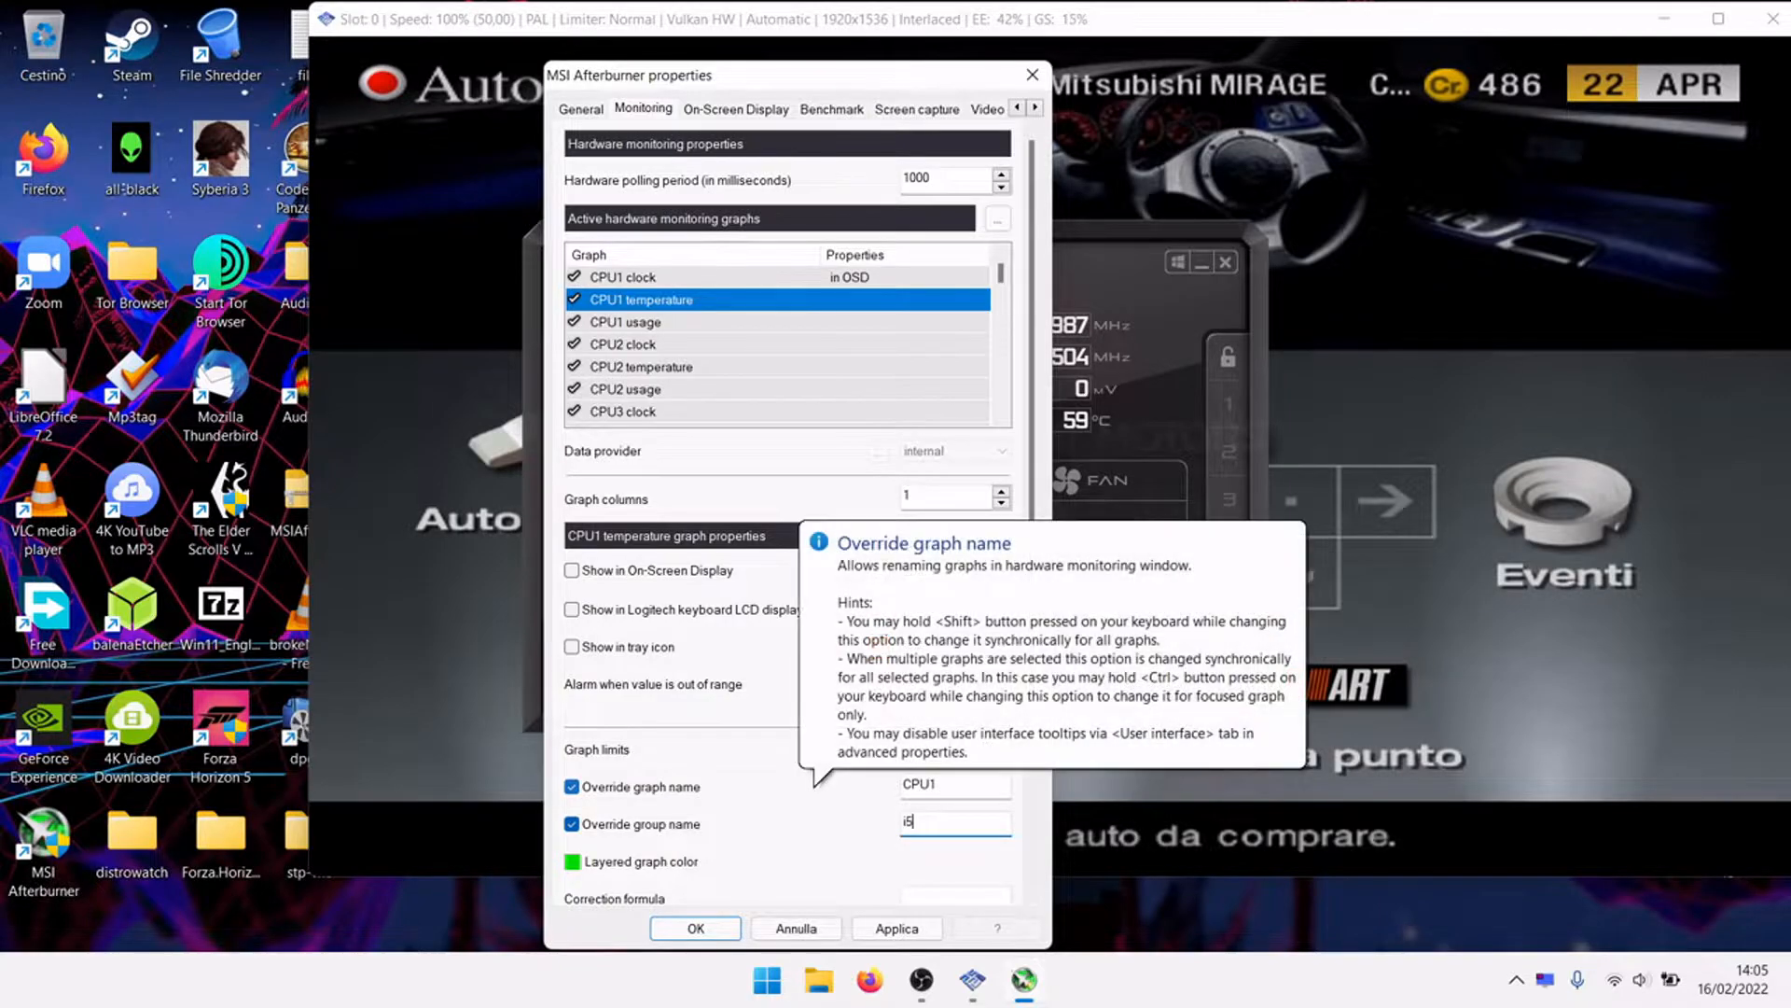
pyautogui.write('-8300H-1')
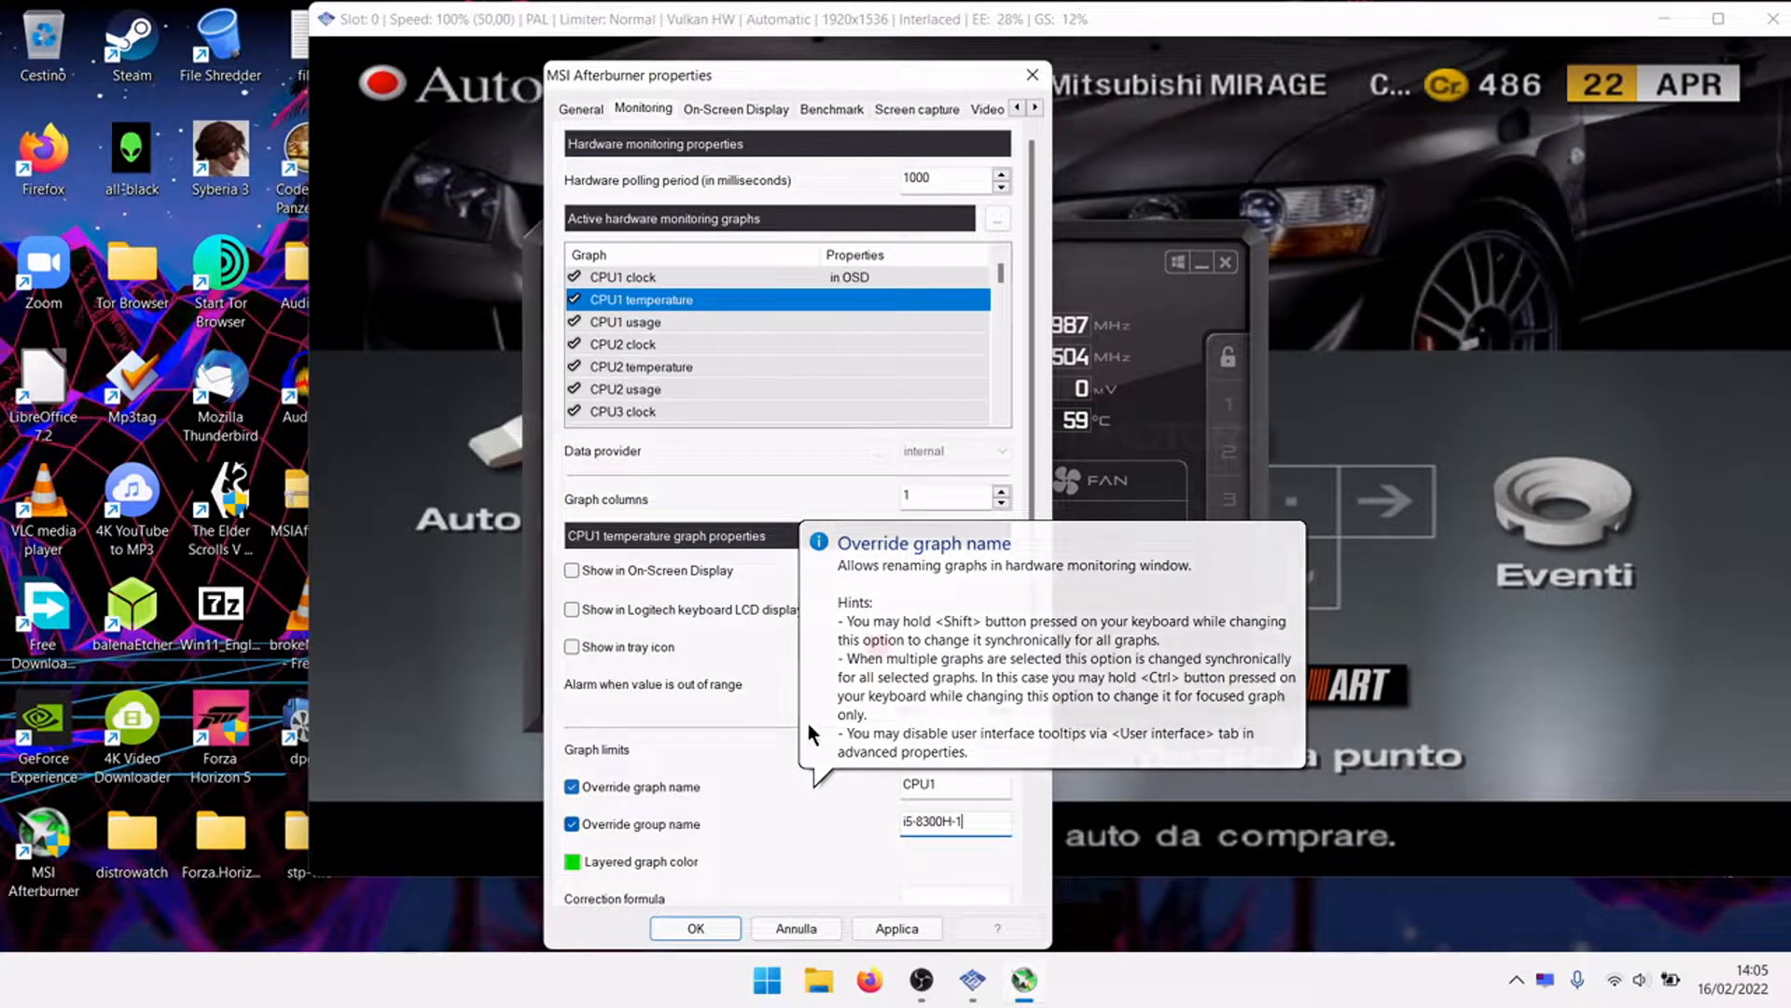
pyautogui.click(1002, 490)
pyautogui.click(1002, 490)
pyautogui.click(877, 923)
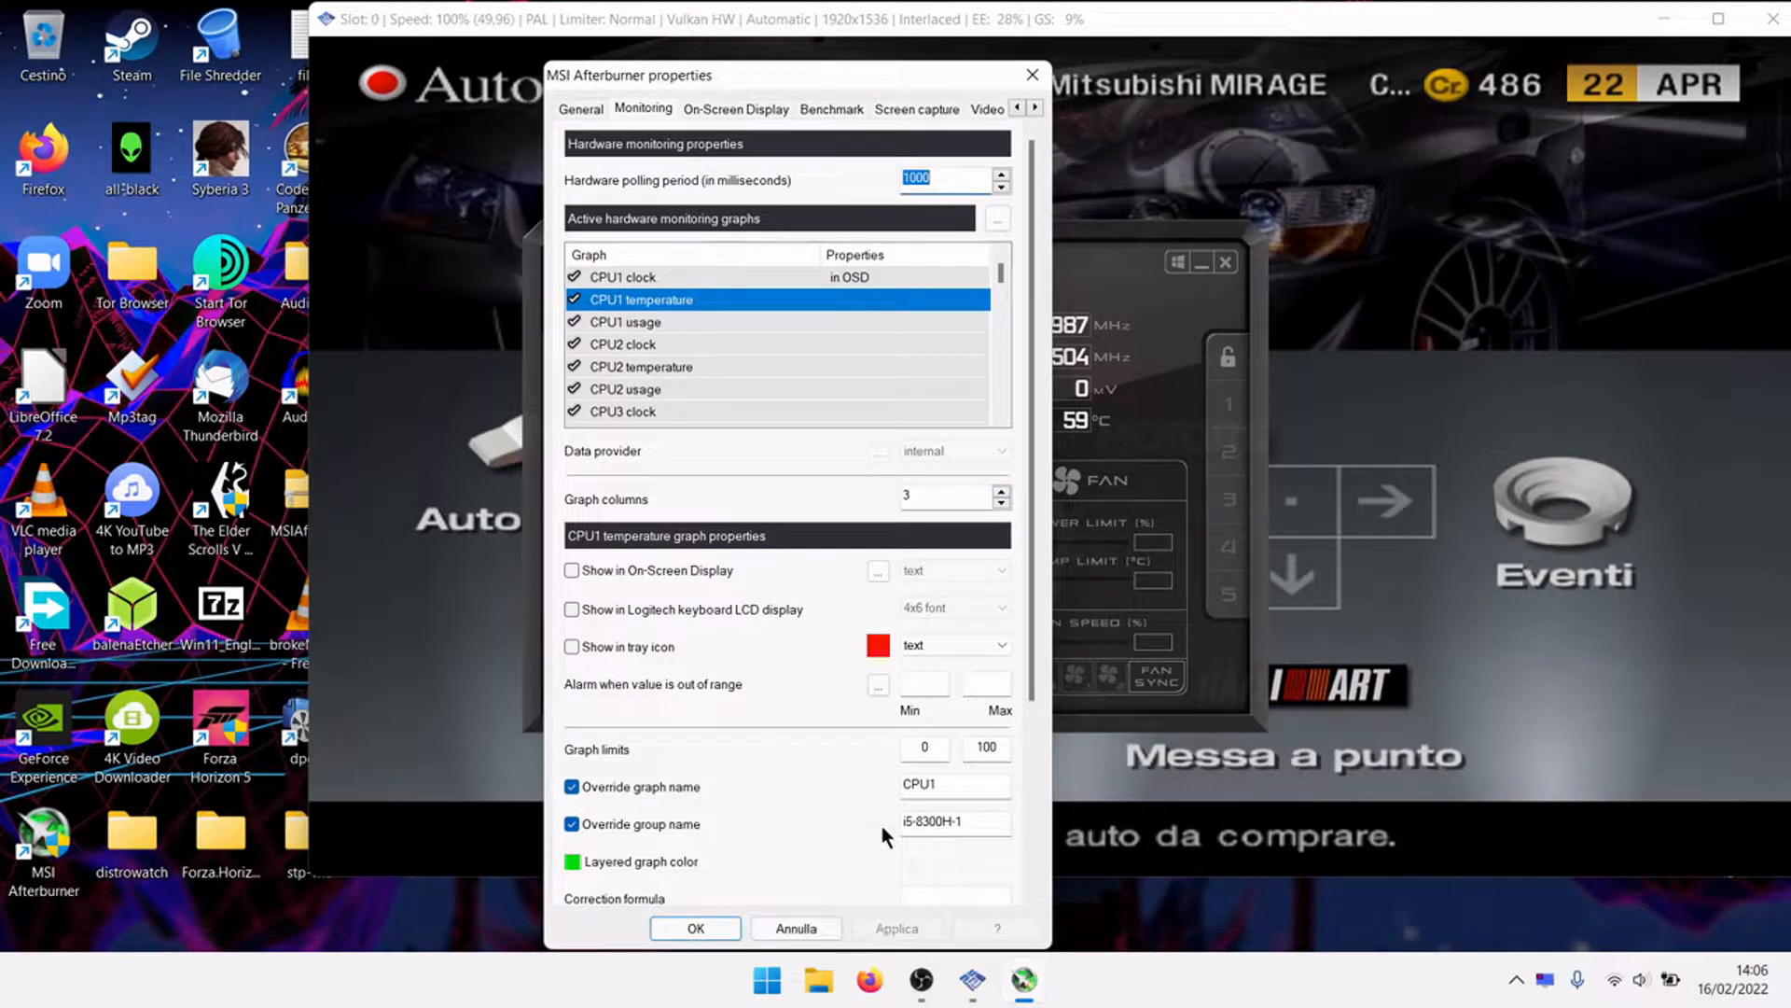
pyautogui.click(1518, 977)
pyautogui.rightClick(1569, 873)
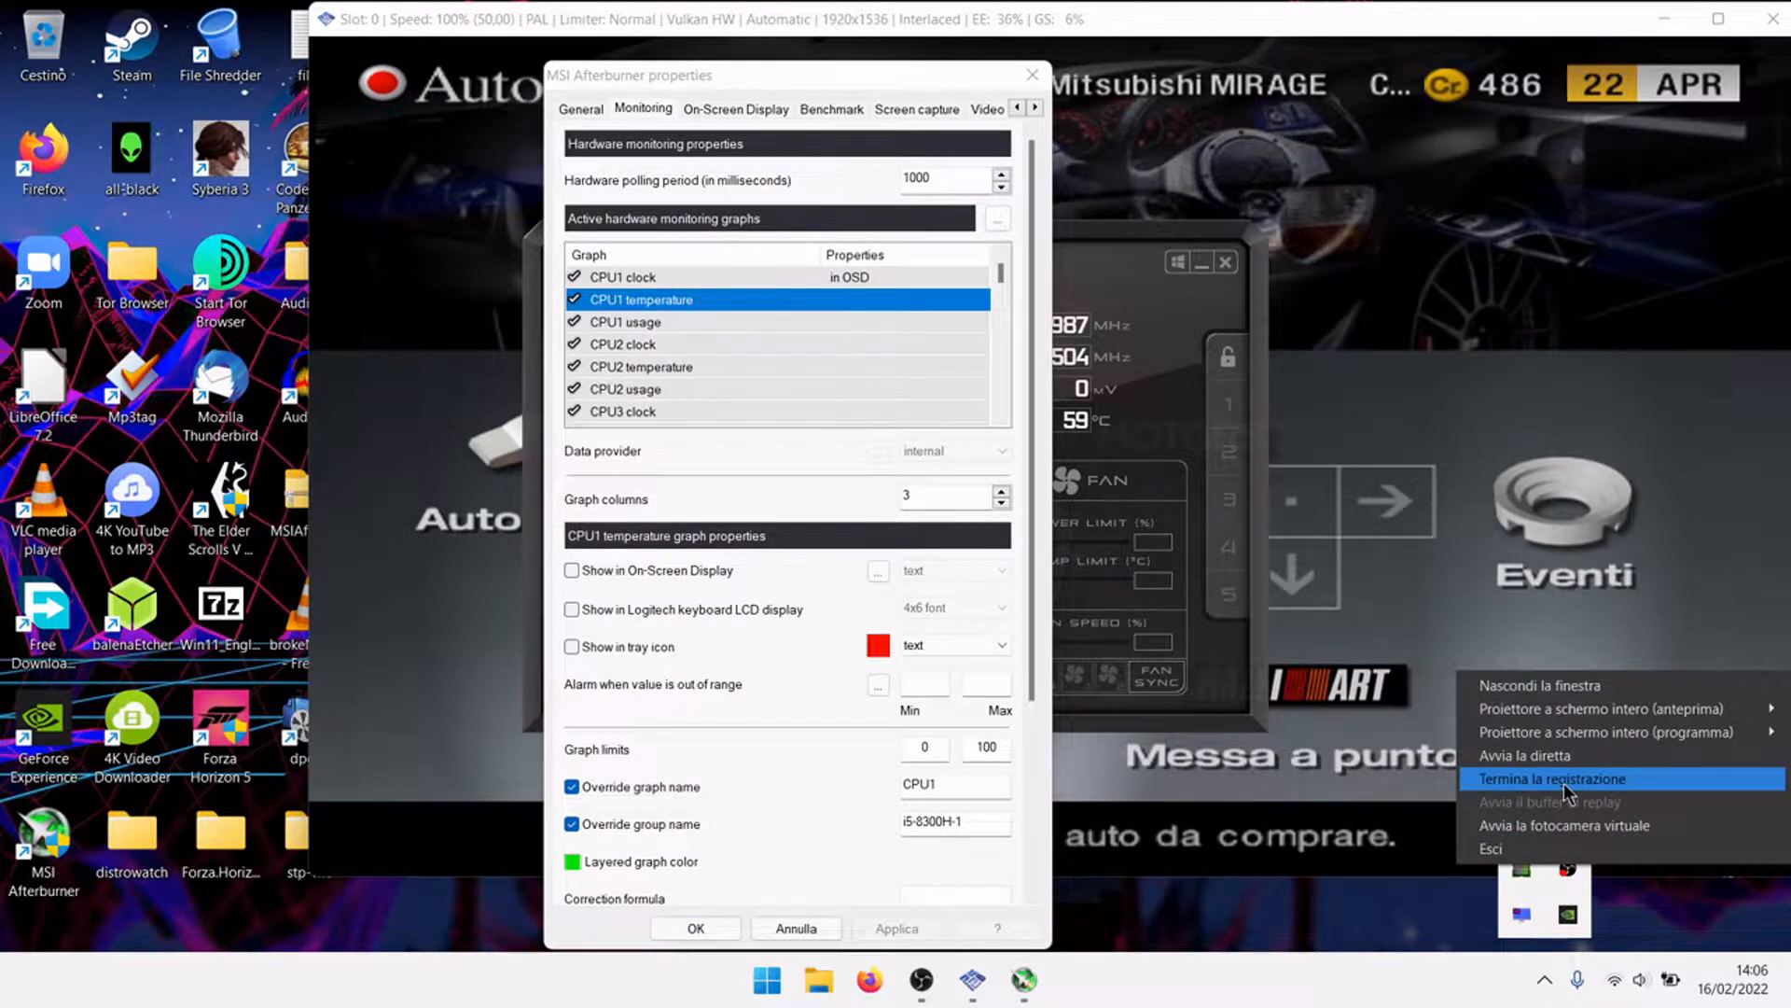
pyautogui.click(1564, 782)
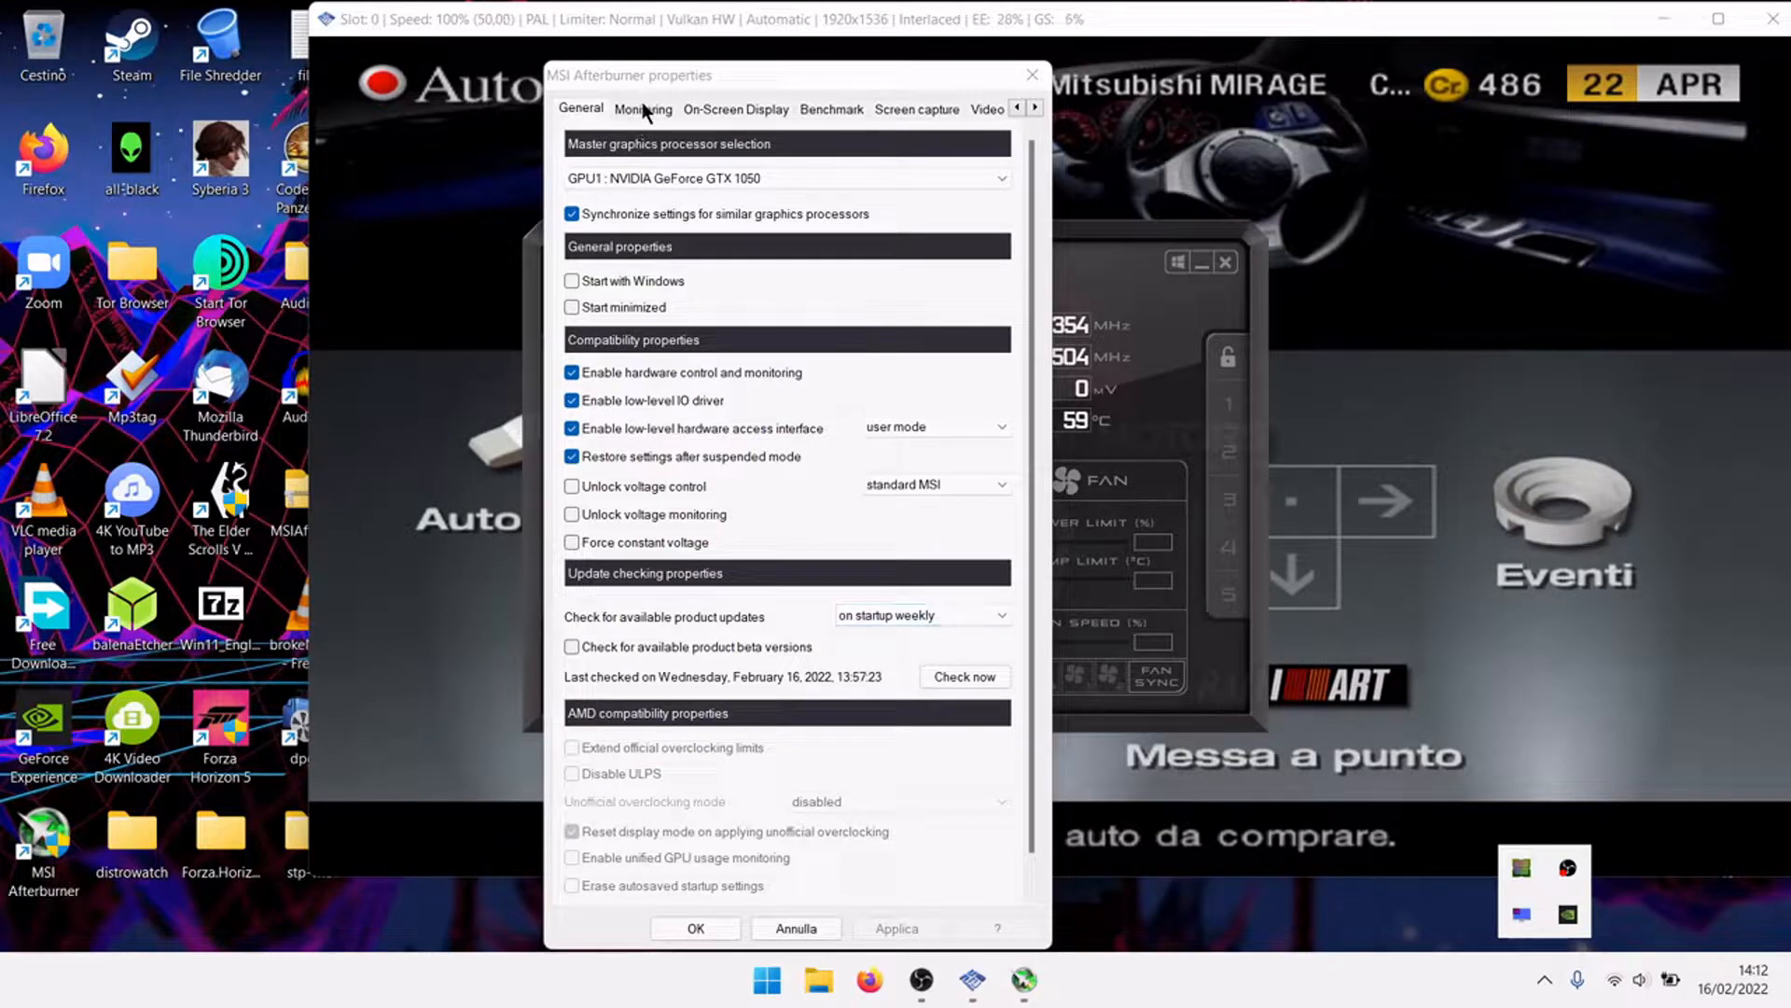
# Confirm the hardware monitoring properties and close the MSI Afterburner, game and PCSX2 windows.
pyautogui.click(642, 106)
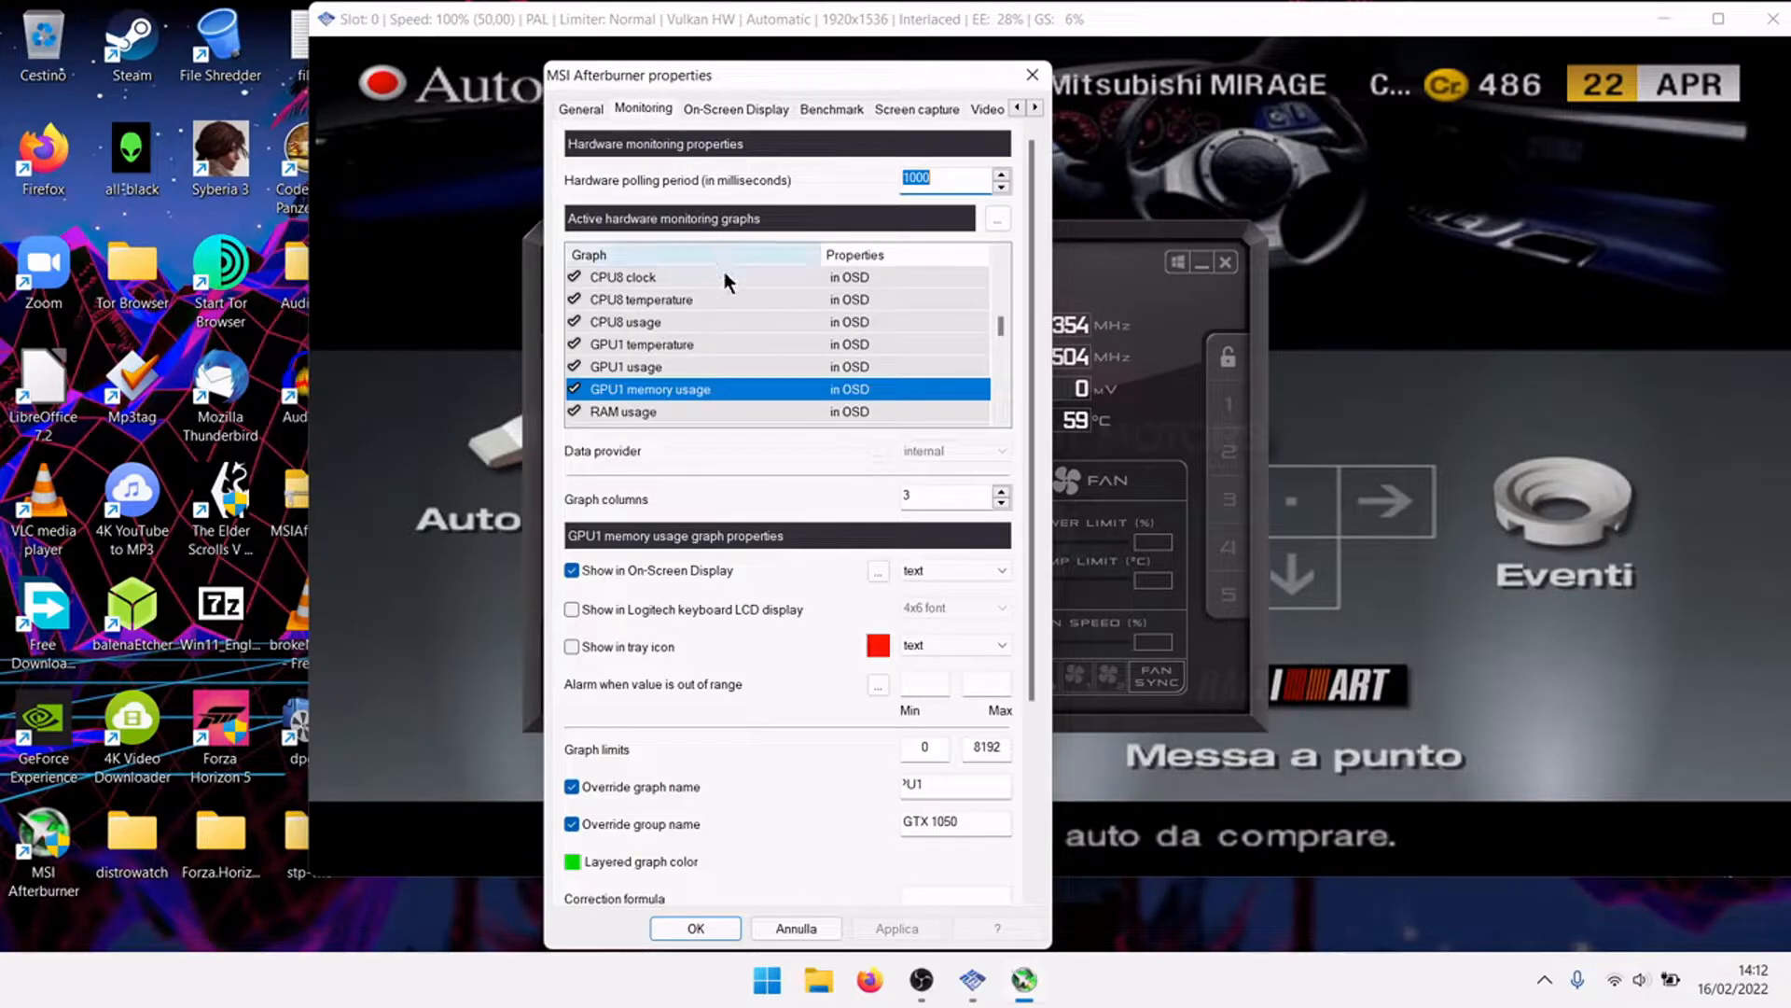
pyautogui.click(726, 934)
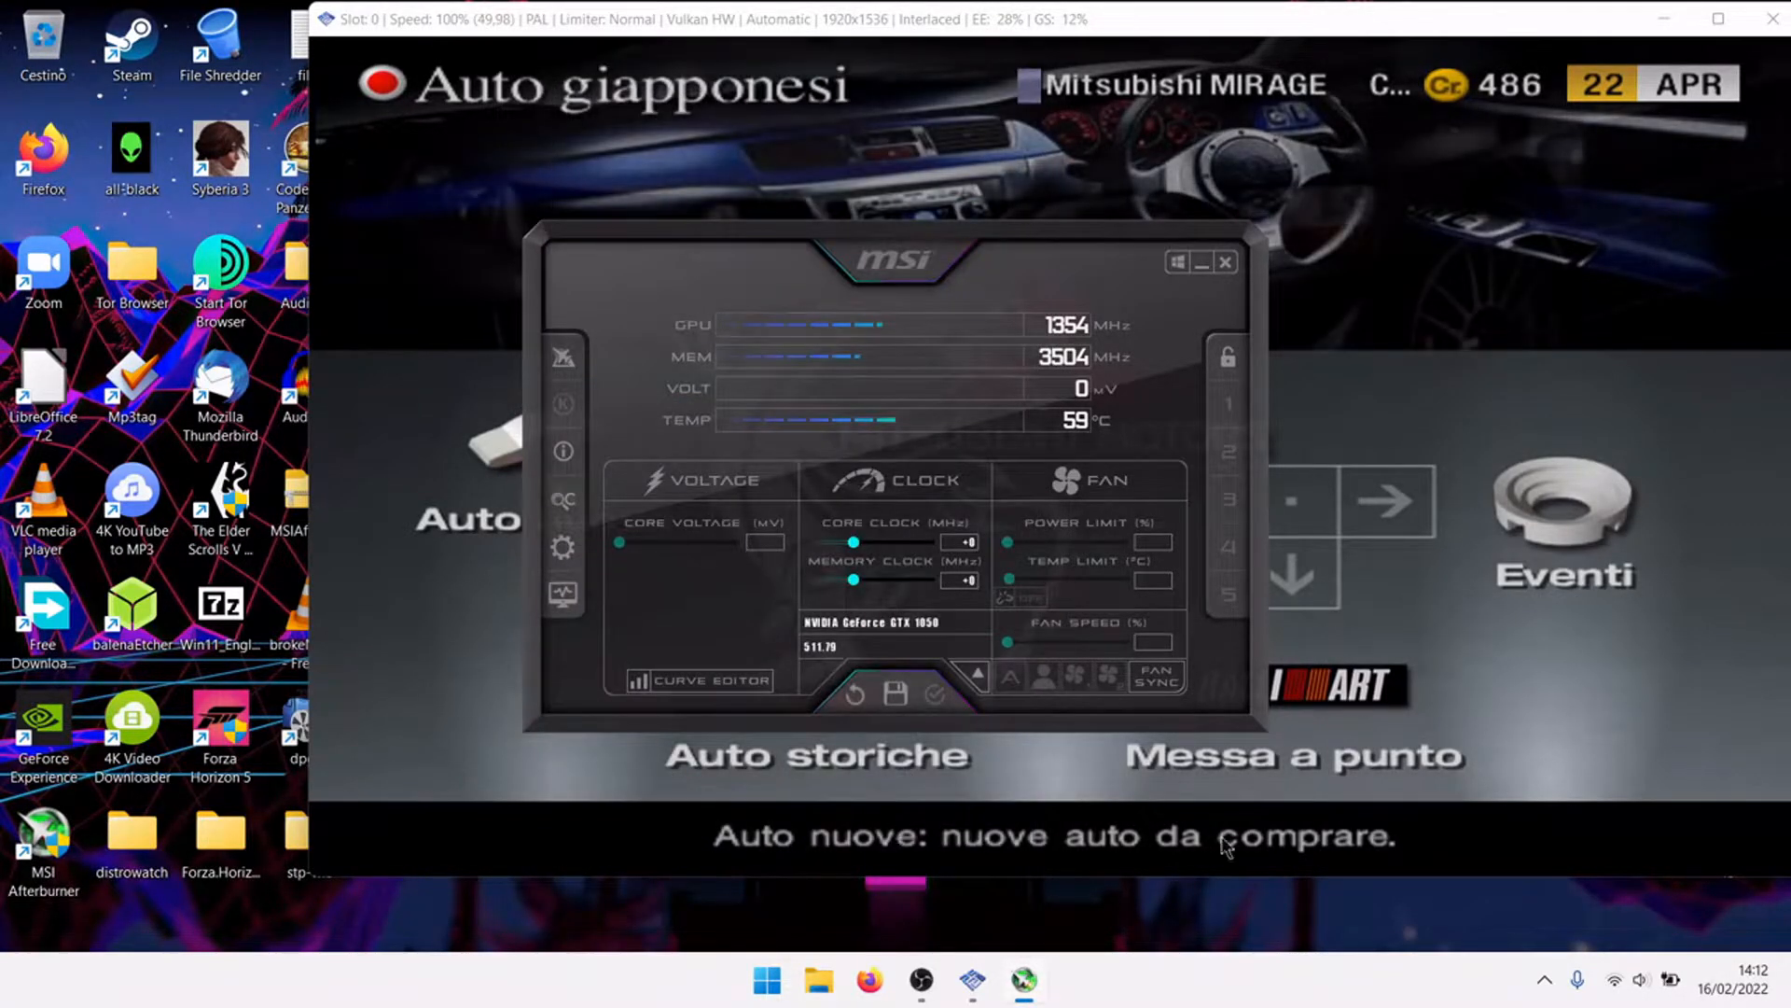
pyautogui.click(1225, 264)
pyautogui.click(1771, 19)
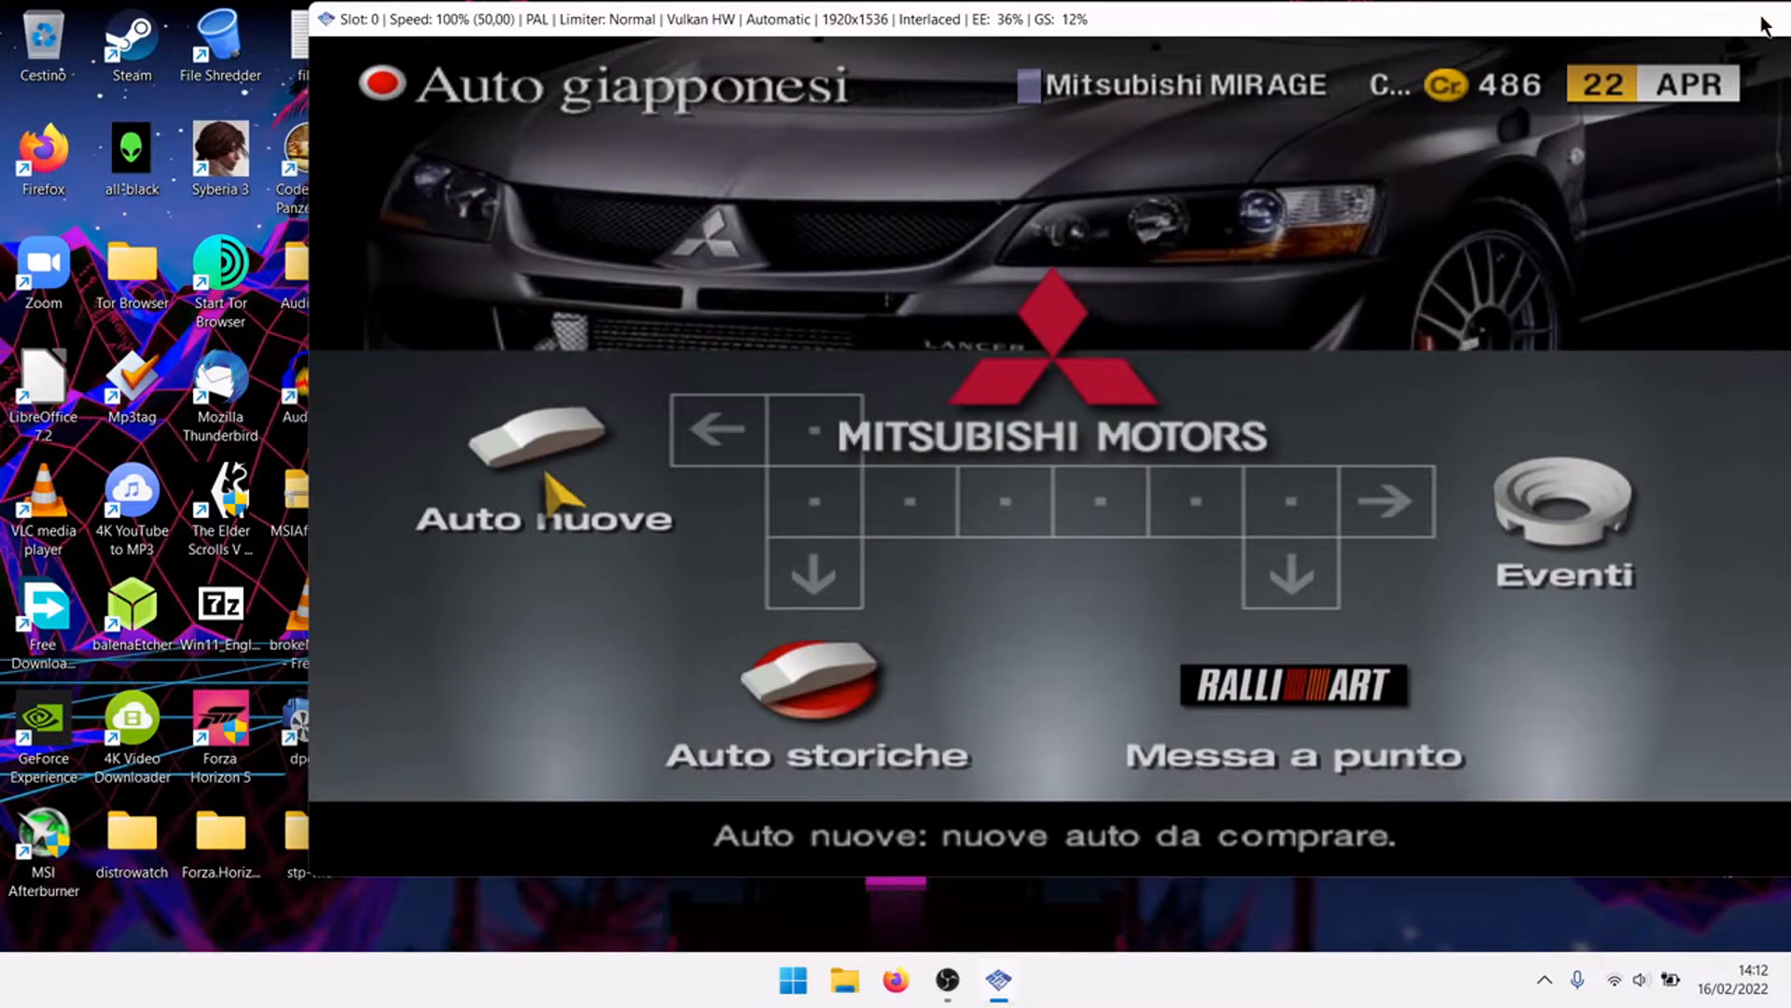
pyautogui.click(1073, 168)
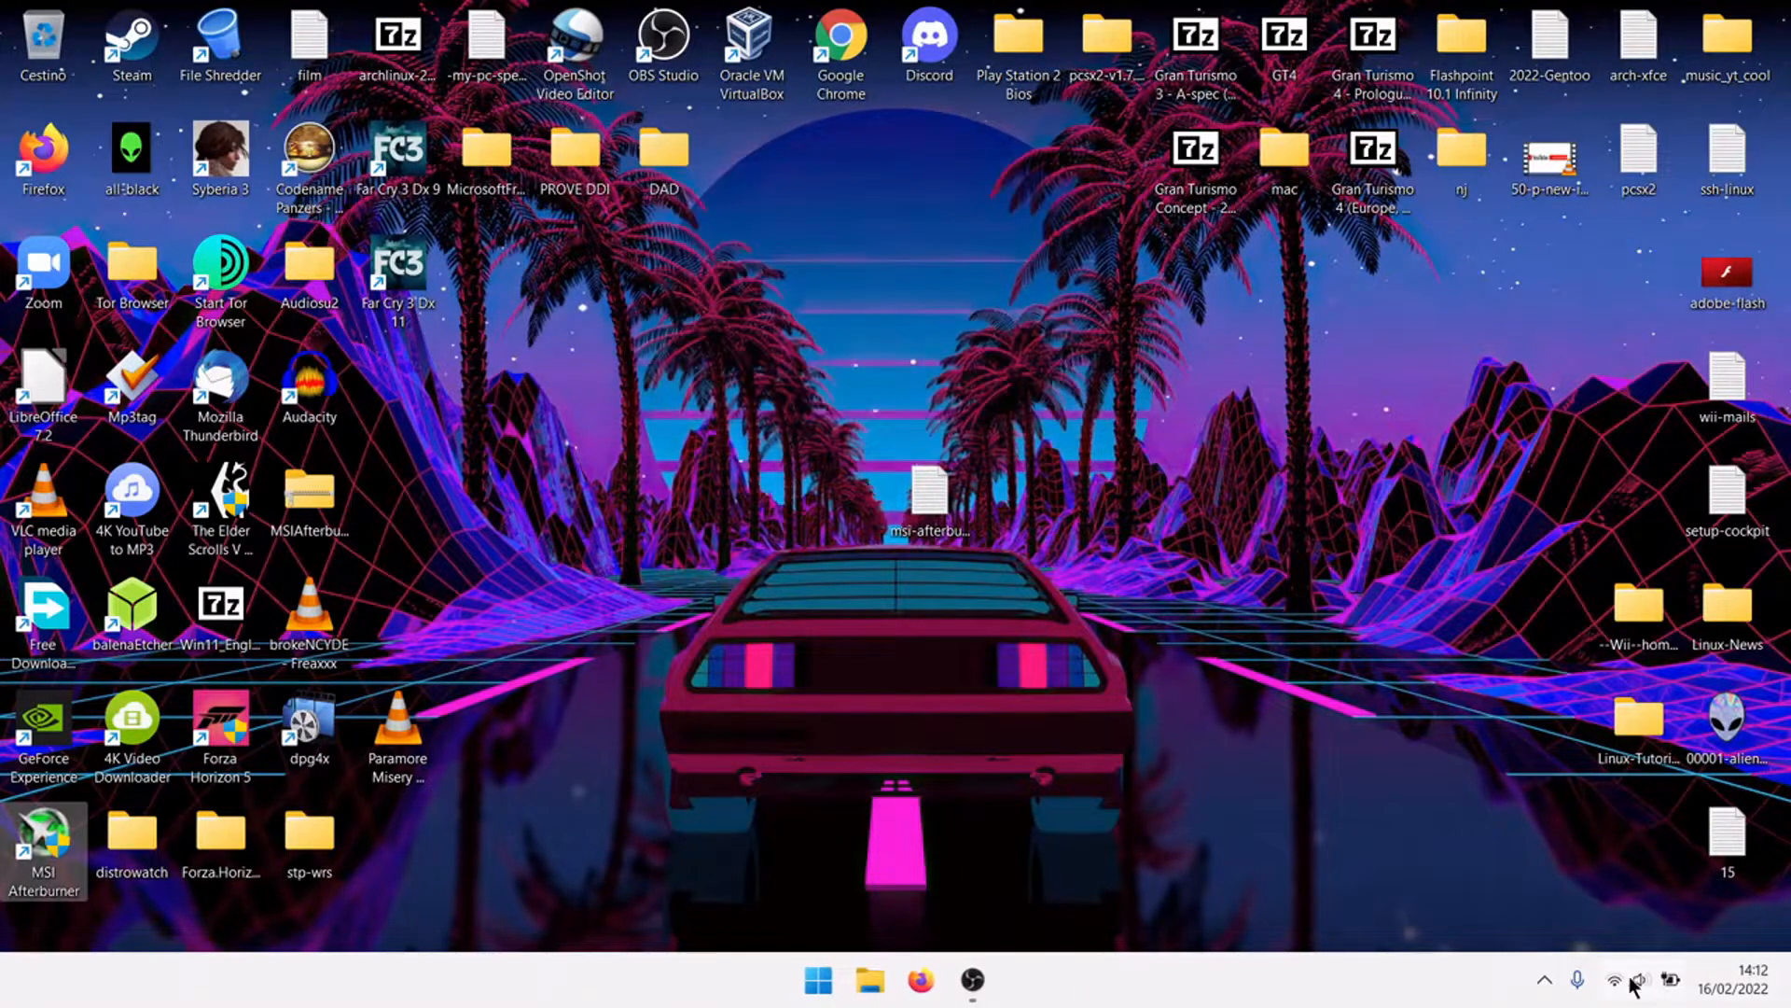
# Search the system for "riva" and launch RivaTuner Statistics Server.
pyautogui.click(1542, 979)
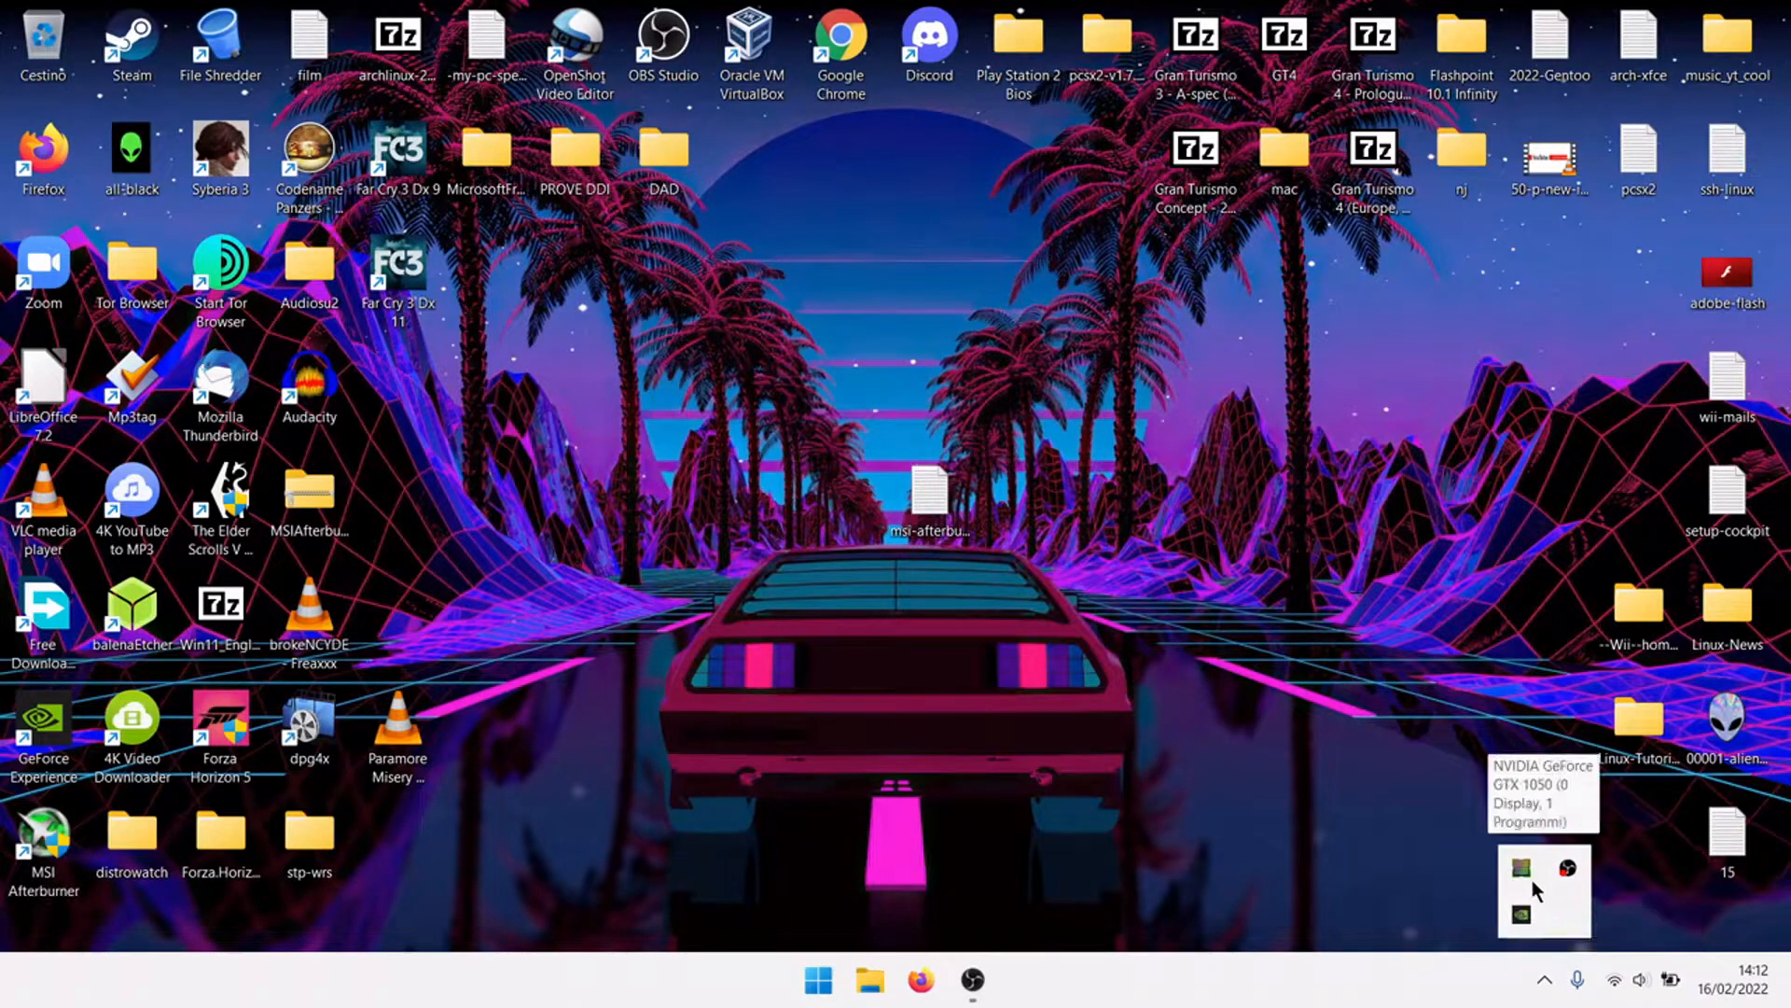
pyautogui.click(818, 979)
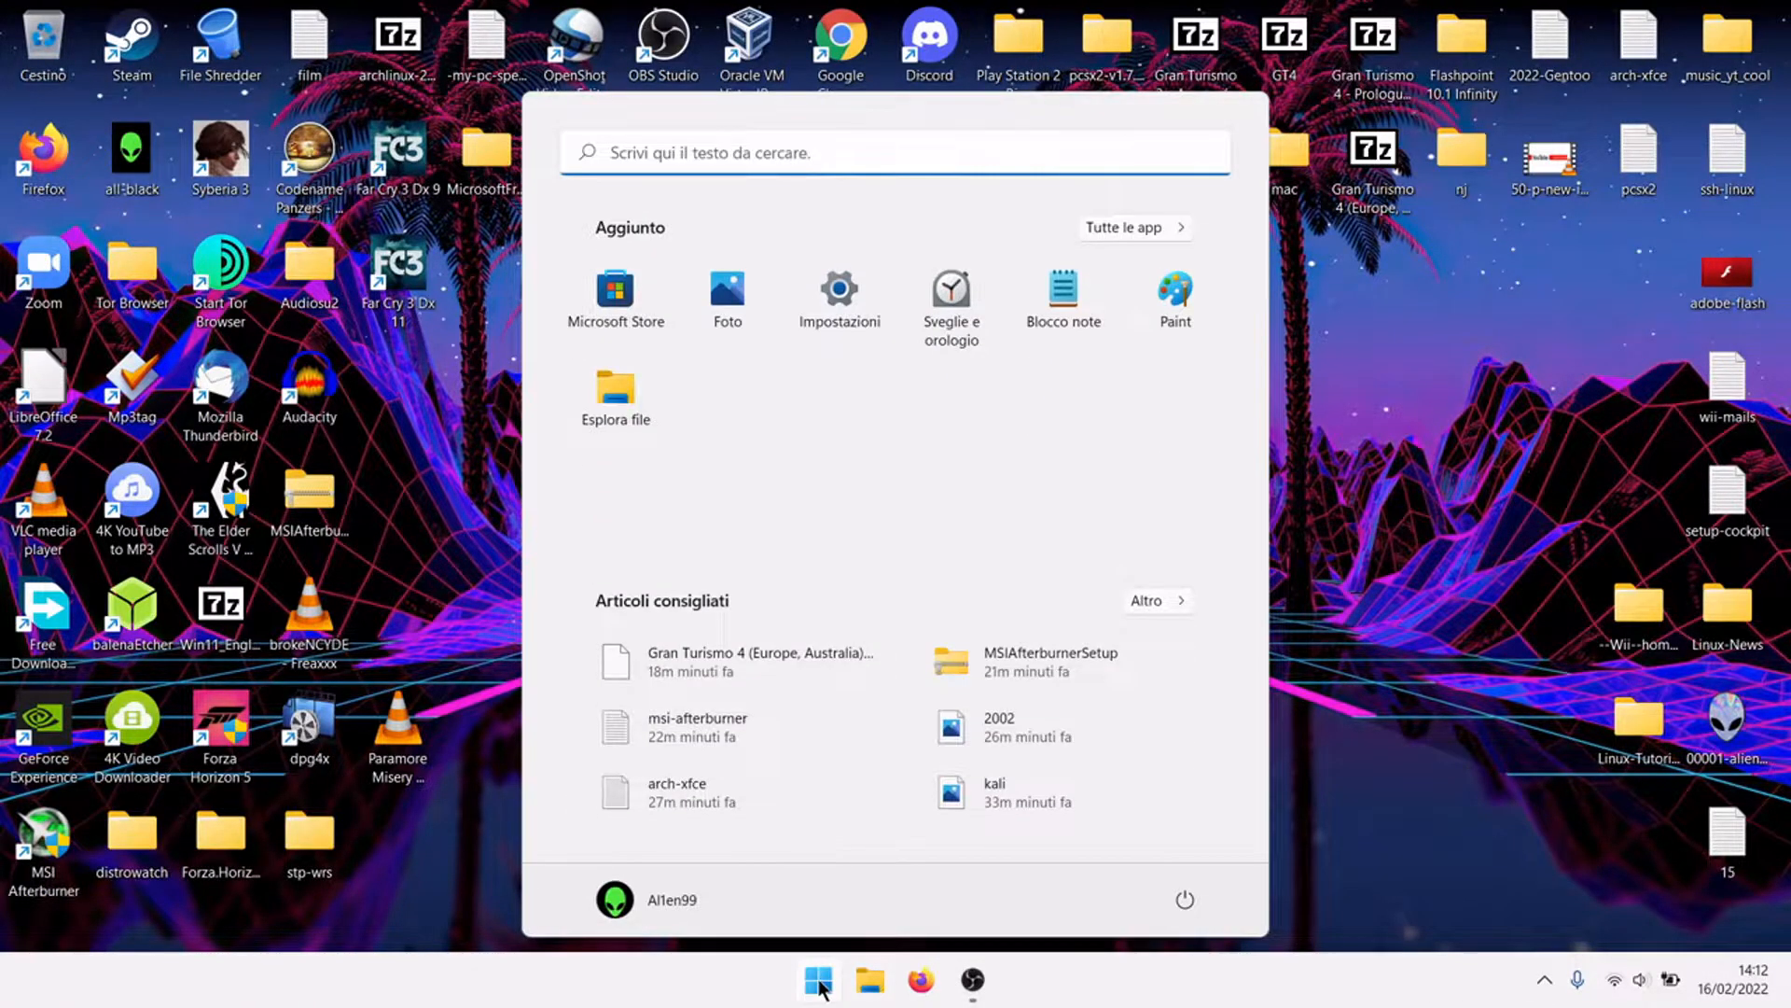
pyautogui.write('riva')
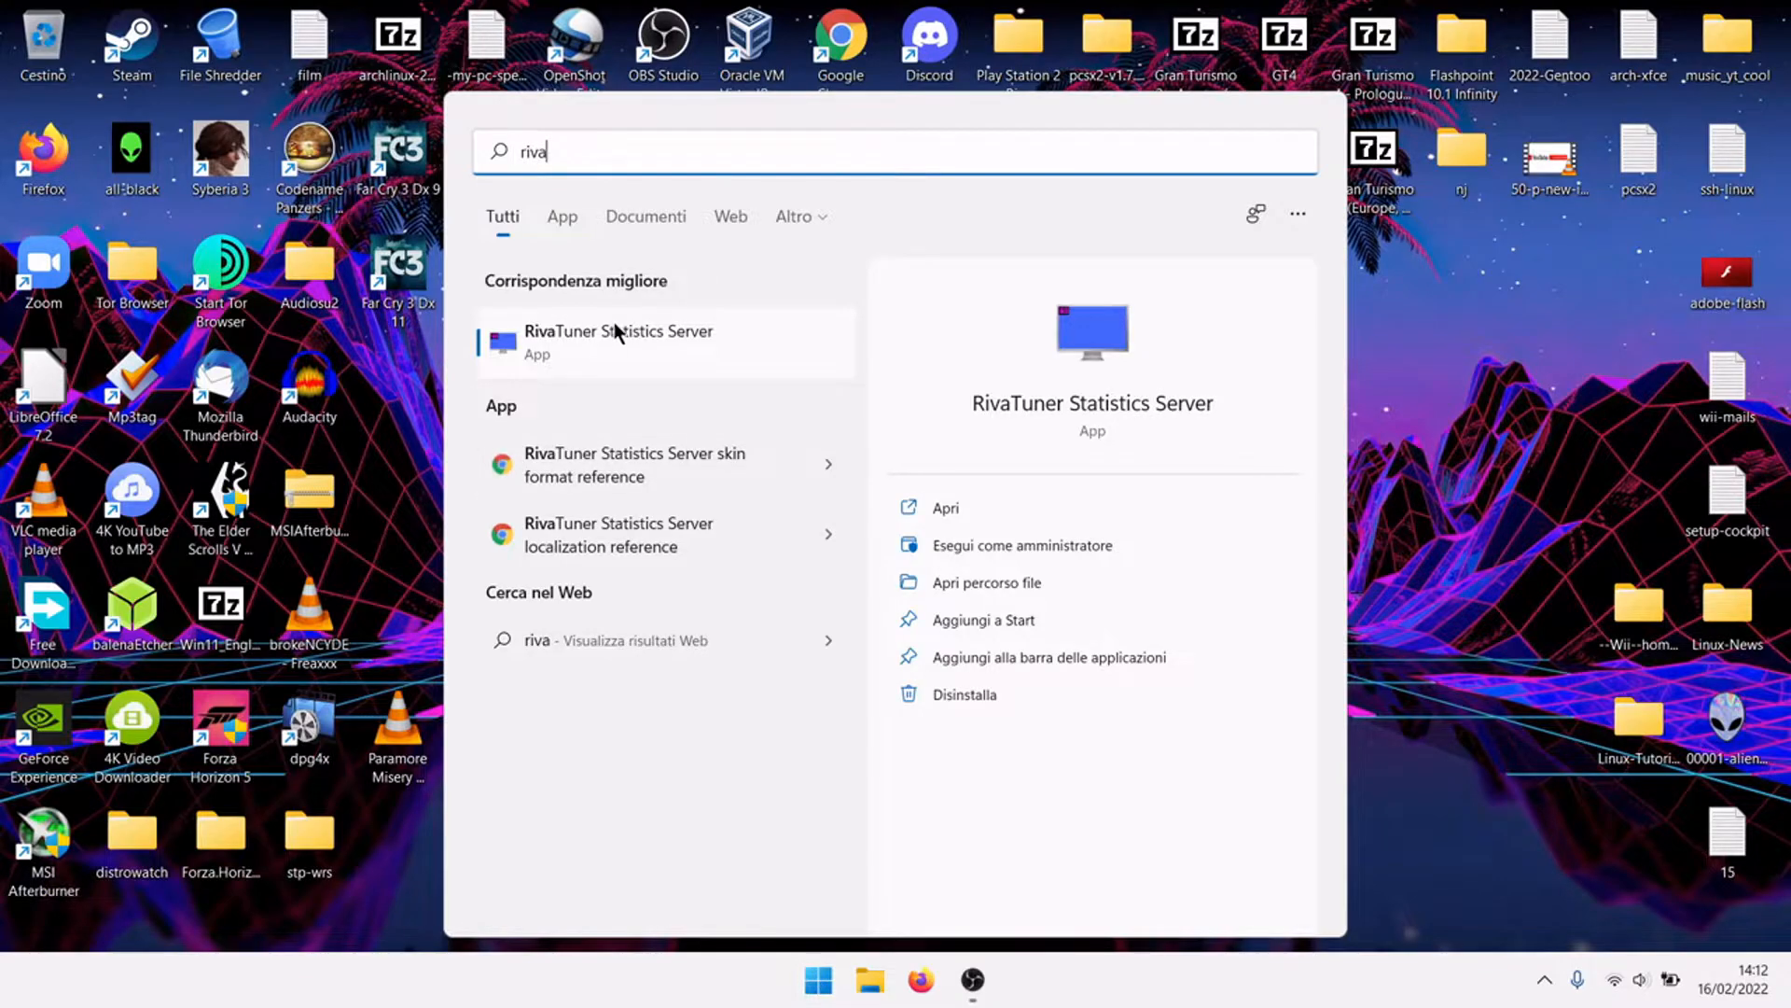
pyautogui.click(616, 331)
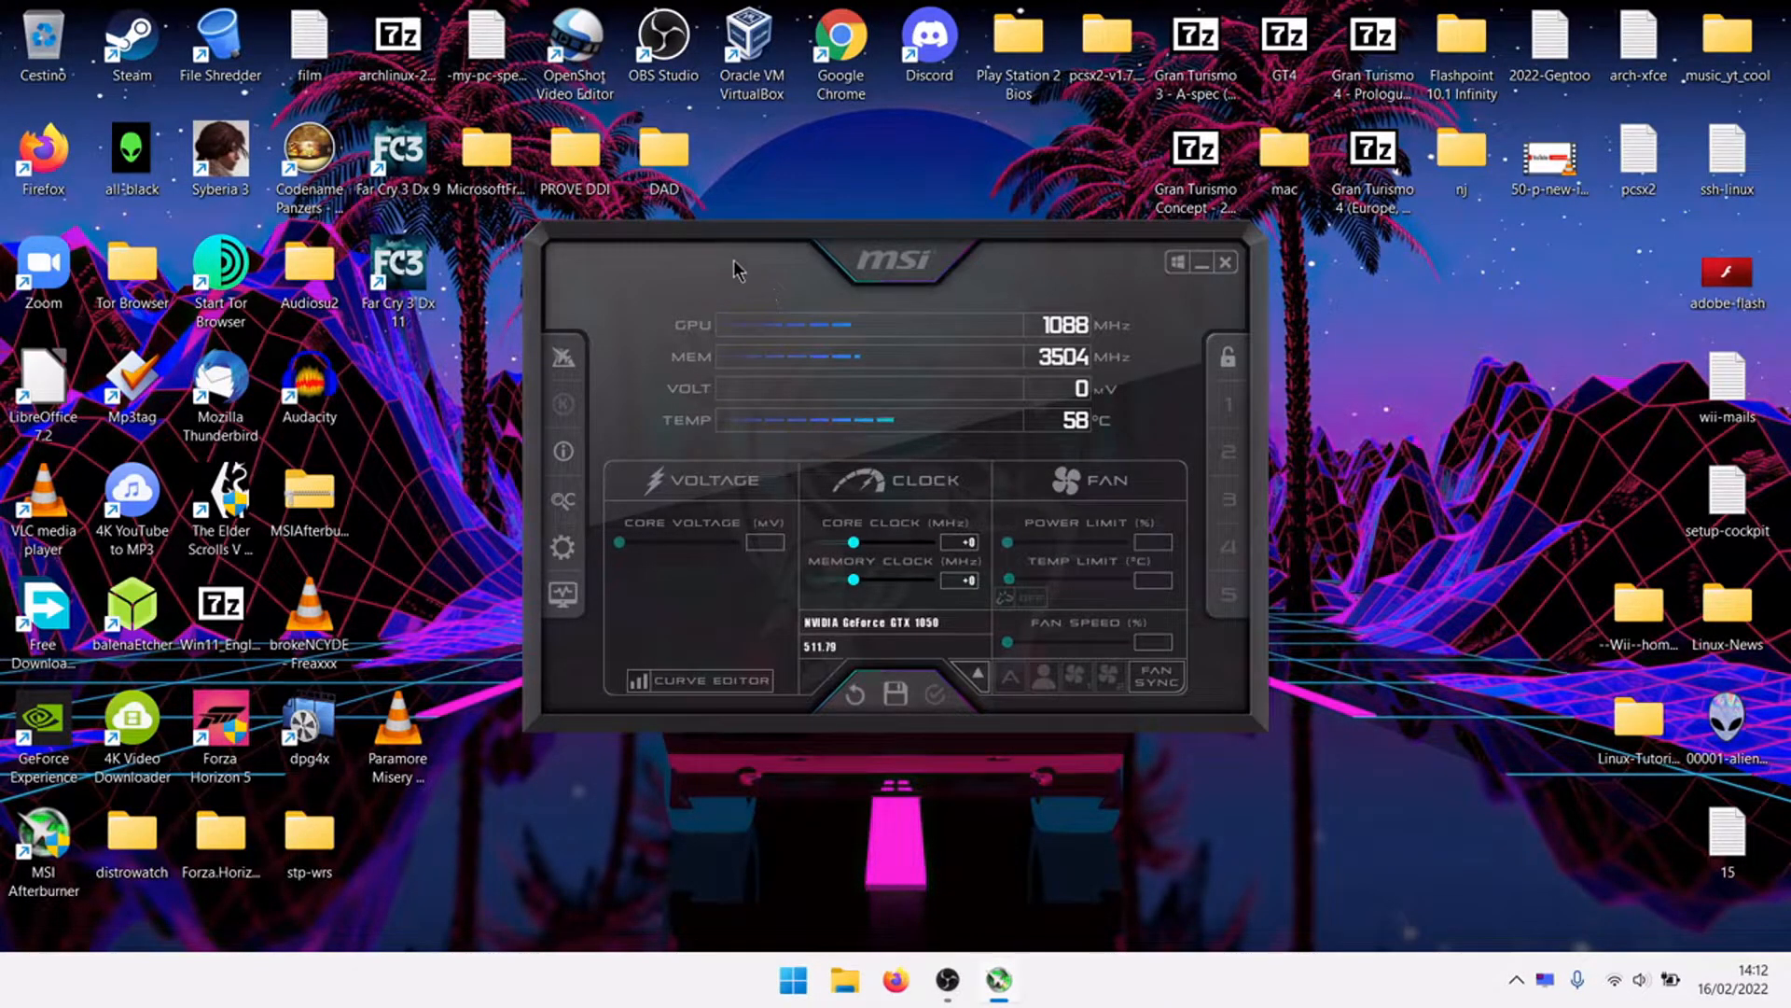
# Minimize the MSI Afterburner window and open the RivaTuner Statistics Server window from the system tray, moving it aside.
pyautogui.moveTo(836, 269); pyautogui.dragTo(767, 271)
pyautogui.click(1134, 269)
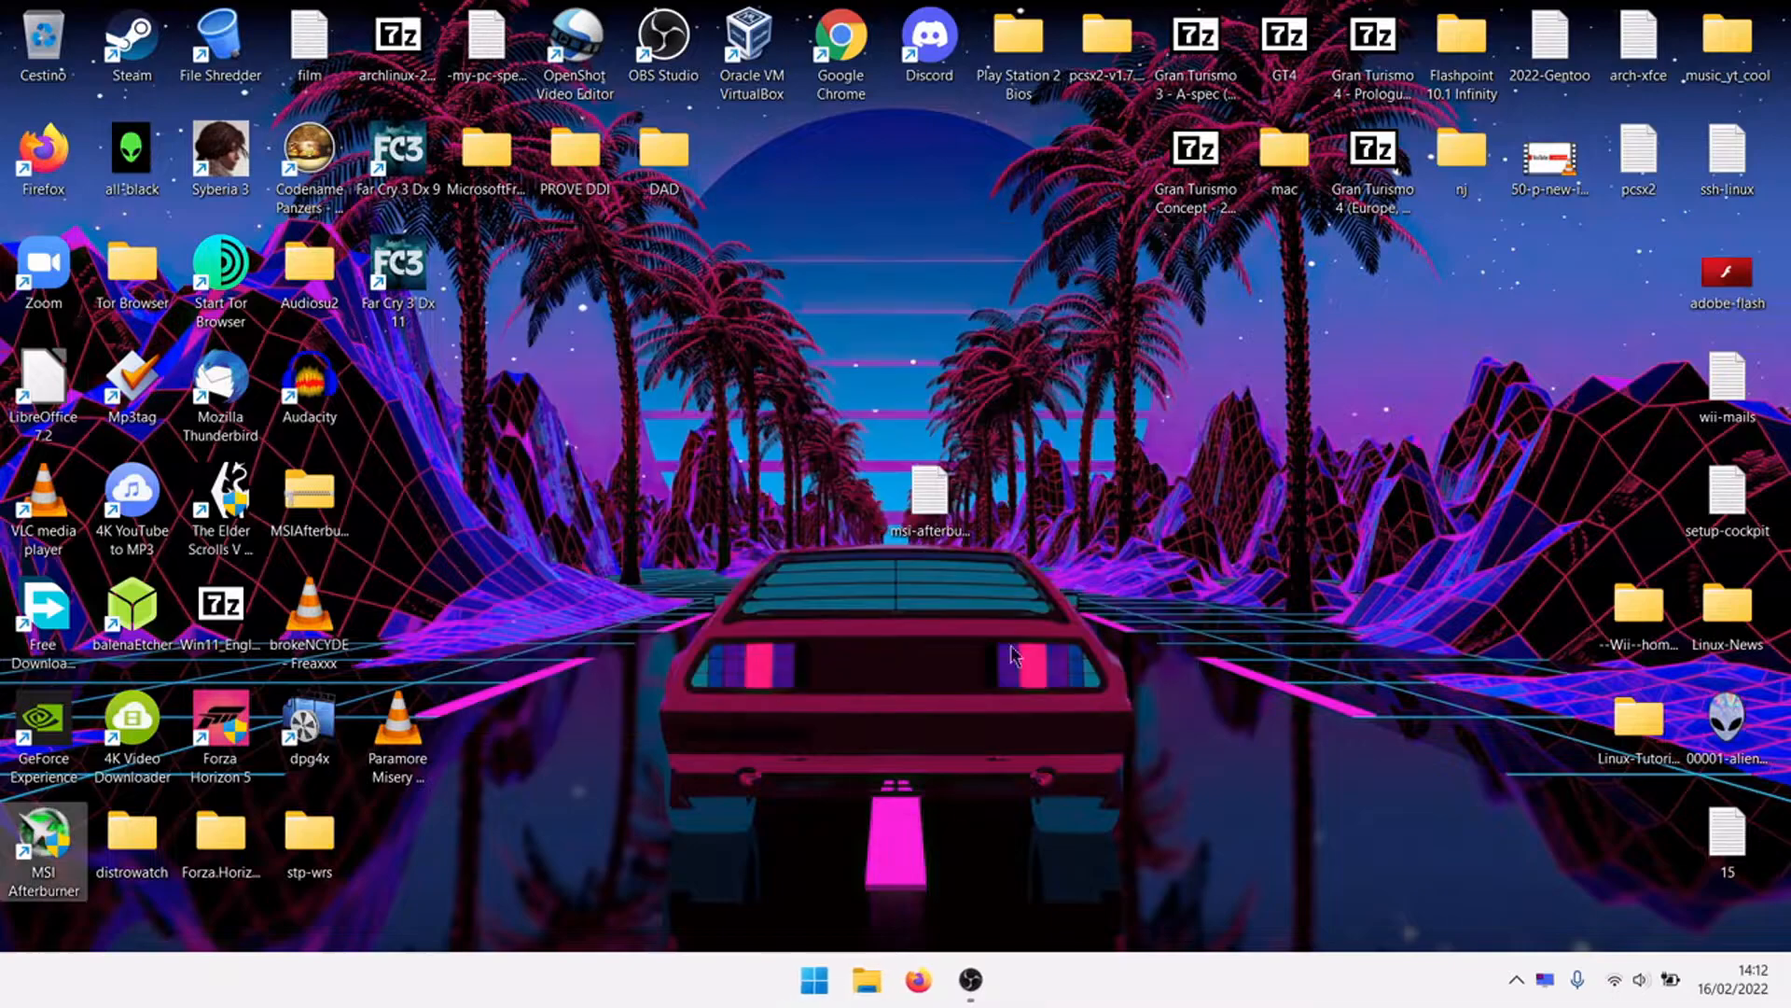
pyautogui.click(1547, 981)
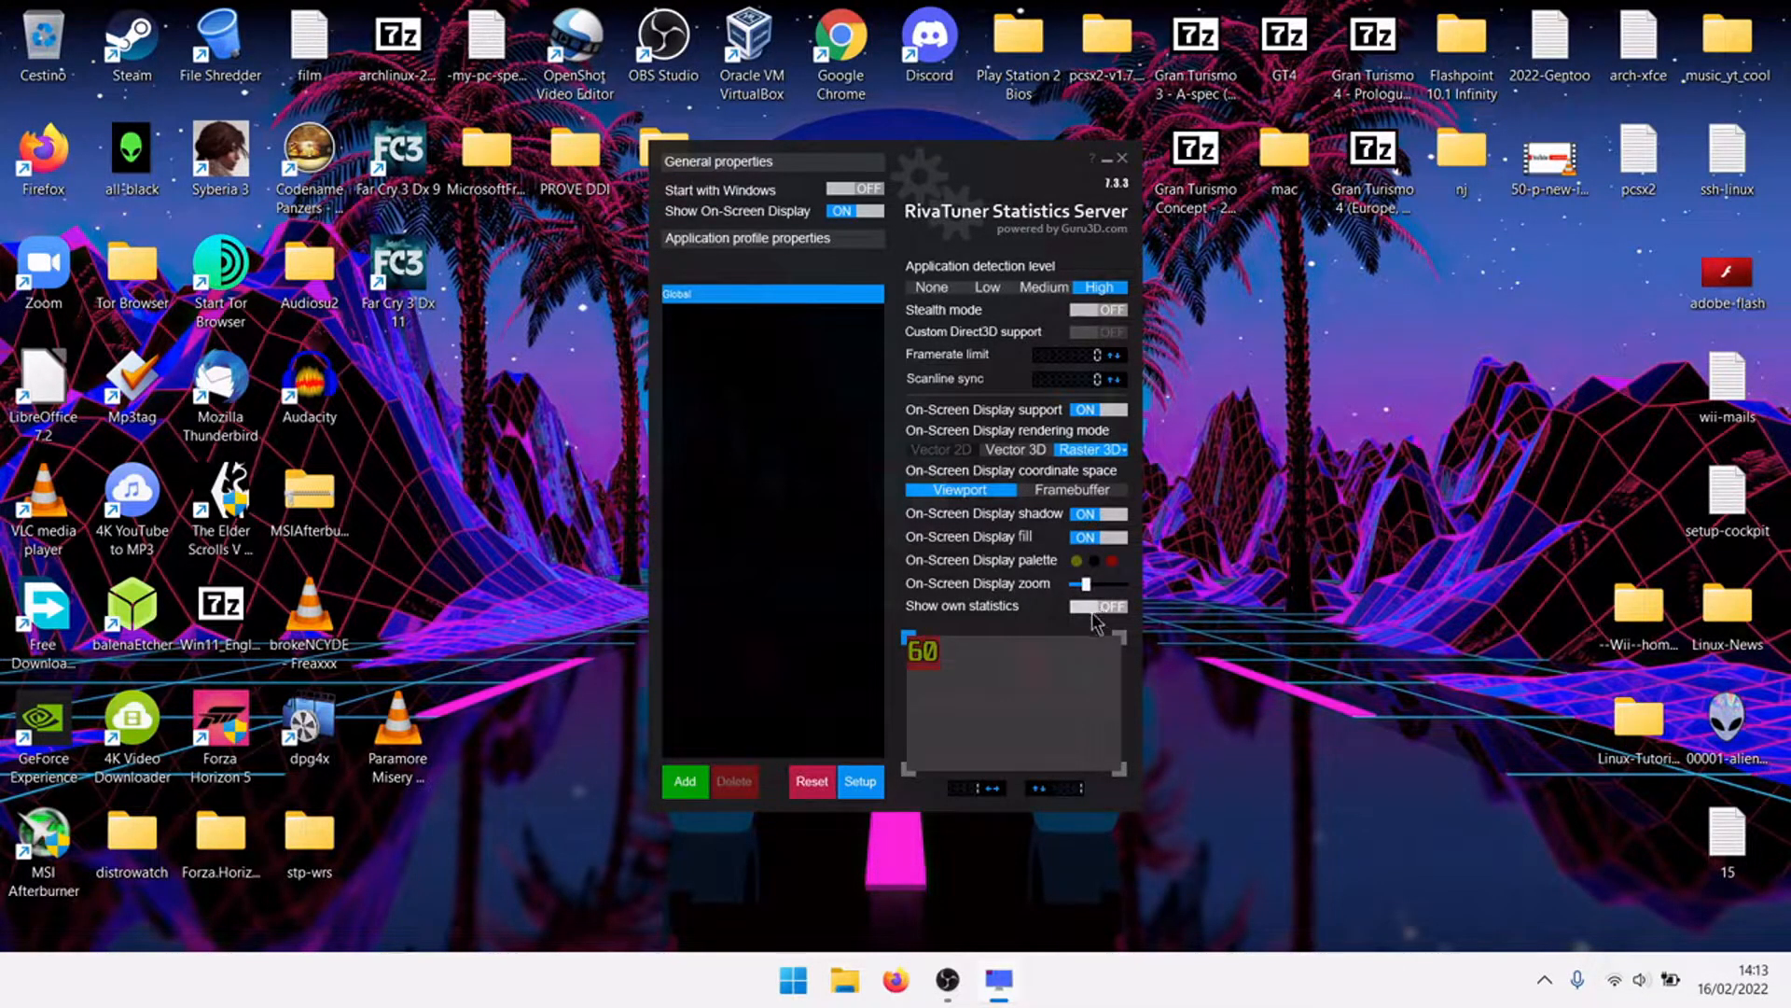
pyautogui.moveTo(910, 159); pyautogui.dragTo(1148, 208)
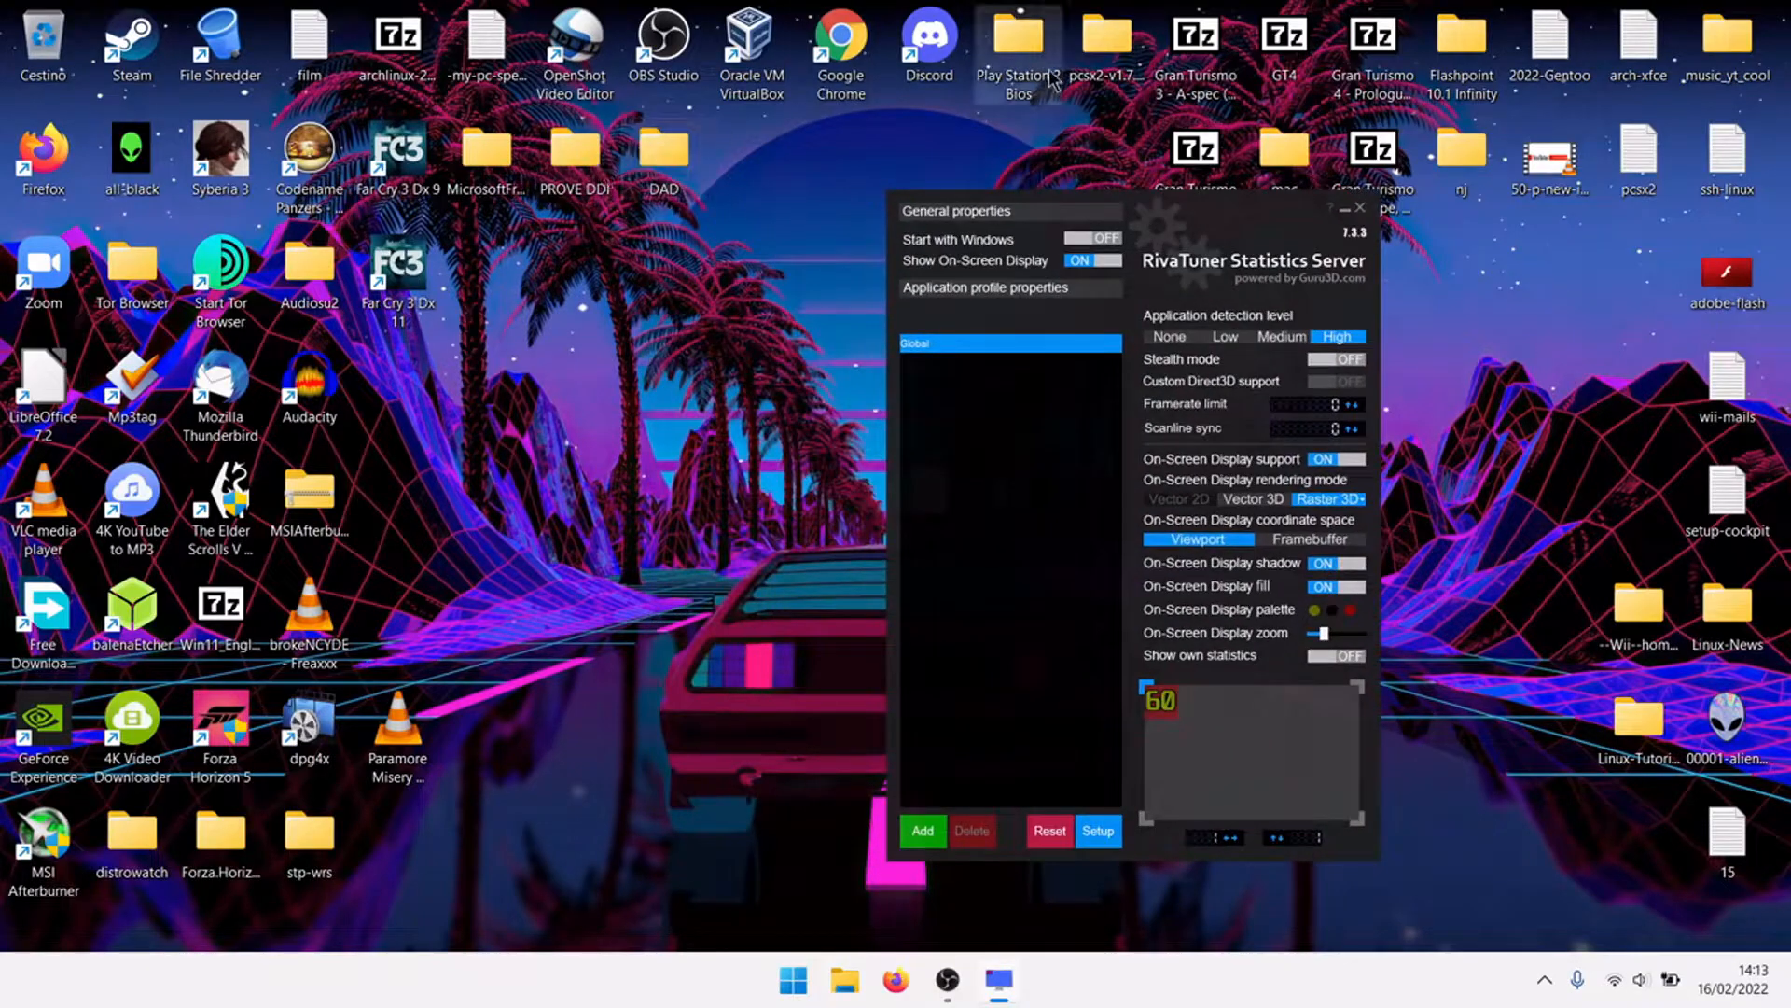
# Open the pcsx2-v1.7.2353-windows-64bit-AVX2 folder on the desktop and launch the pcsx2x64-avx2 emulator.
pyautogui.doubleClick(1110, 65)
pyautogui.scroll(-3, 390, 446)
pyautogui.click(440, 666)
pyautogui.doubleClick(440, 667)
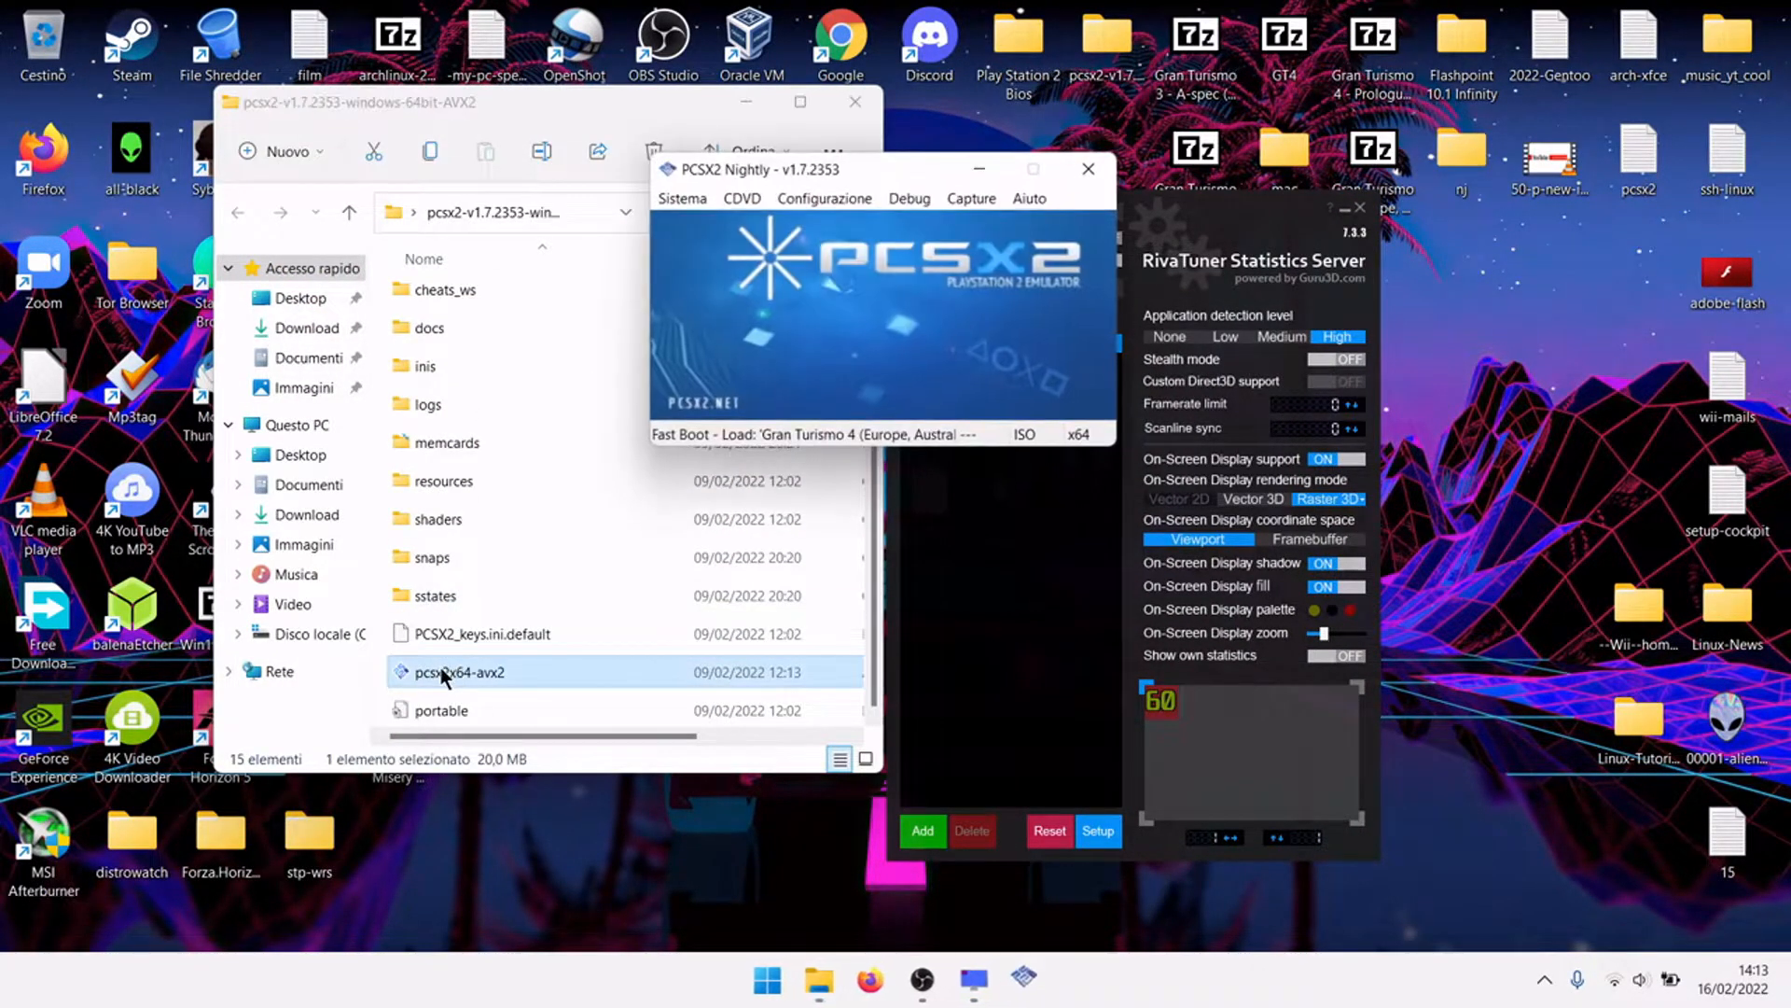
# Boot the Gran Turismo 4 (Europe, Australia) ISO image from the desktop in PCSX2.
pyautogui.click(686, 197)
pyautogui.click(696, 227)
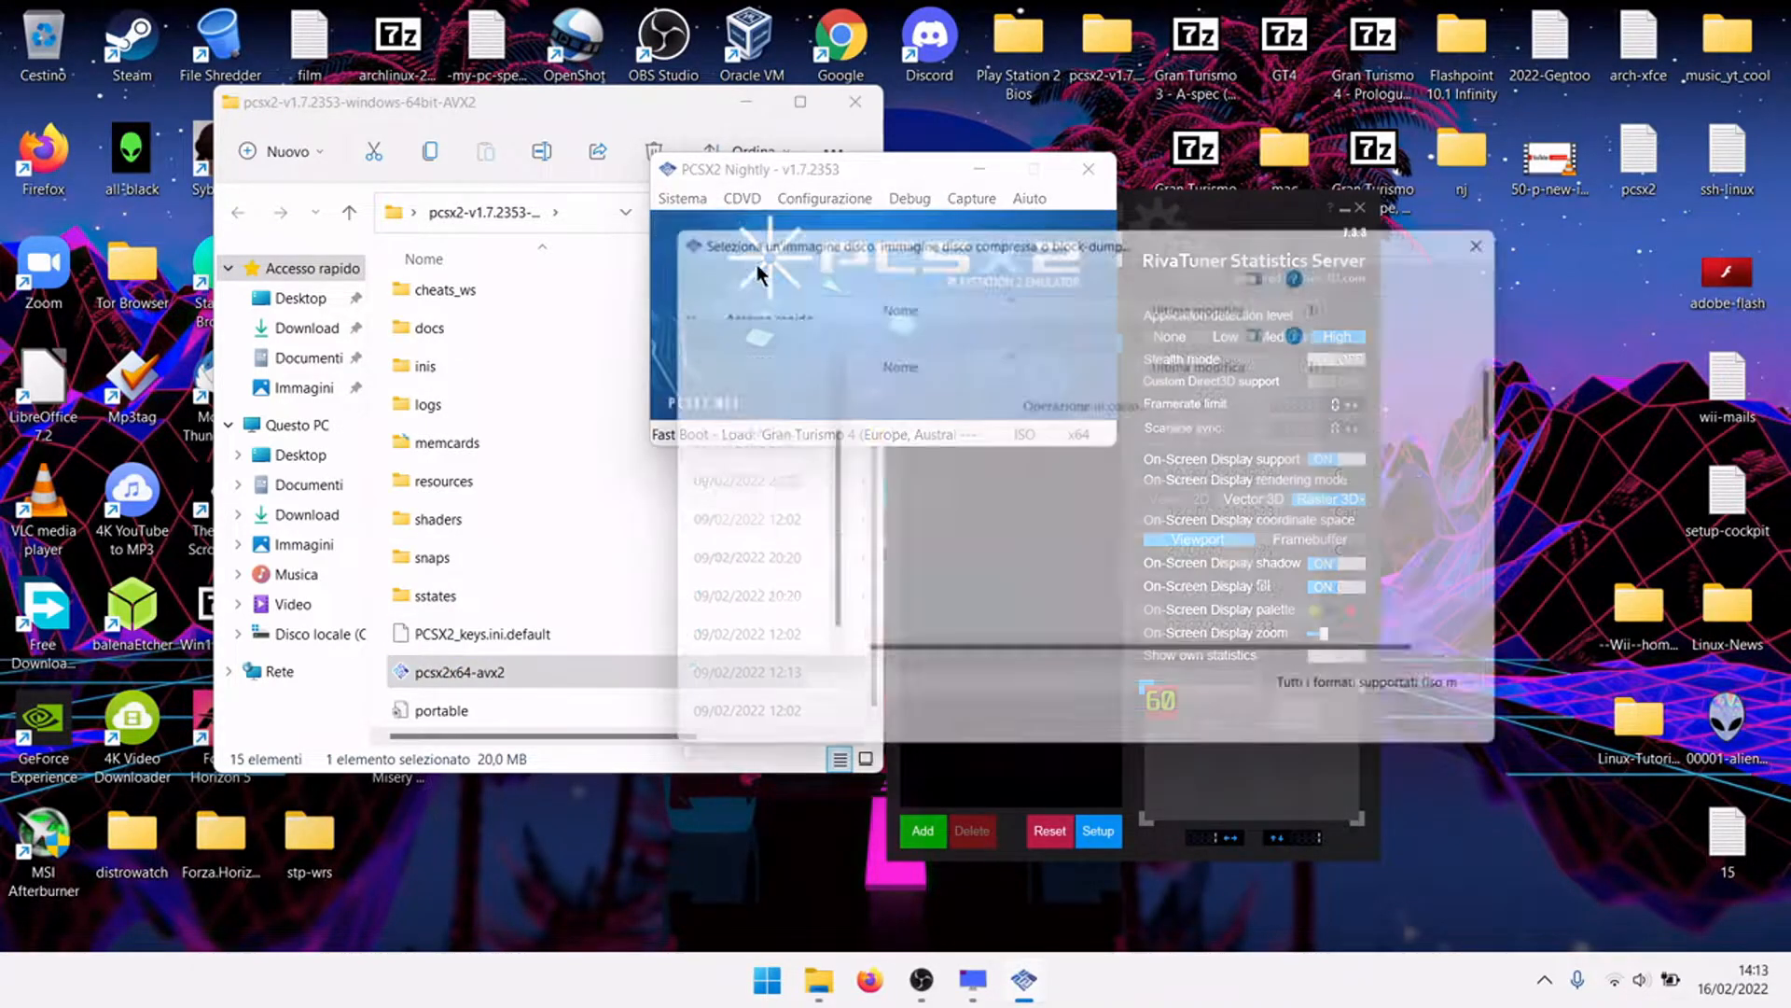
pyautogui.scroll(-5, 930, 560)
pyautogui.click(930, 592)
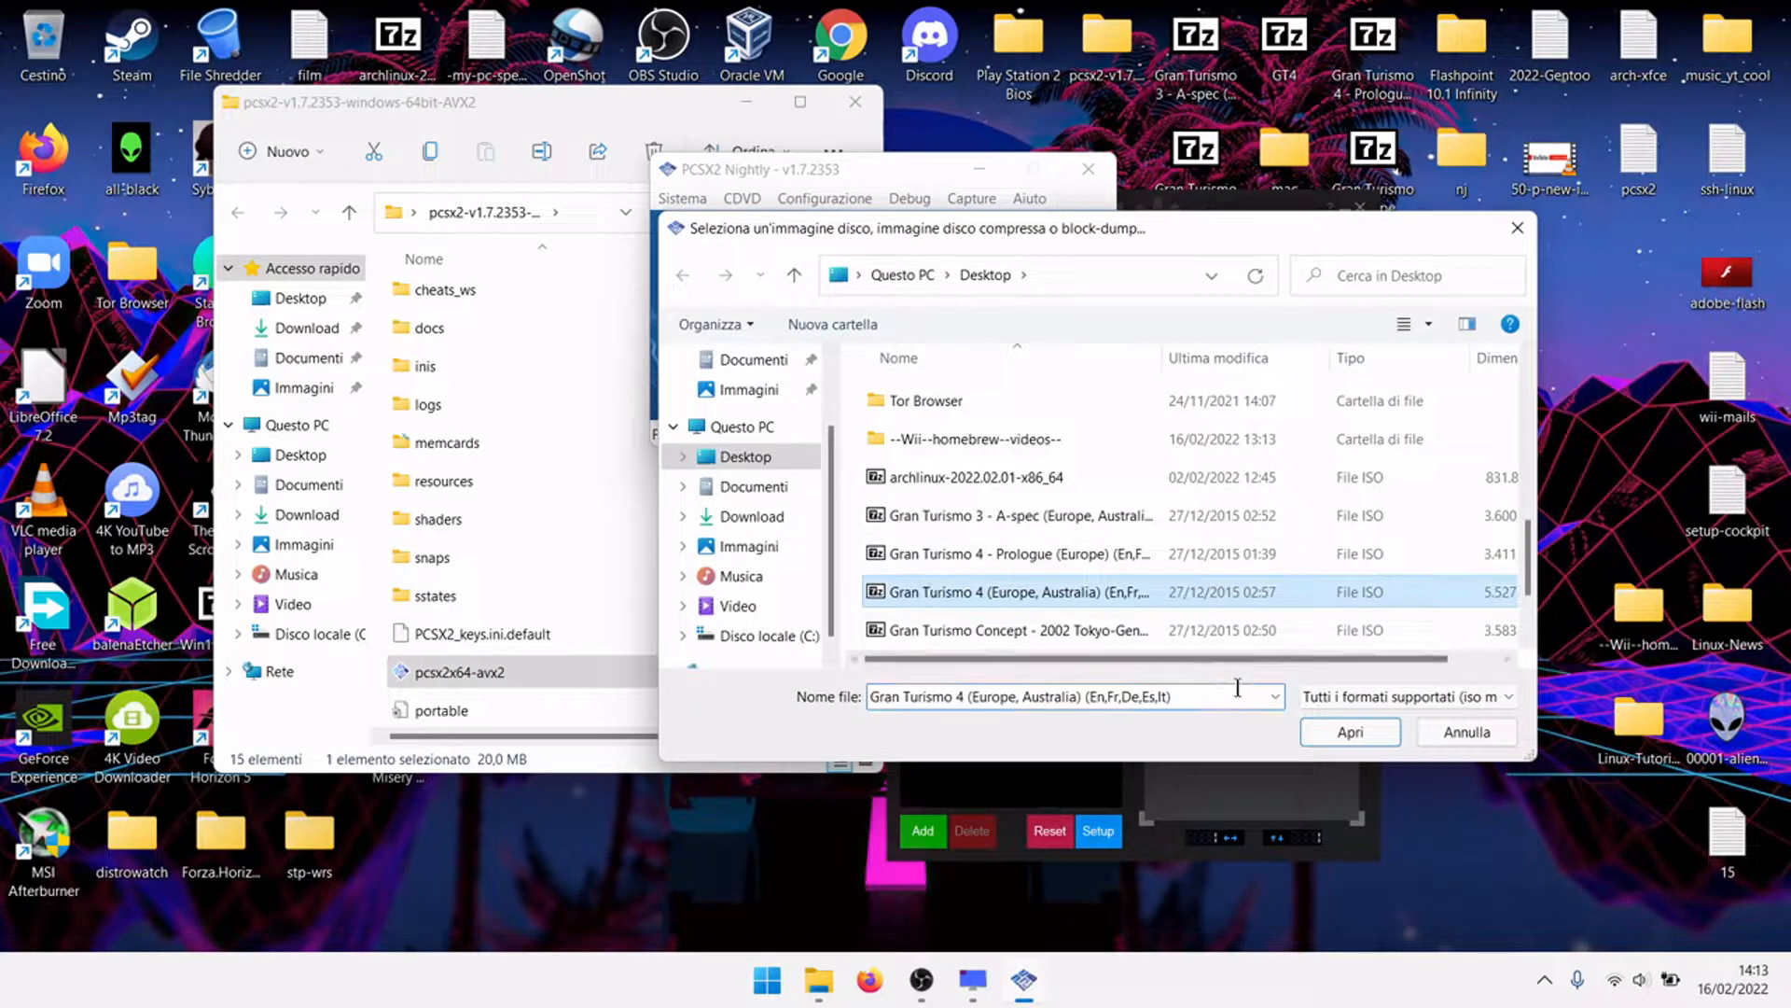
pyautogui.click(1348, 732)
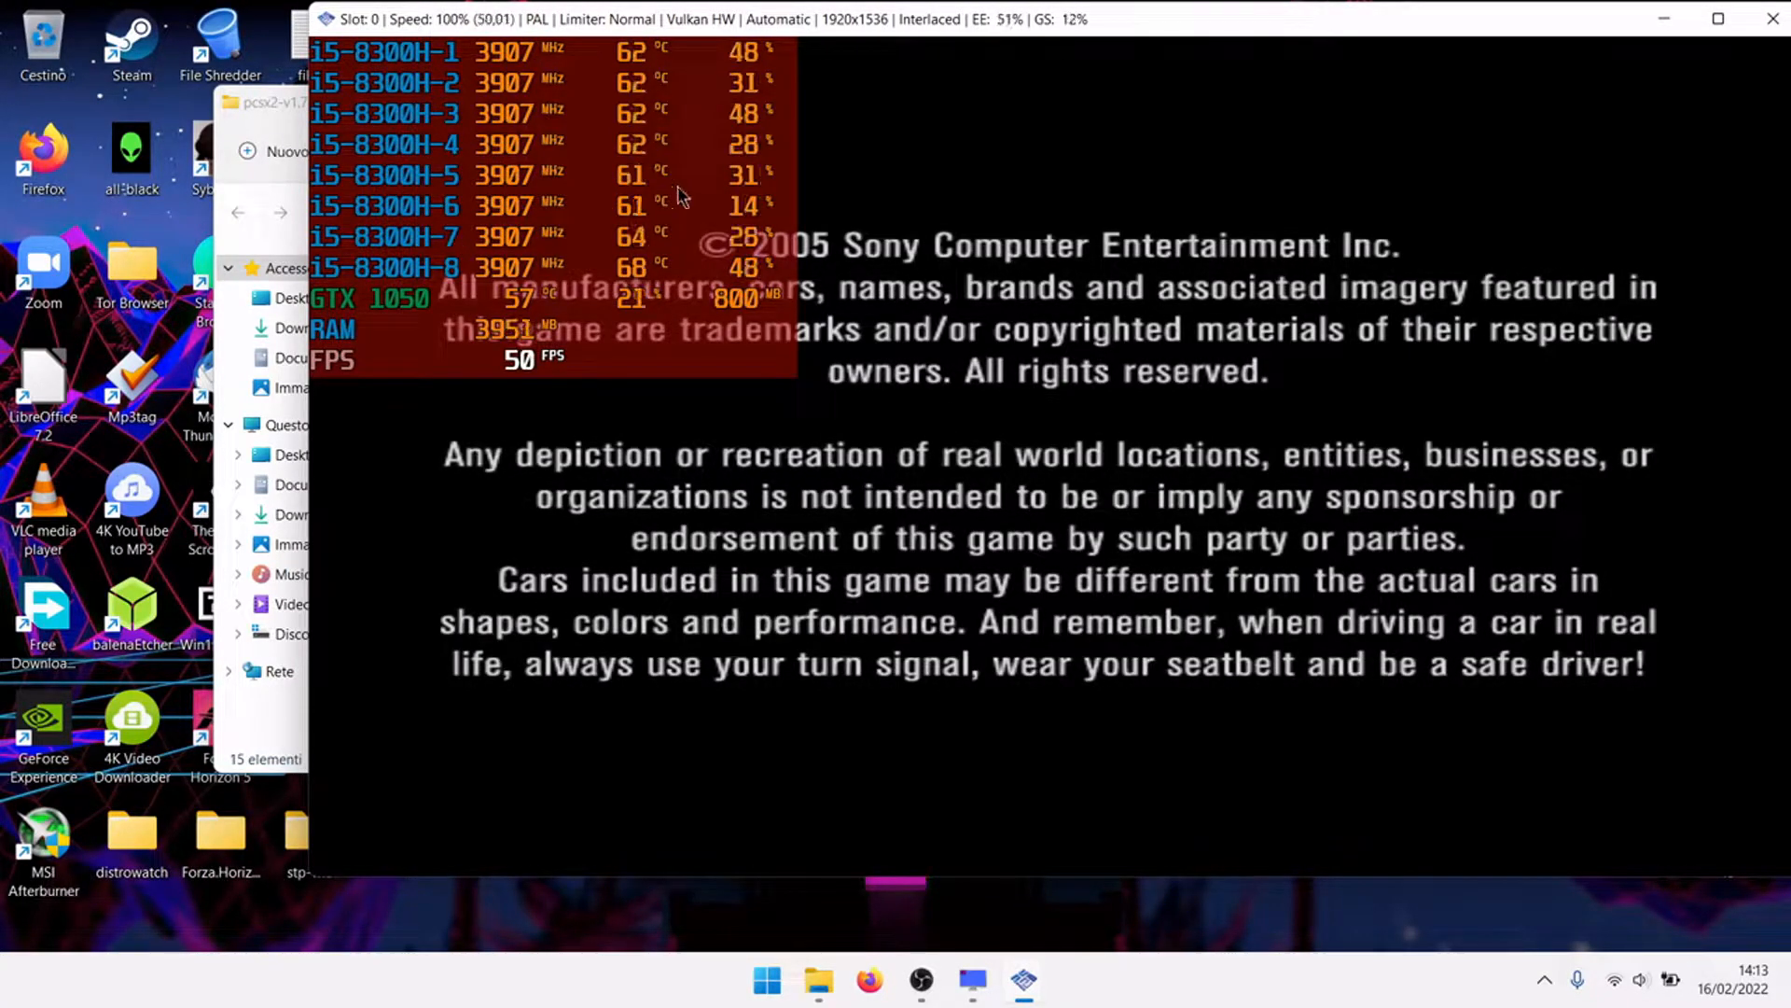
# Minimize the PCSX2 folder window and place the RivaTuner Statistics Server window over the game, clear of the statistics overlay.
pyautogui.click(268, 97)
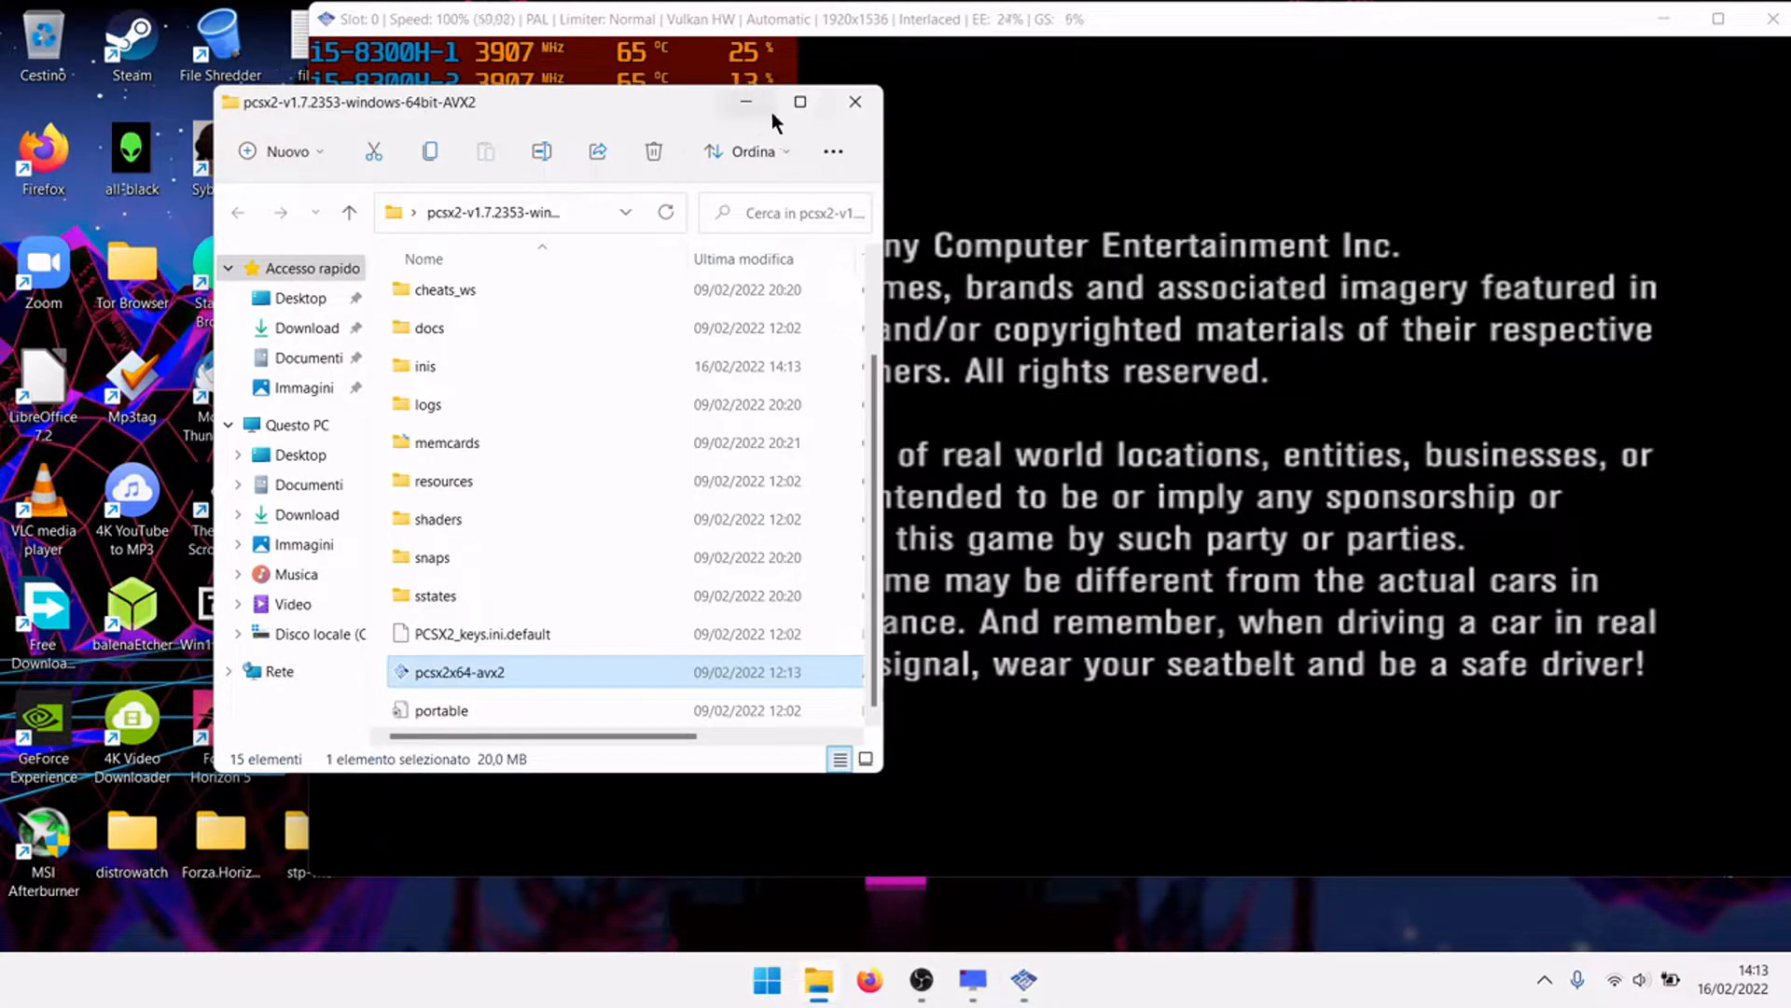
pyautogui.click(974, 980)
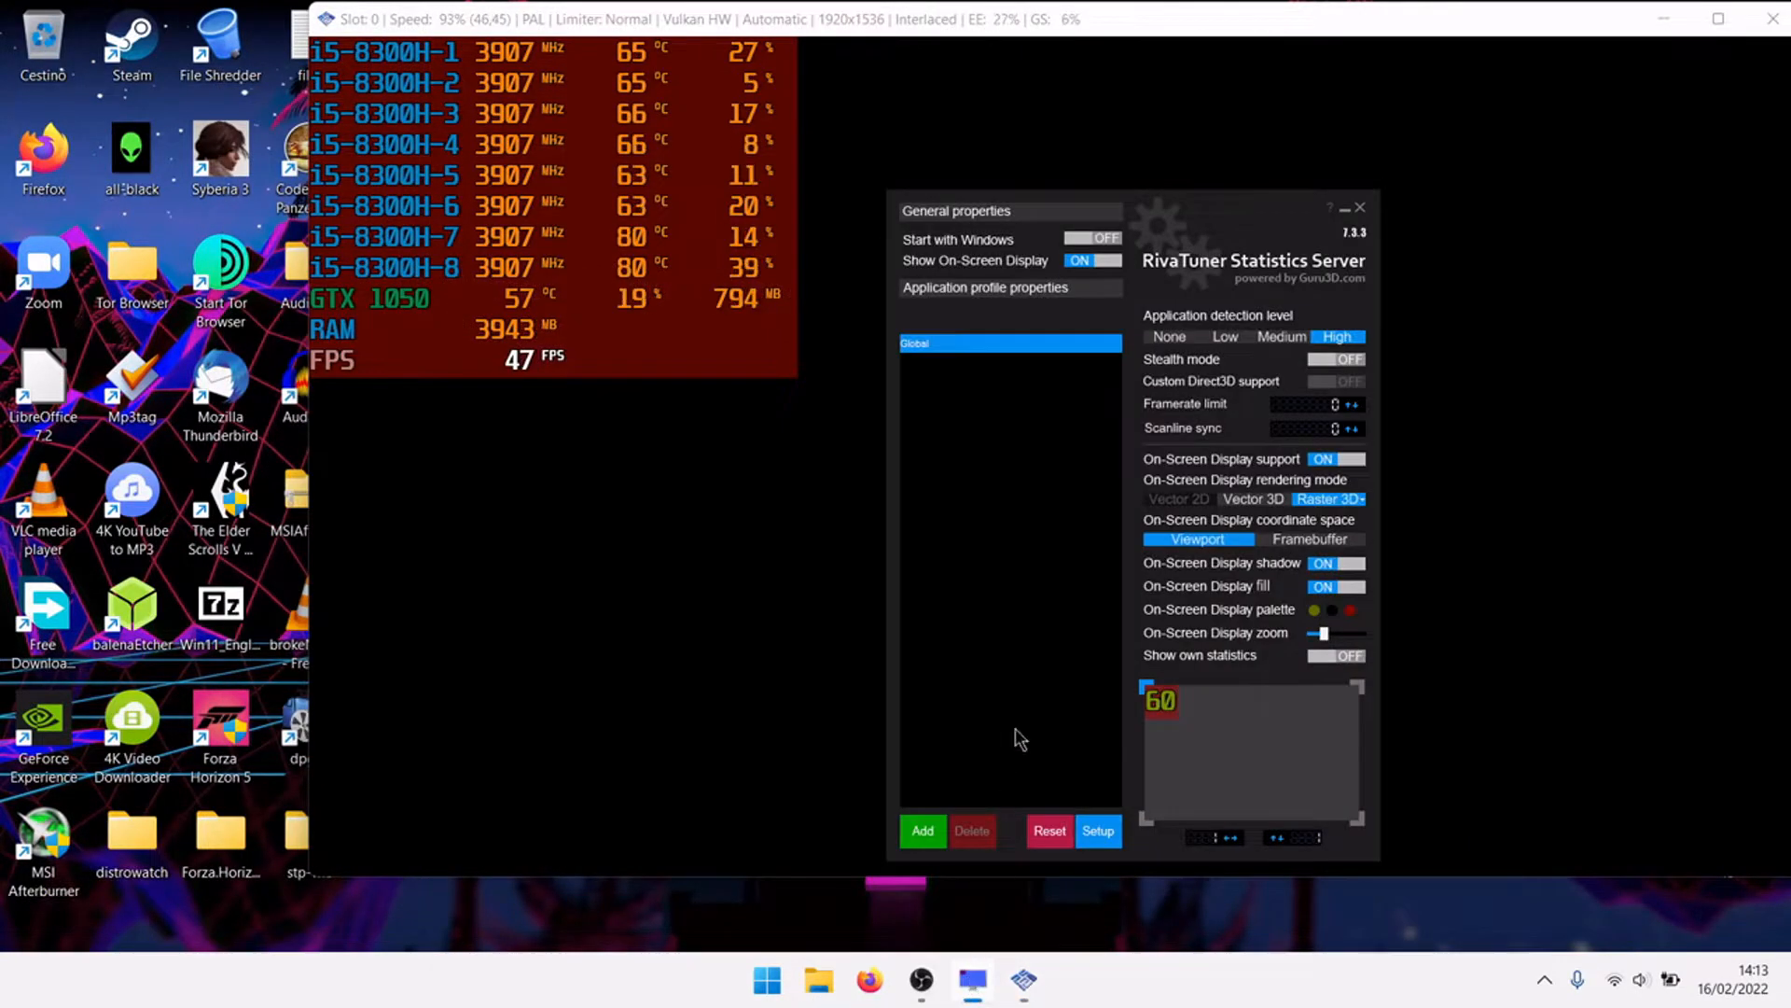
pyautogui.moveTo(1155, 203); pyautogui.dragTo(1143, 155)
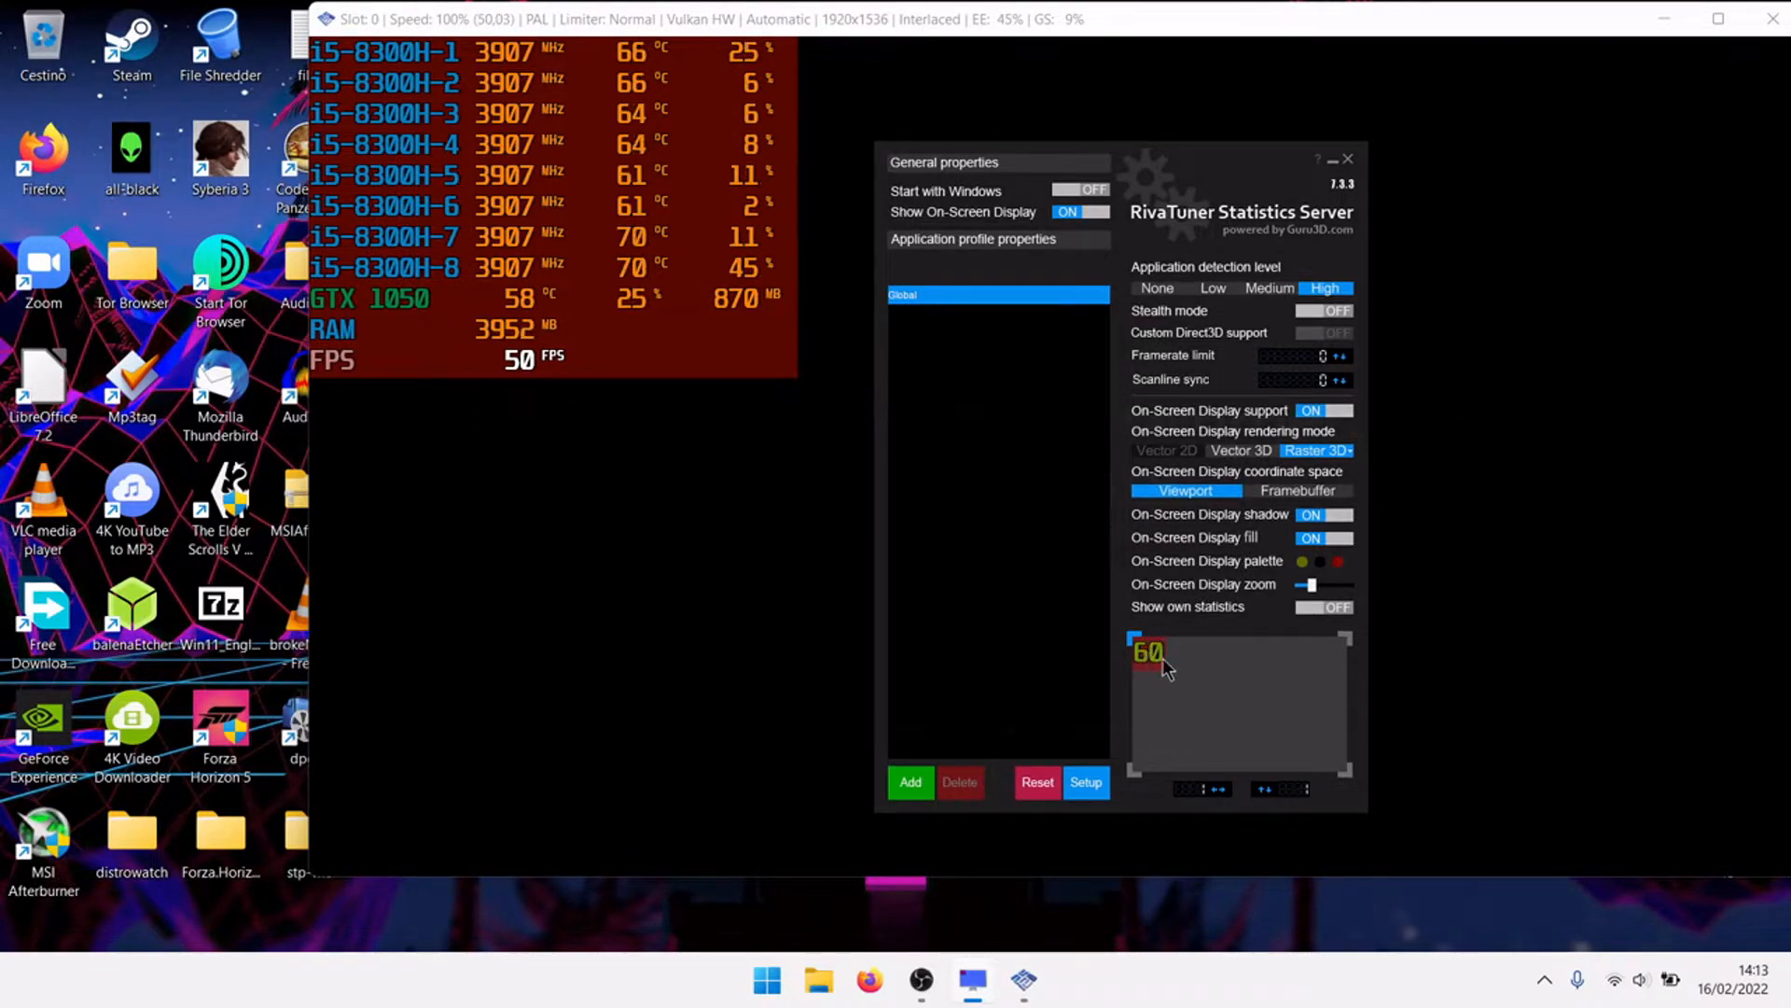
# Try the On-Screen Display fill and shadow options on the running game, leaving both switched off.
pyautogui.click(1325, 540)
pyautogui.click(1323, 538)
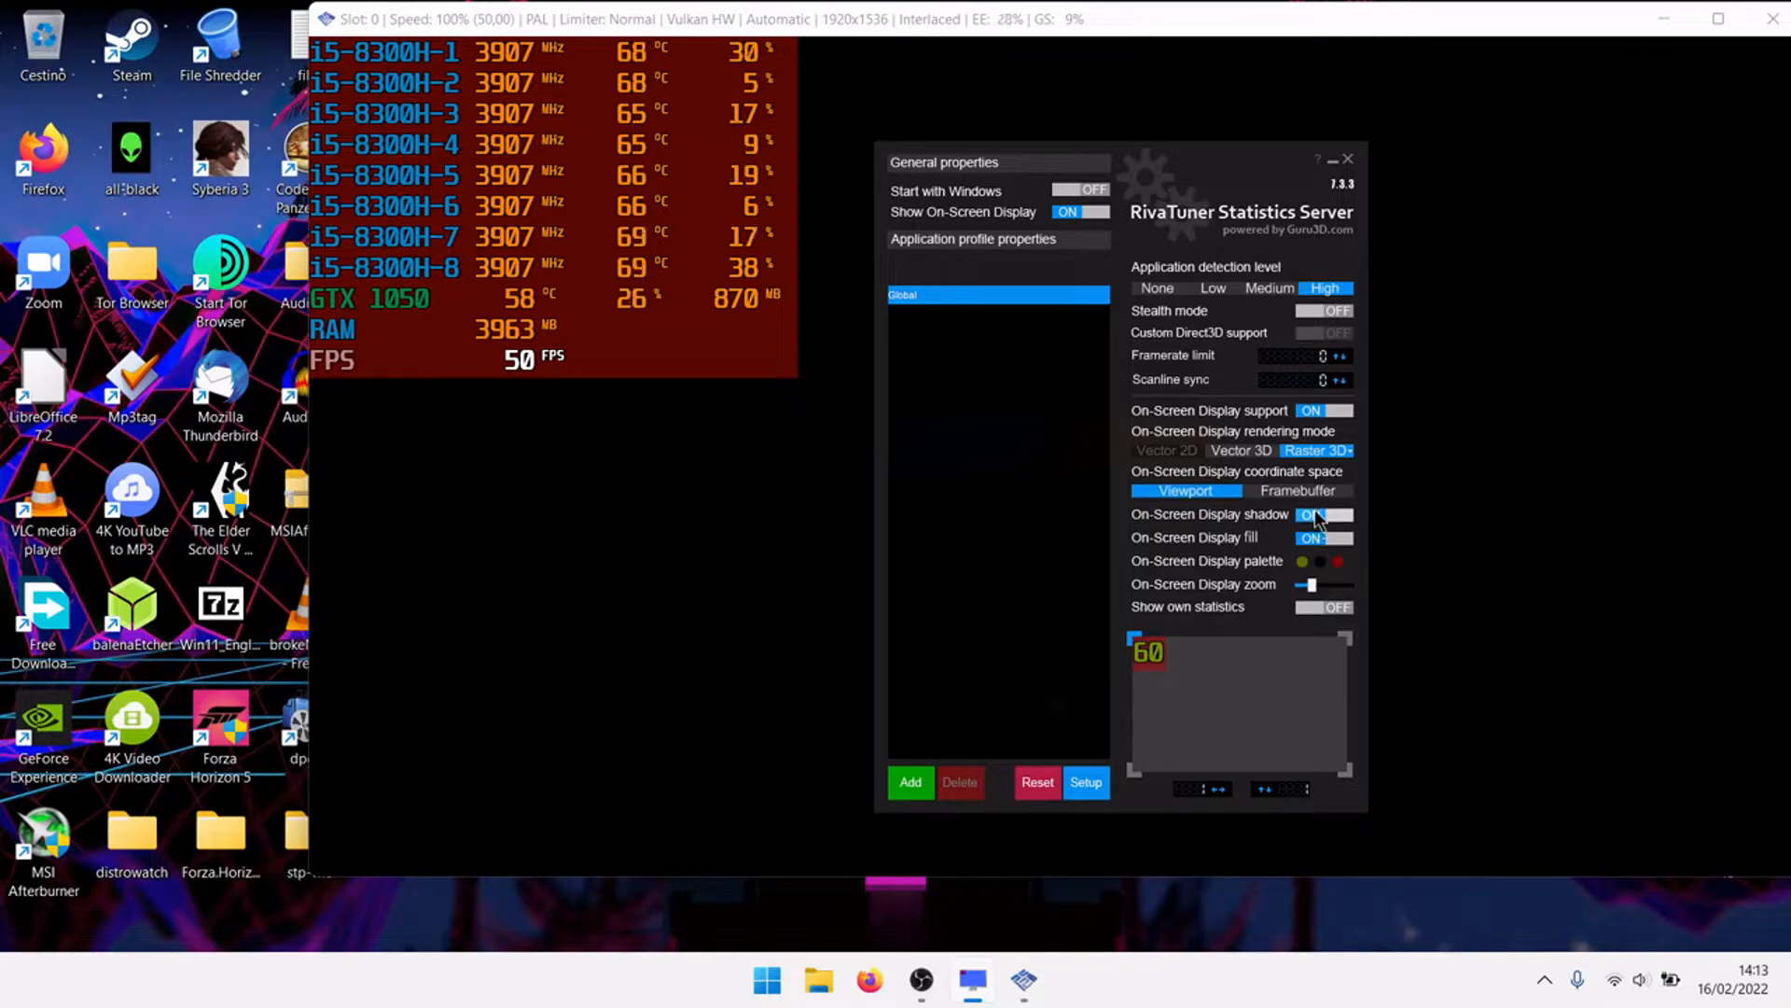
pyautogui.click(1314, 511)
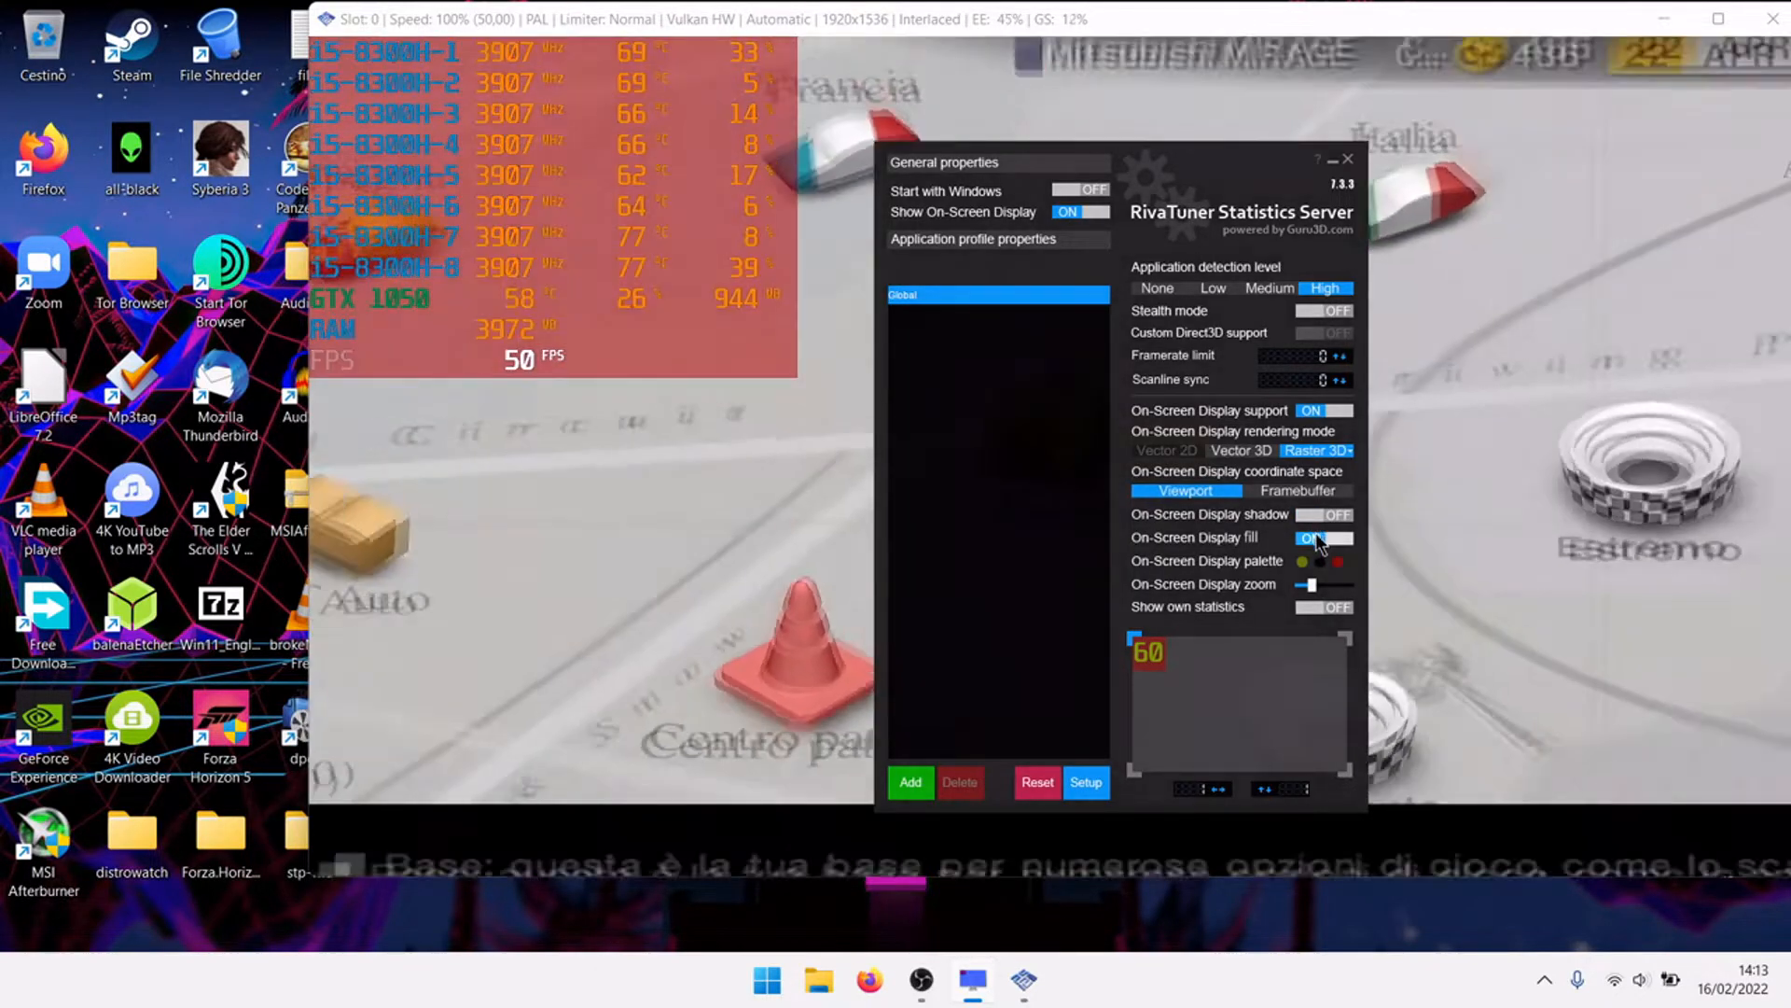
pyautogui.click(1318, 539)
pyautogui.click(1318, 515)
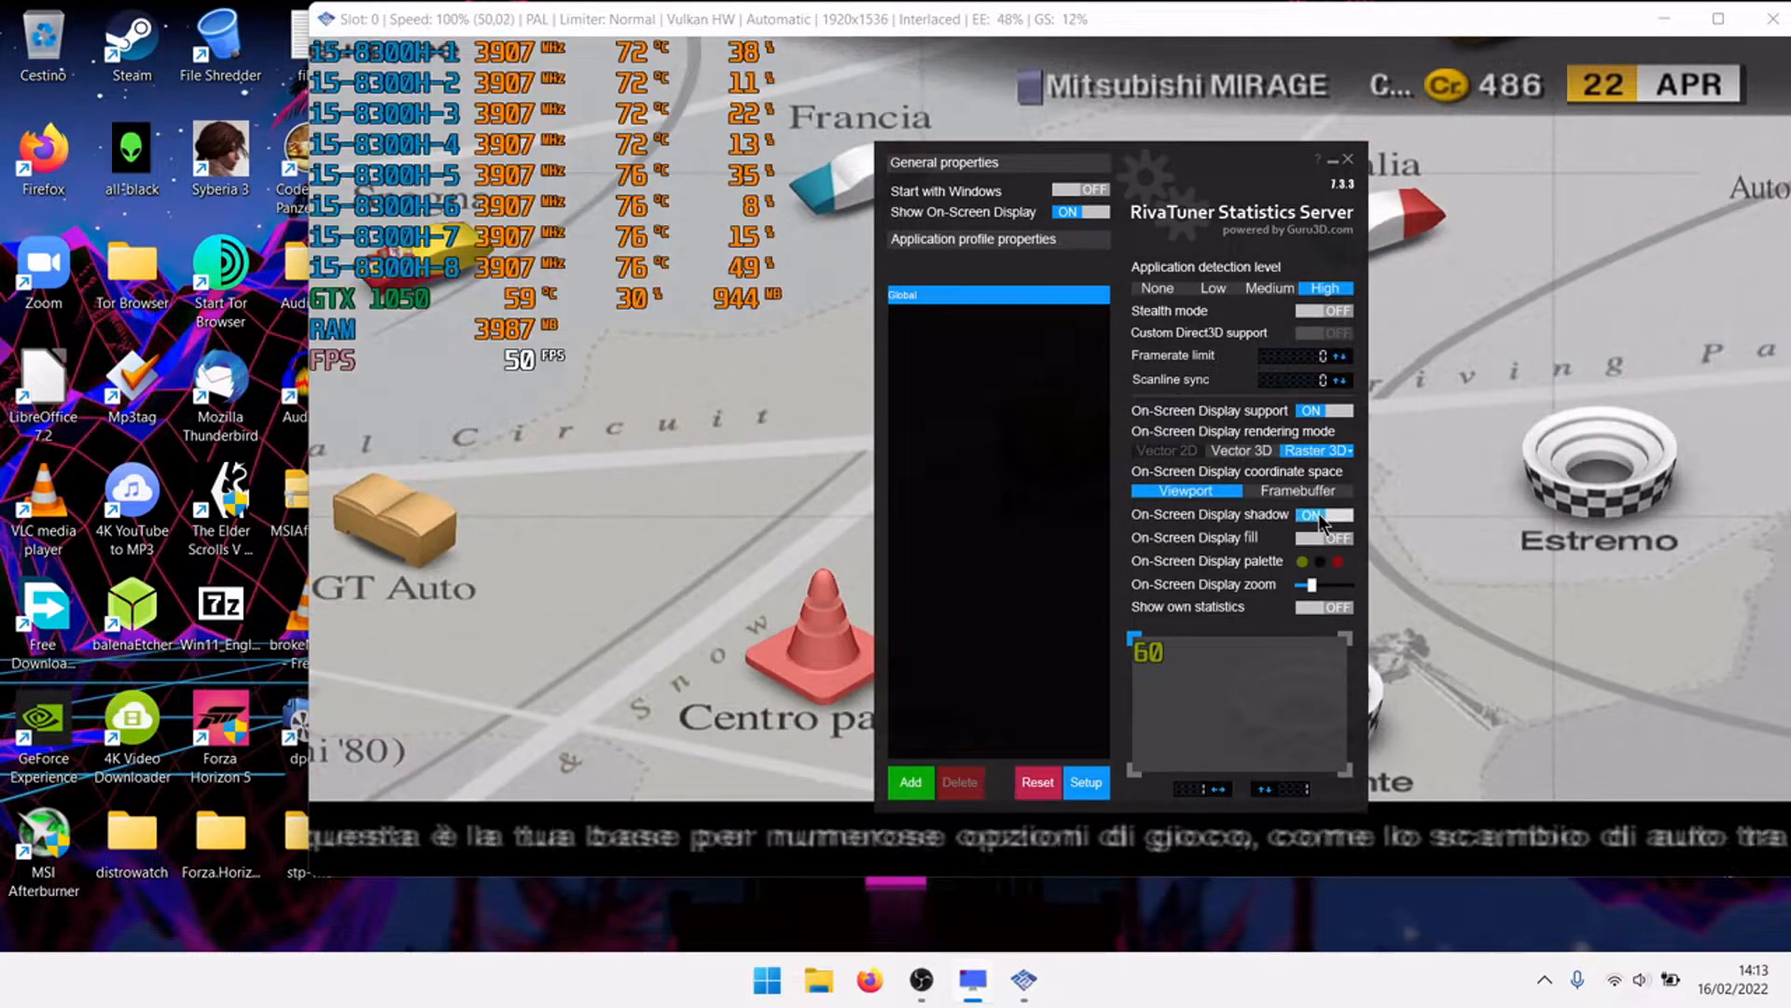
pyautogui.click(1319, 515)
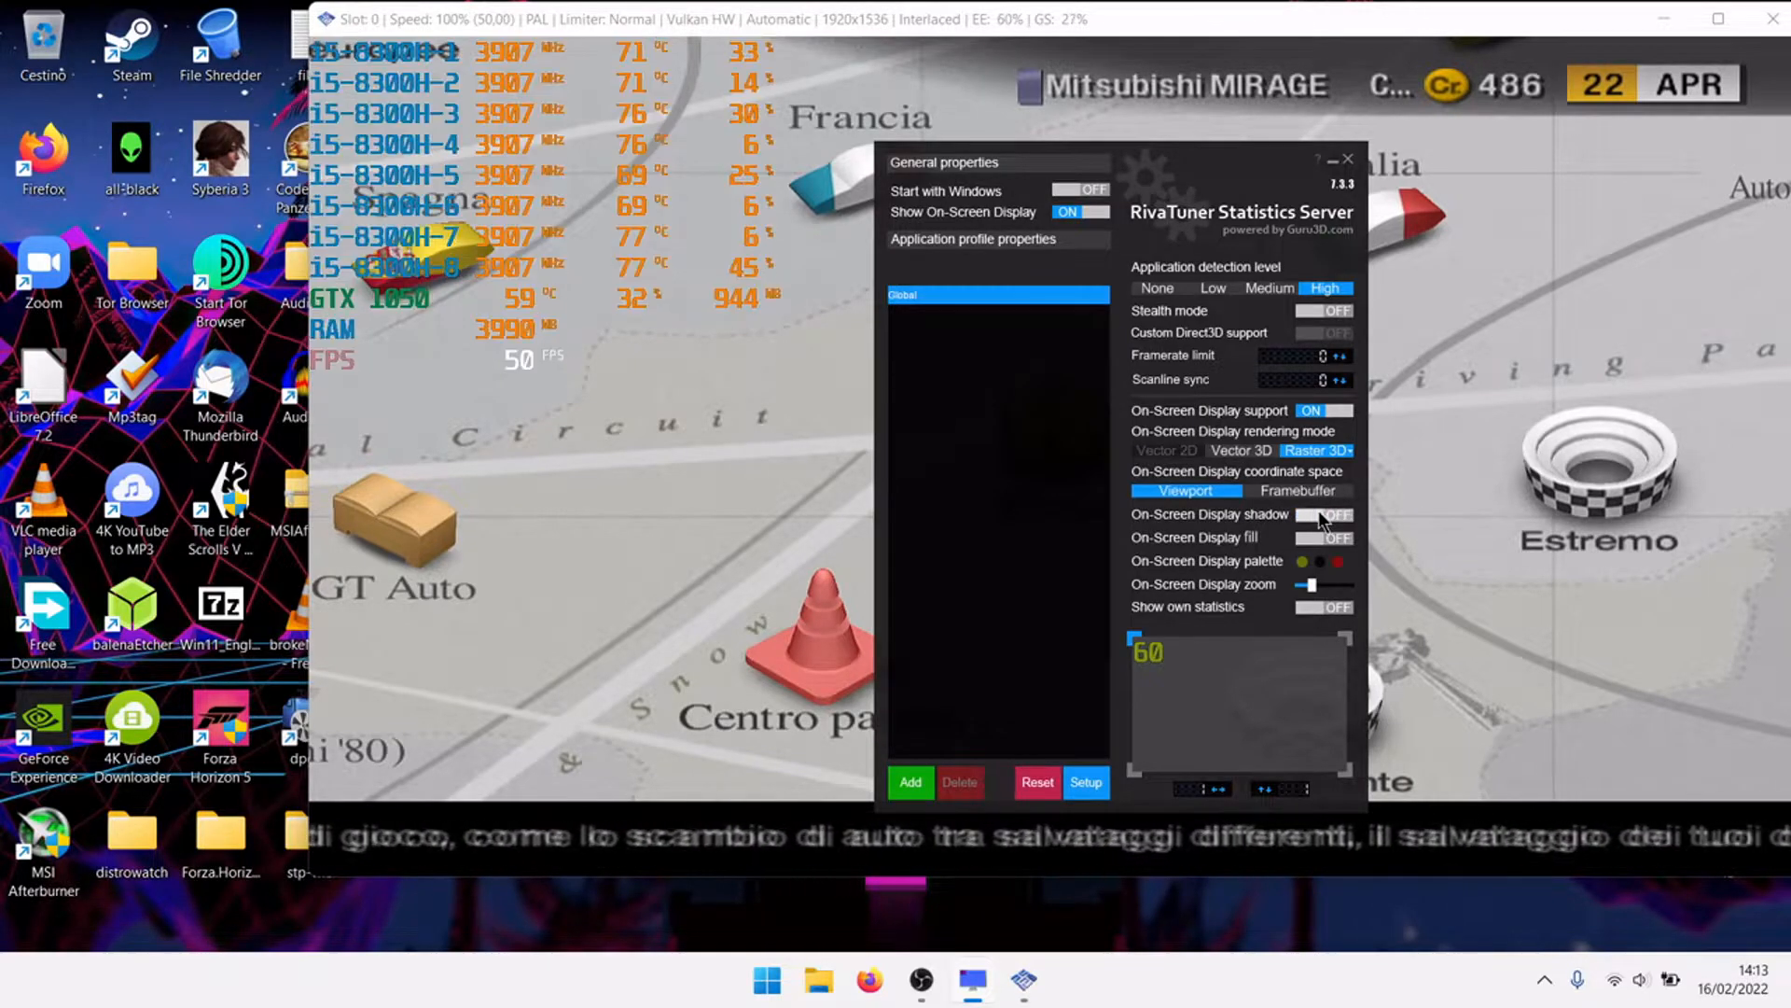
# Turn on the On-Screen Display shadow, try the Vector 3D rendering mode before returning to Raster 3D, and minimize the RivaTuner Statistics Server window.
pyautogui.click(1320, 515)
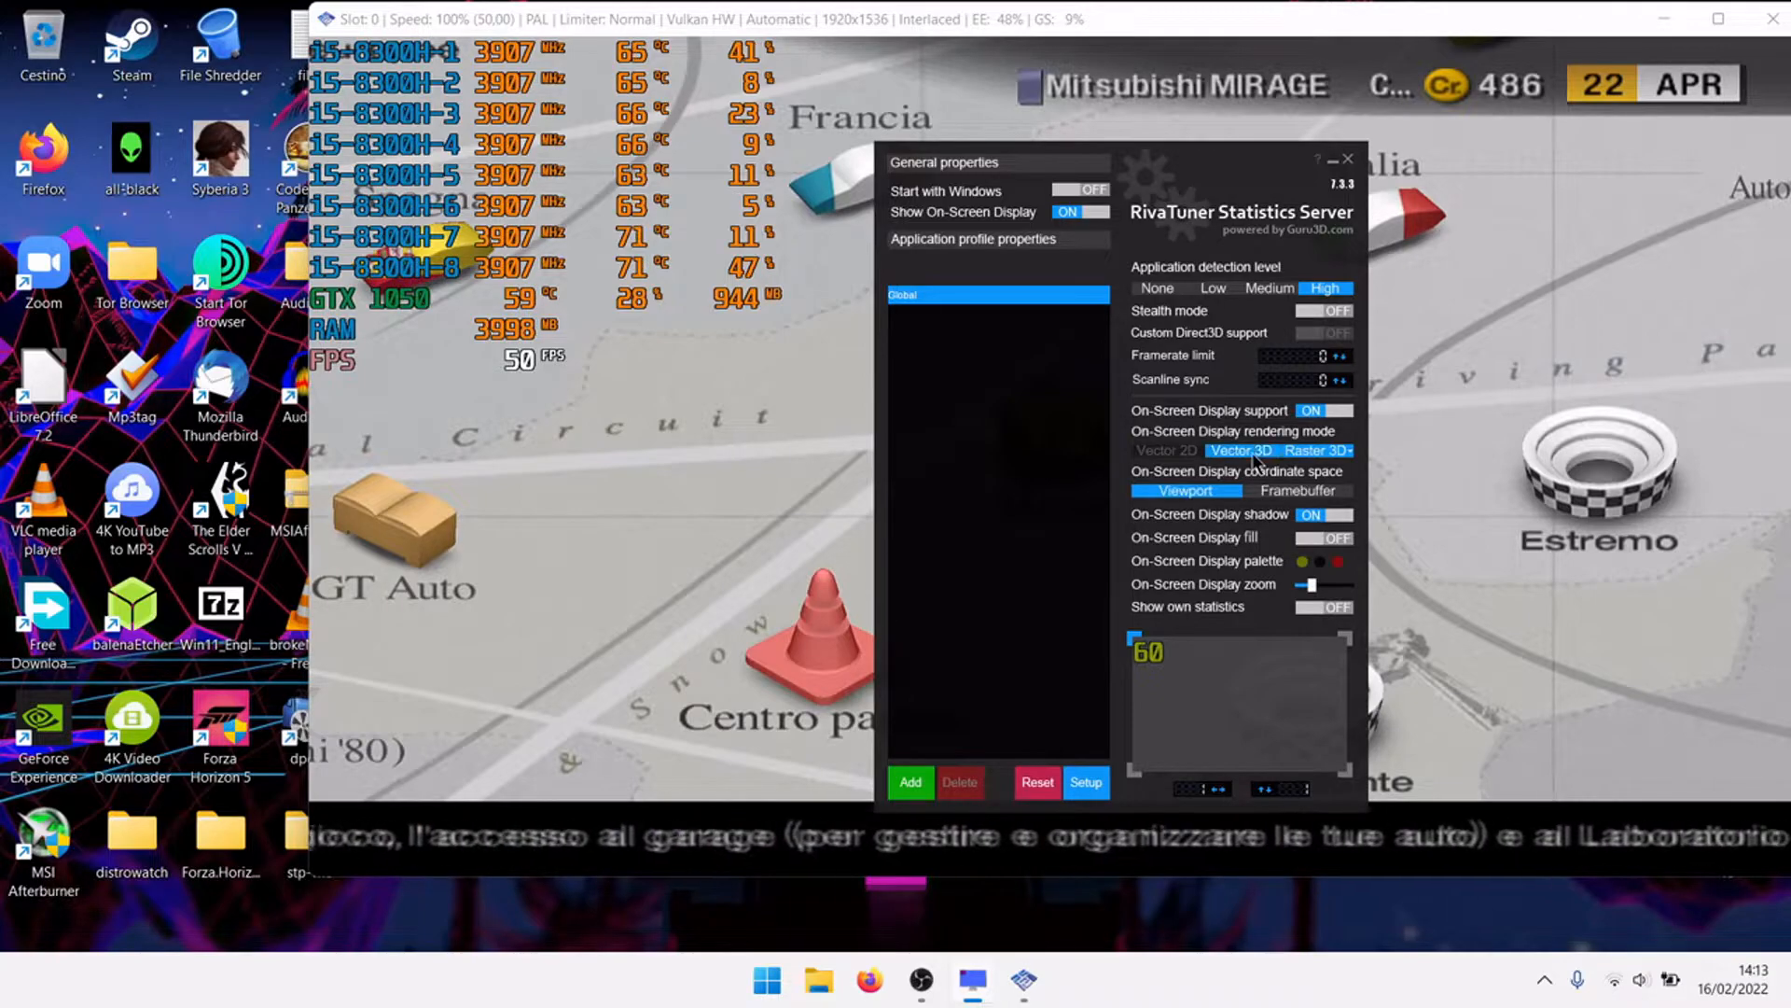
pyautogui.click(1254, 454)
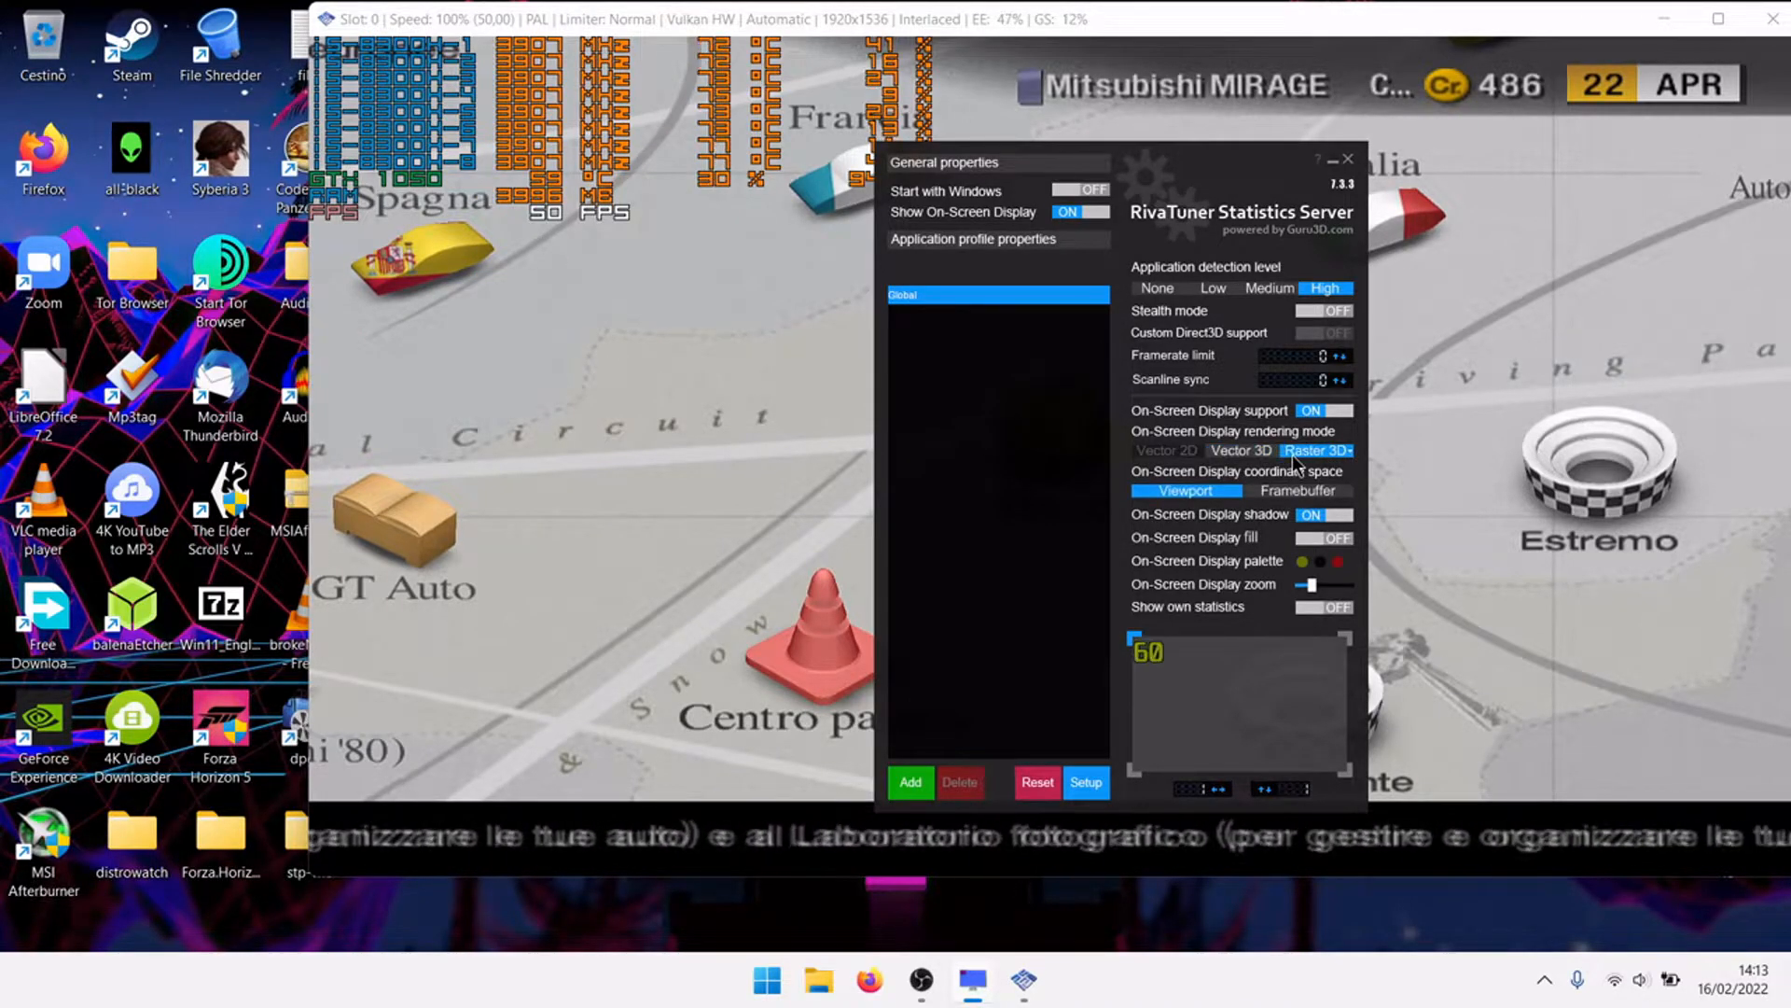
pyautogui.click(1291, 455)
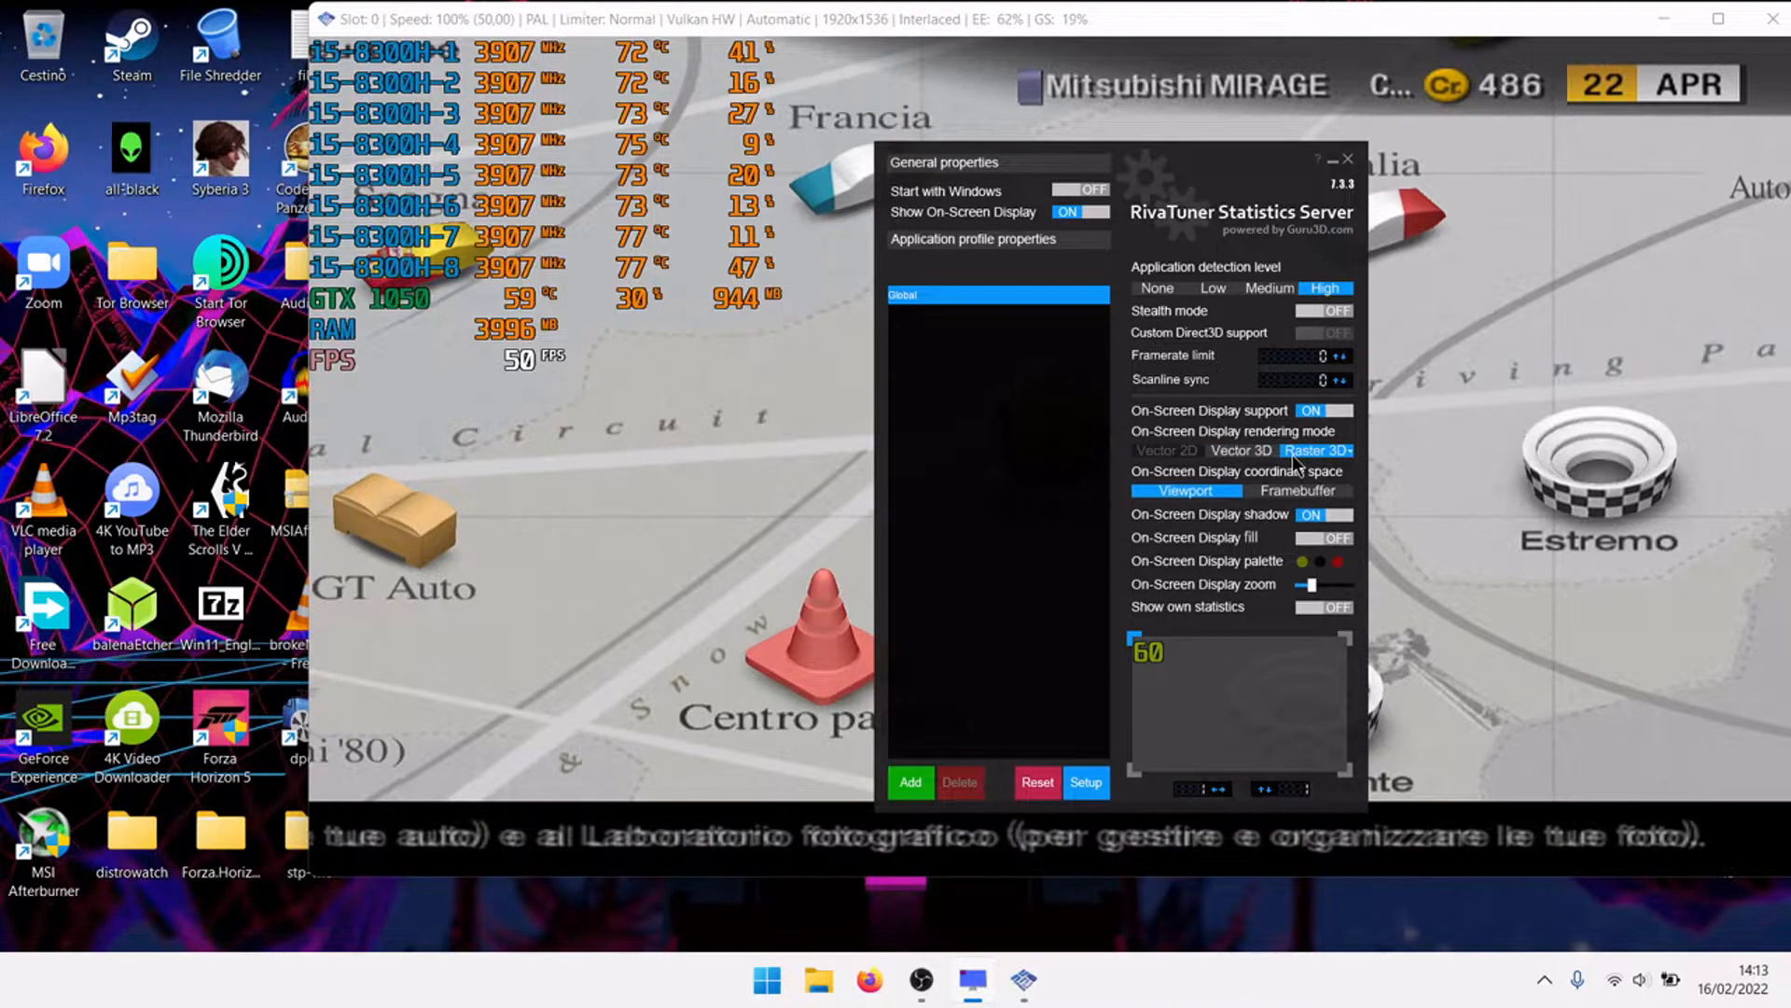
pyautogui.click(1334, 162)
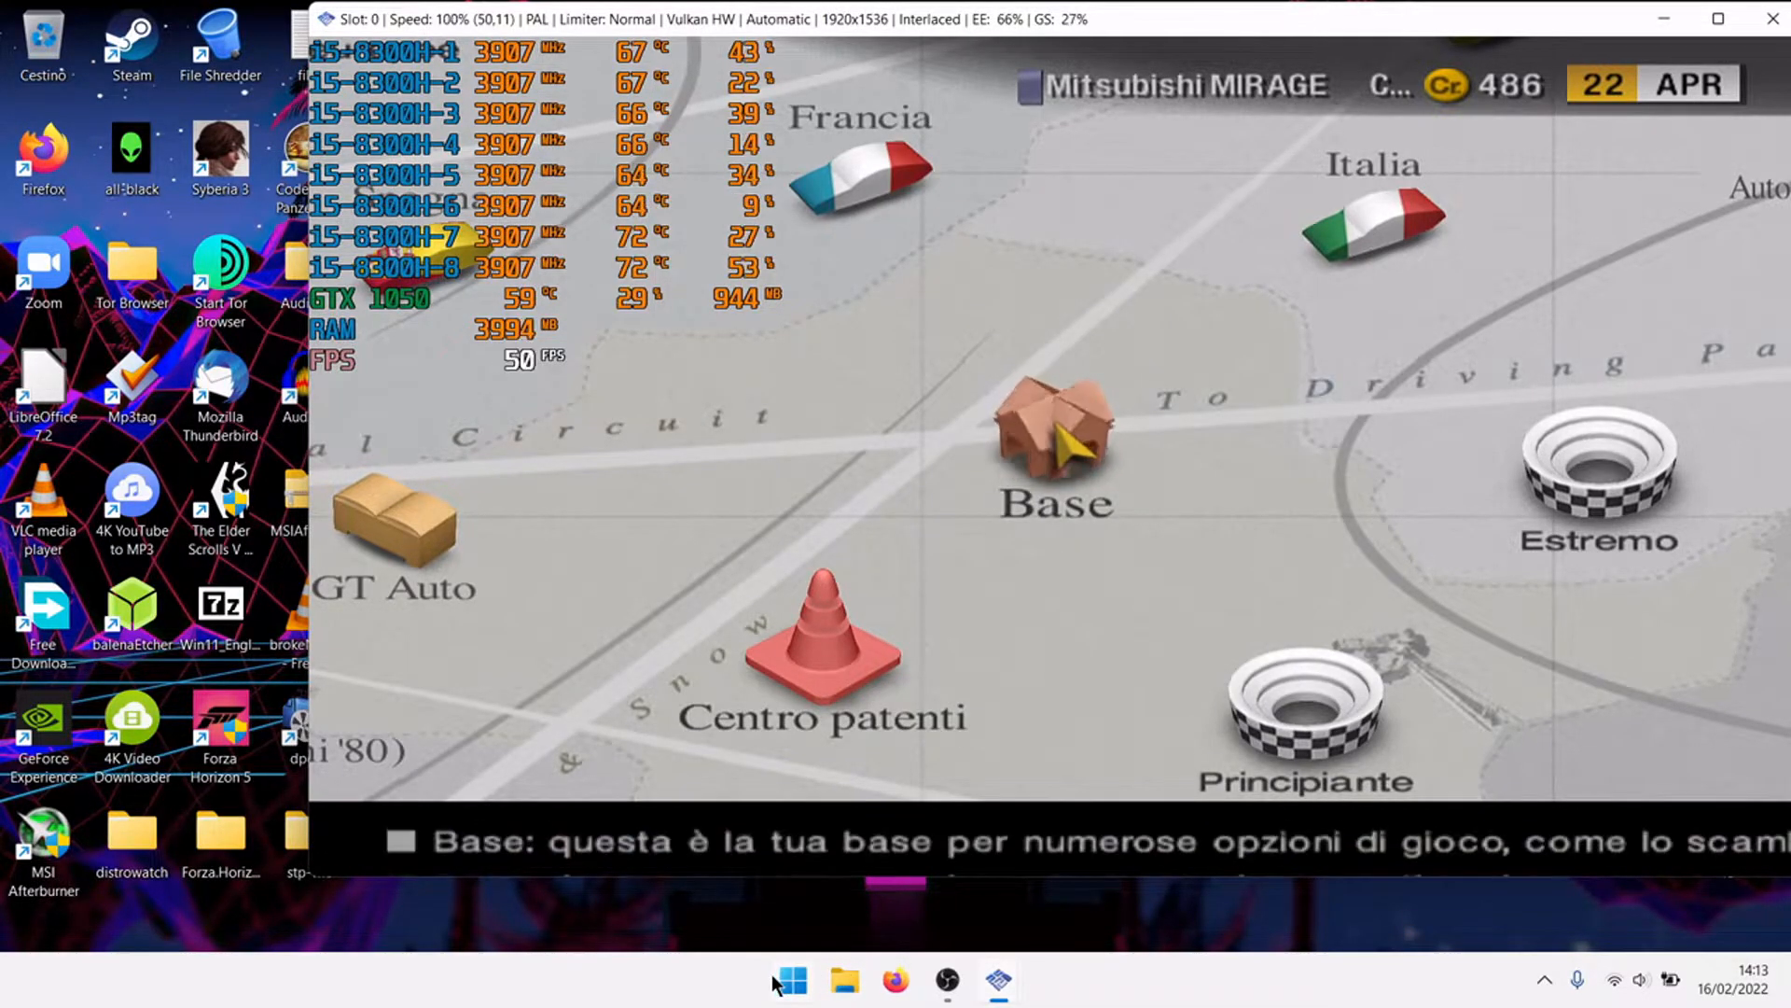
# Launch MSI Afterburner and open its monitoring properties, keeping the properties window clear of the statistics overlay.
pyautogui.click(783, 961)
pyautogui.write('msi')
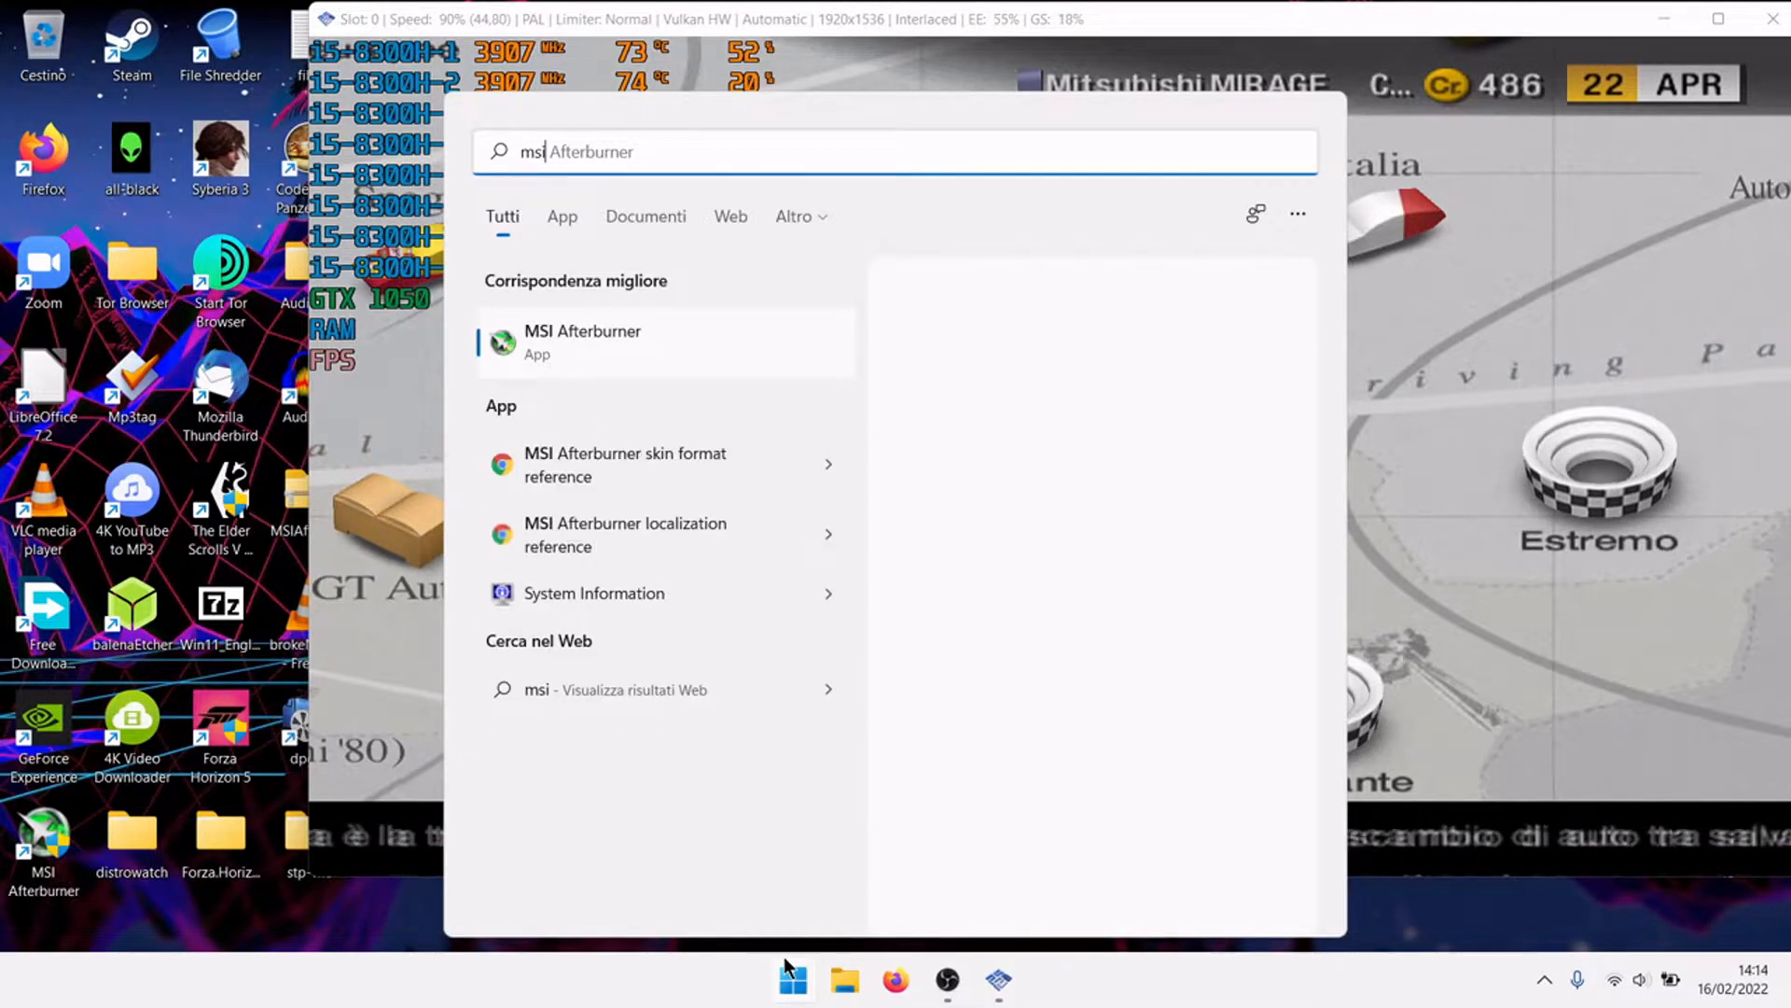
pyautogui.click(707, 341)
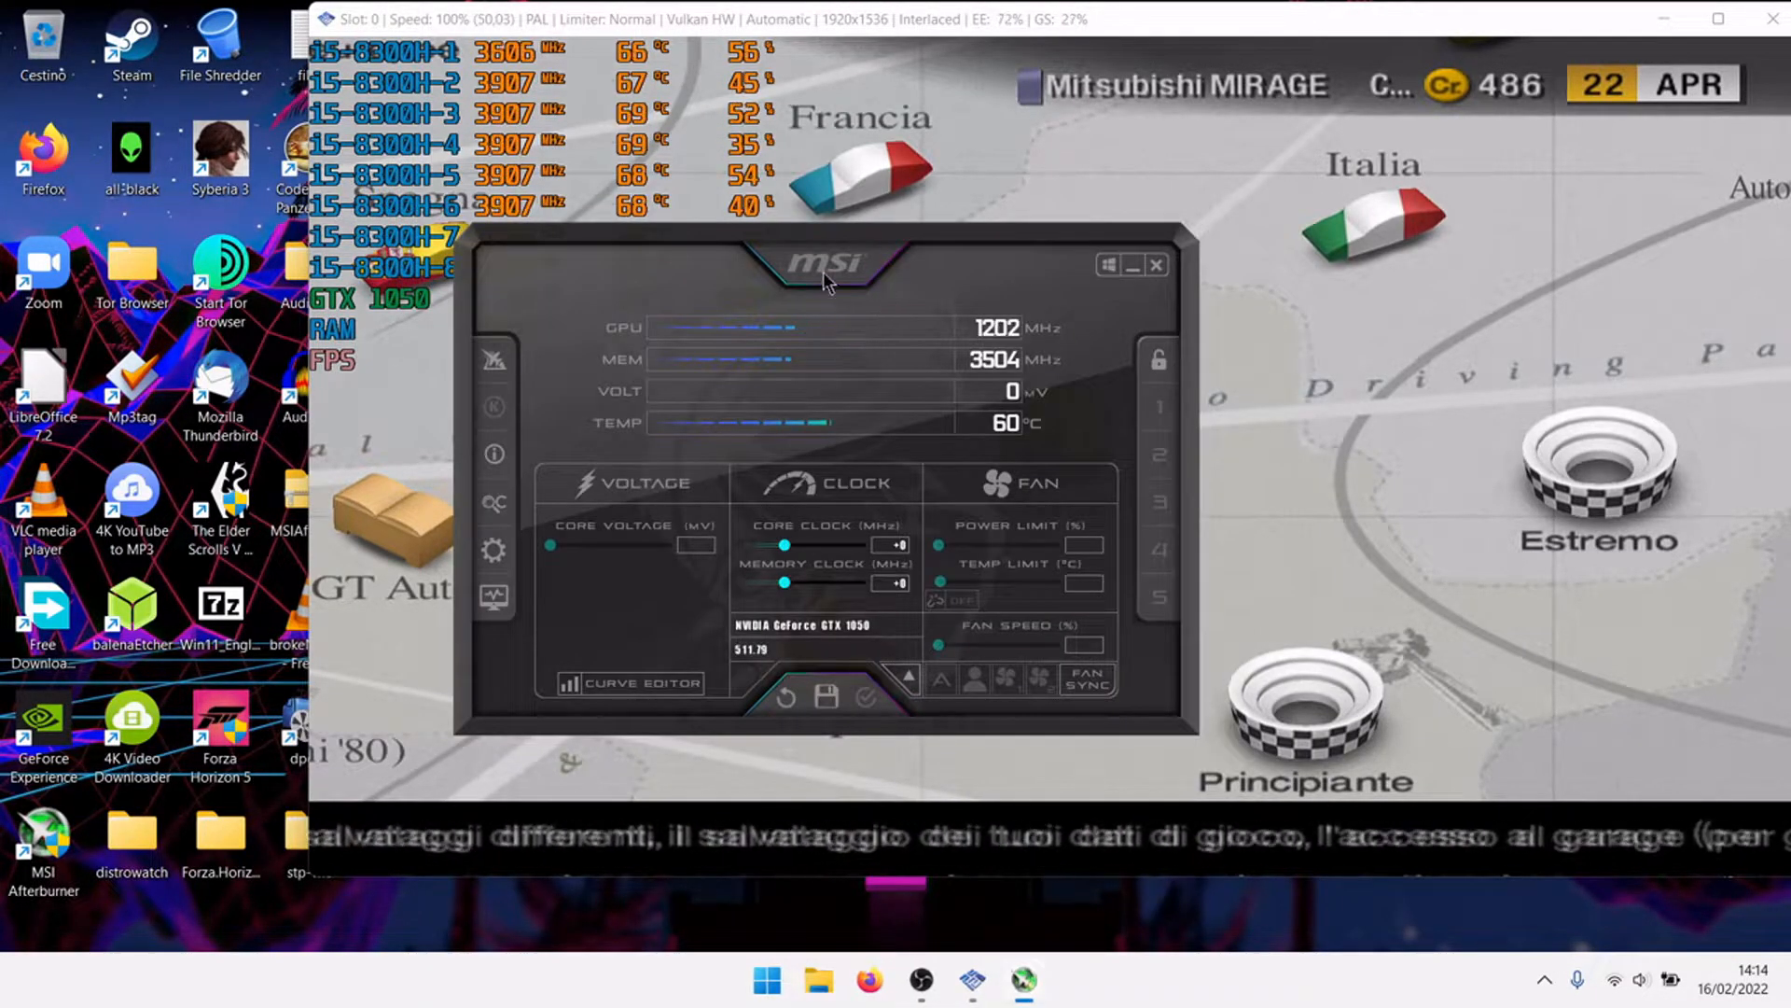
pyautogui.click(493, 547)
pyautogui.moveTo(741, 71); pyautogui.dragTo(1173, 65)
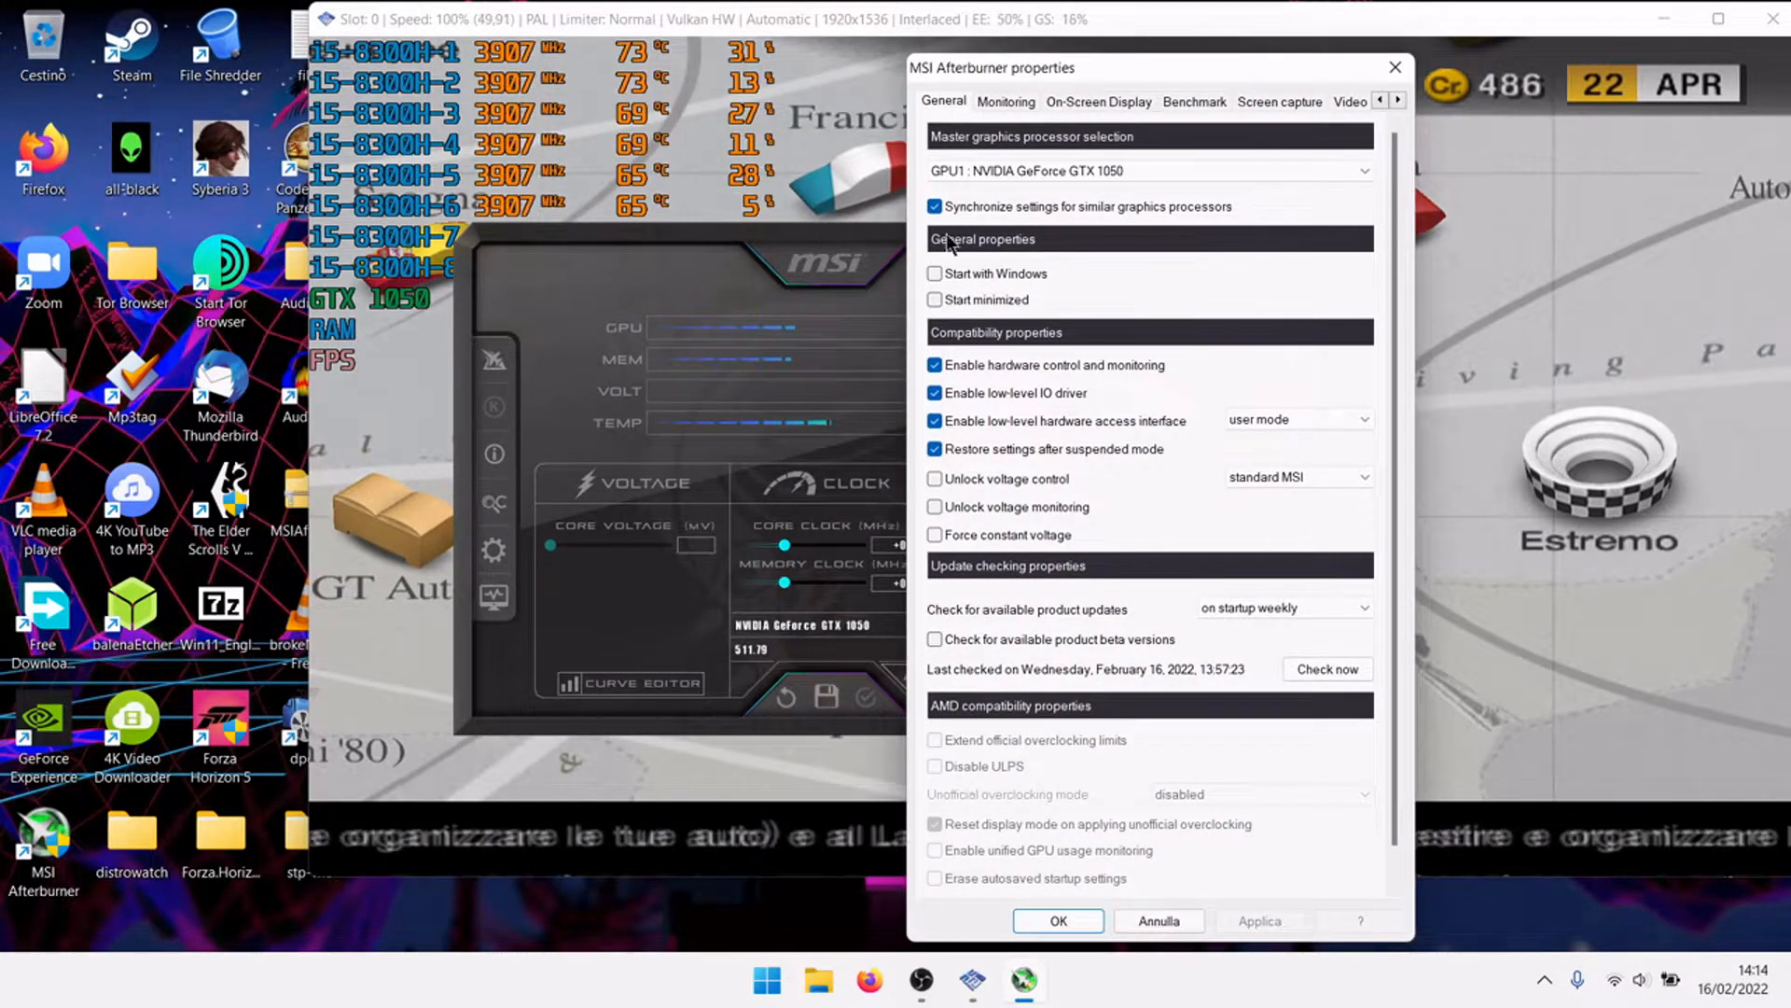
pyautogui.click(1070, 103)
pyautogui.click(986, 102)
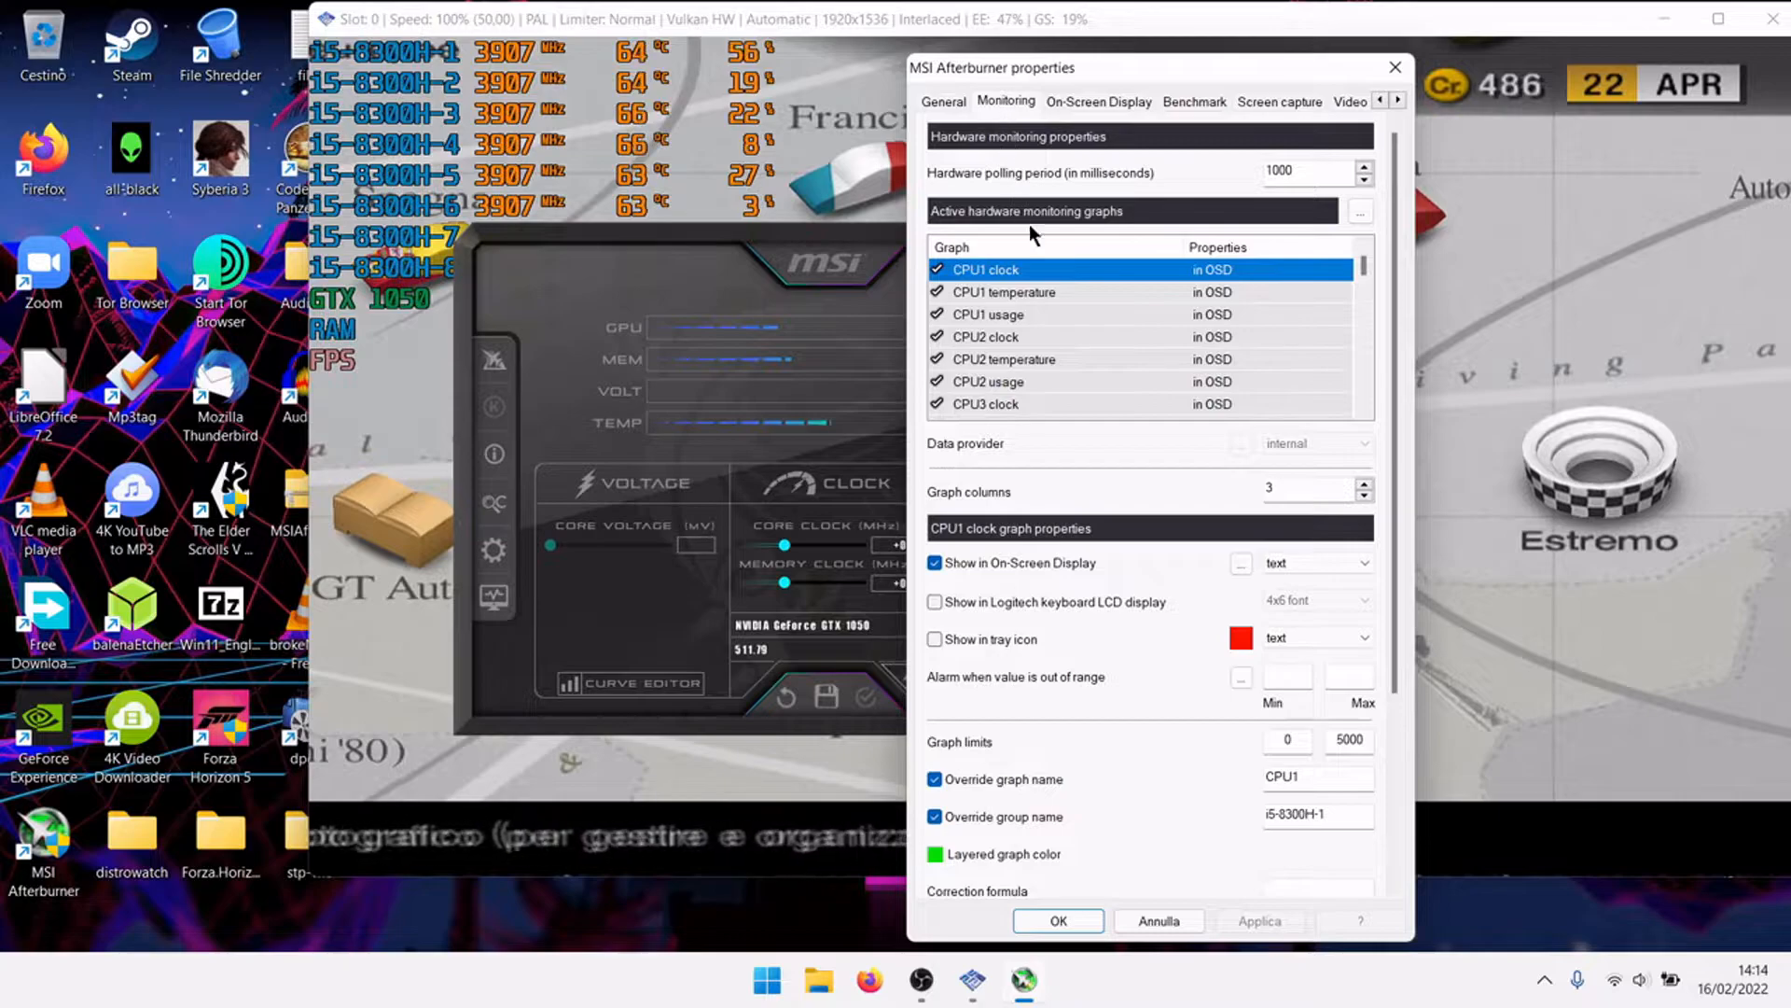
# Change System color 0 of the modern On-Screen Display layout to magenta (R 216, G 0, B 255) and apply it.
pyautogui.moveTo(1195, 272)
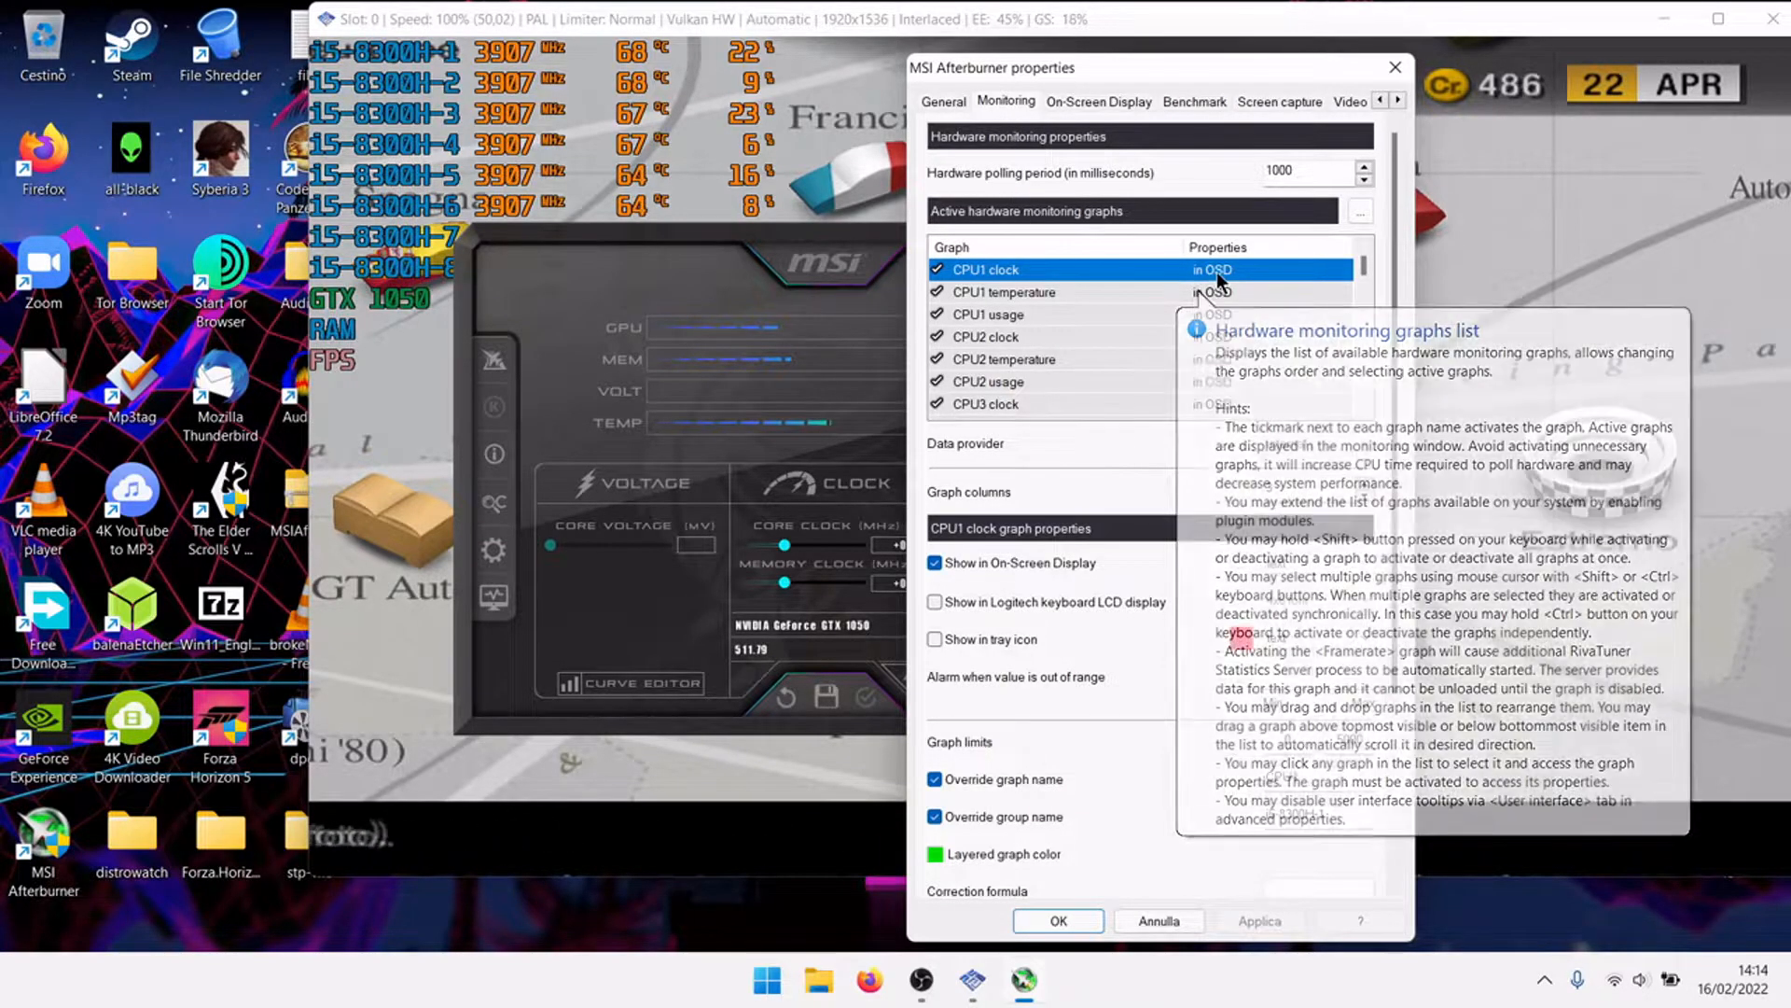
pyautogui.click(1242, 566)
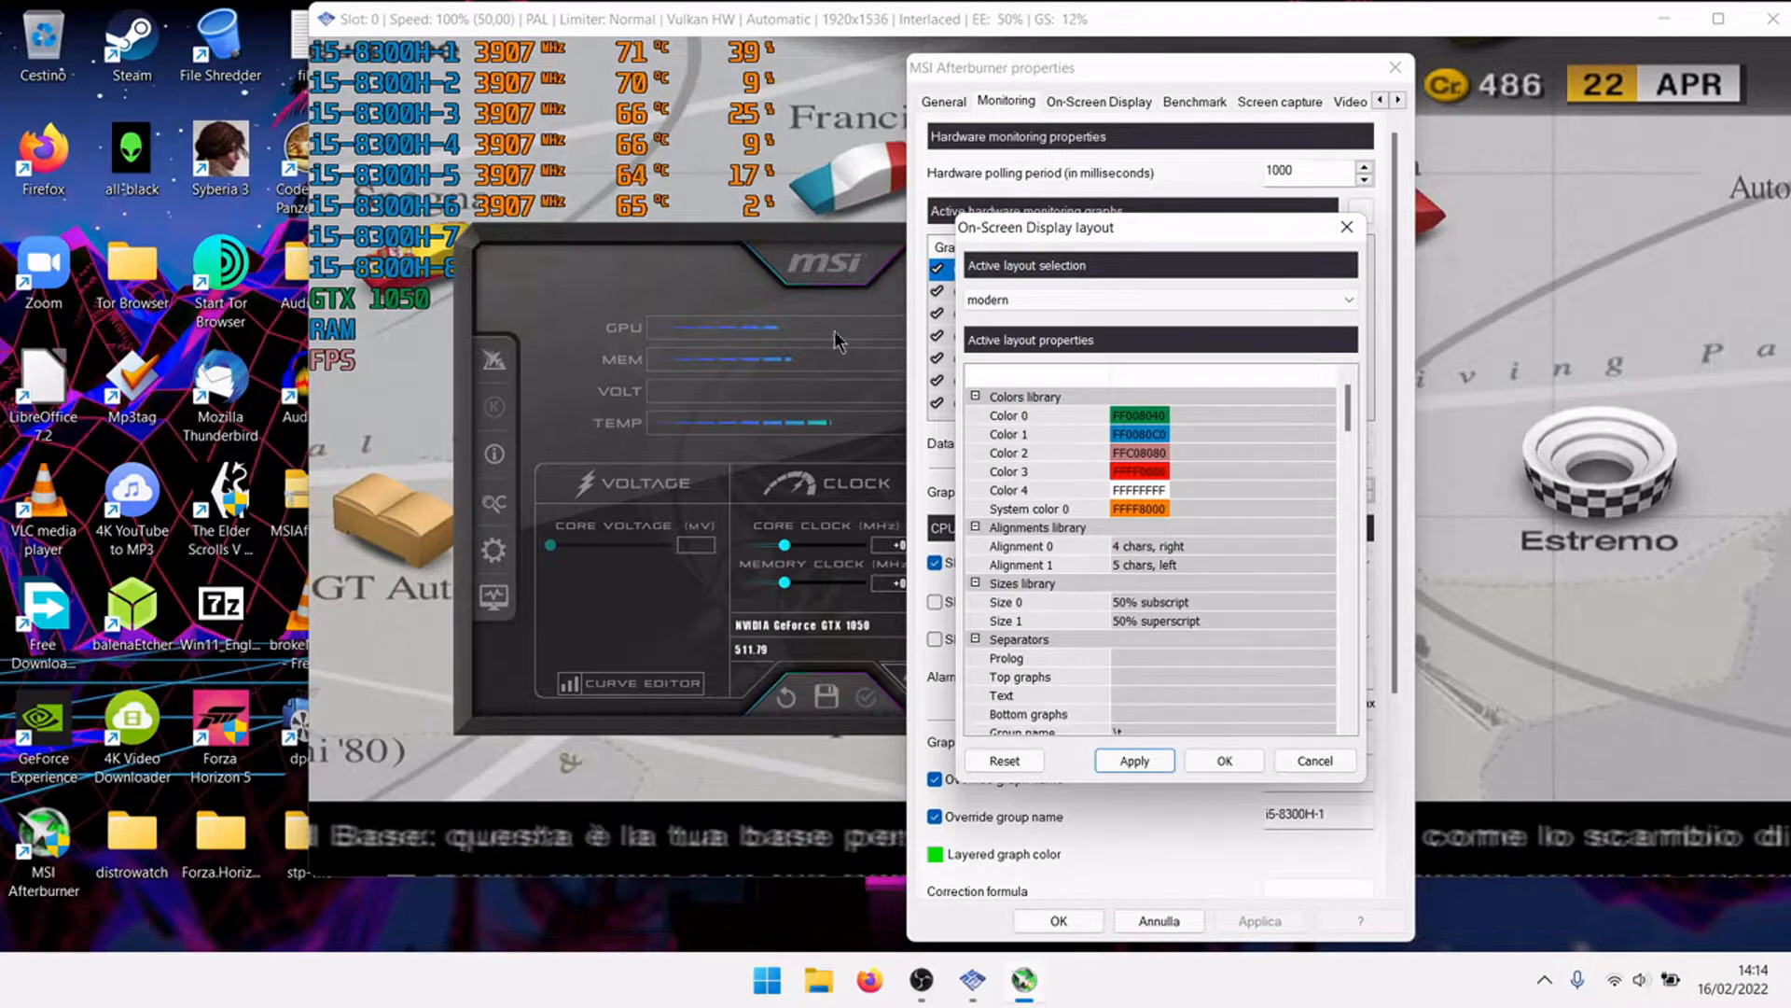
pyautogui.doubleClick(1125, 507)
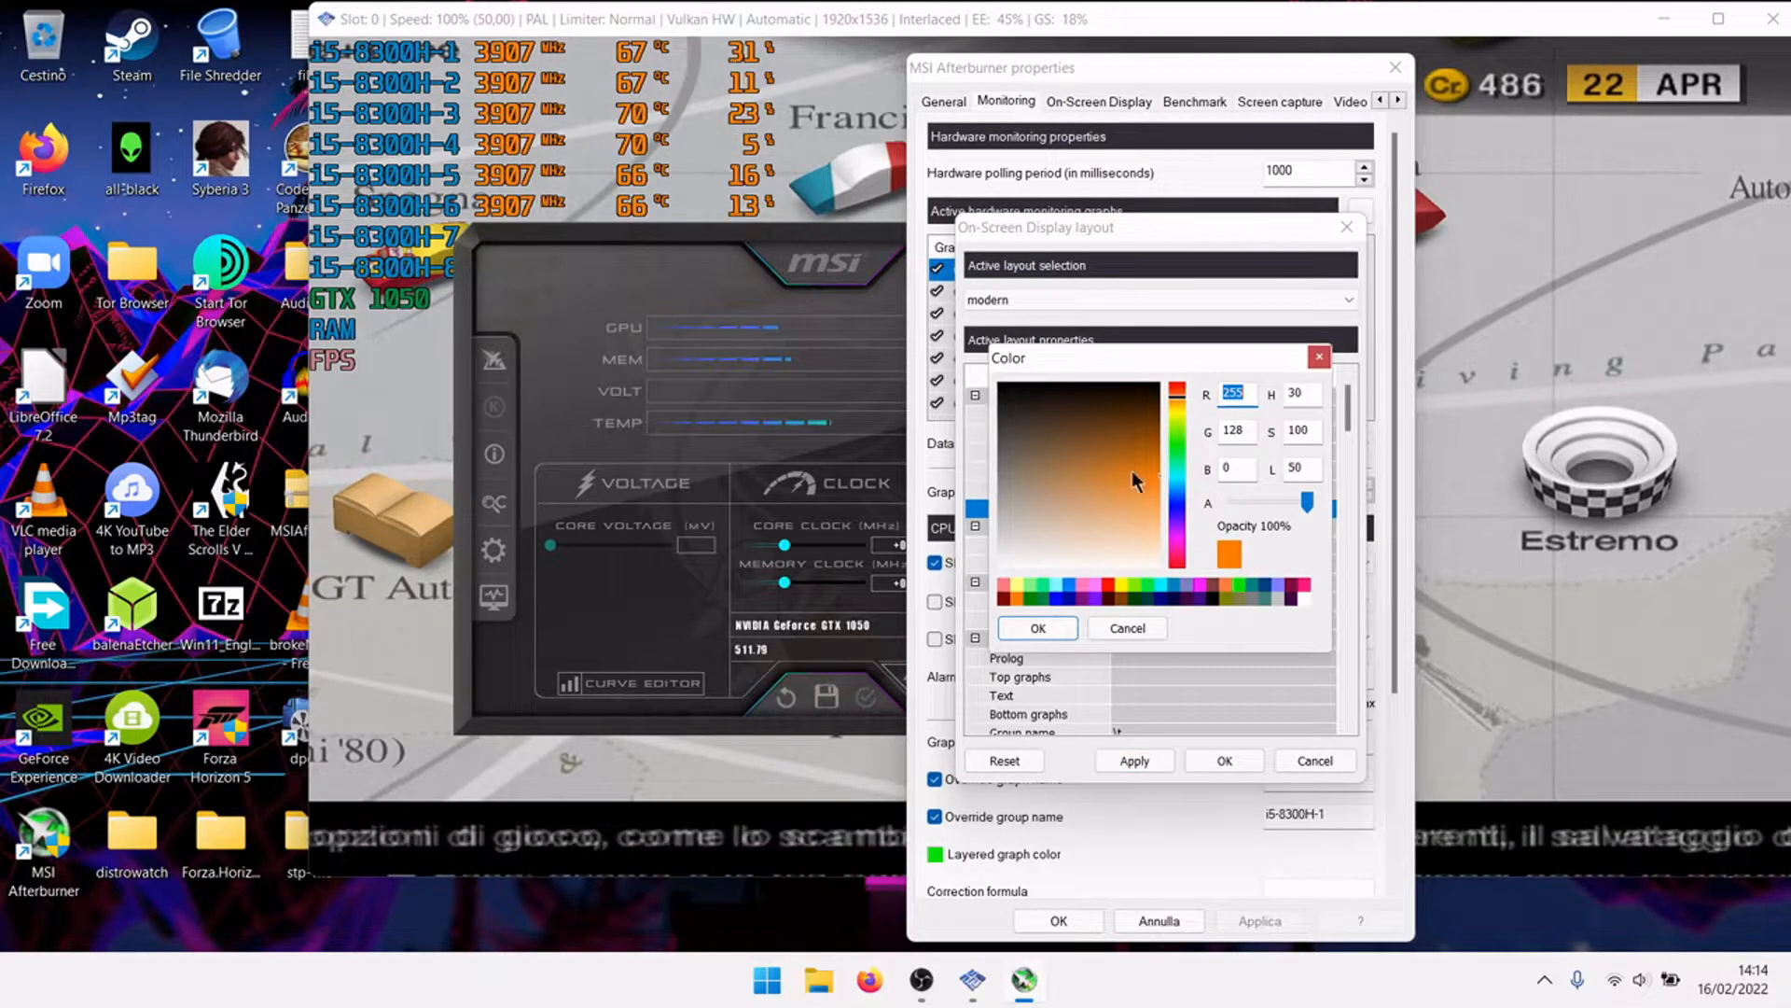
pyautogui.click(1178, 534)
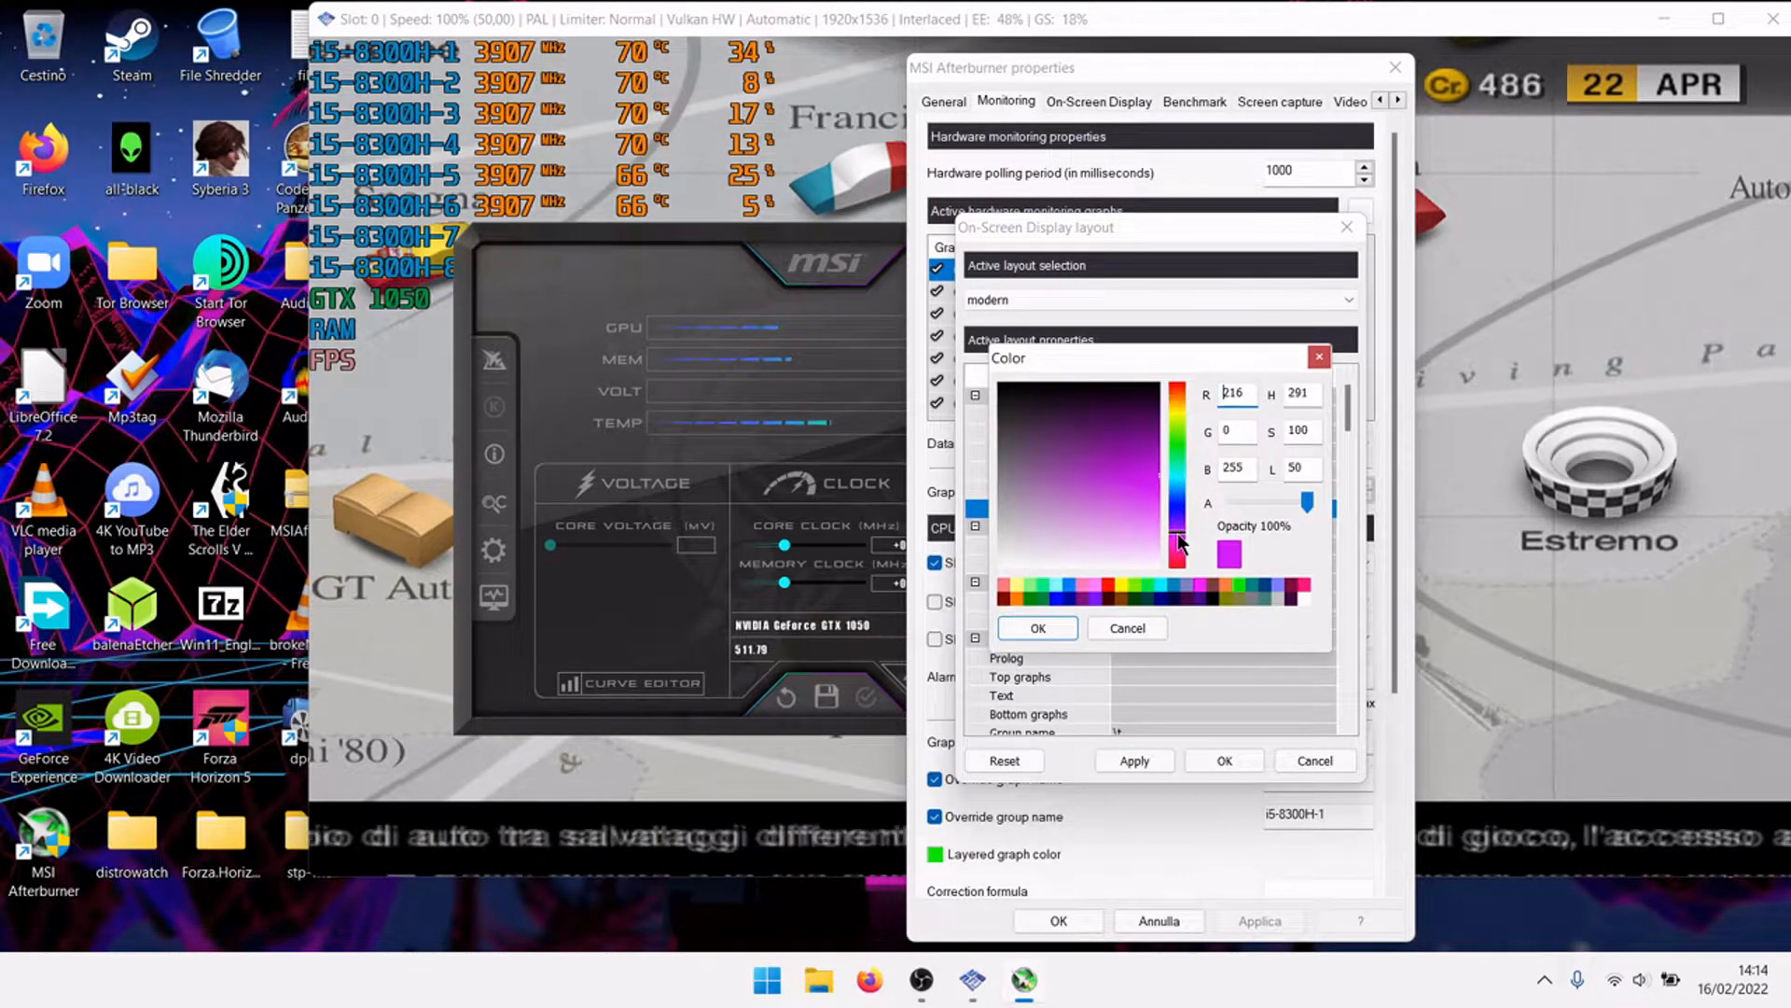
pyautogui.click(1036, 628)
pyautogui.click(1157, 760)
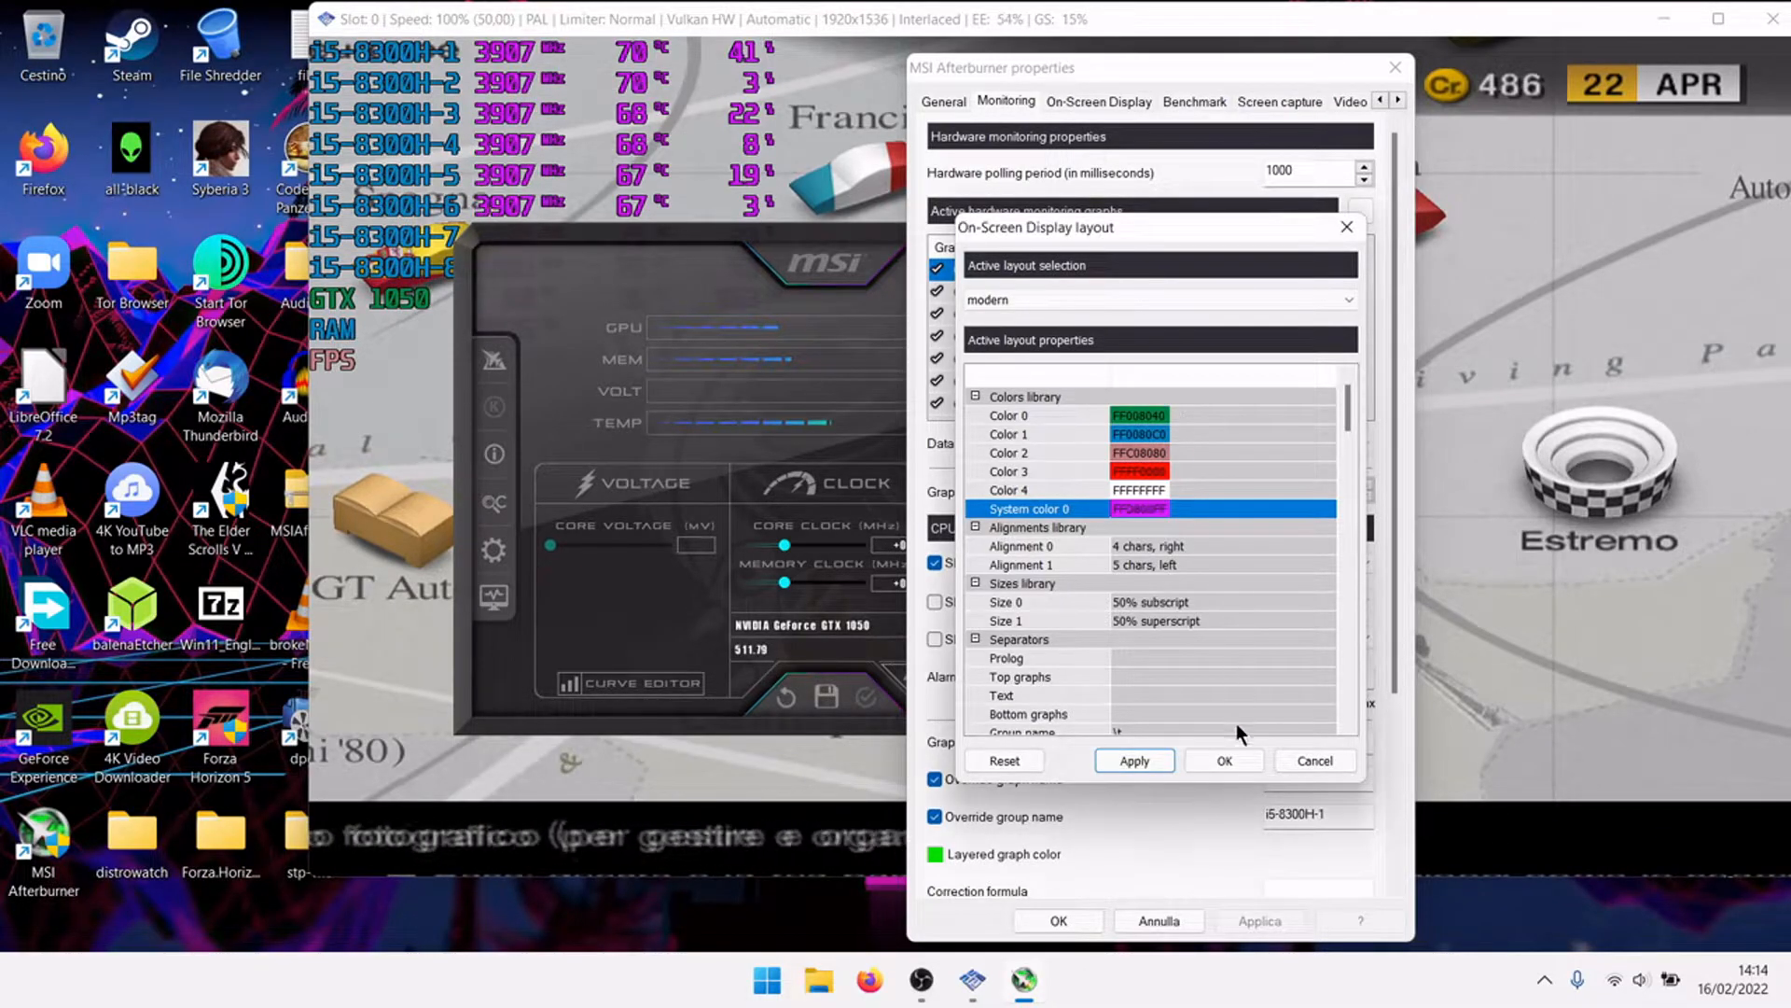
pyautogui.click(1223, 760)
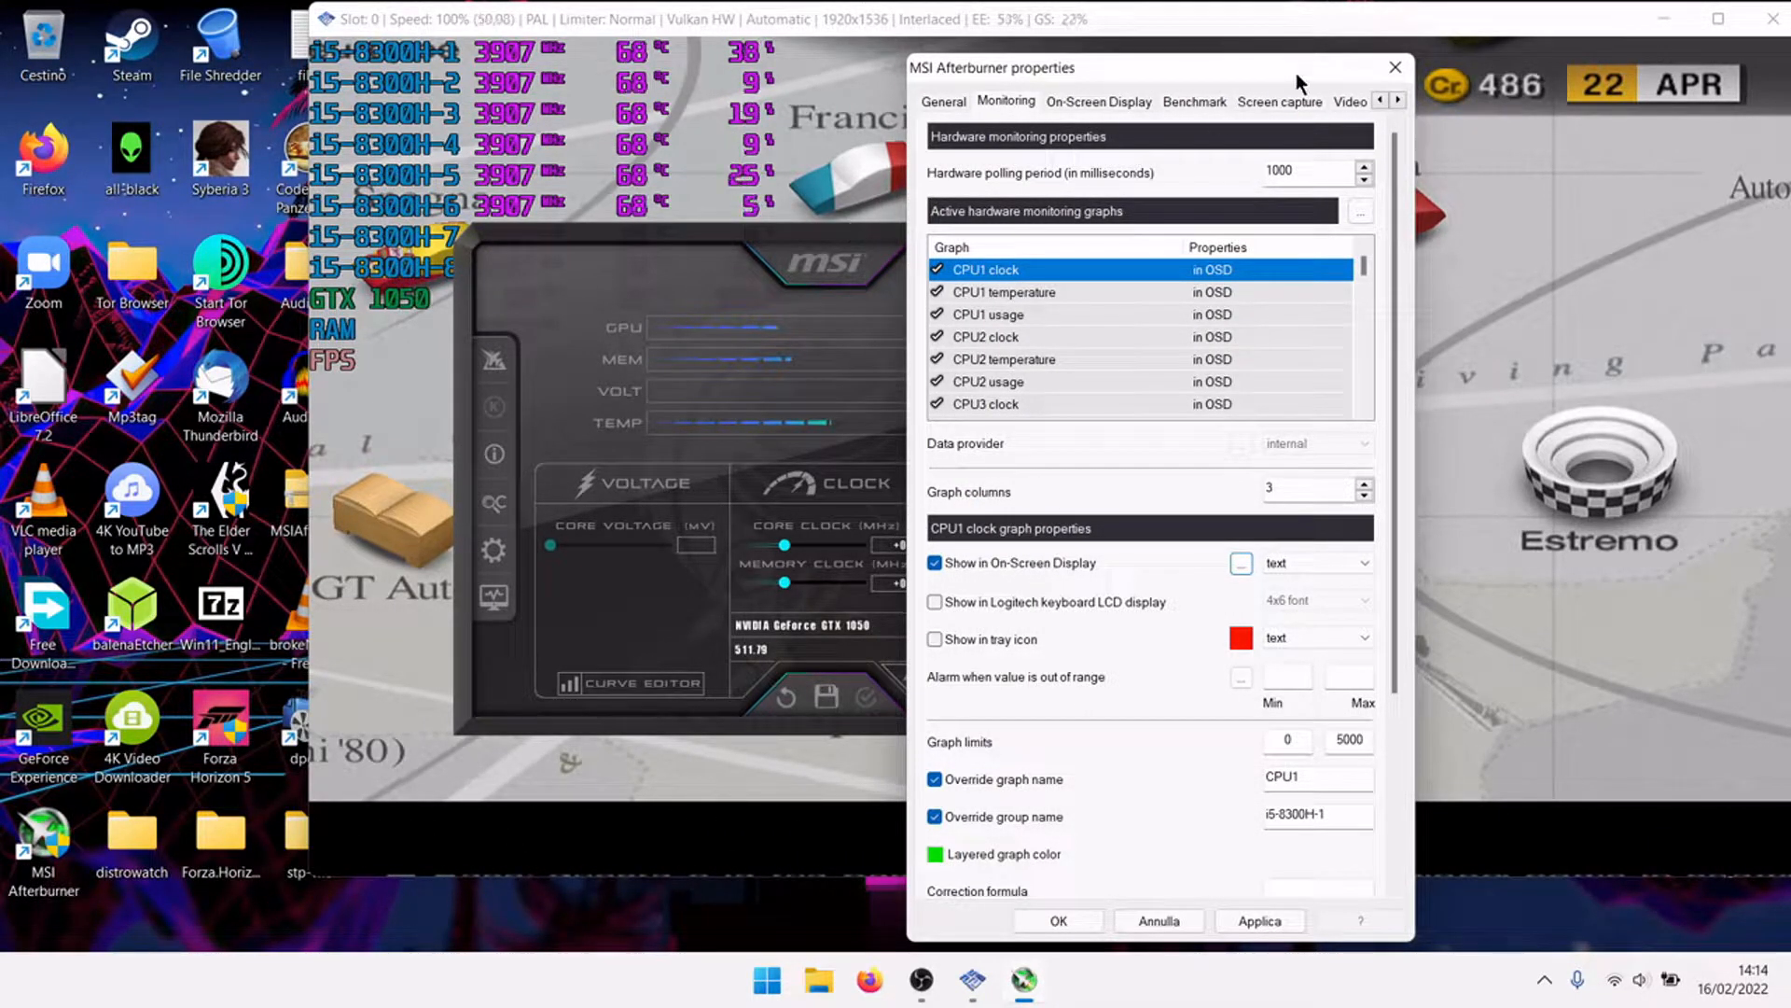
# Move the properties window aside and bring the game forward to check the recolored overlay values, returning to the properties window.
pyautogui.moveTo(1341, 69); pyautogui.dragTo(1687, 59)
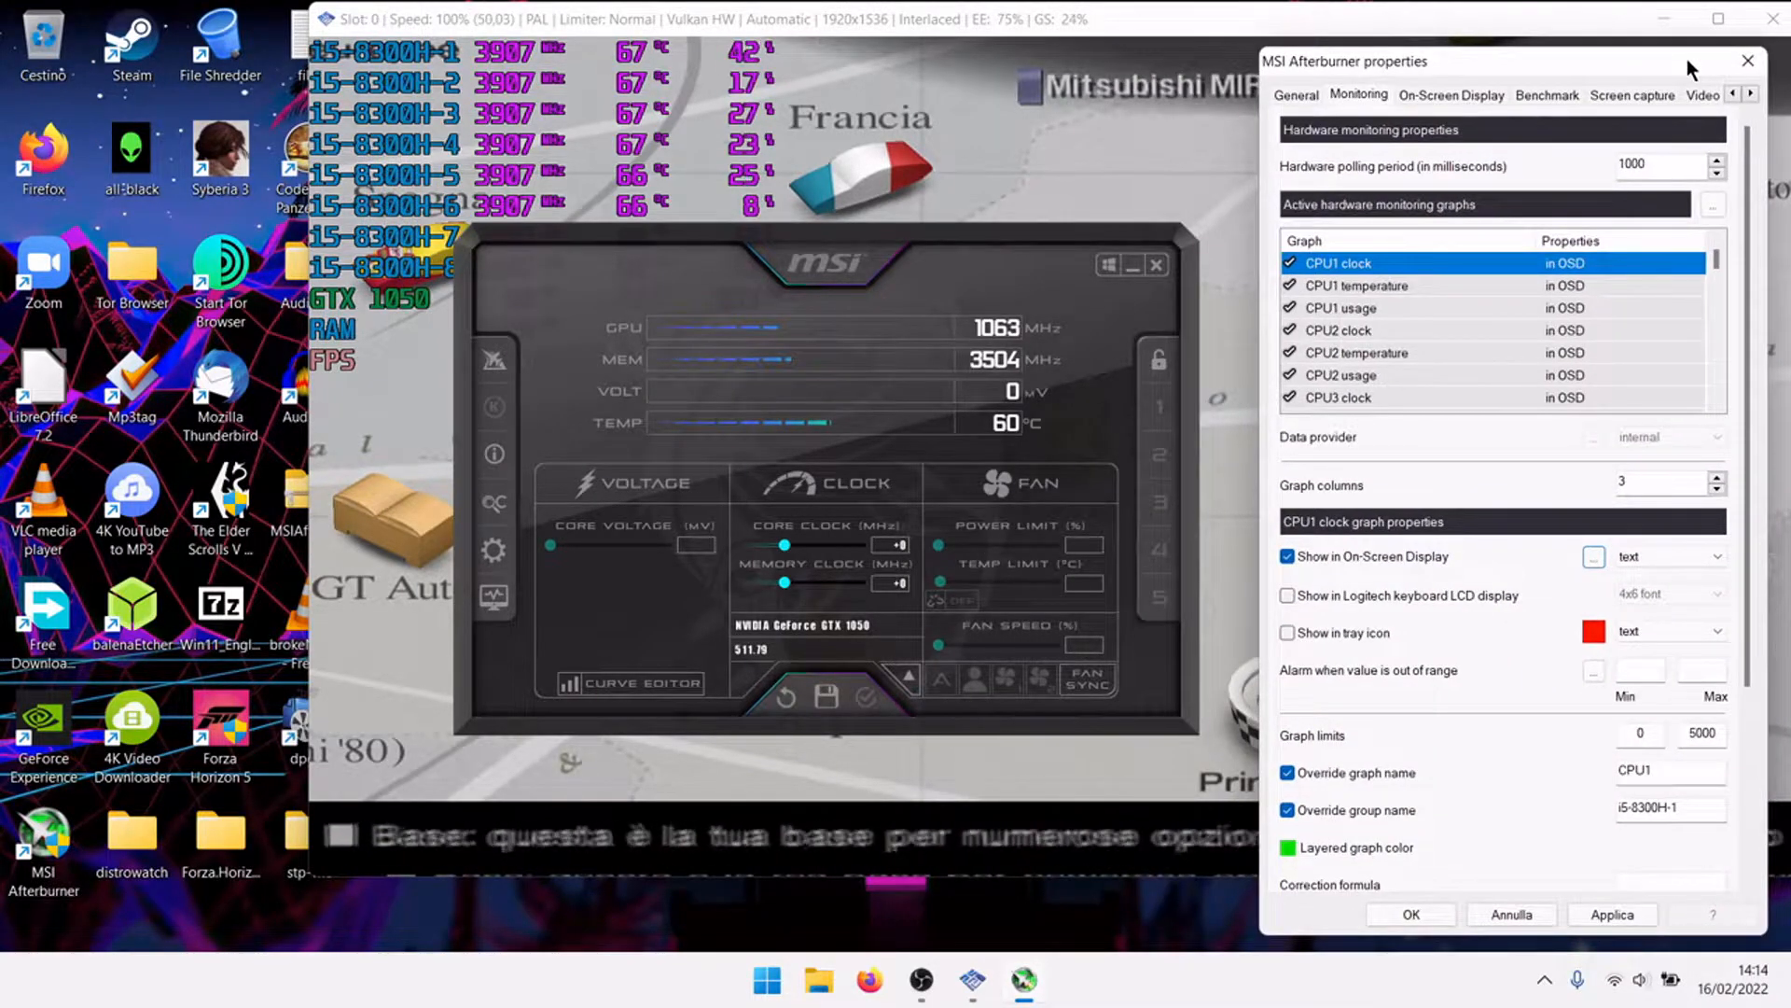
pyautogui.click(1202, 13)
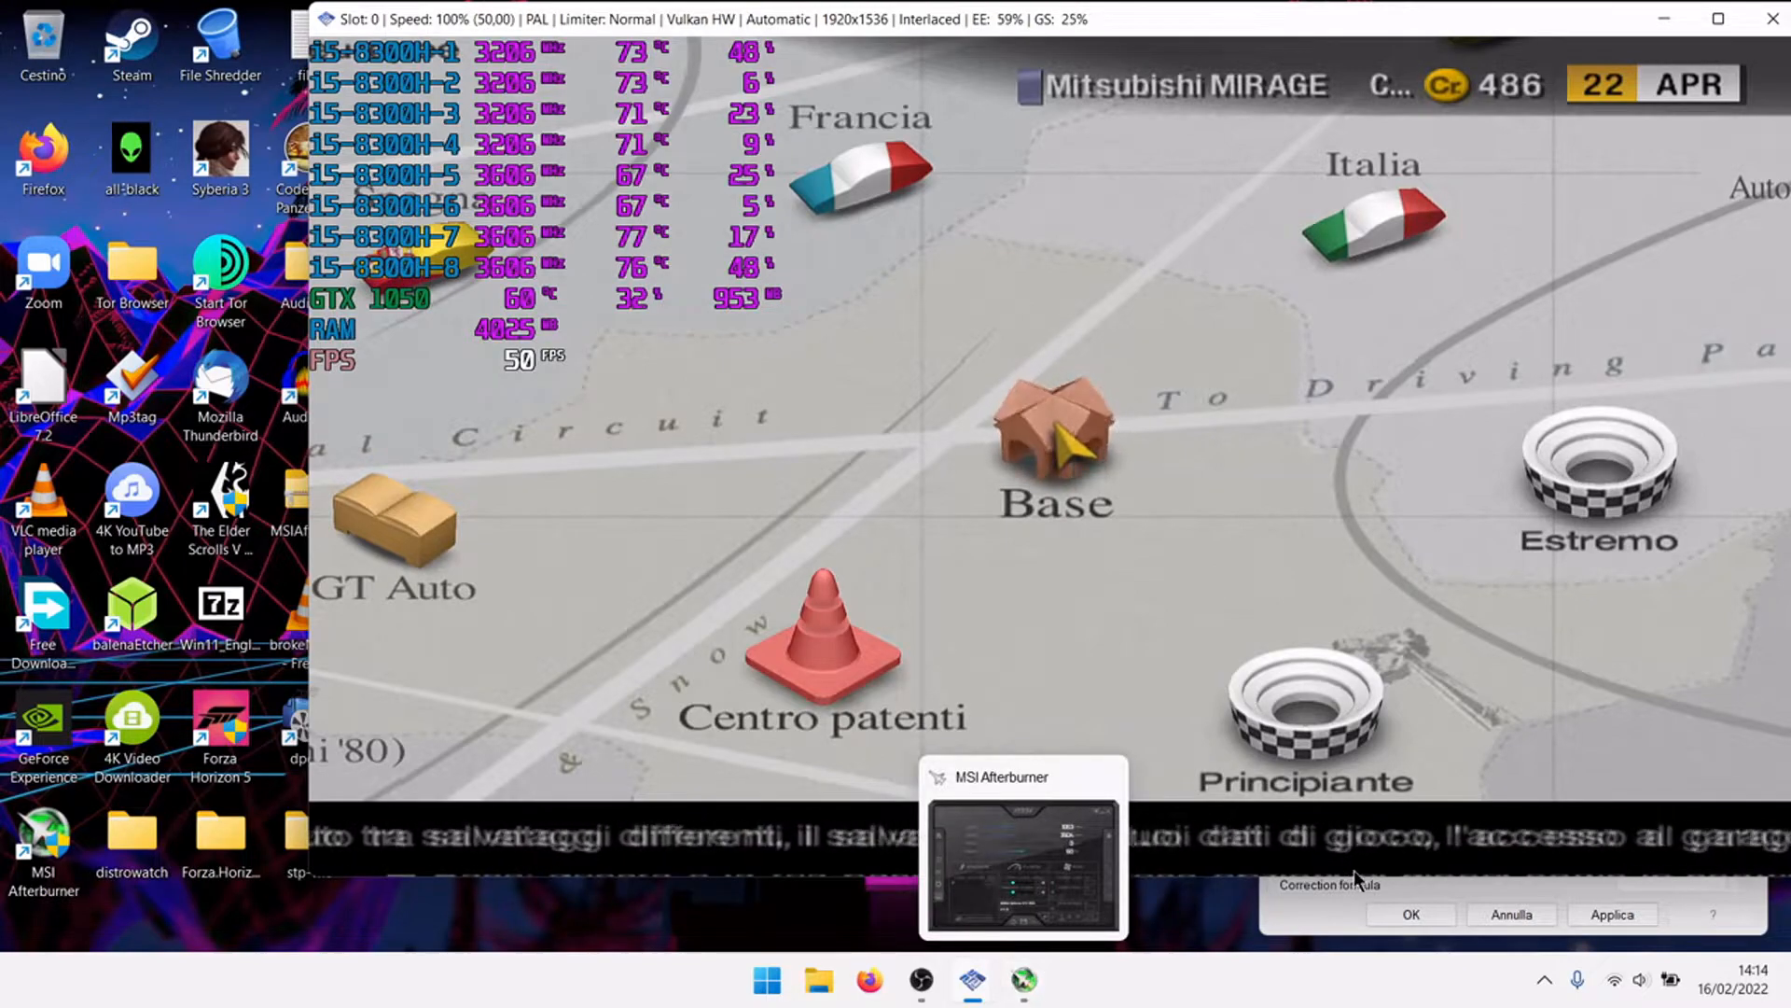
pyautogui.click(1325, 911)
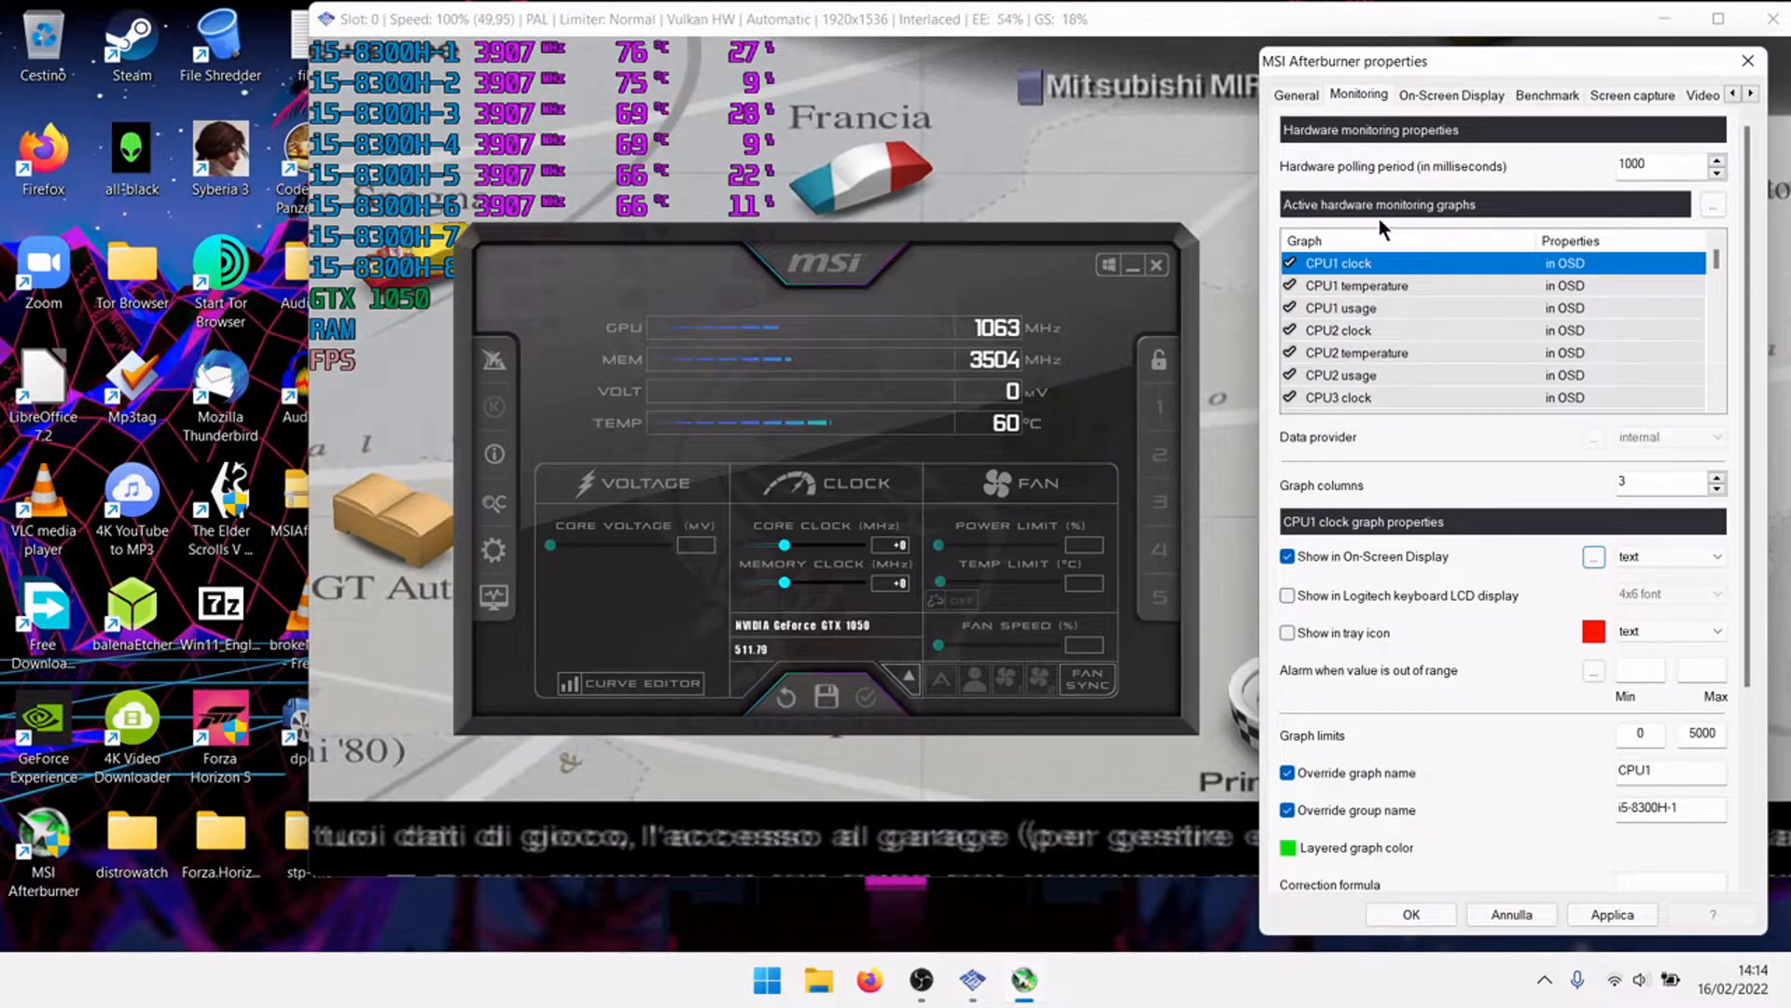
# Move the main MSI Afterburner window below the statistics overlay and reopen its properties on the opposite side of the game.
pyautogui.click(1748, 61)
pyautogui.moveTo(817, 242); pyautogui.dragTo(383, 617)
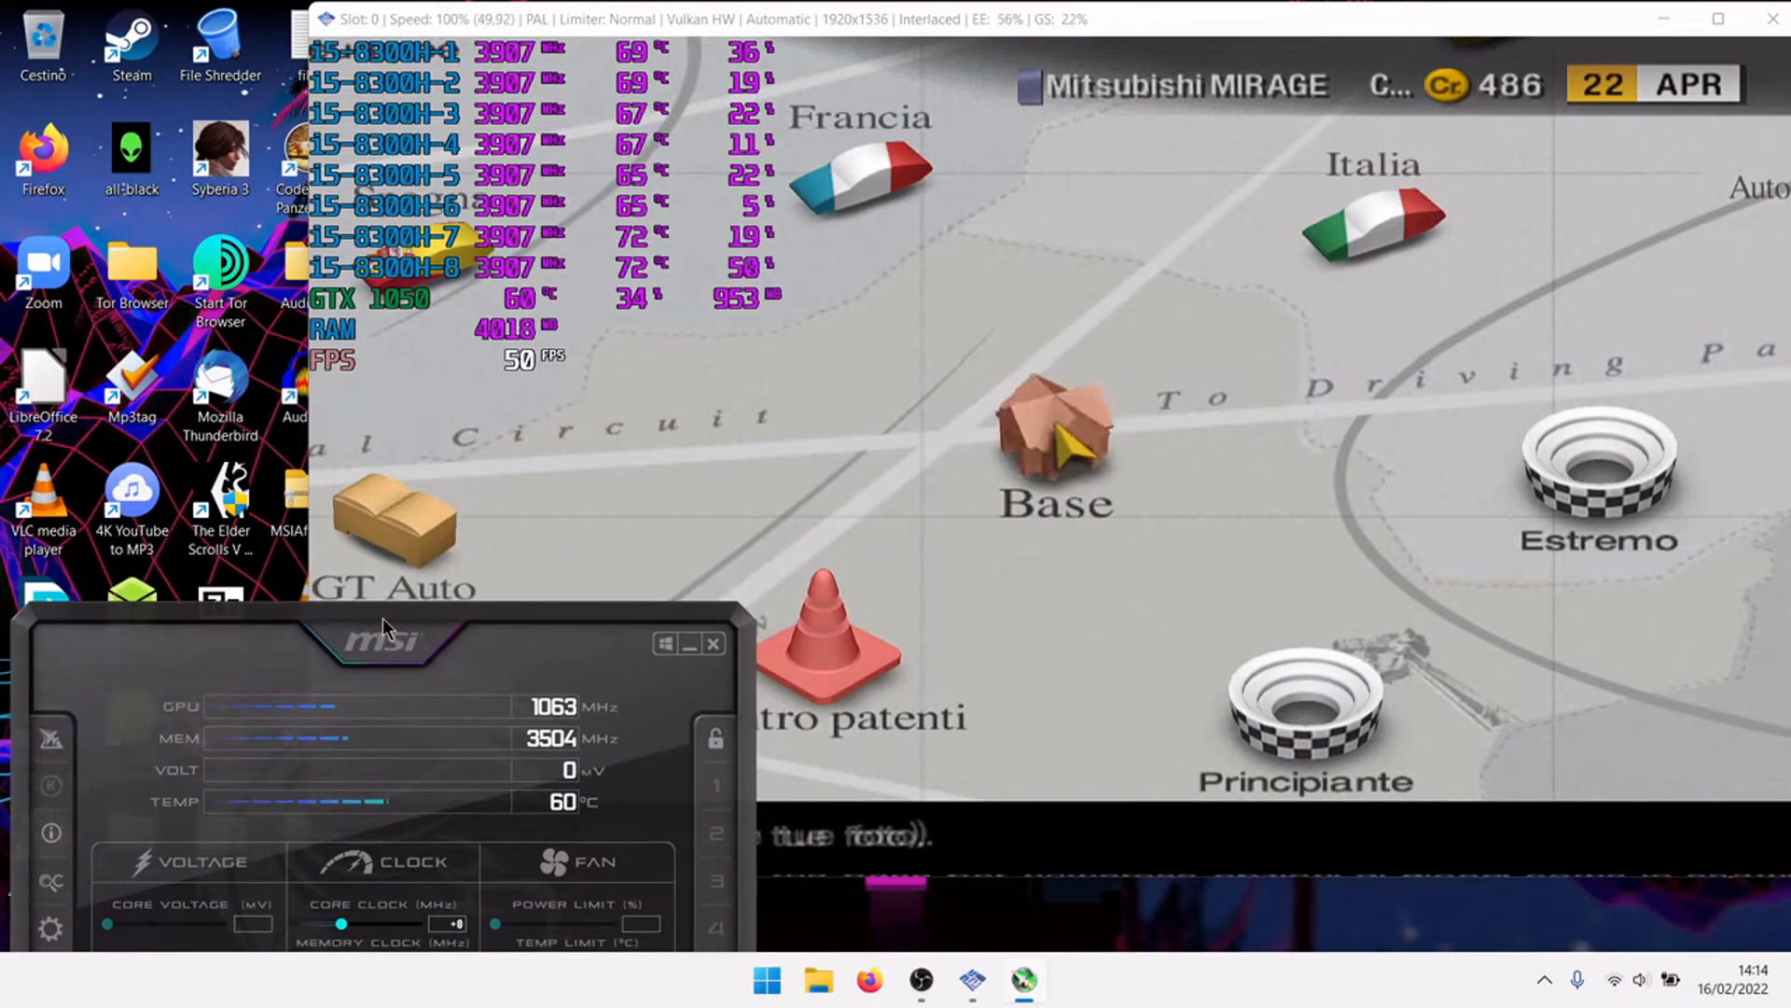
pyautogui.click(59, 935)
pyautogui.moveTo(326, 70); pyautogui.dragTo(1421, 67)
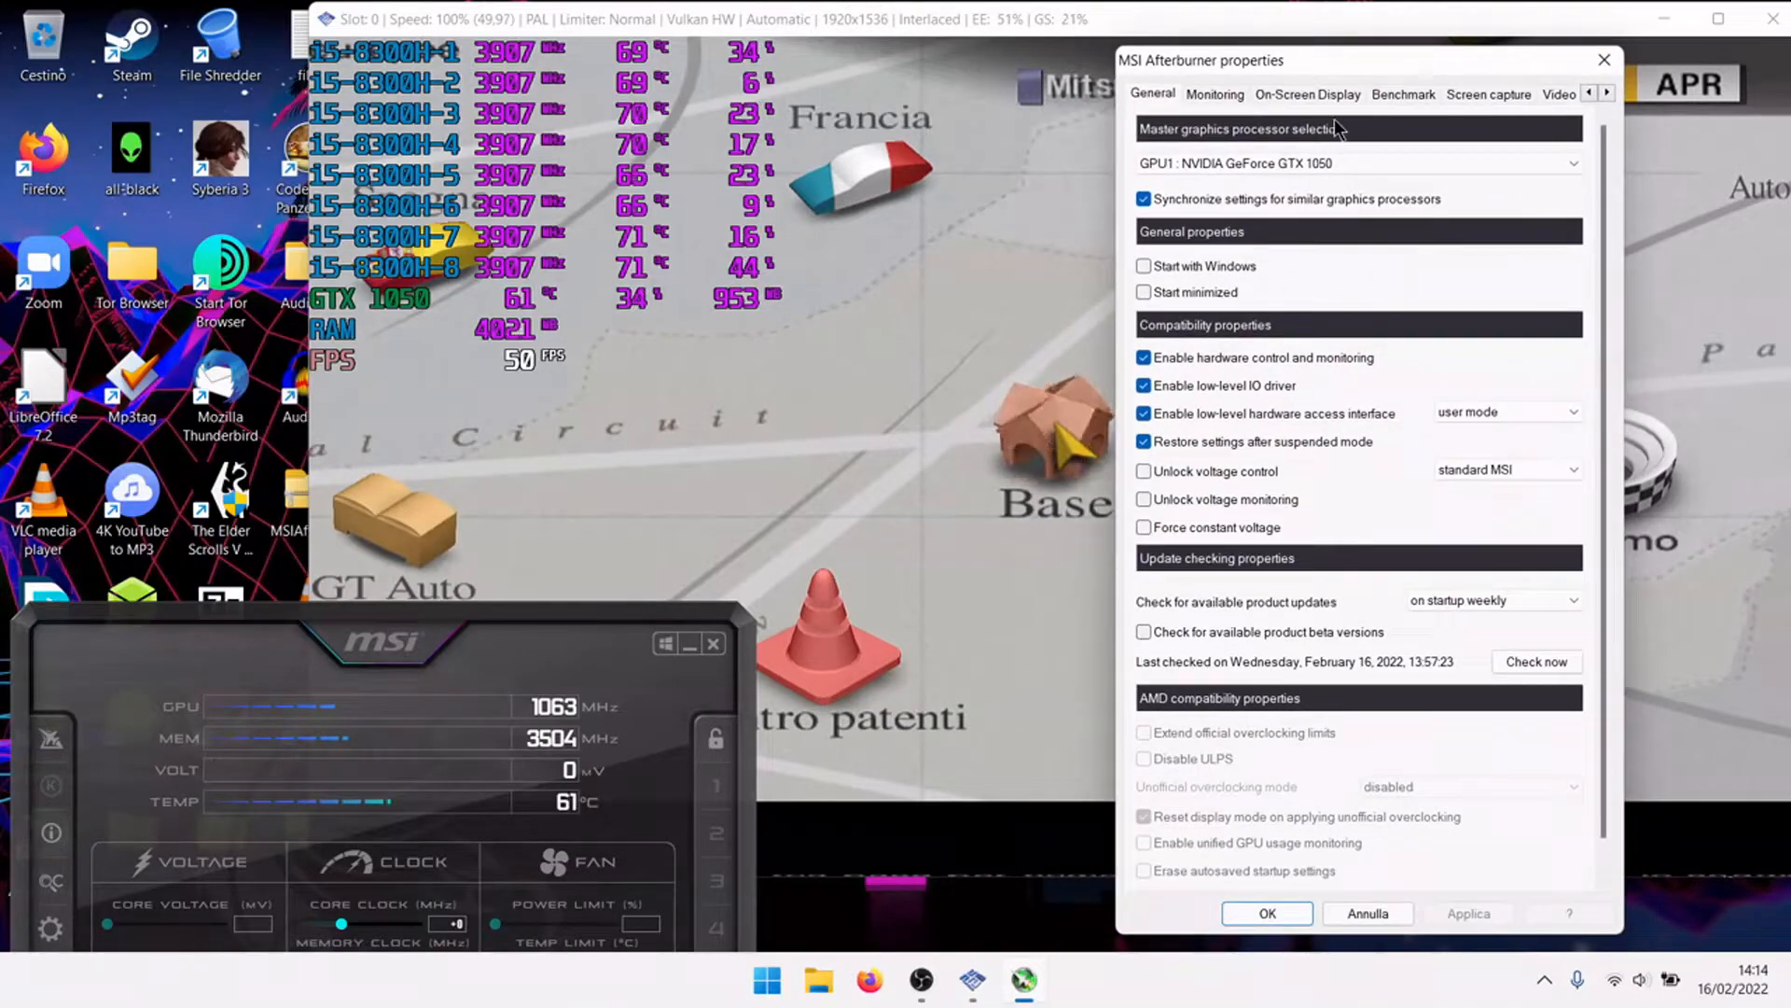
# Select the Framerate graph in the monitoring list and open its On-Screen Display layout settings.
pyautogui.click(1215, 94)
pyautogui.scroll(-5, 1245, 364)
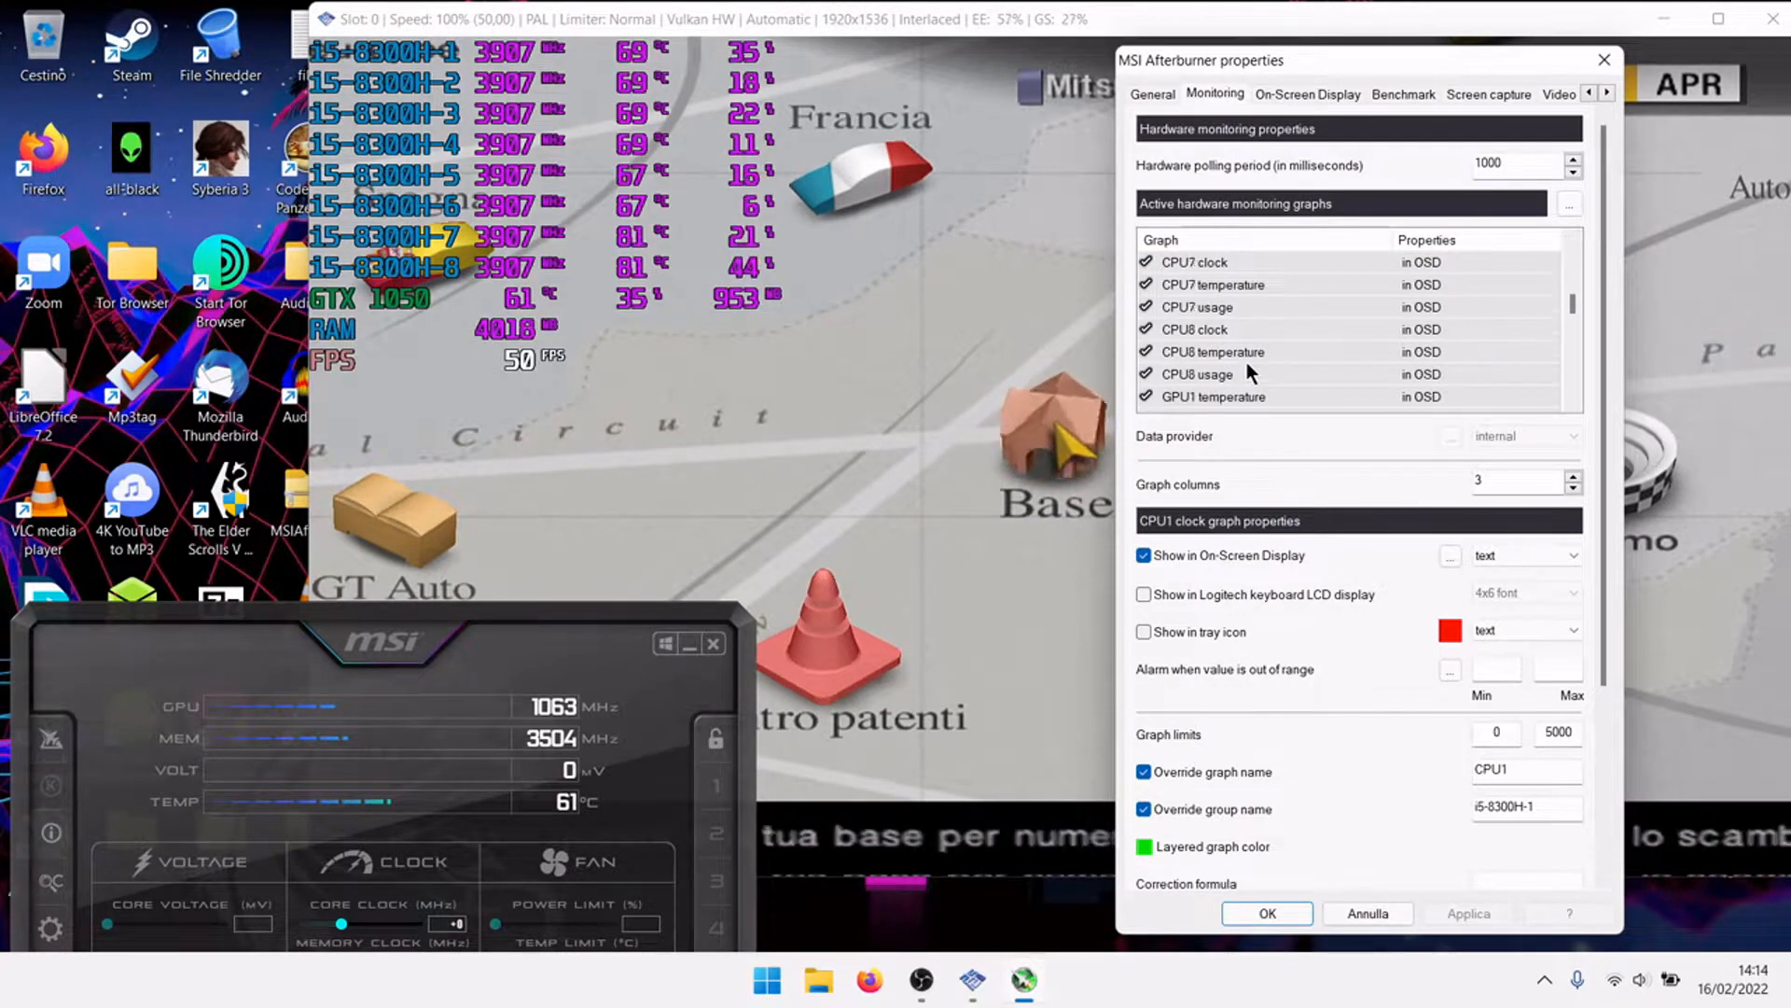
pyautogui.scroll(-8, 1246, 359)
pyautogui.scroll(6, 1244, 351)
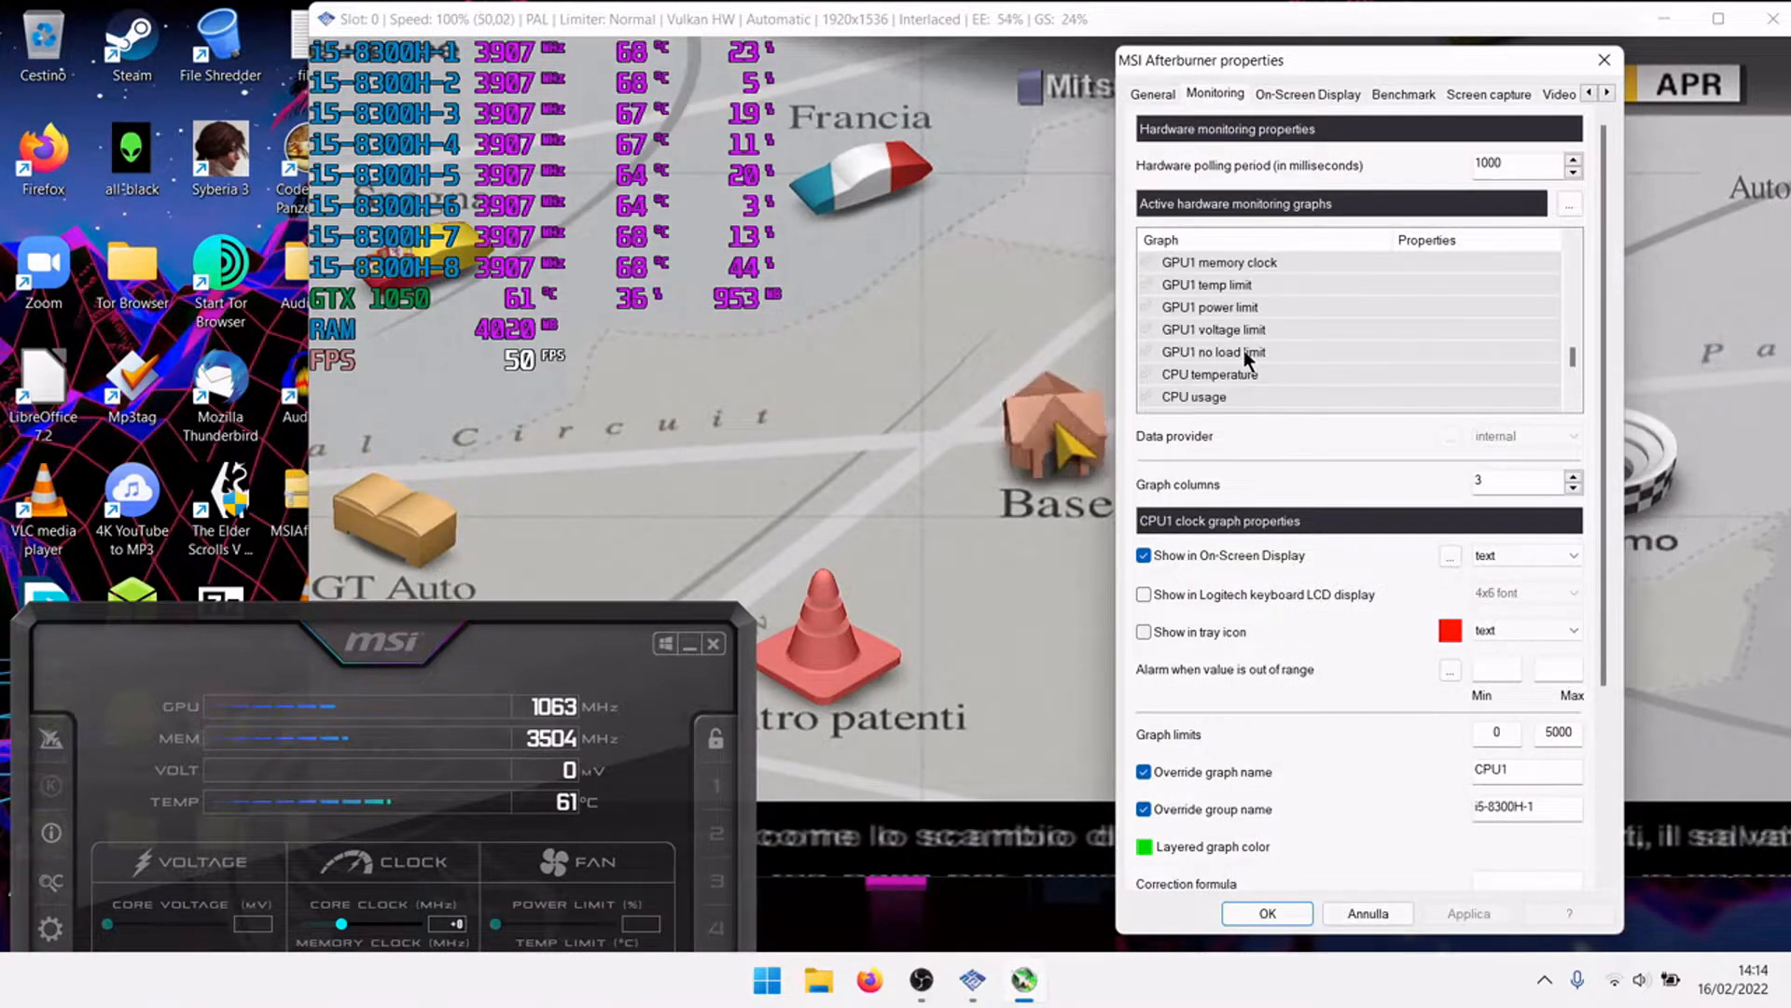
pyautogui.scroll(2, 1244, 350)
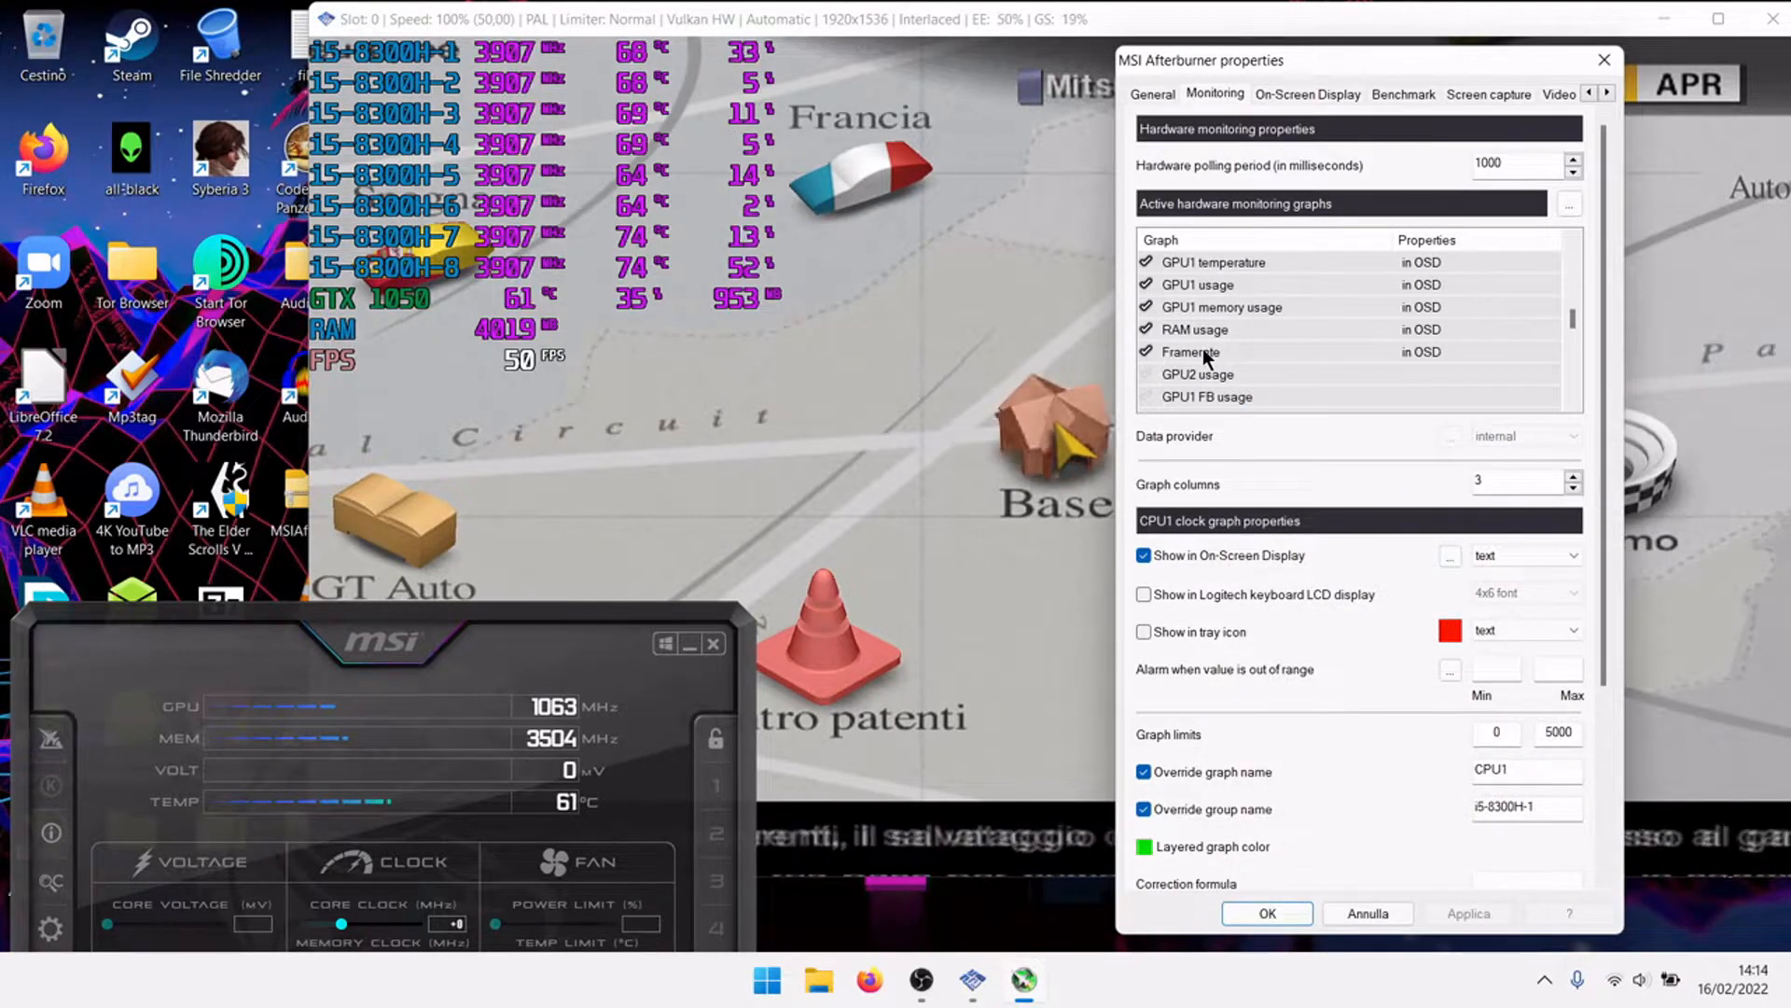
pyautogui.click(1202, 351)
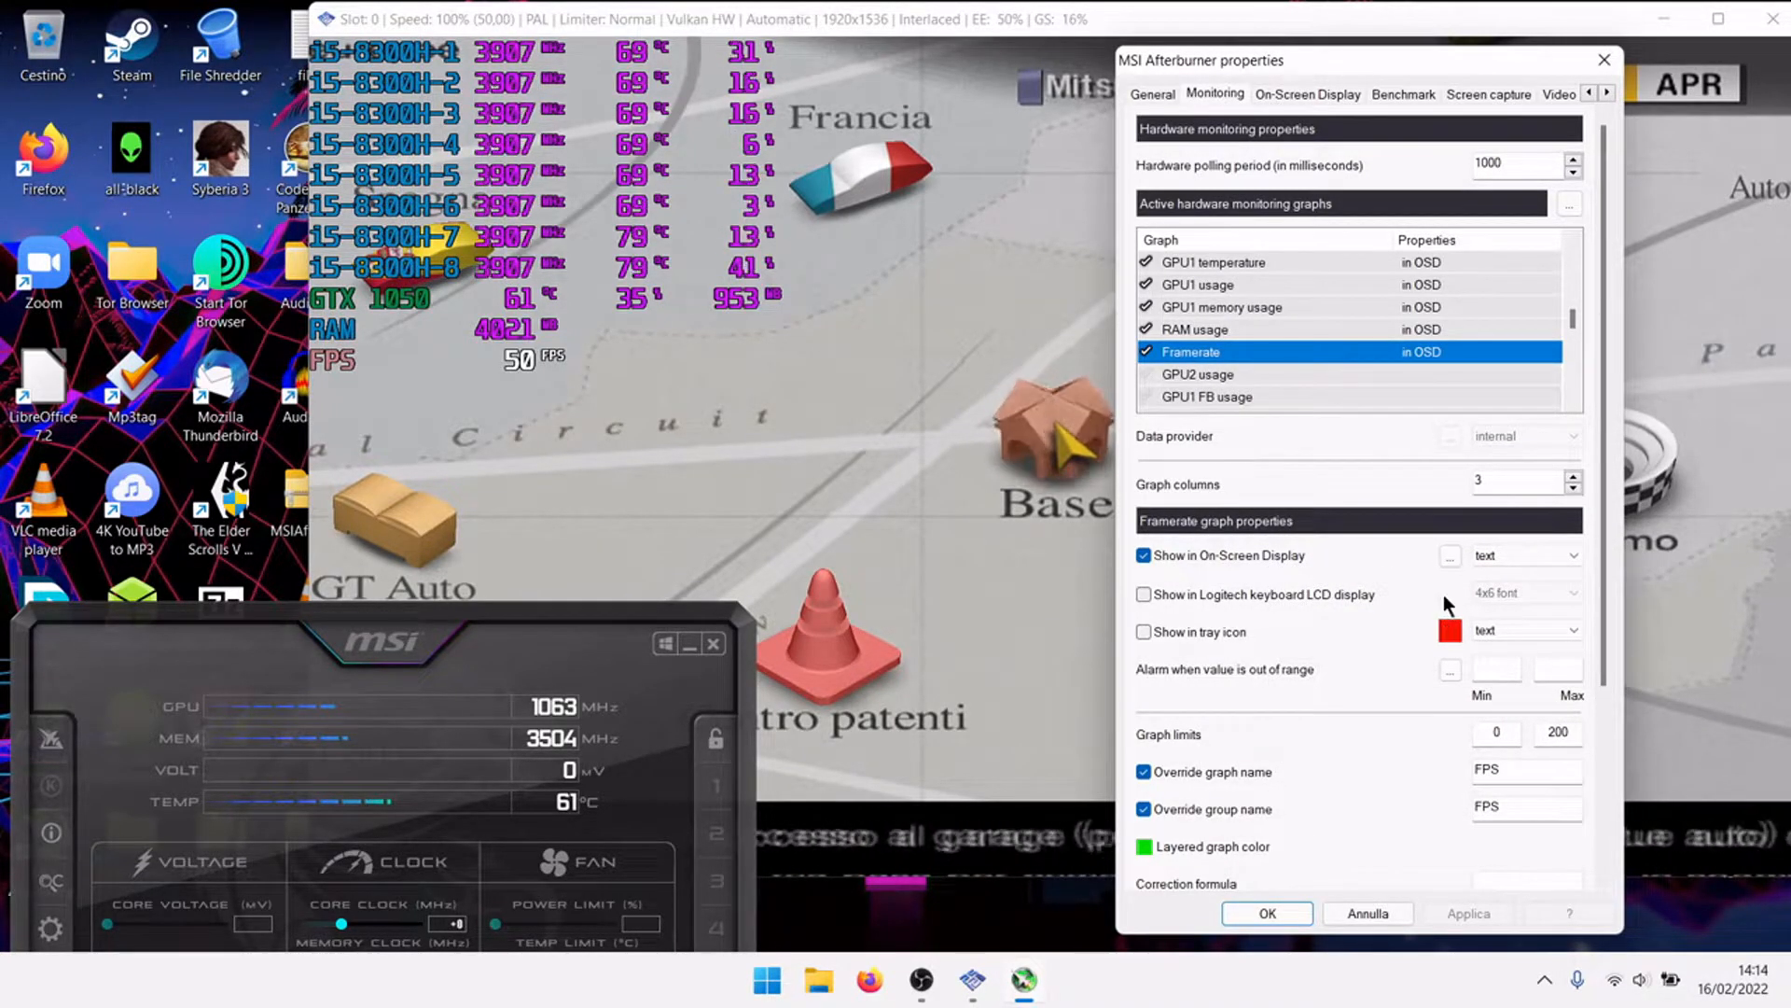
pyautogui.click(1444, 554)
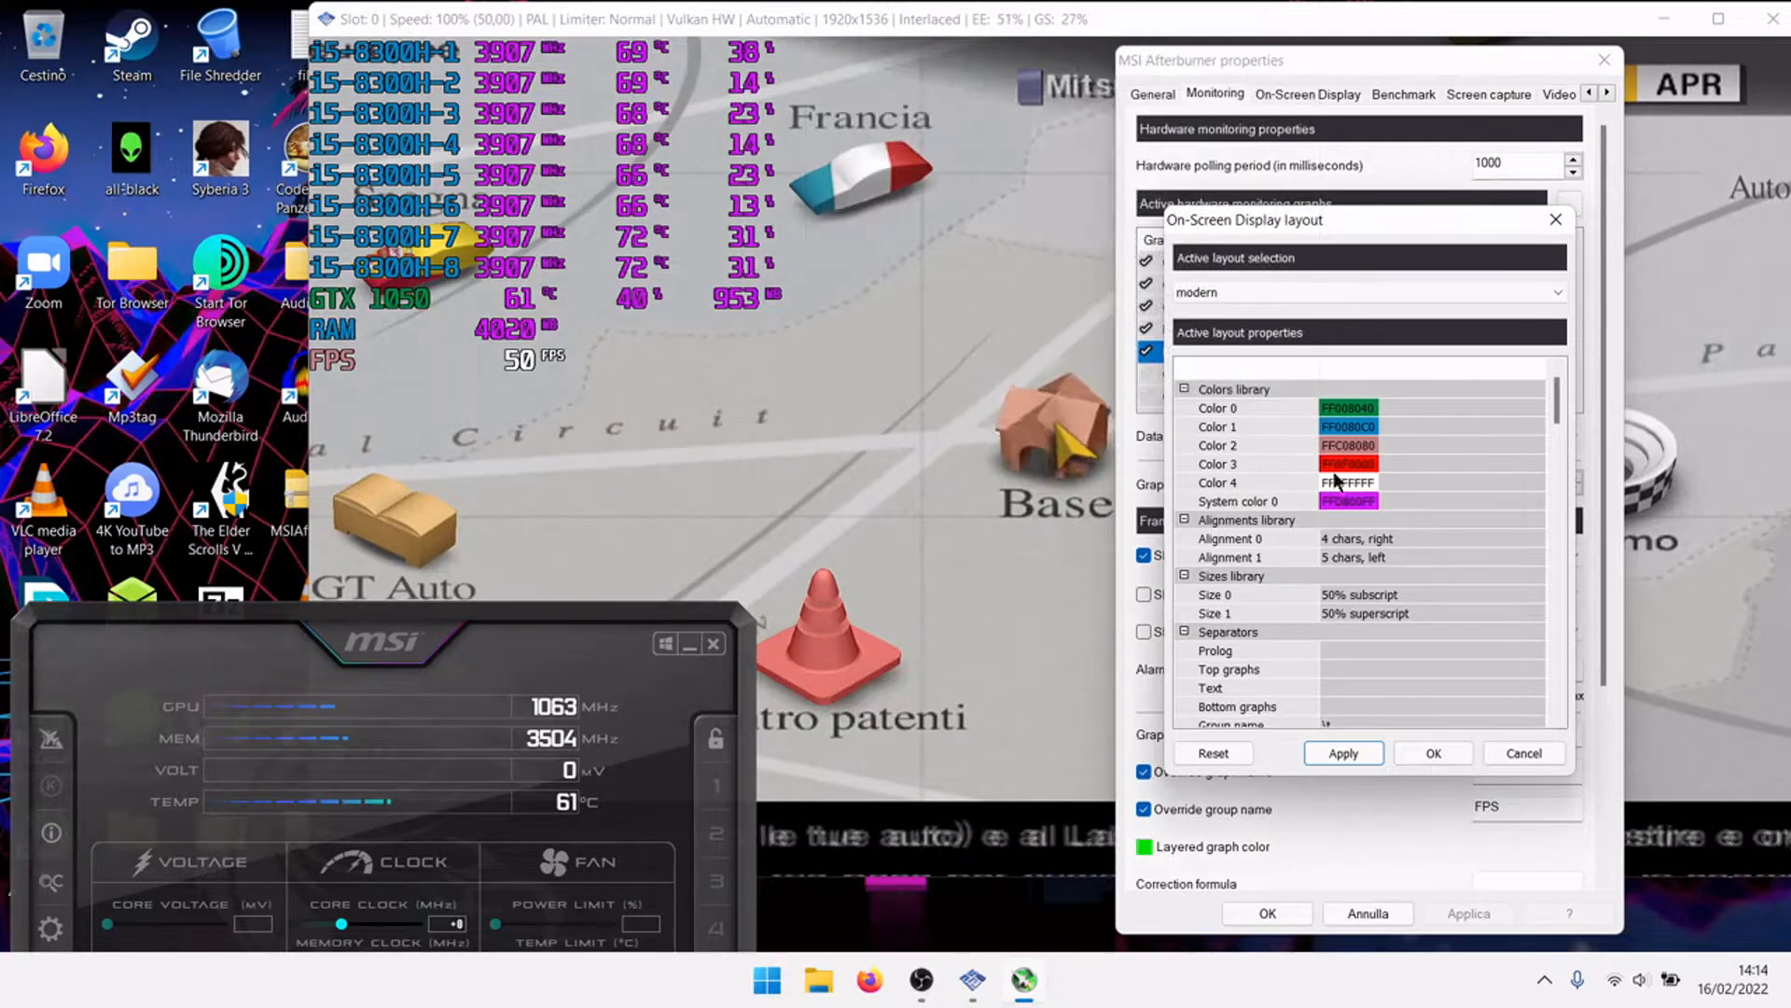
# Set the Framerate entry in the color section just above Value color to the red library color.
pyautogui.scroll(-8, 1333, 491)
pyautogui.scroll(-4, 1287, 524)
pyautogui.scroll(-1, 1279, 518)
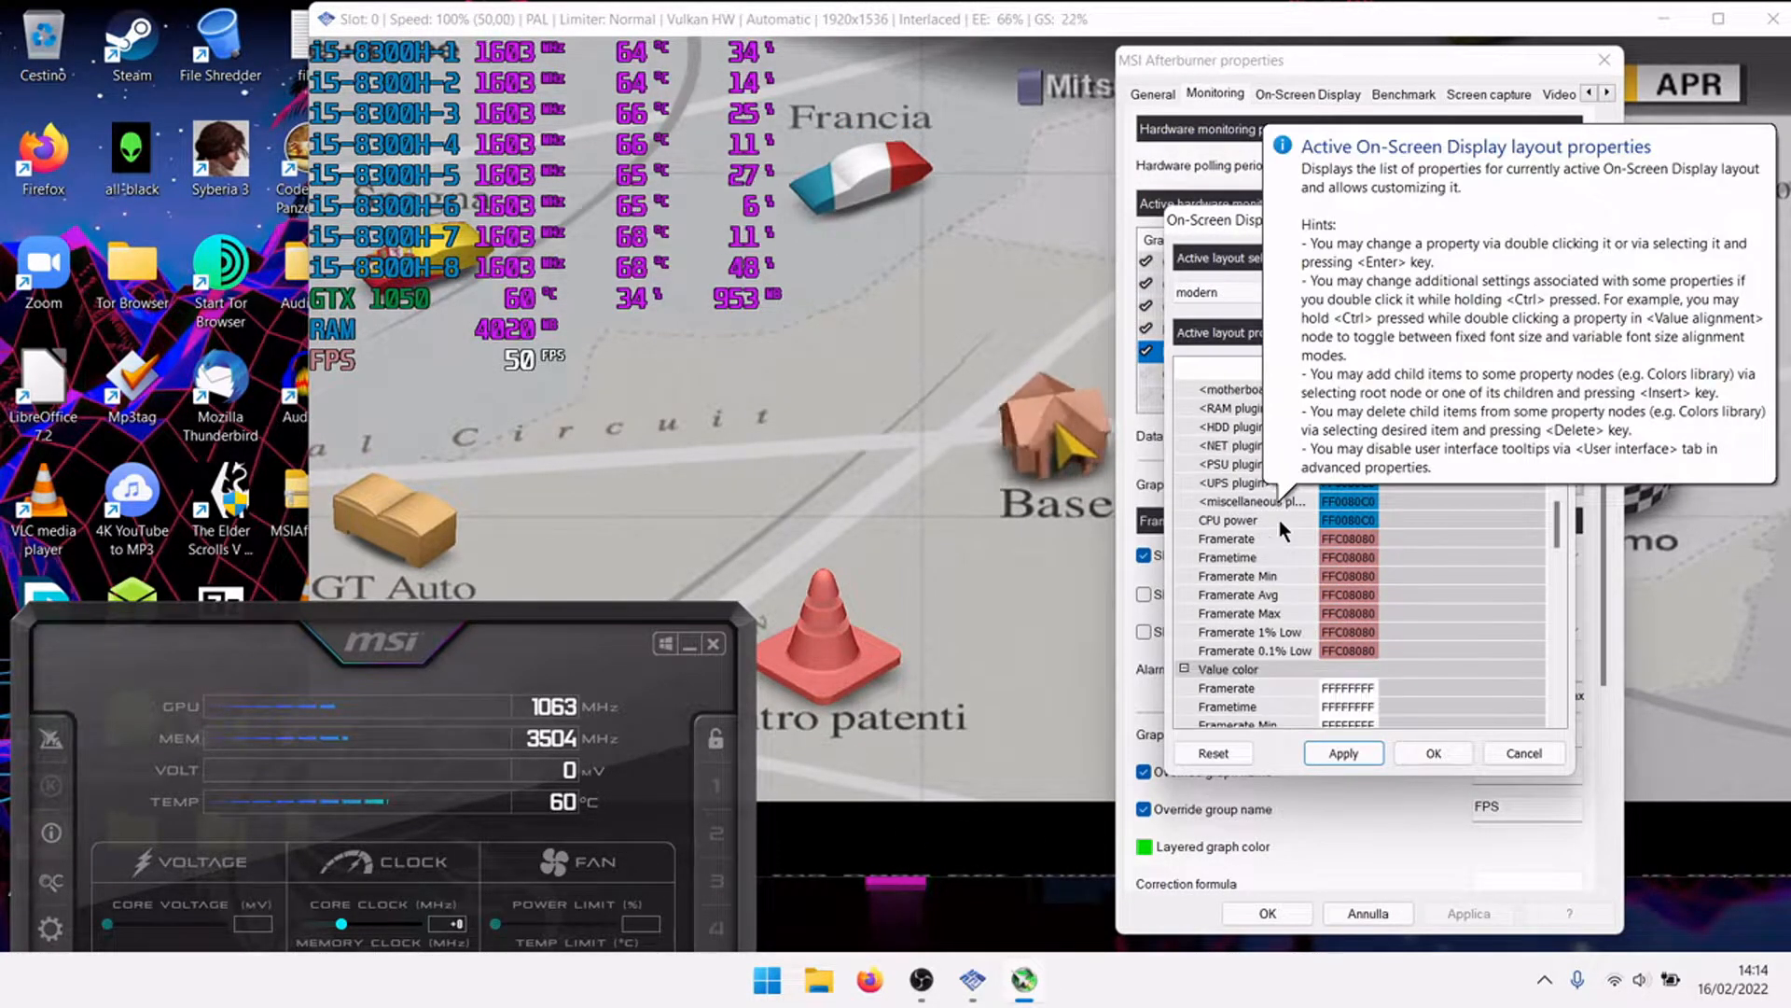
pyautogui.click(1362, 534)
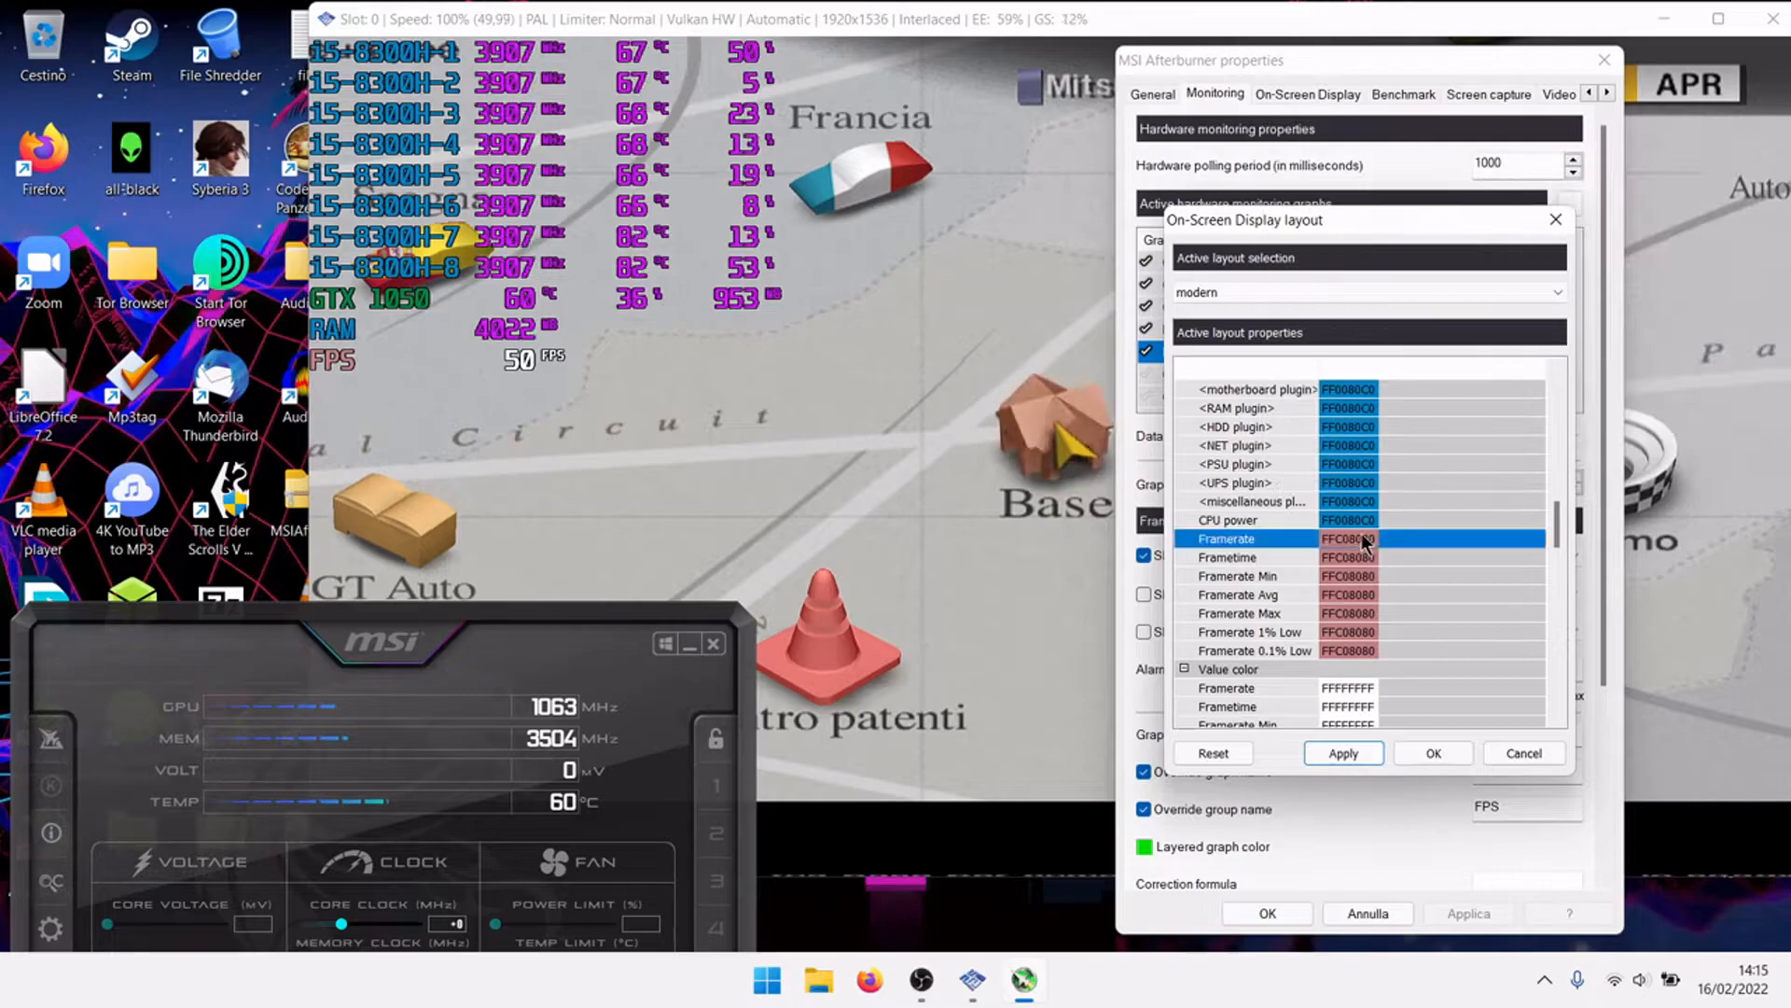
pyautogui.click(1532, 536)
pyautogui.click(1393, 621)
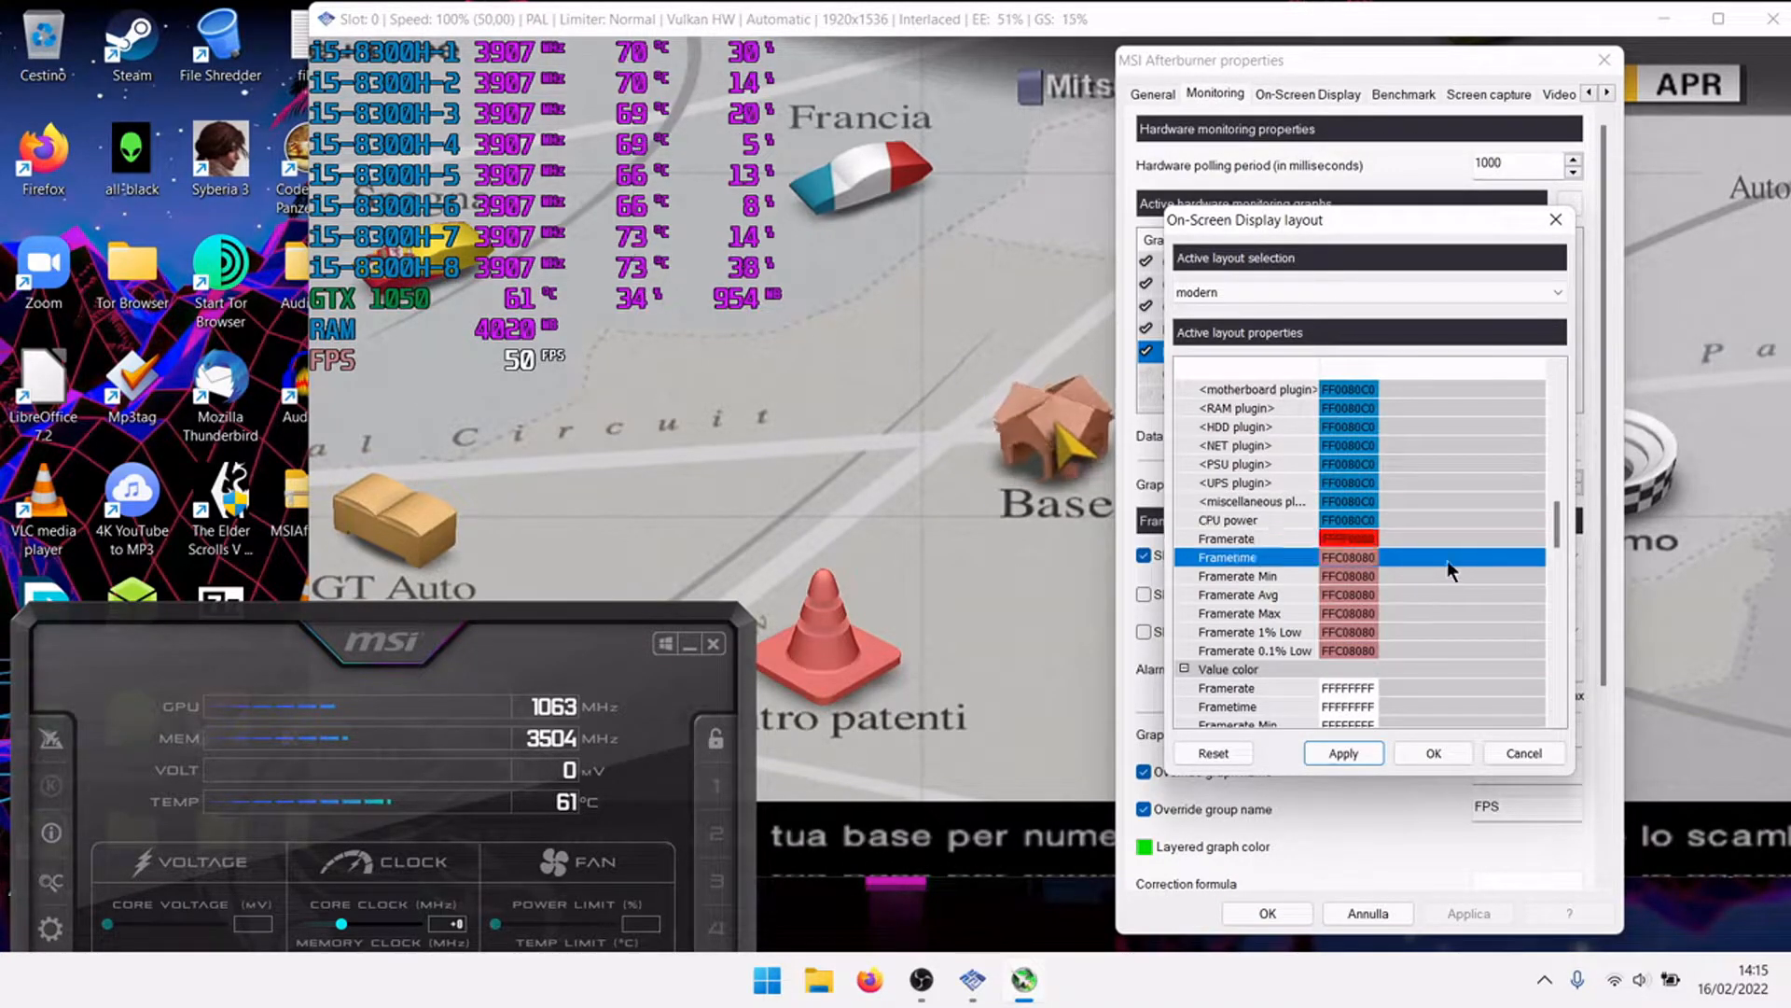
pyautogui.click(1523, 556)
# Choose a color for the lower Framerate entry, just above the Group size section, and apply the layout changes.
pyautogui.scroll(-7, 1284, 542)
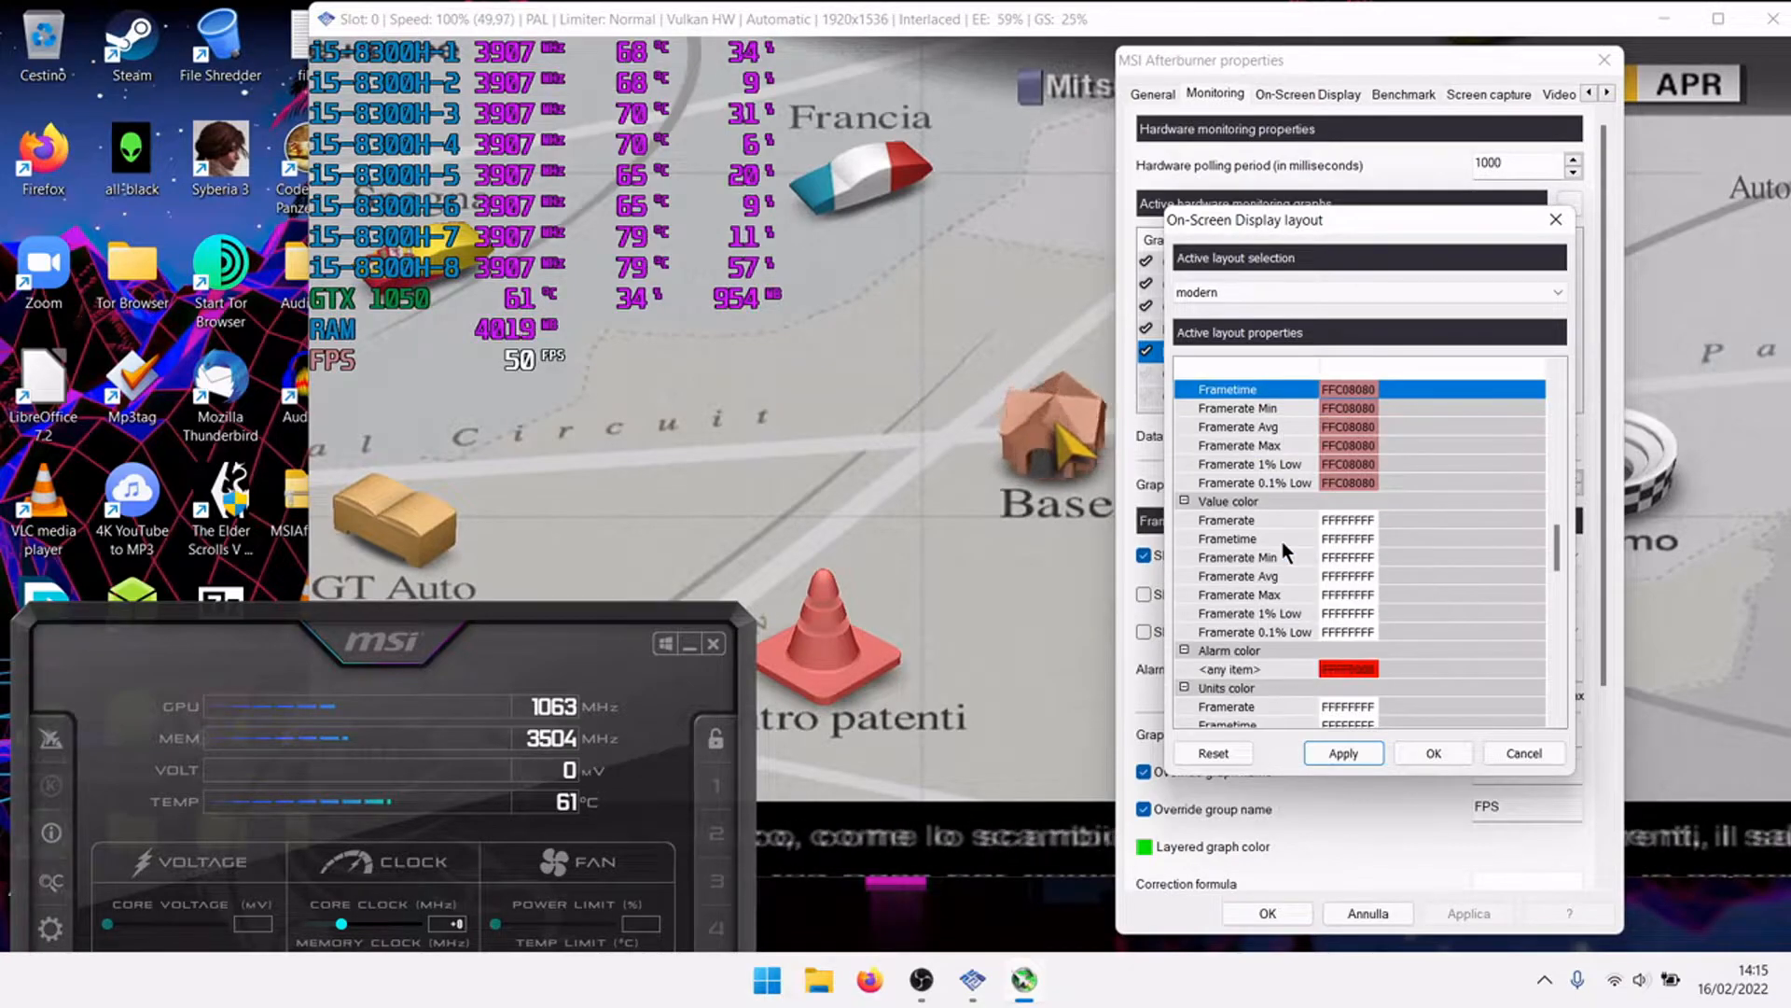
pyautogui.scroll(-10, 1304, 456)
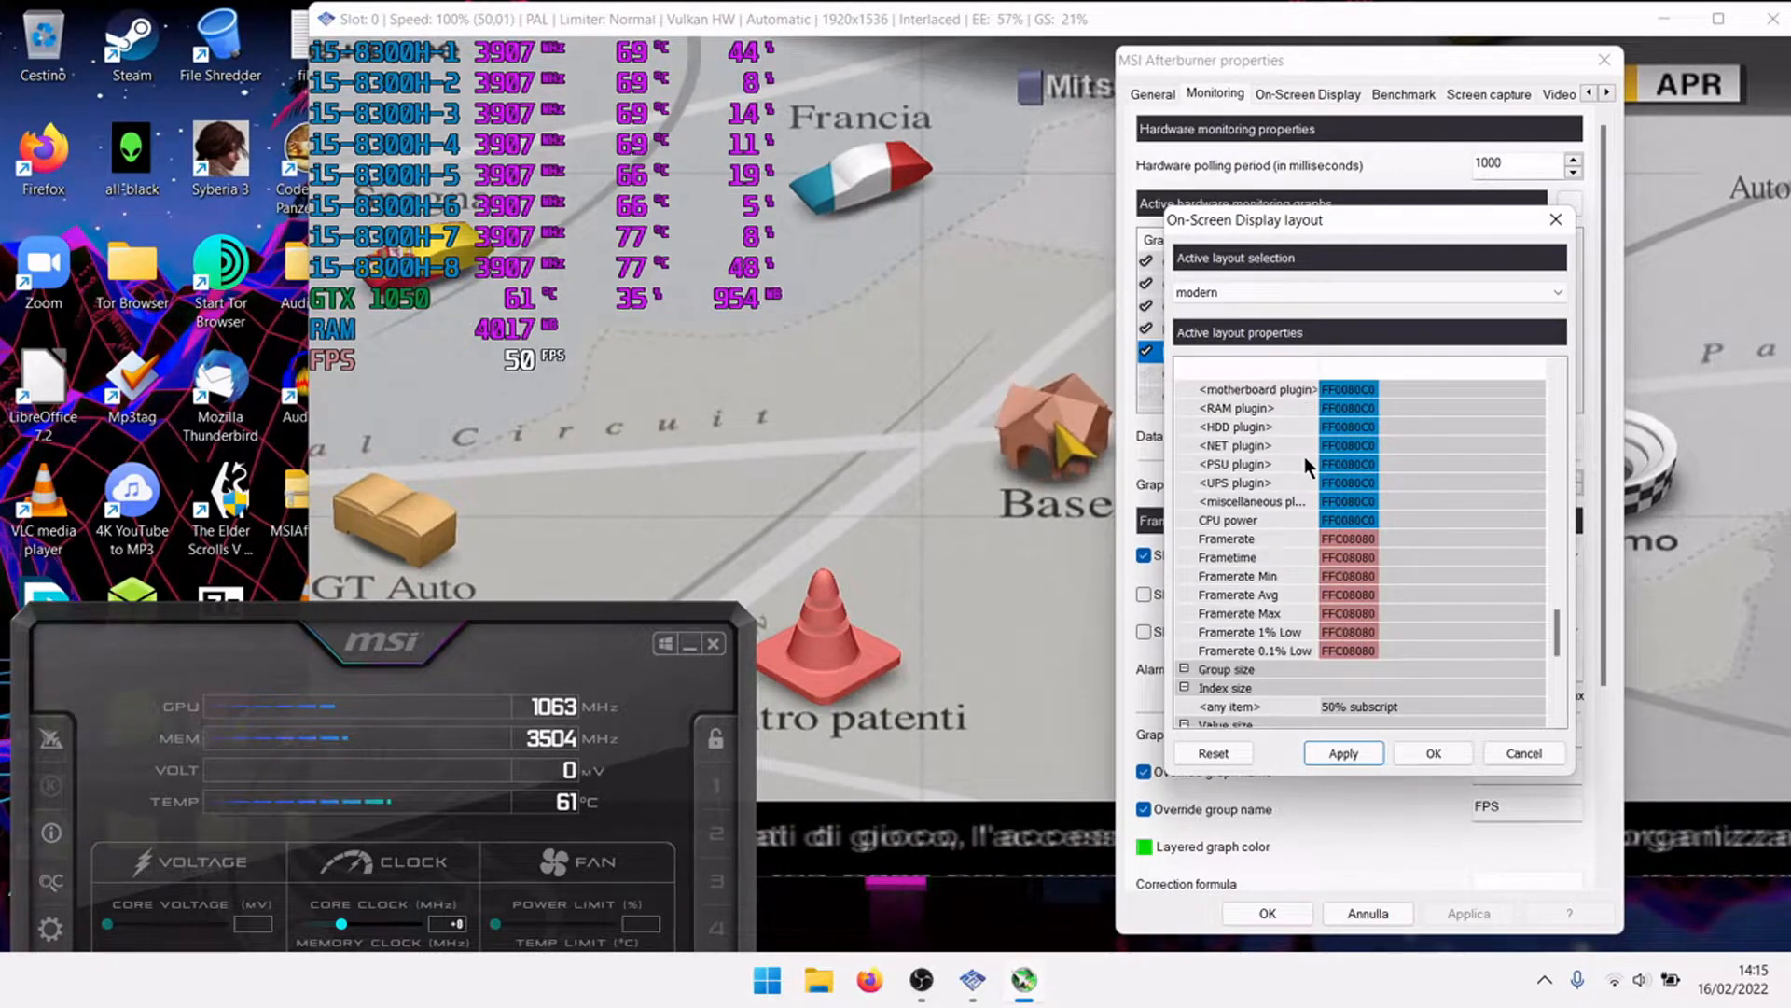
pyautogui.click(1353, 537)
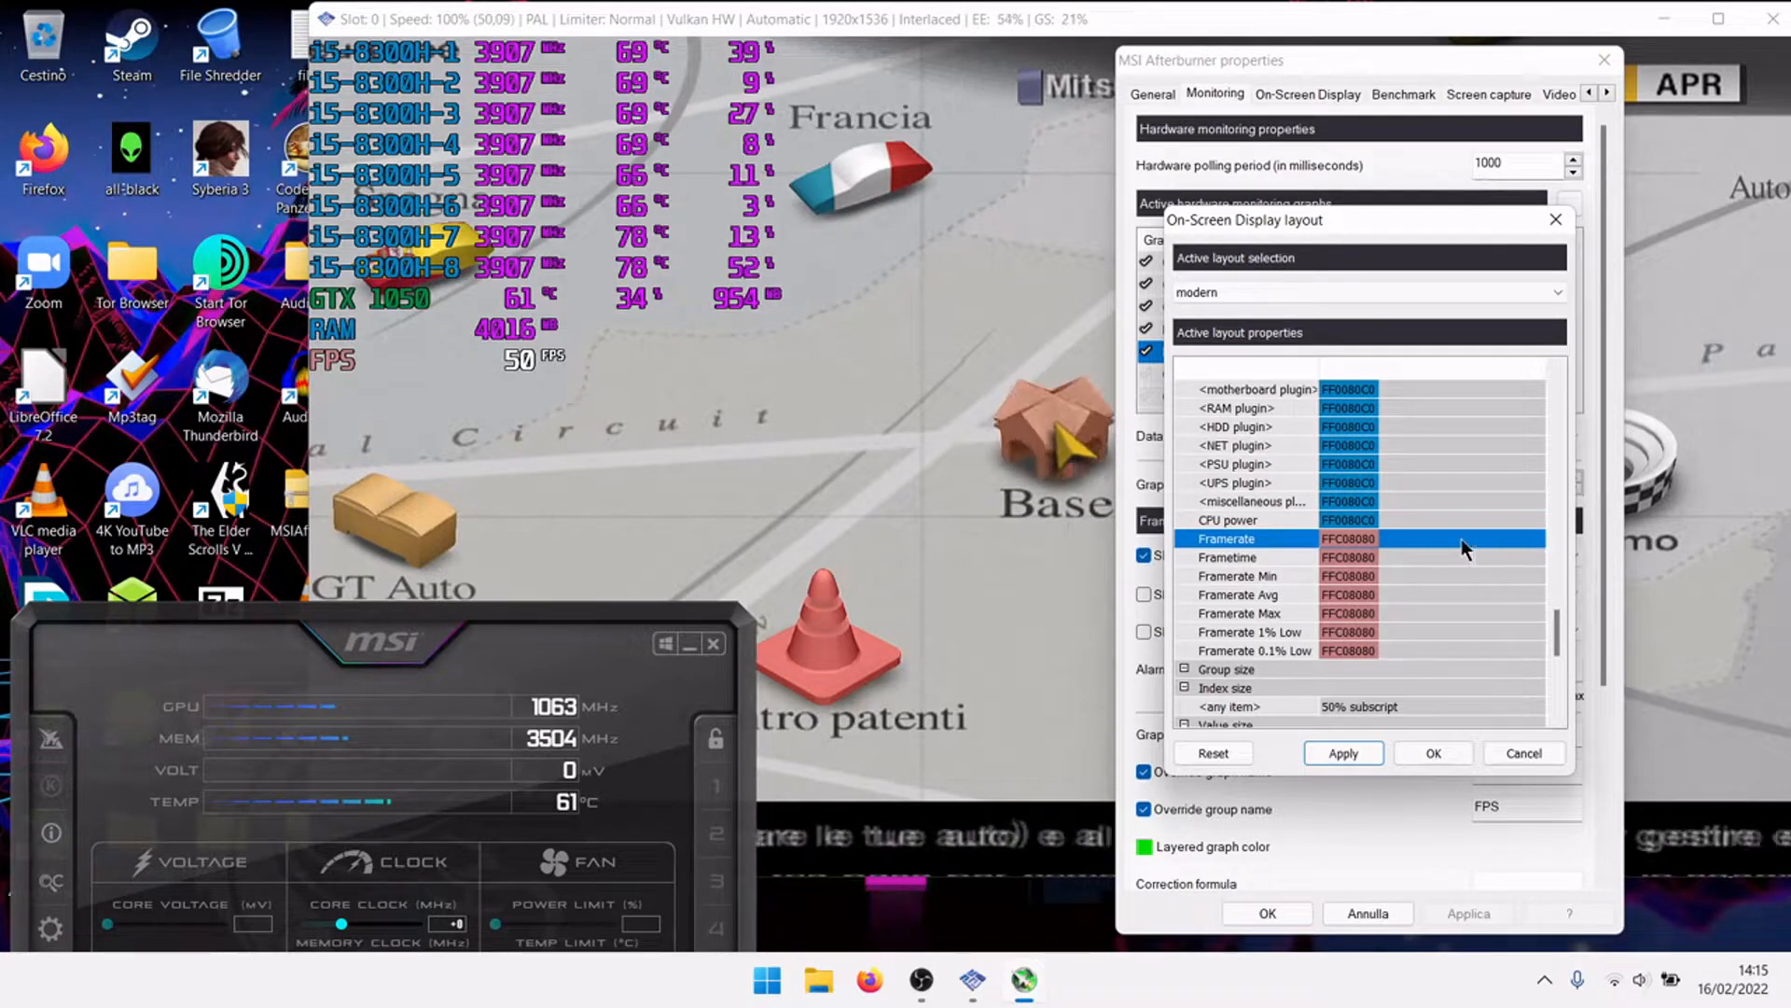
pyautogui.click(1342, 537)
pyautogui.click(1341, 538)
pyautogui.click(1343, 600)
pyautogui.scroll(-3, 1341, 585)
pyautogui.scroll(-4, 1341, 585)
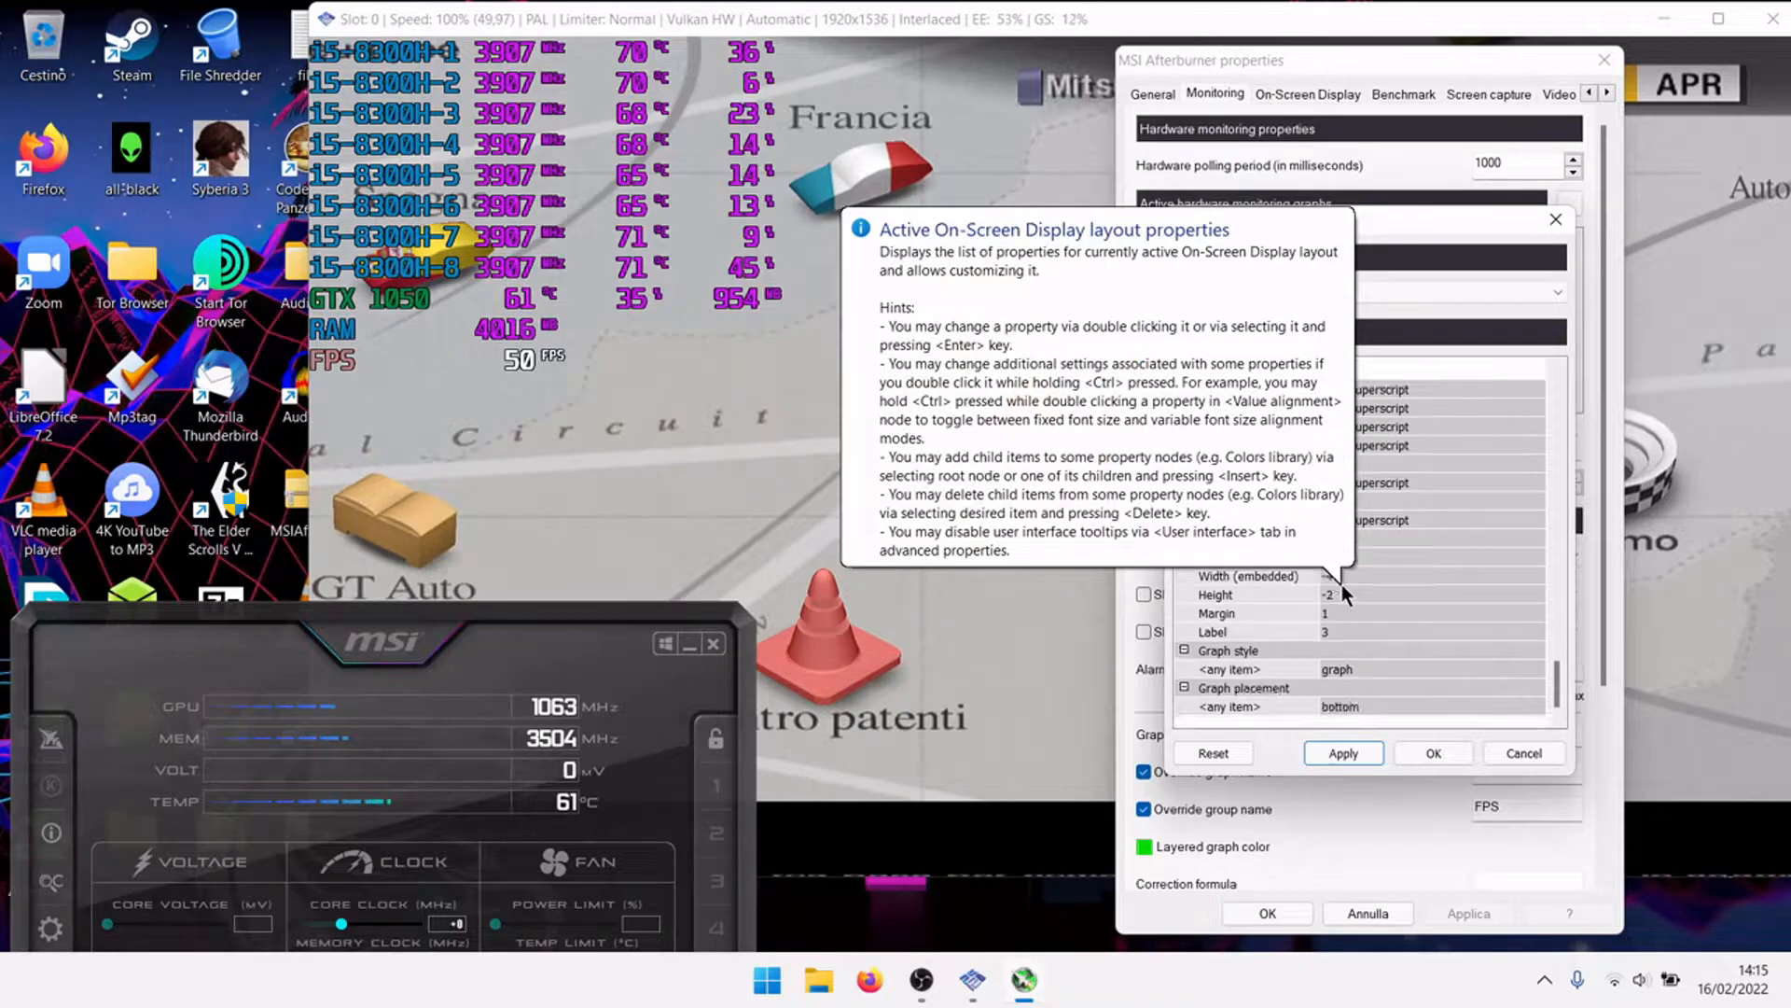
pyautogui.click(1364, 752)
# Change Color 2 in the Colors library to bright yellow, FFEAFF33.
pyautogui.scroll(8, 1269, 527)
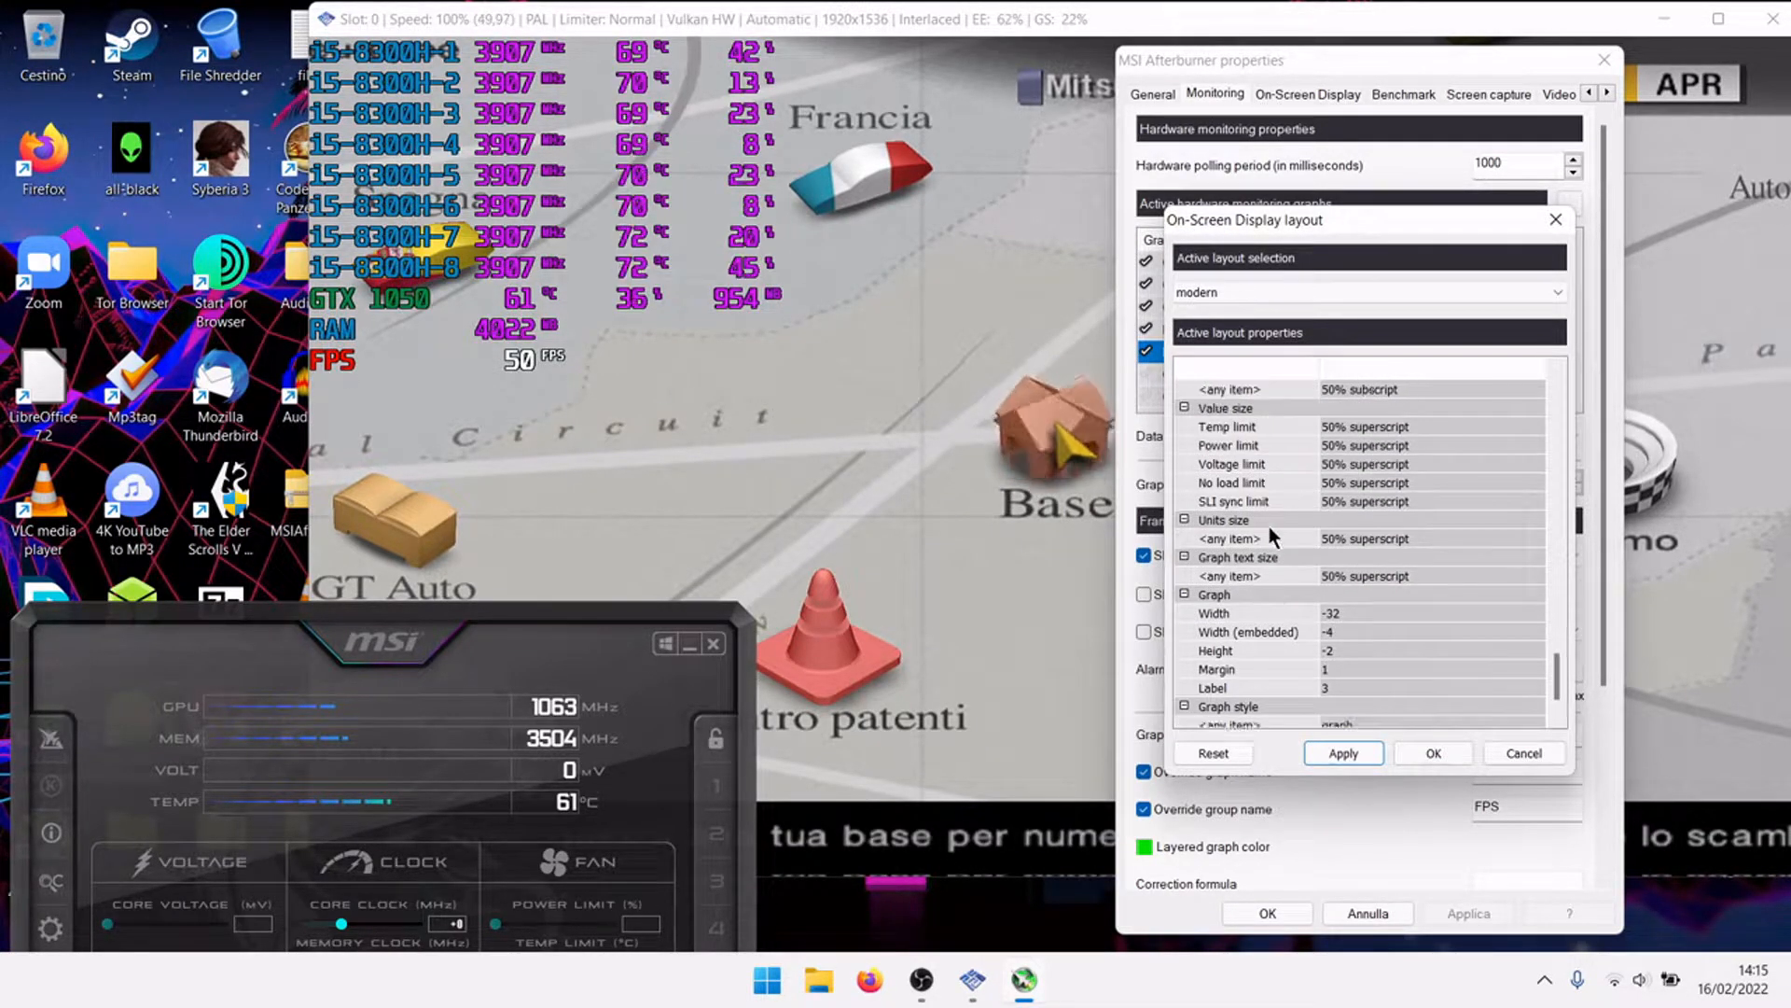
pyautogui.scroll(10, 1280, 516)
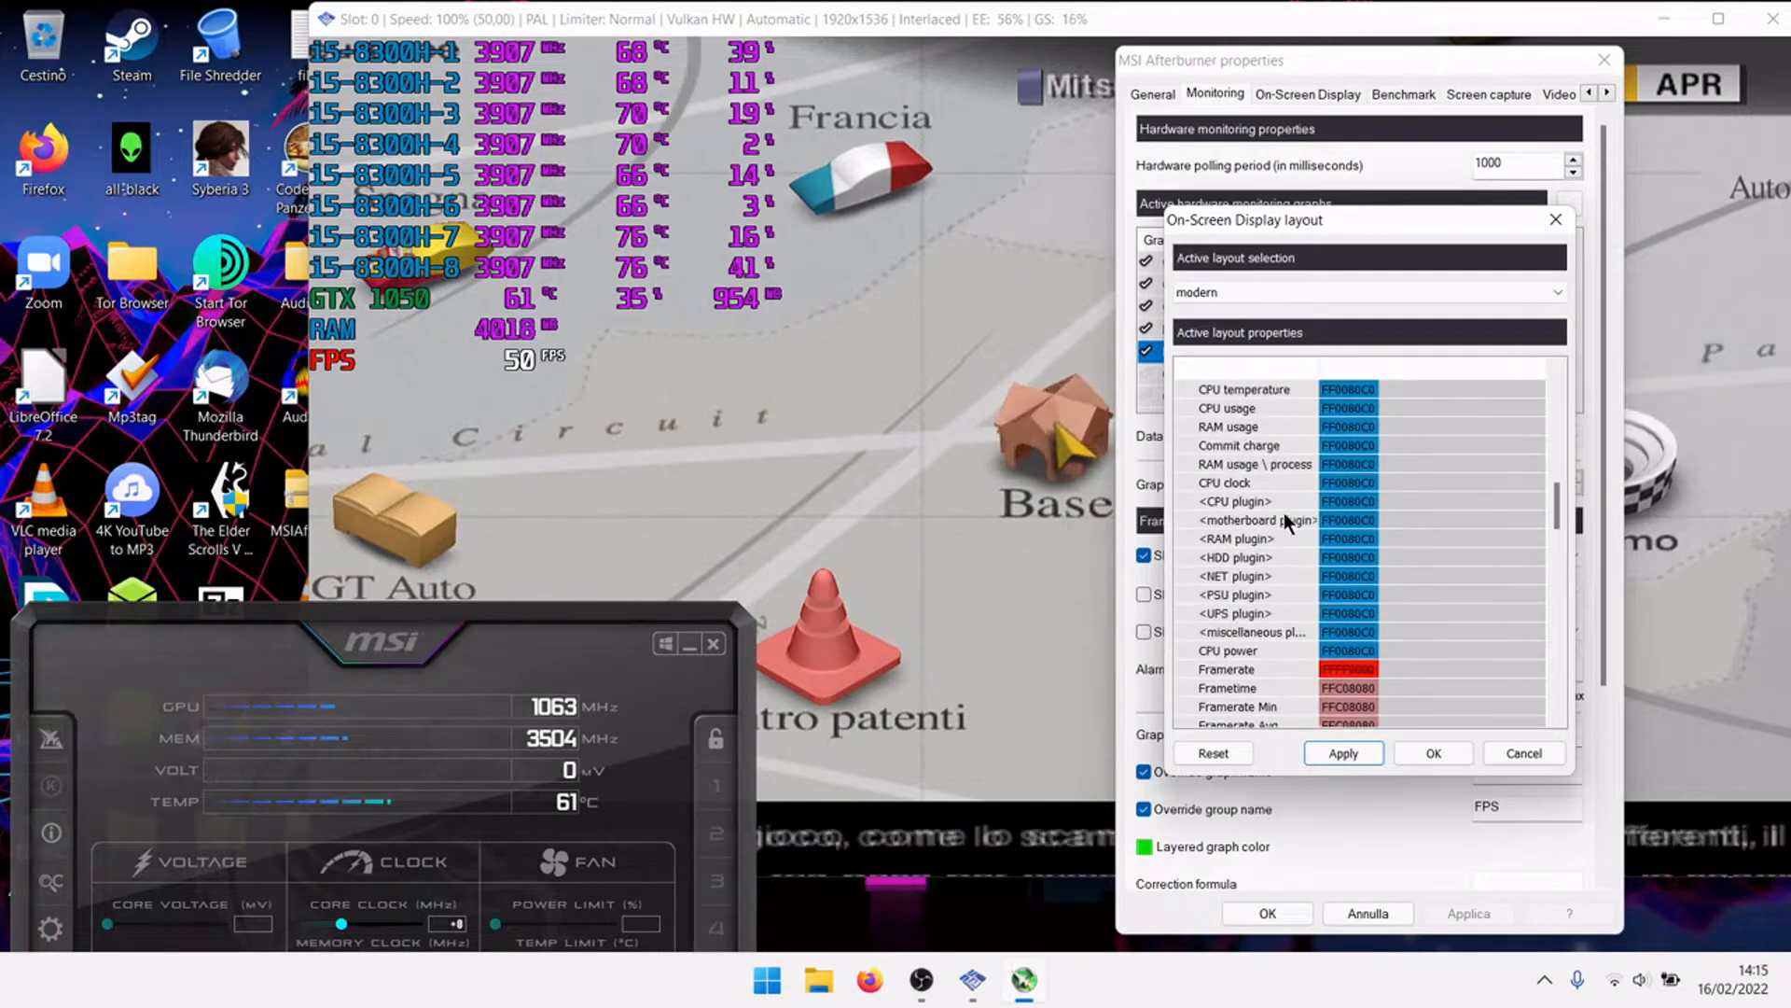
pyautogui.scroll(4, 1292, 501)
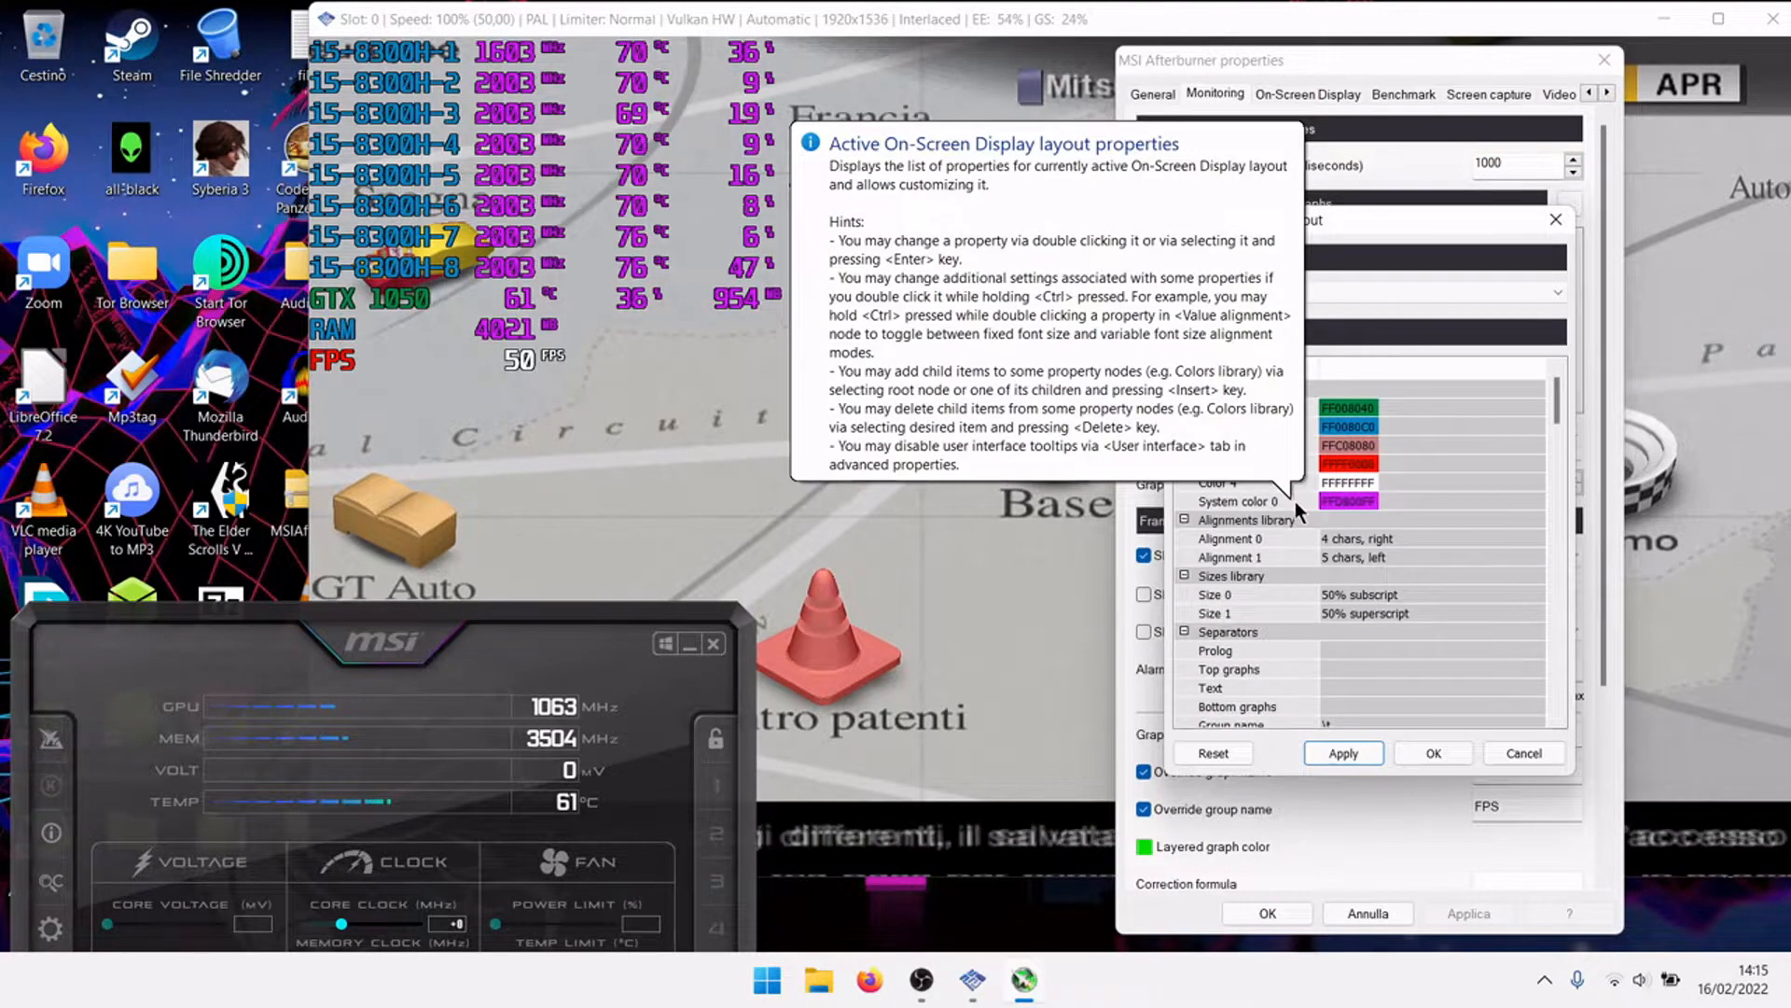
pyautogui.click(1344, 447)
pyautogui.doubleClick(1341, 446)
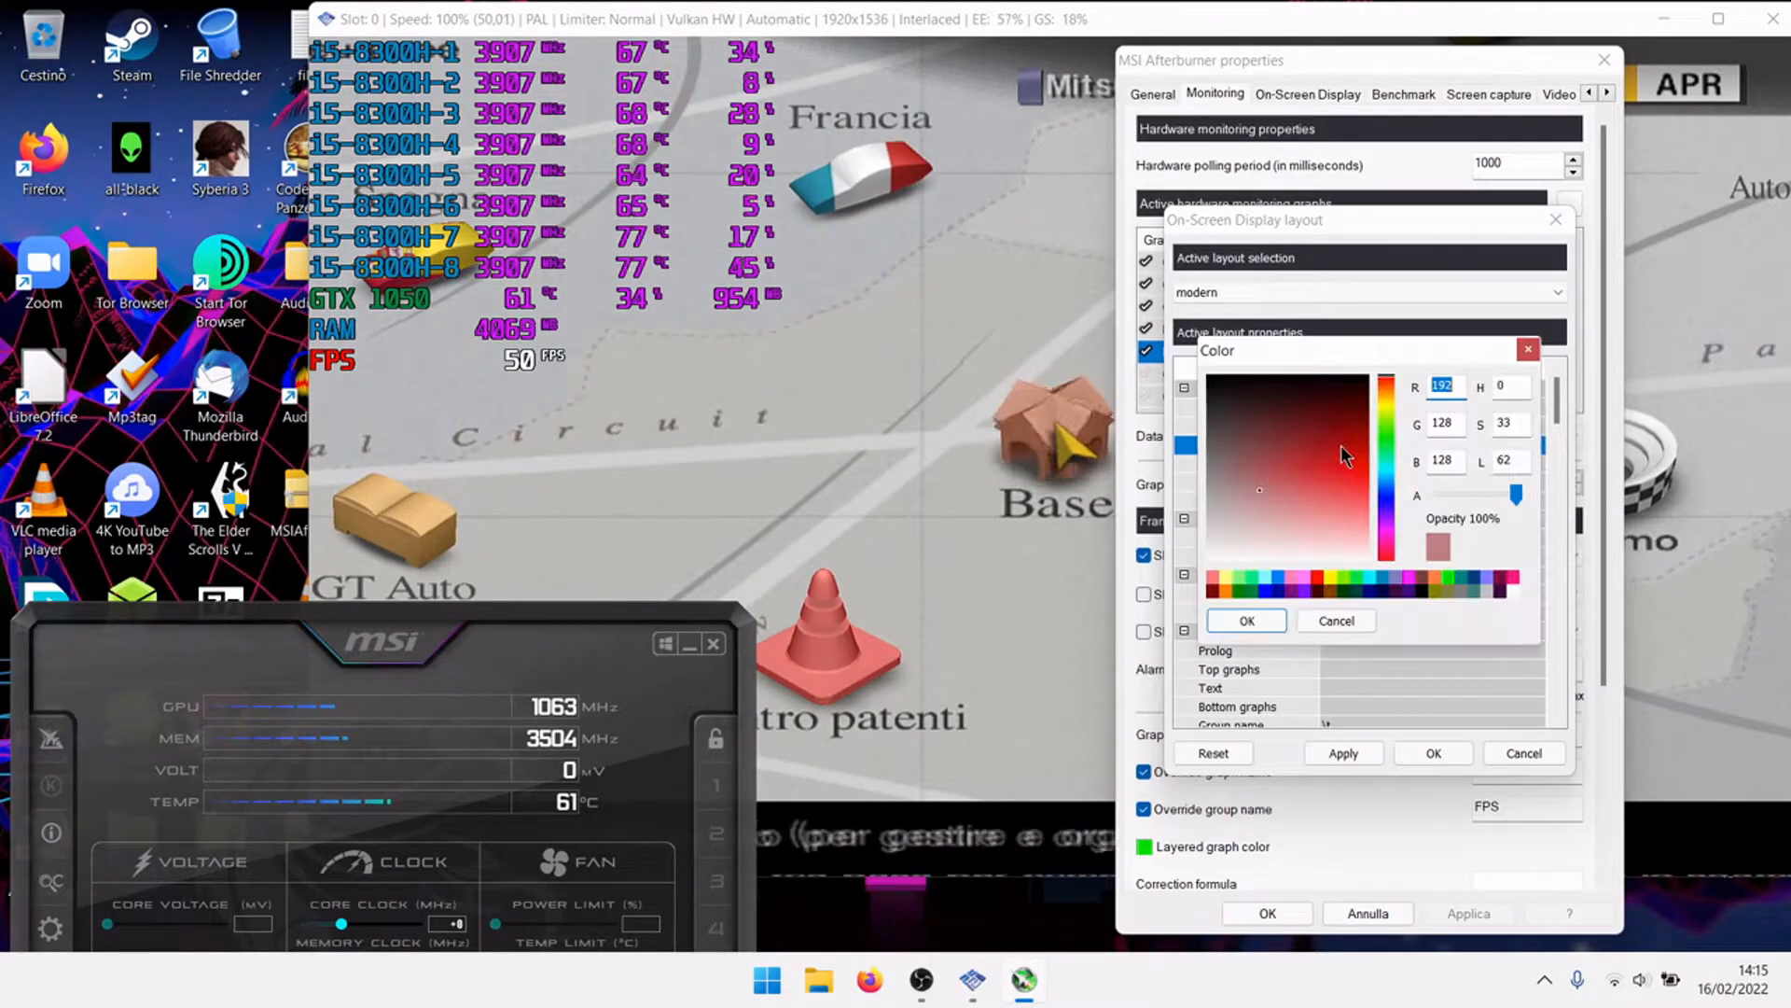
pyautogui.click(1391, 428)
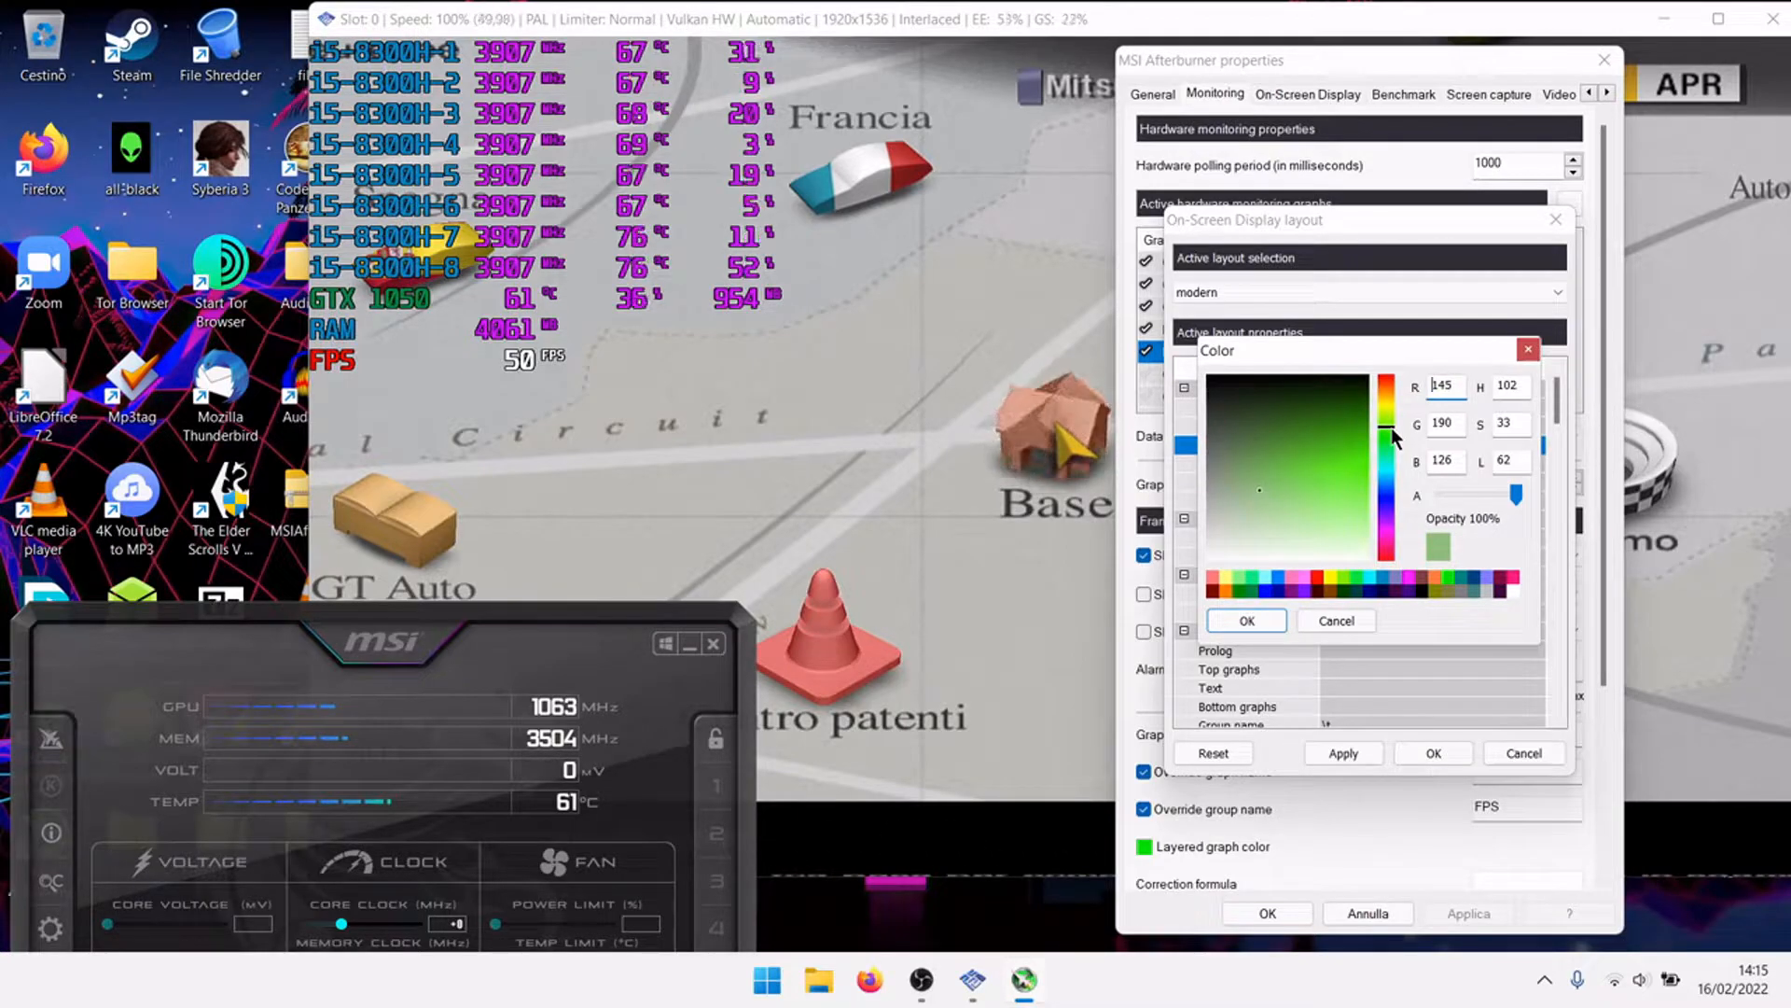
pyautogui.moveTo(1392, 427); pyautogui.dragTo(1390, 408)
pyautogui.moveTo(1336, 458); pyautogui.dragTo(1369, 486)
pyautogui.click(1246, 616)
# Set the RAM usage \ process entry under Group color to the yellow library color FFEAFF33.
pyautogui.scroll(-6, 1351, 506)
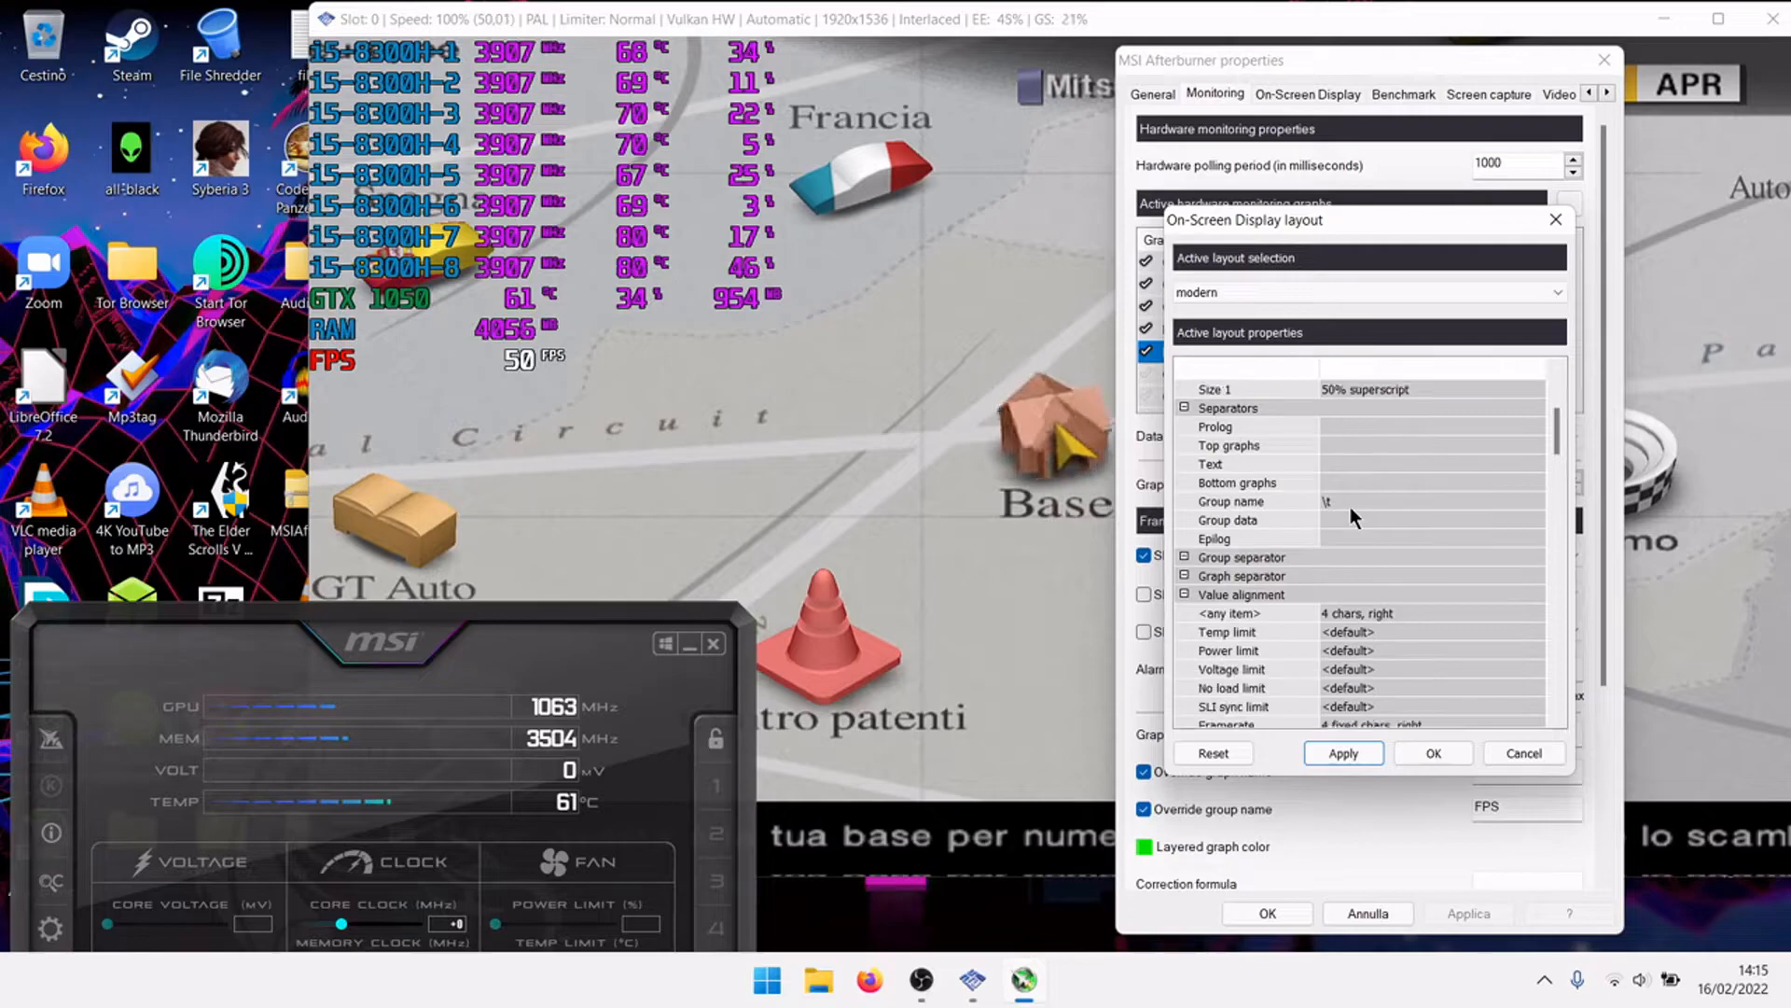
pyautogui.scroll(-3, 1351, 505)
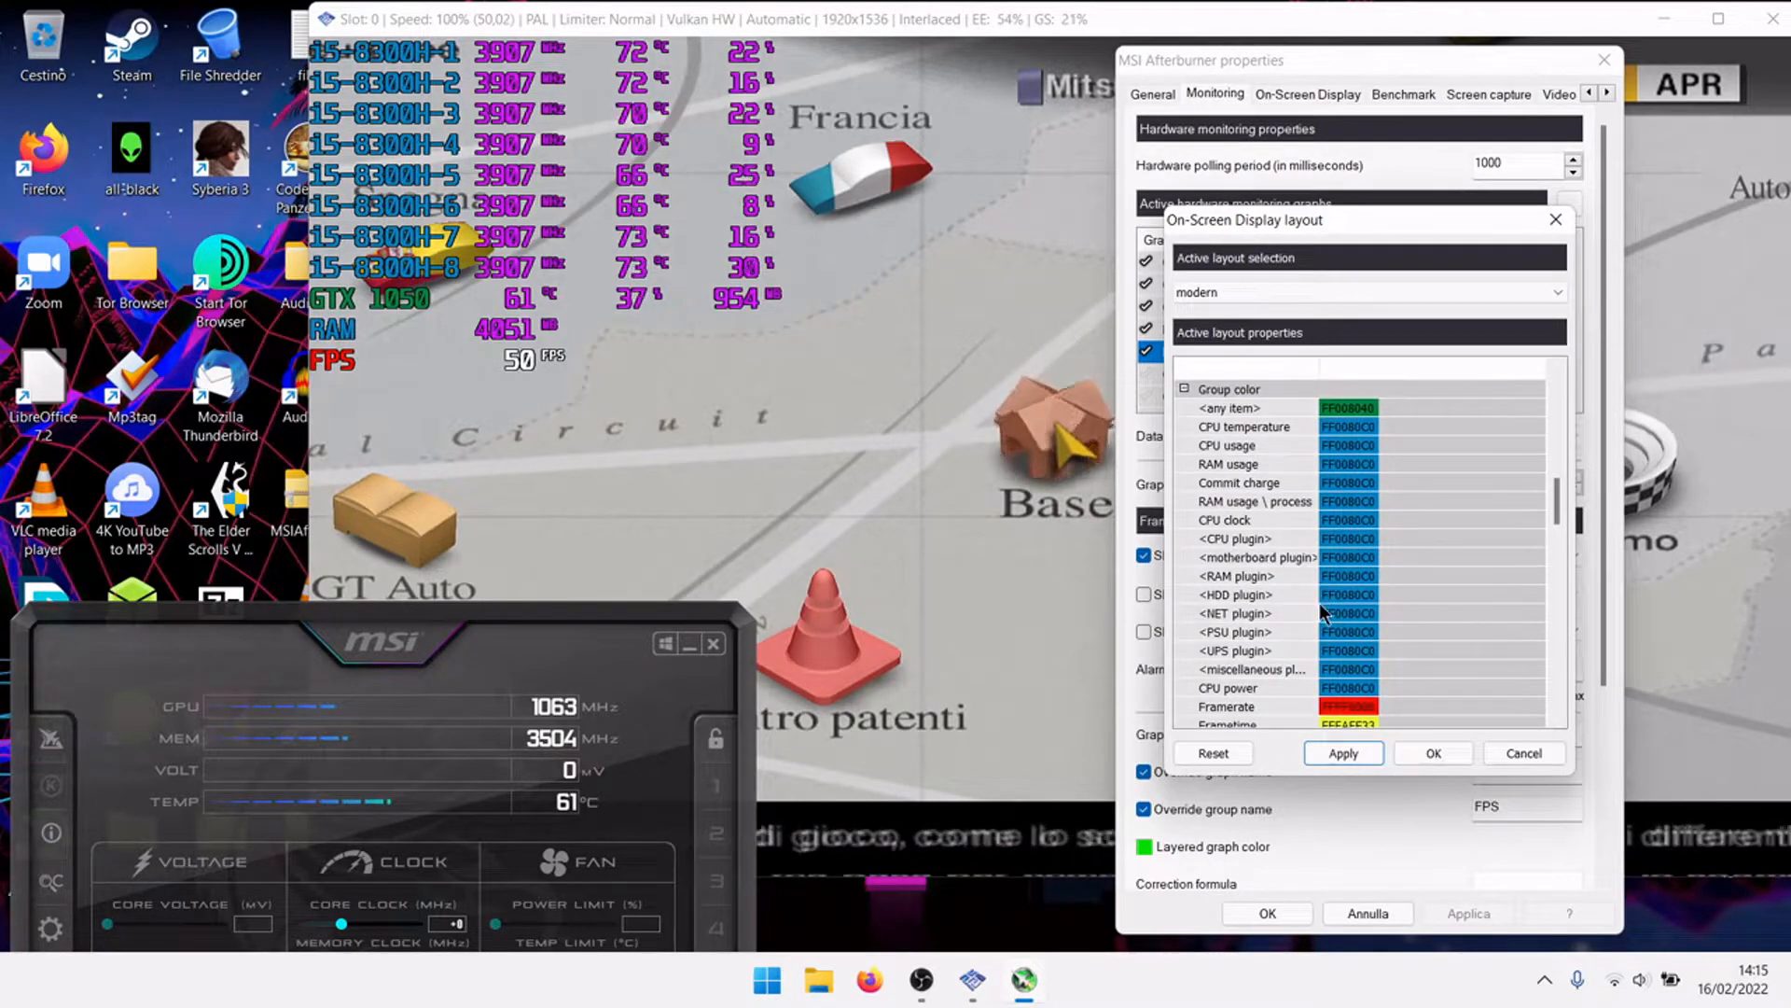
pyautogui.click(1331, 502)
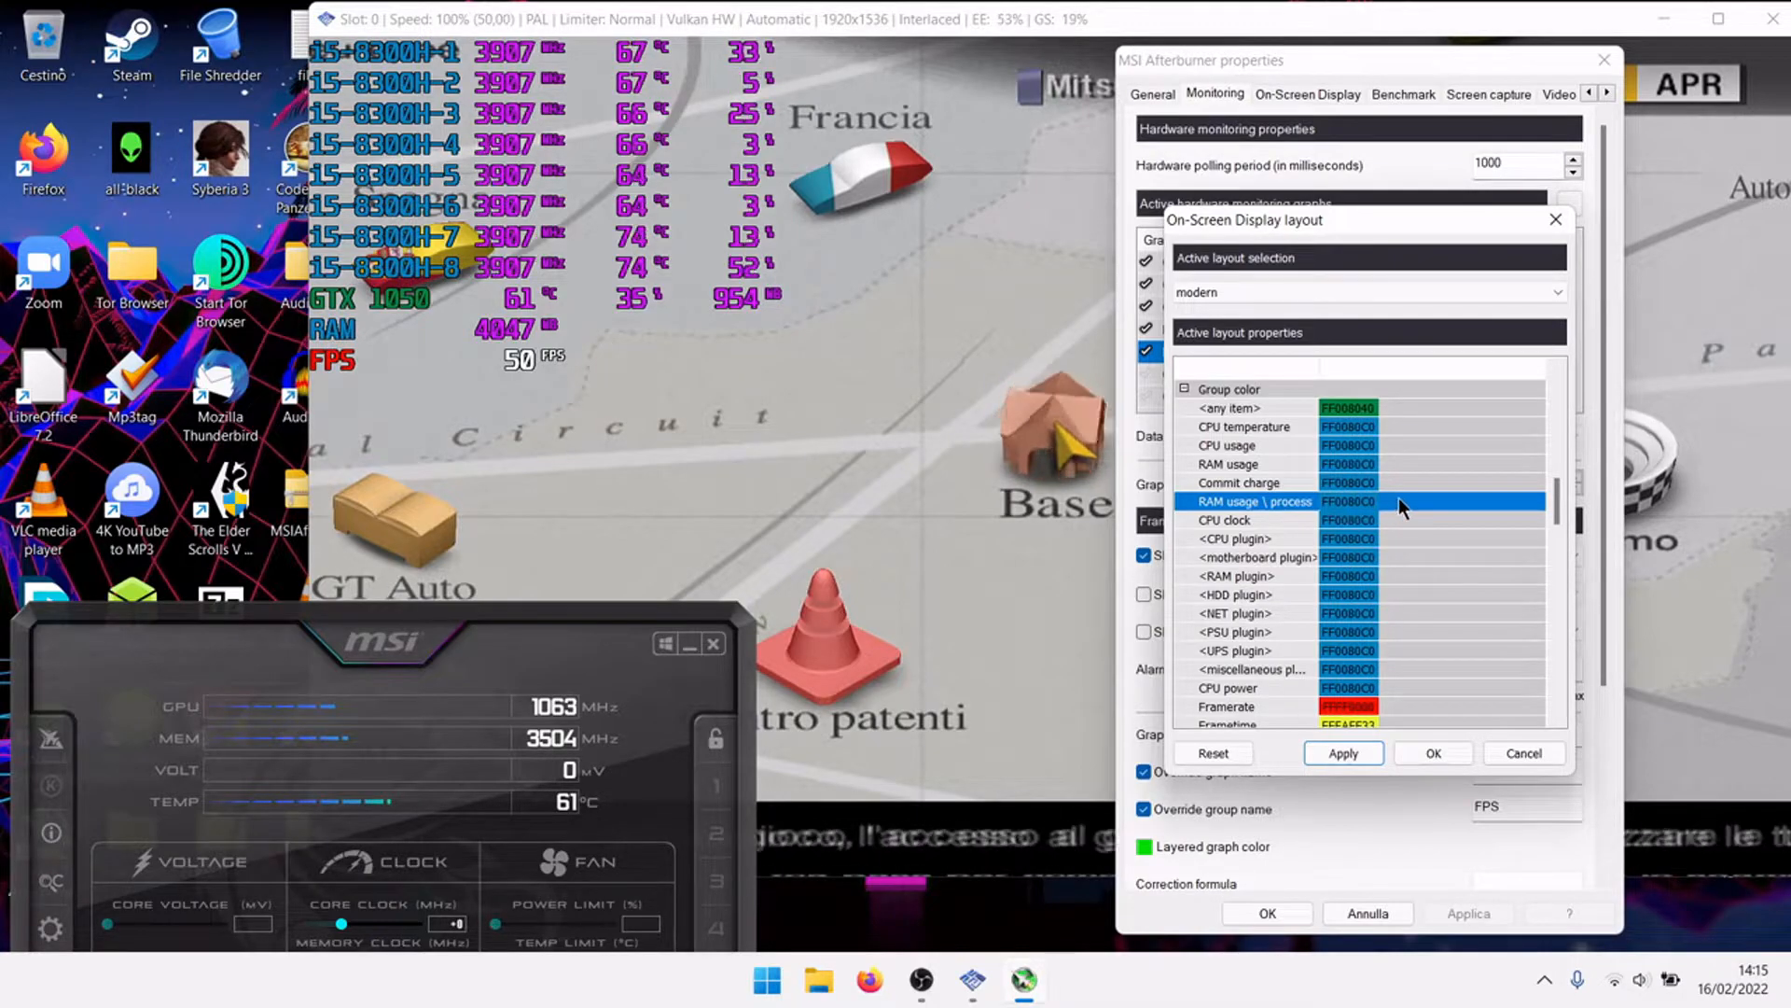
pyautogui.click(1363, 498)
pyautogui.click(1362, 498)
pyautogui.click(1359, 559)
# Set the RAM usage \ process entry under Graph color to the yellow library color FFEAFF33.
pyautogui.scroll(-5, 1366, 544)
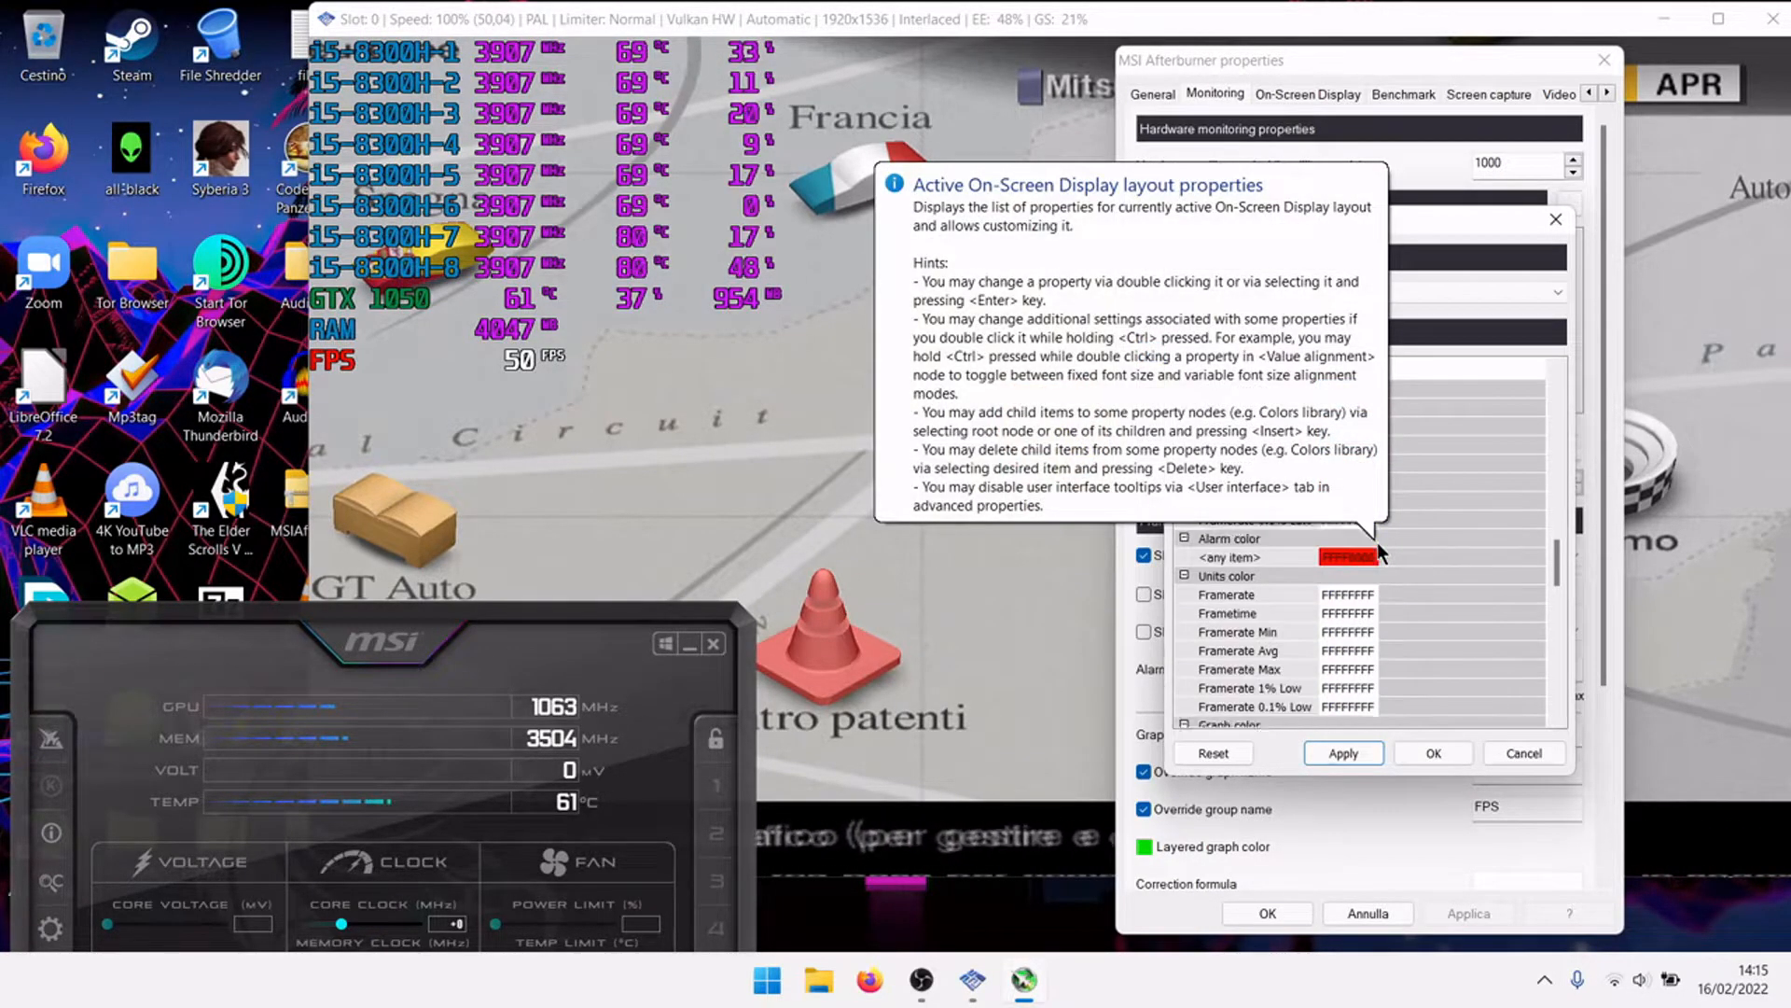
pyautogui.scroll(-2, 1377, 541)
pyautogui.doubleClick(1340, 608)
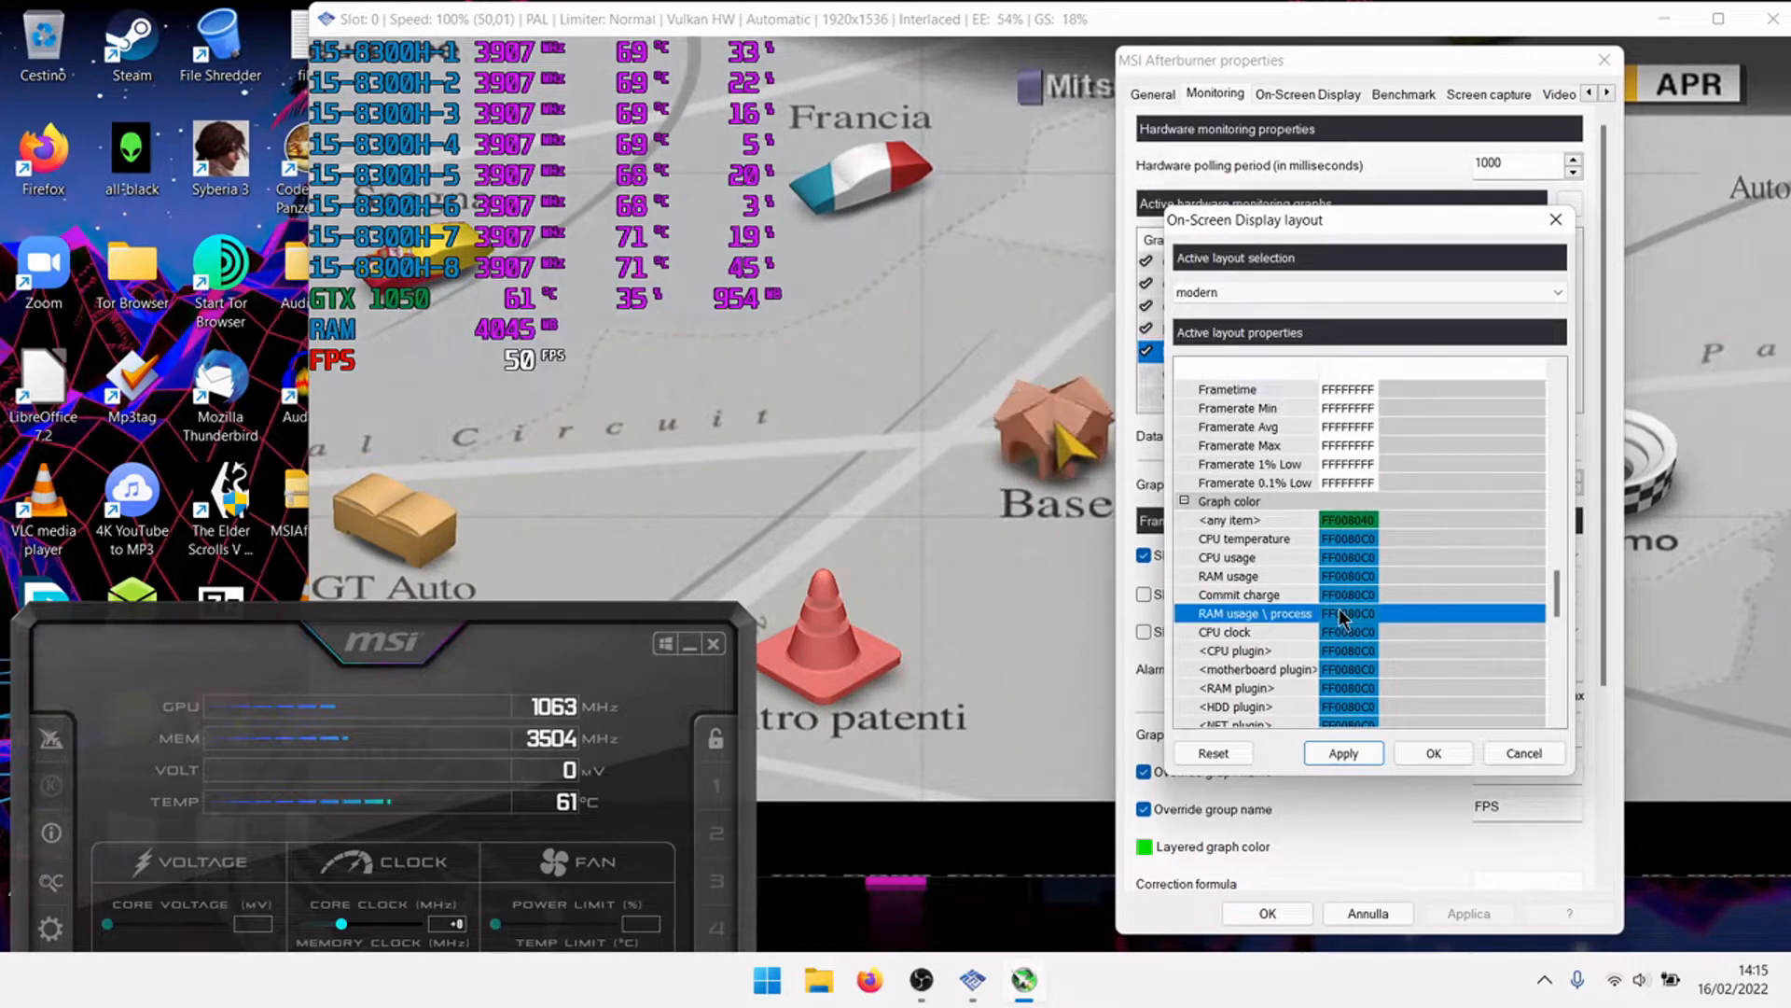
pyautogui.click(1339, 608)
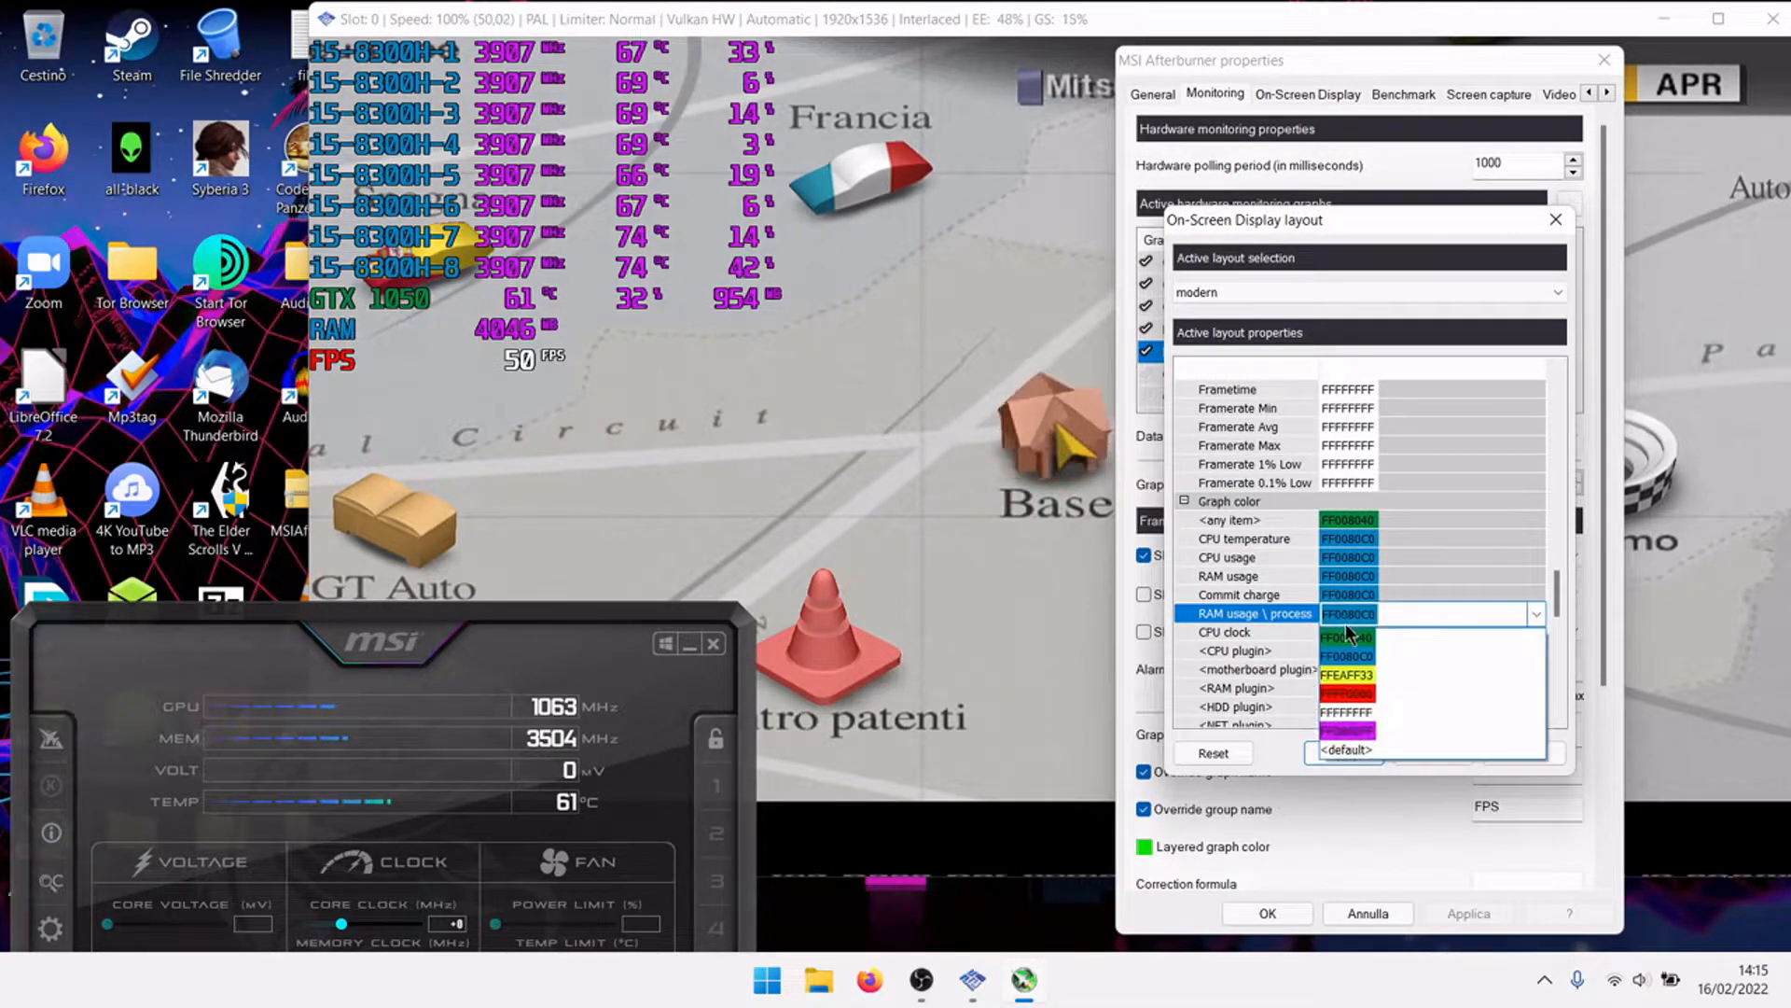
pyautogui.click(1352, 677)
pyautogui.scroll(-2, 1355, 636)
pyautogui.scroll(-8, 1356, 627)
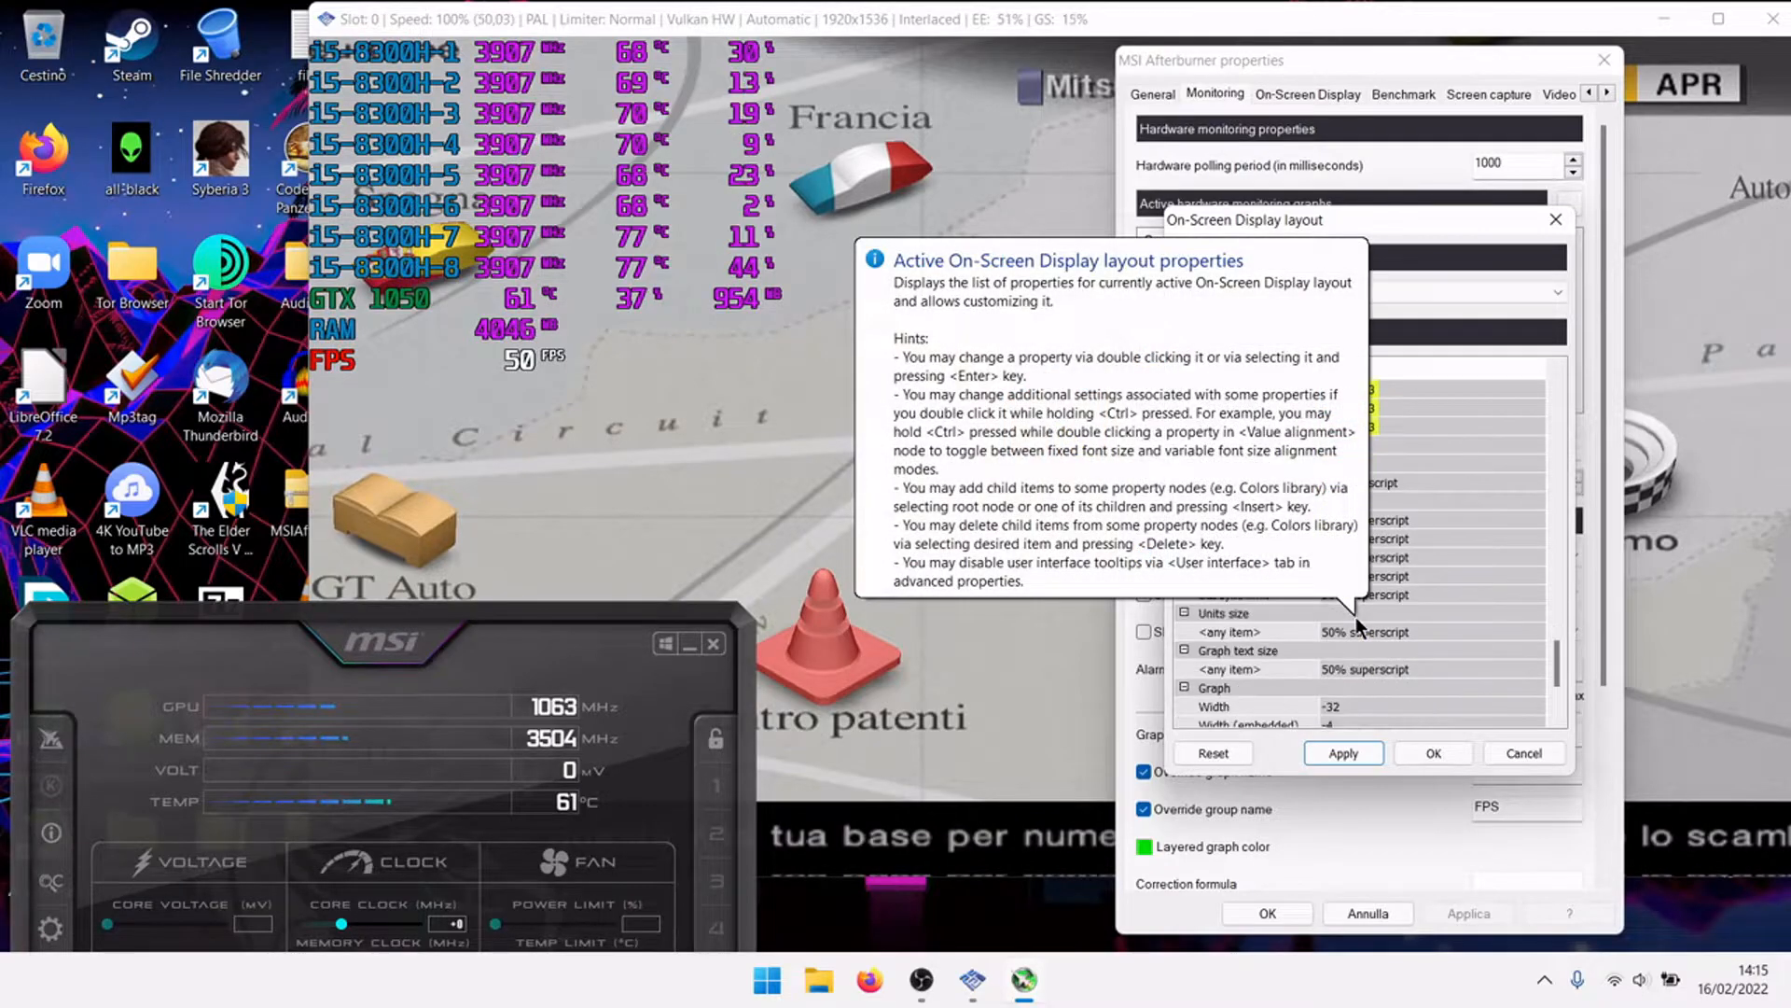
pyautogui.scroll(-1, 1357, 617)
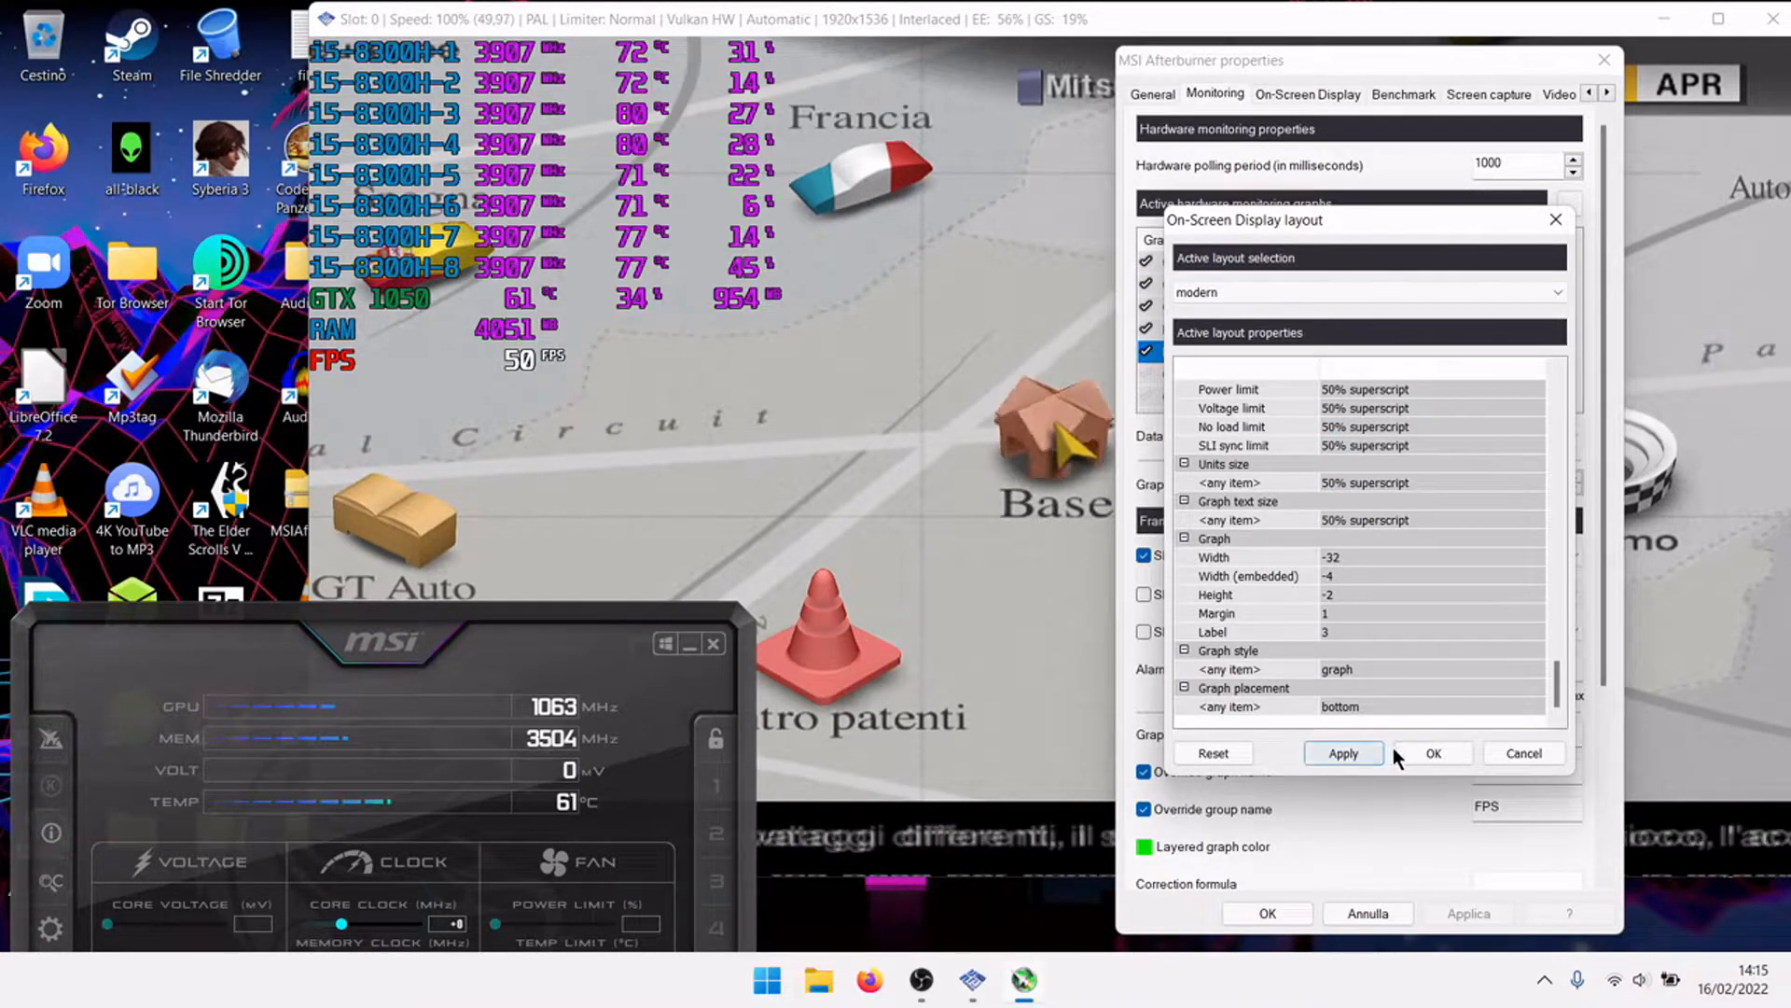
# Set the RAM usage entry under Graph color to the yellow library color FFEAFF33.
pyautogui.scroll(5, 1368, 660)
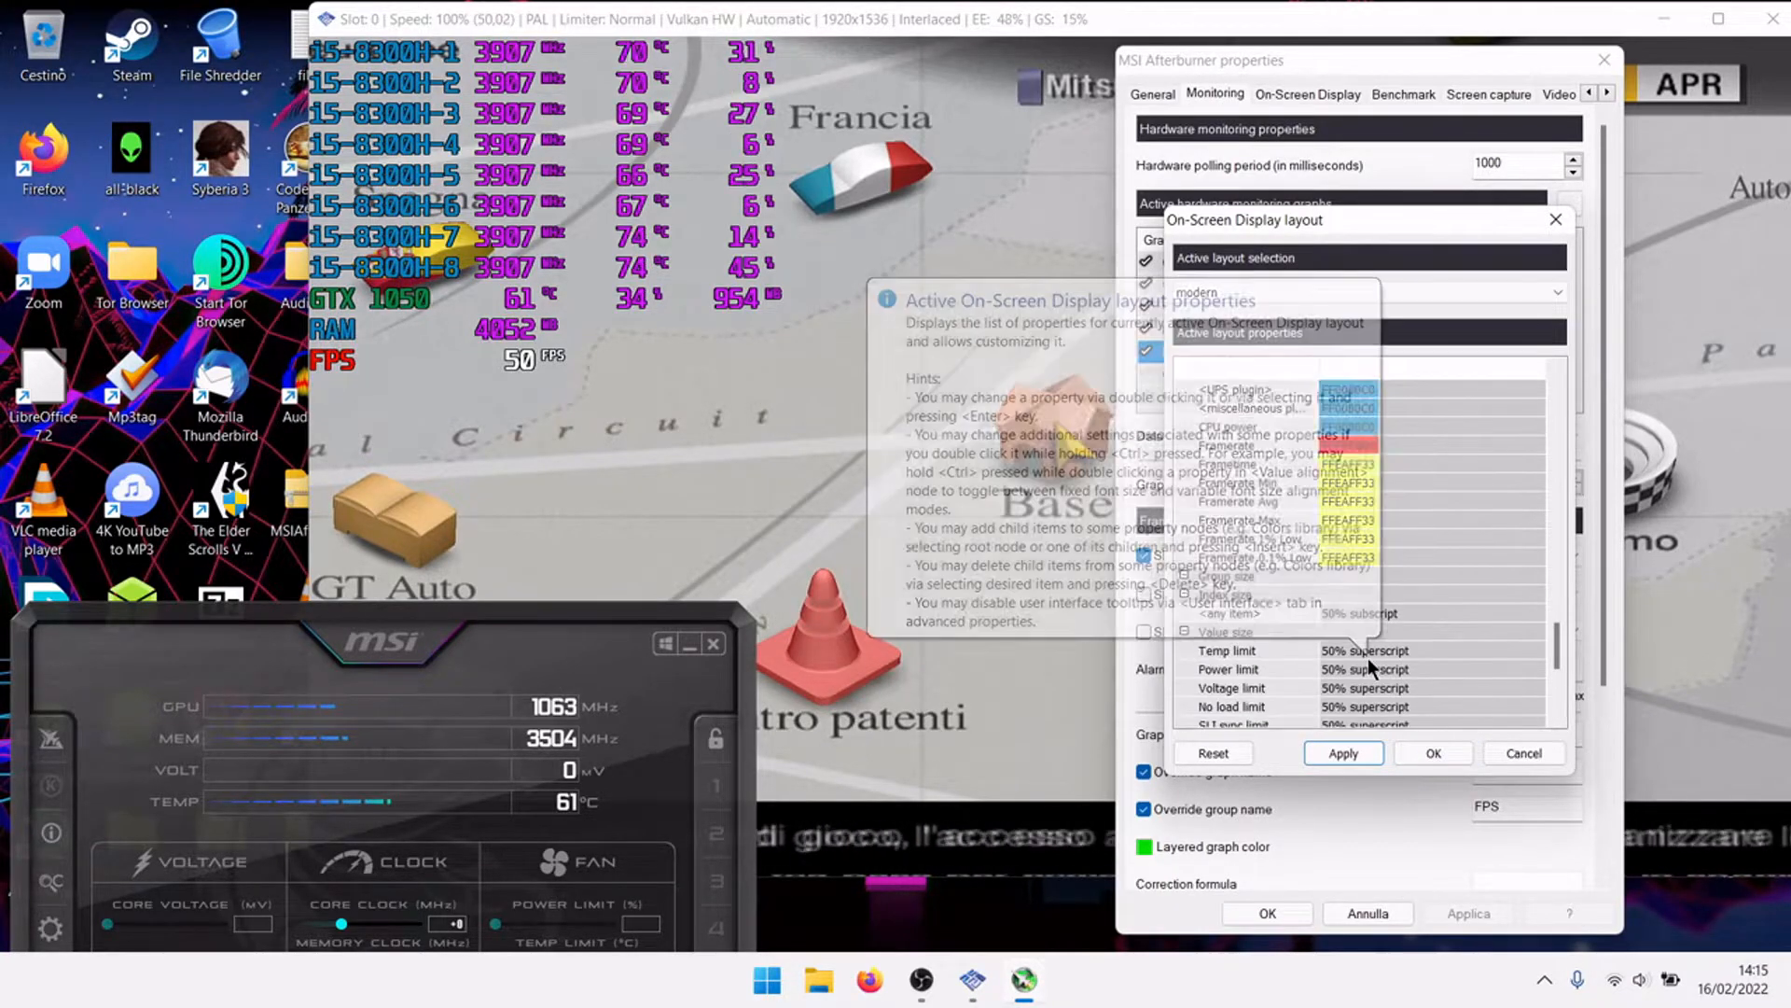
pyautogui.scroll(2, 1456, 547)
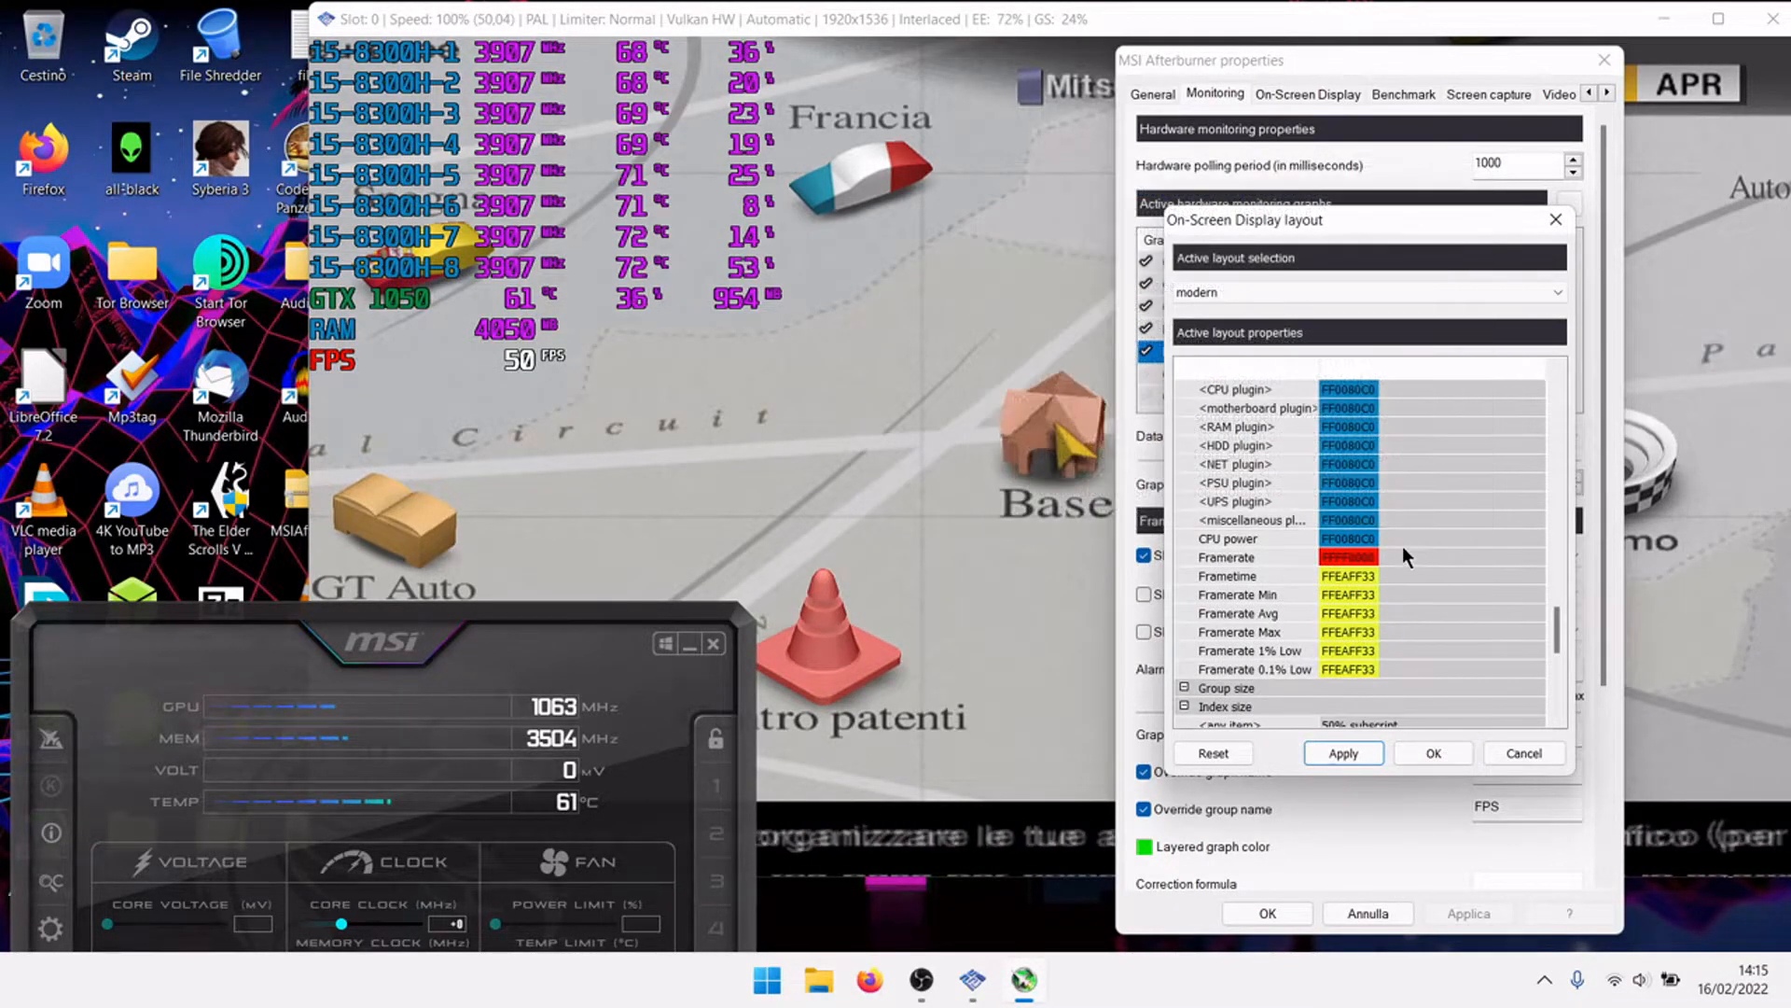
pyautogui.scroll(1, 1387, 546)
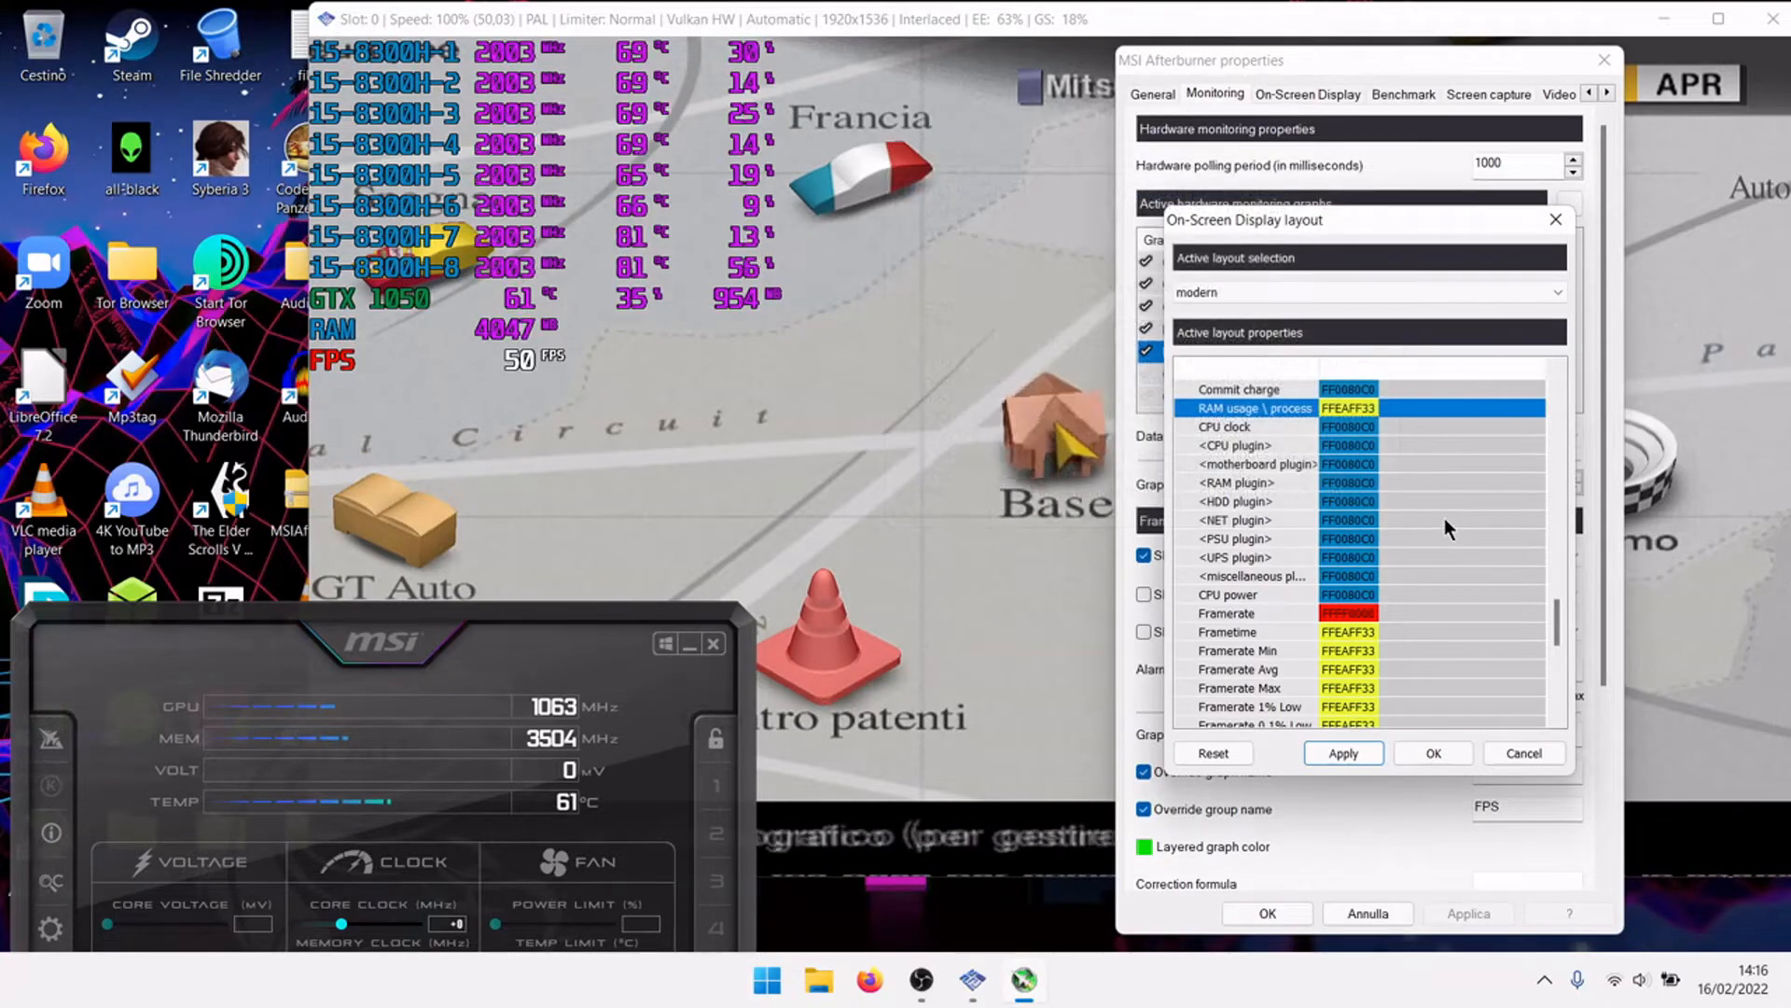
pyautogui.scroll(2, 1444, 518)
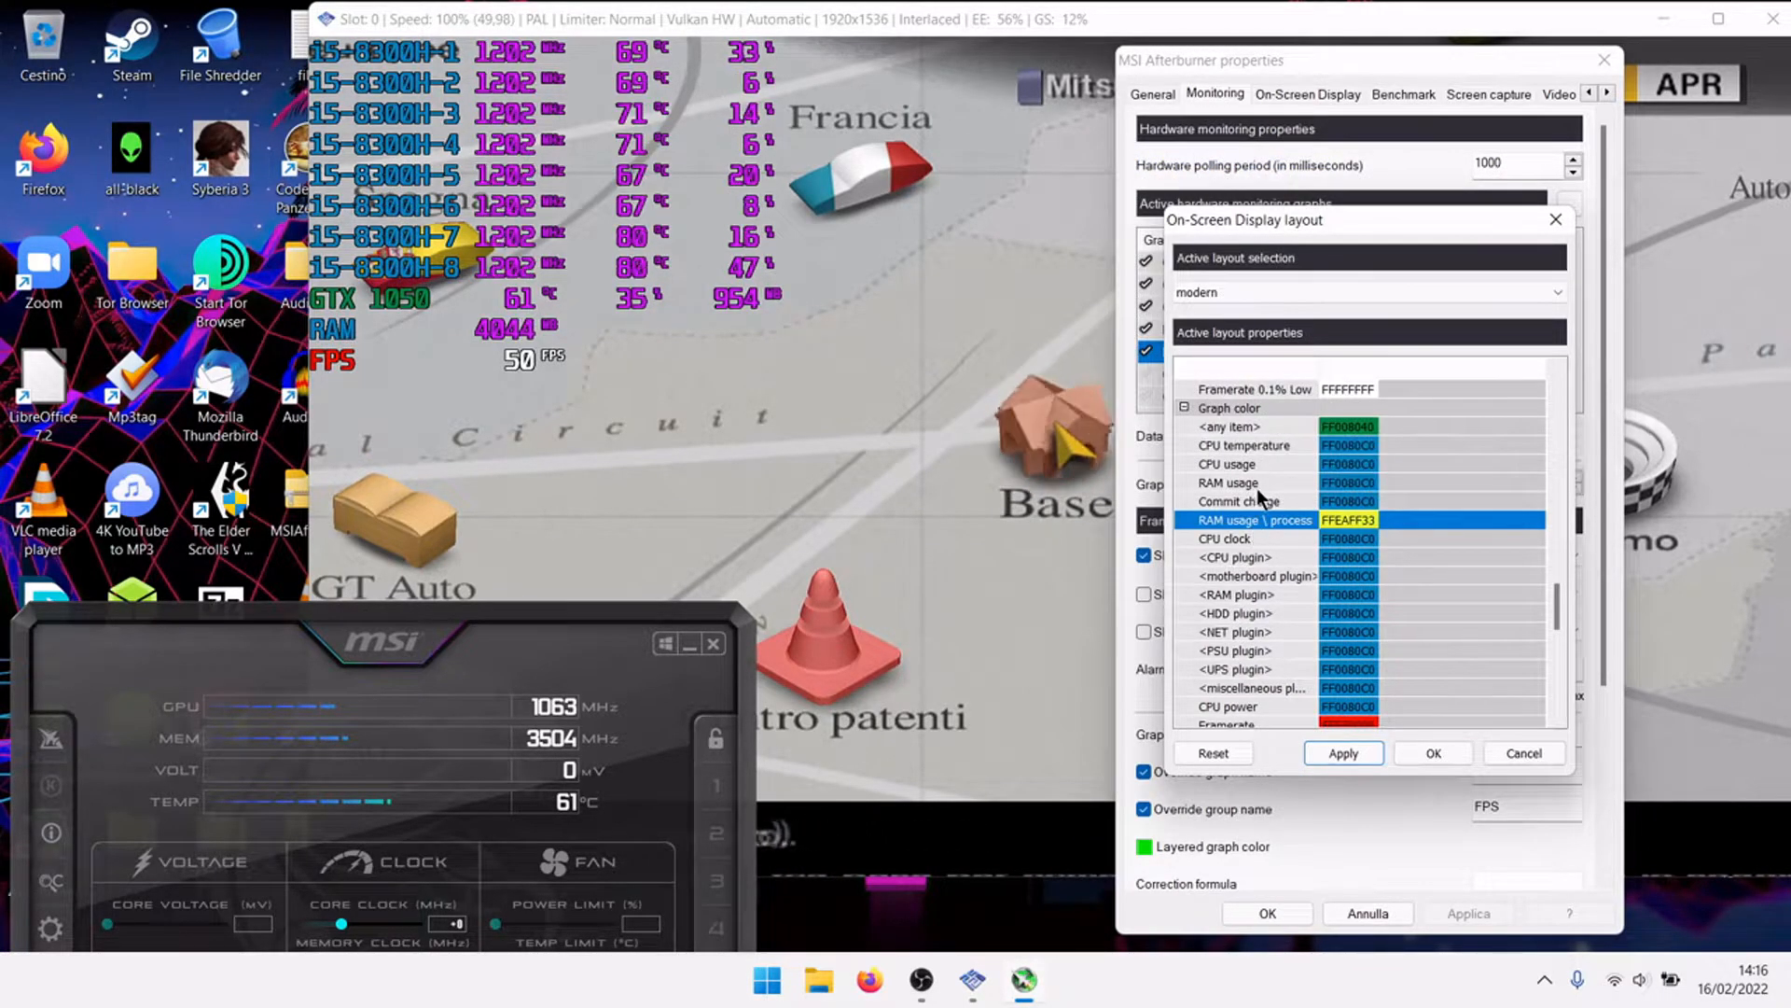
pyautogui.click(1328, 479)
pyautogui.click(1357, 479)
pyautogui.click(1346, 543)
# Set the RAM usage \ process entry under Graph color back to blue FF0080C0 and apply the layout changes.
pyautogui.click(1357, 517)
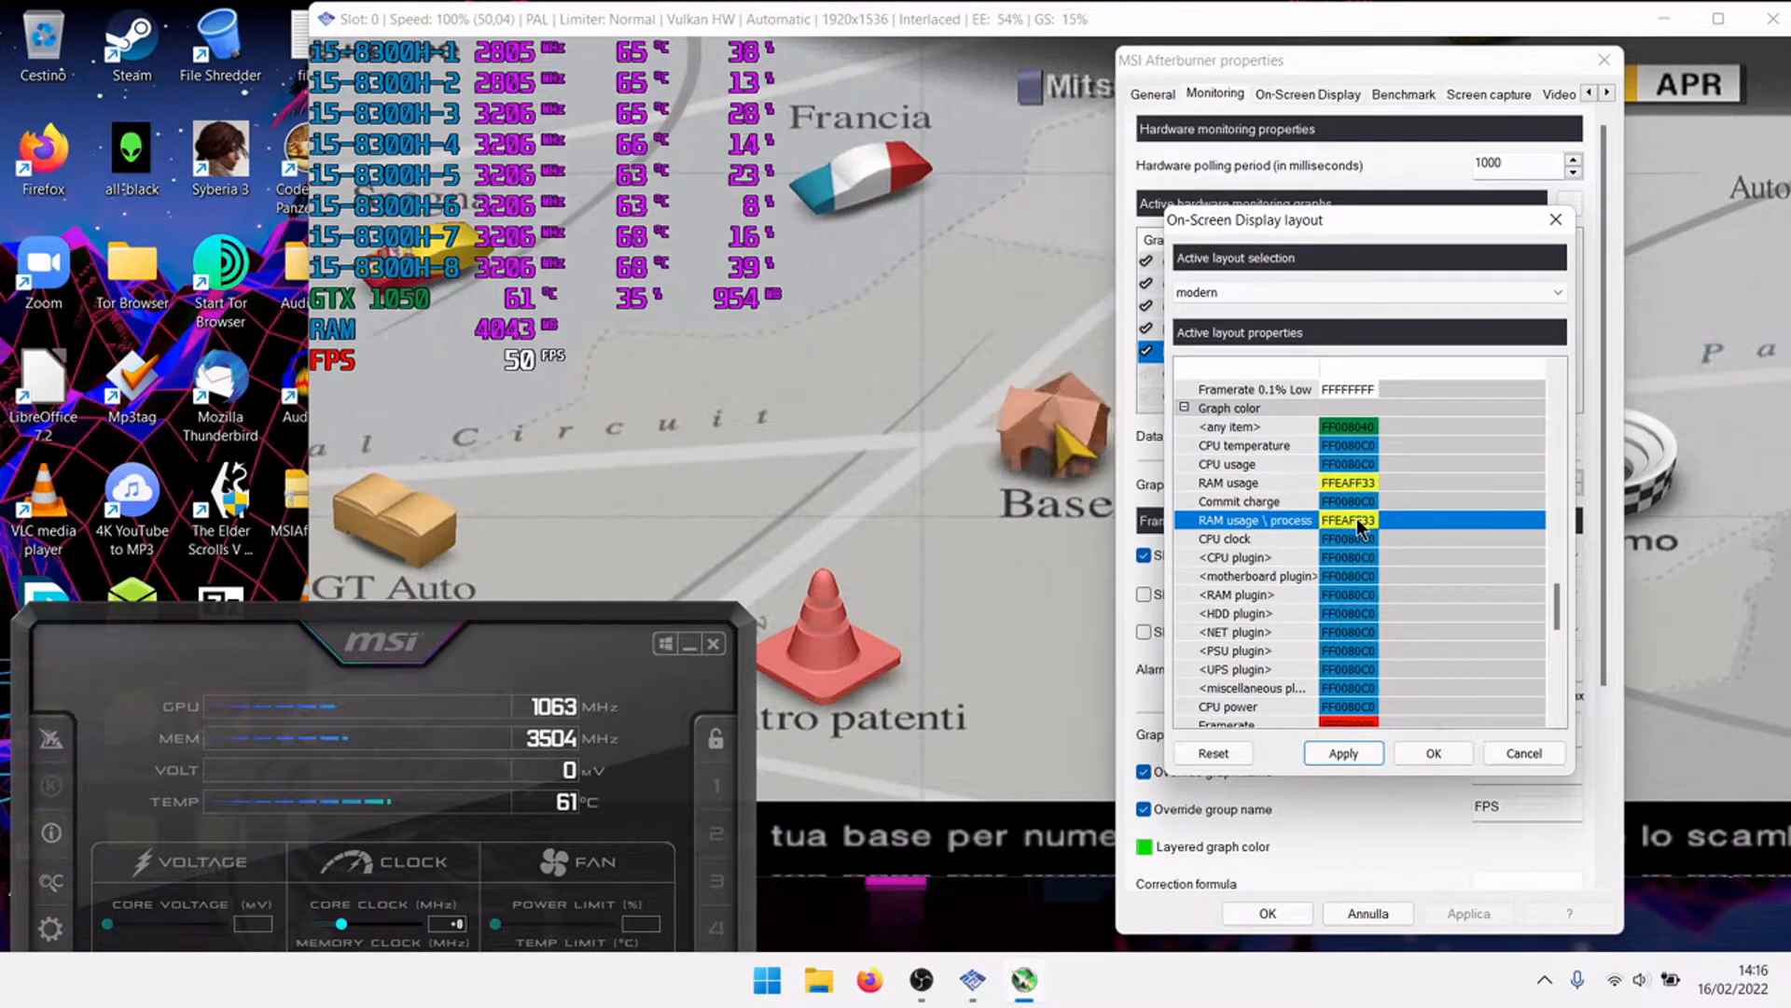
pyautogui.click(1356, 517)
pyautogui.click(1345, 563)
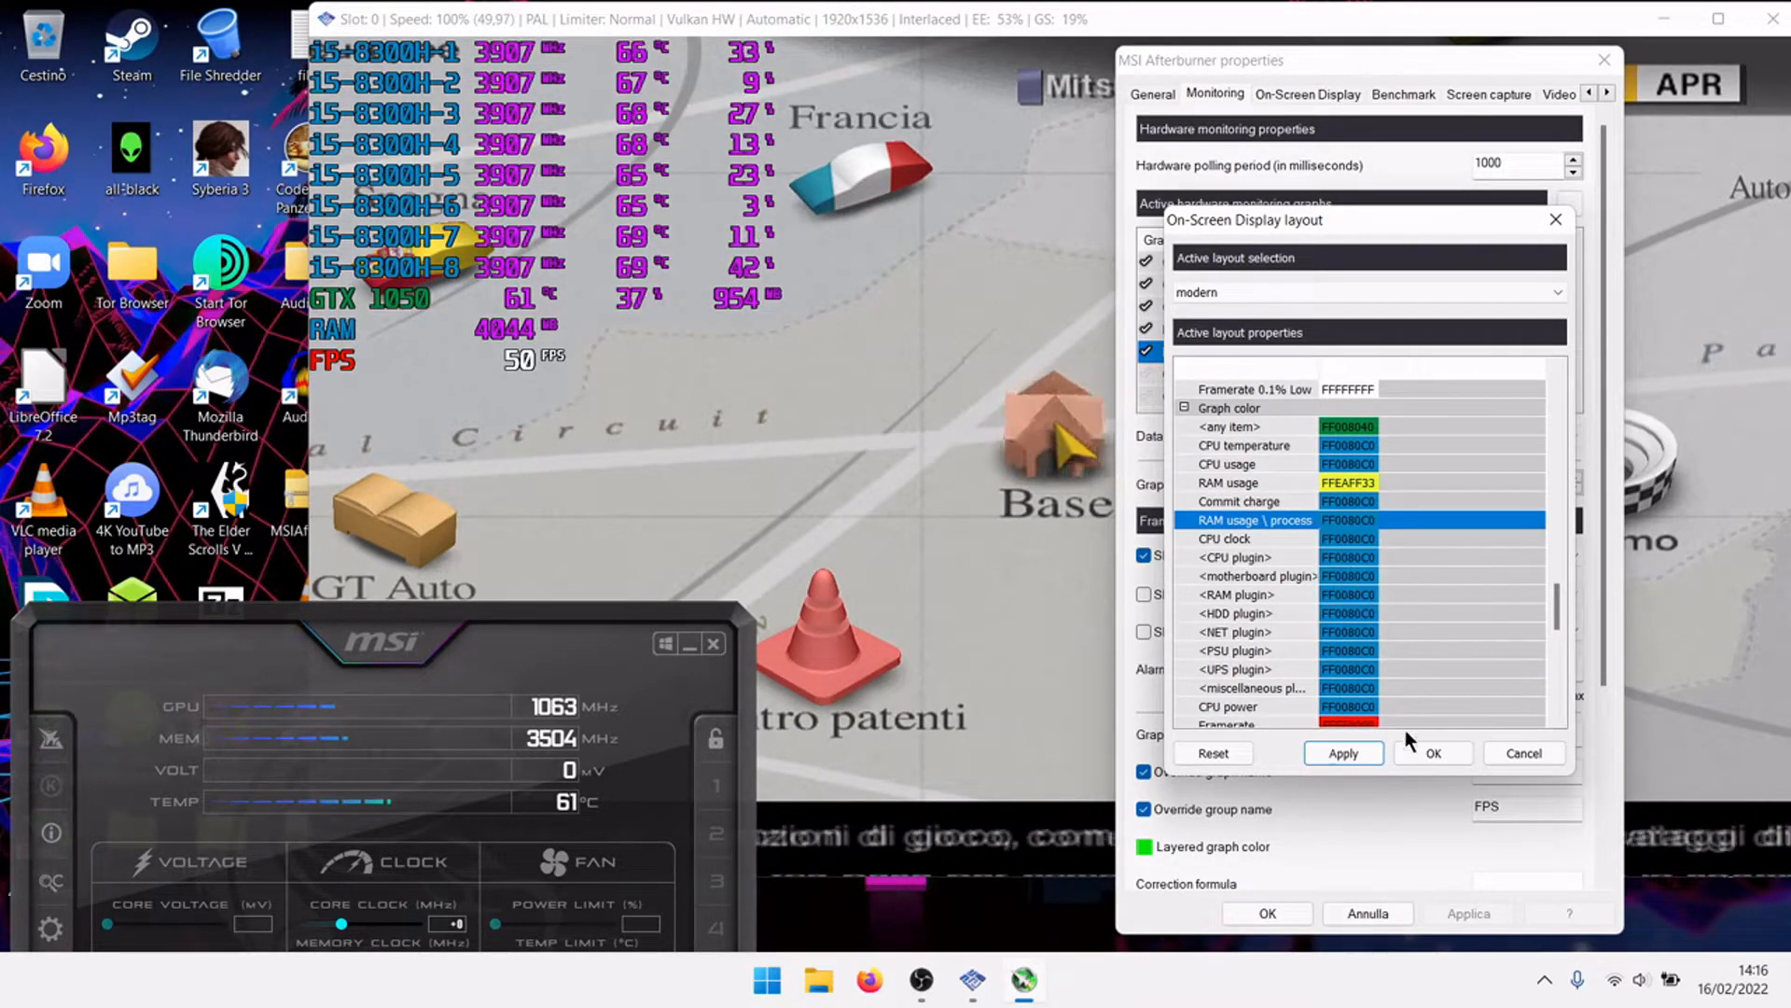
pyautogui.click(1344, 752)
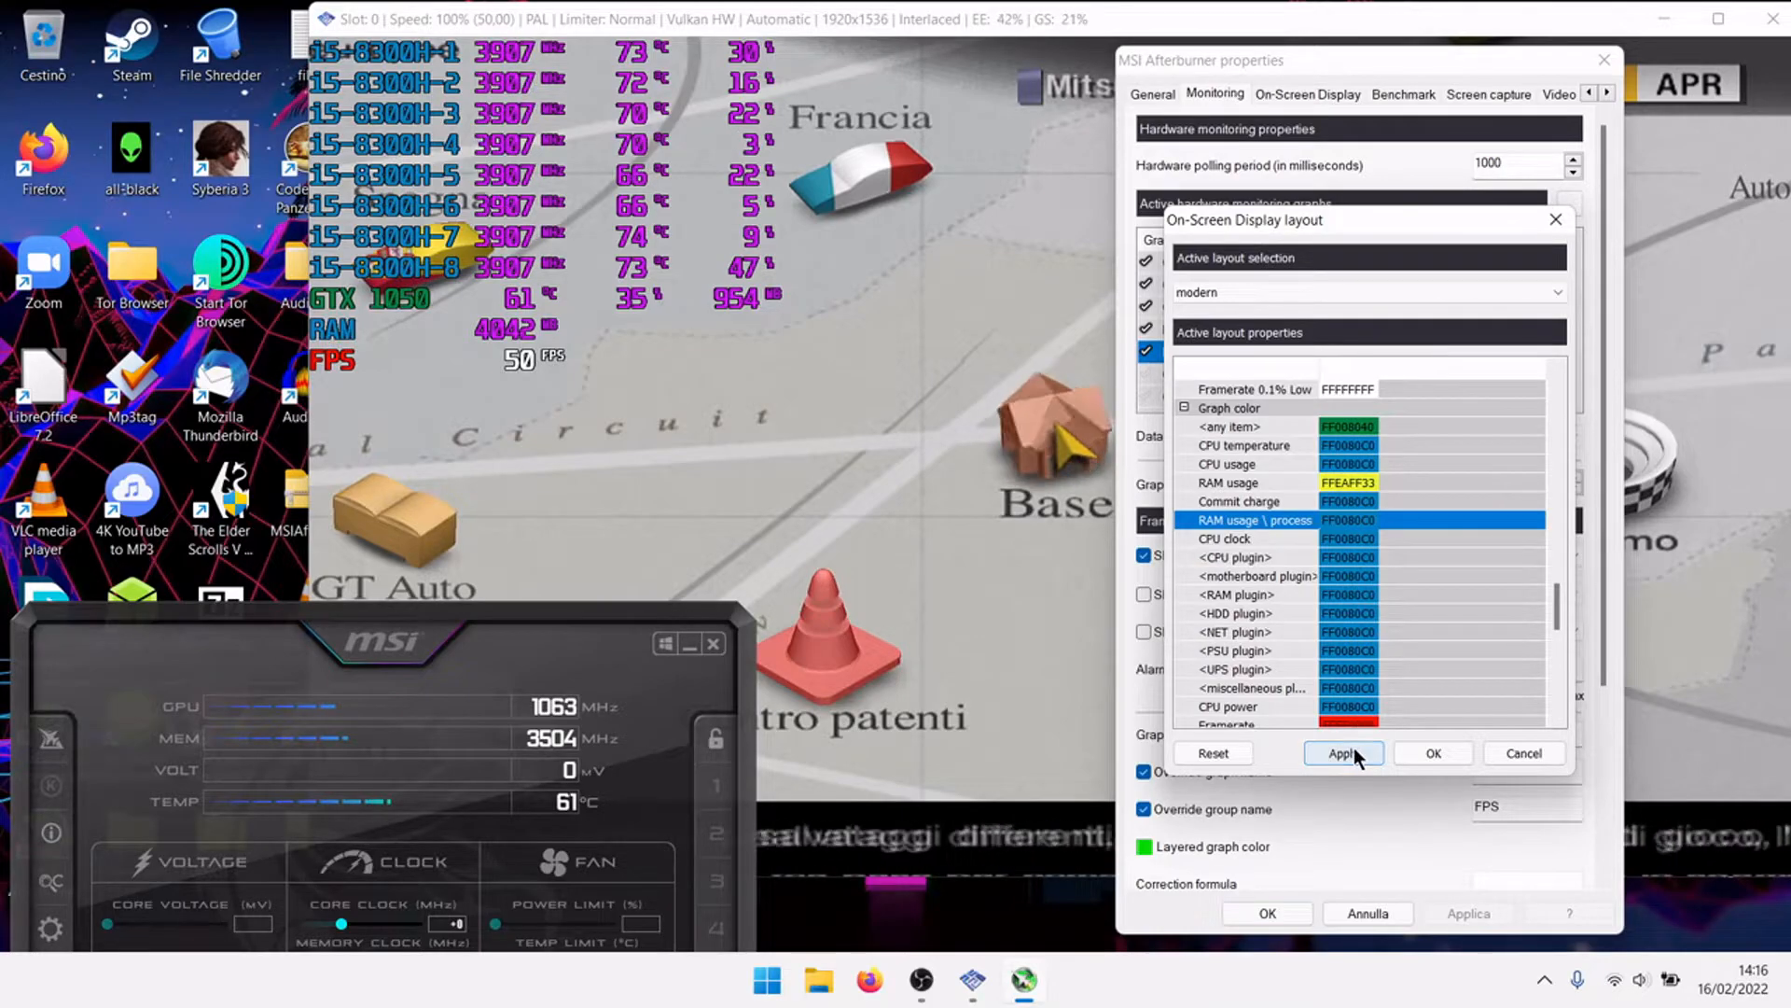
# Set the RAM usage \ process entry under Group color back to the blue library color FF0080C0.
pyautogui.click(1269, 484)
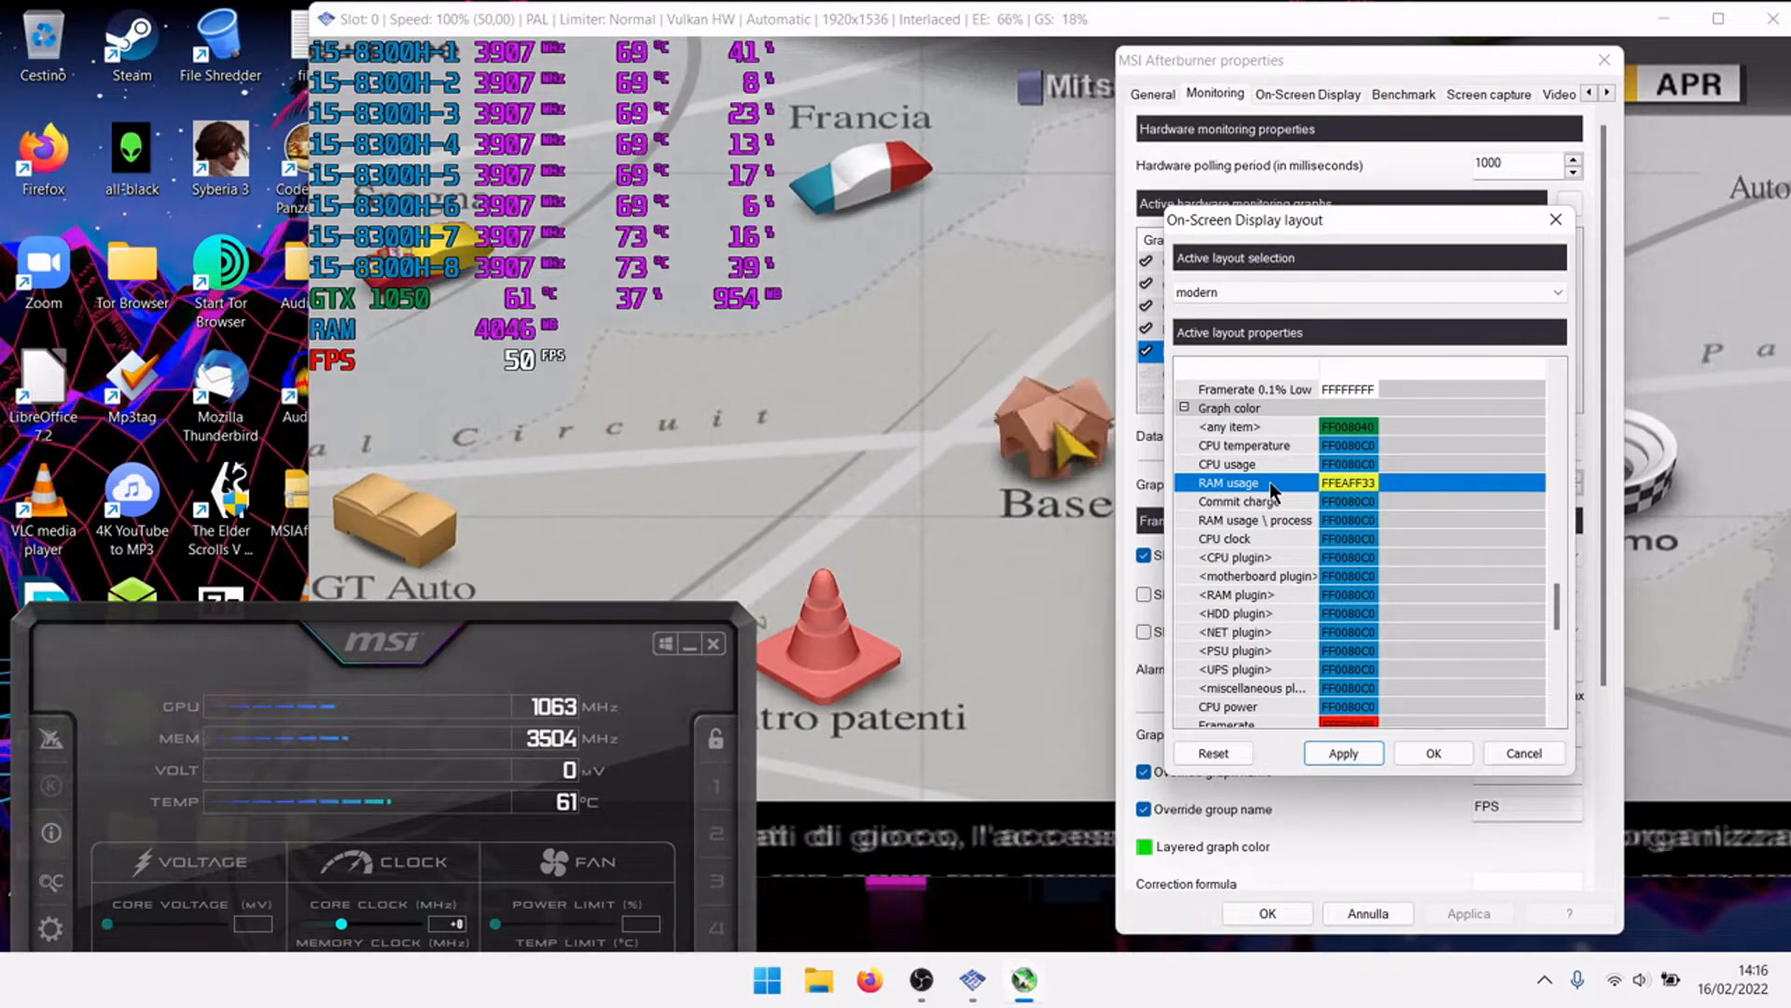
pyautogui.scroll(4, 1269, 482)
pyautogui.scroll(6, 1269, 481)
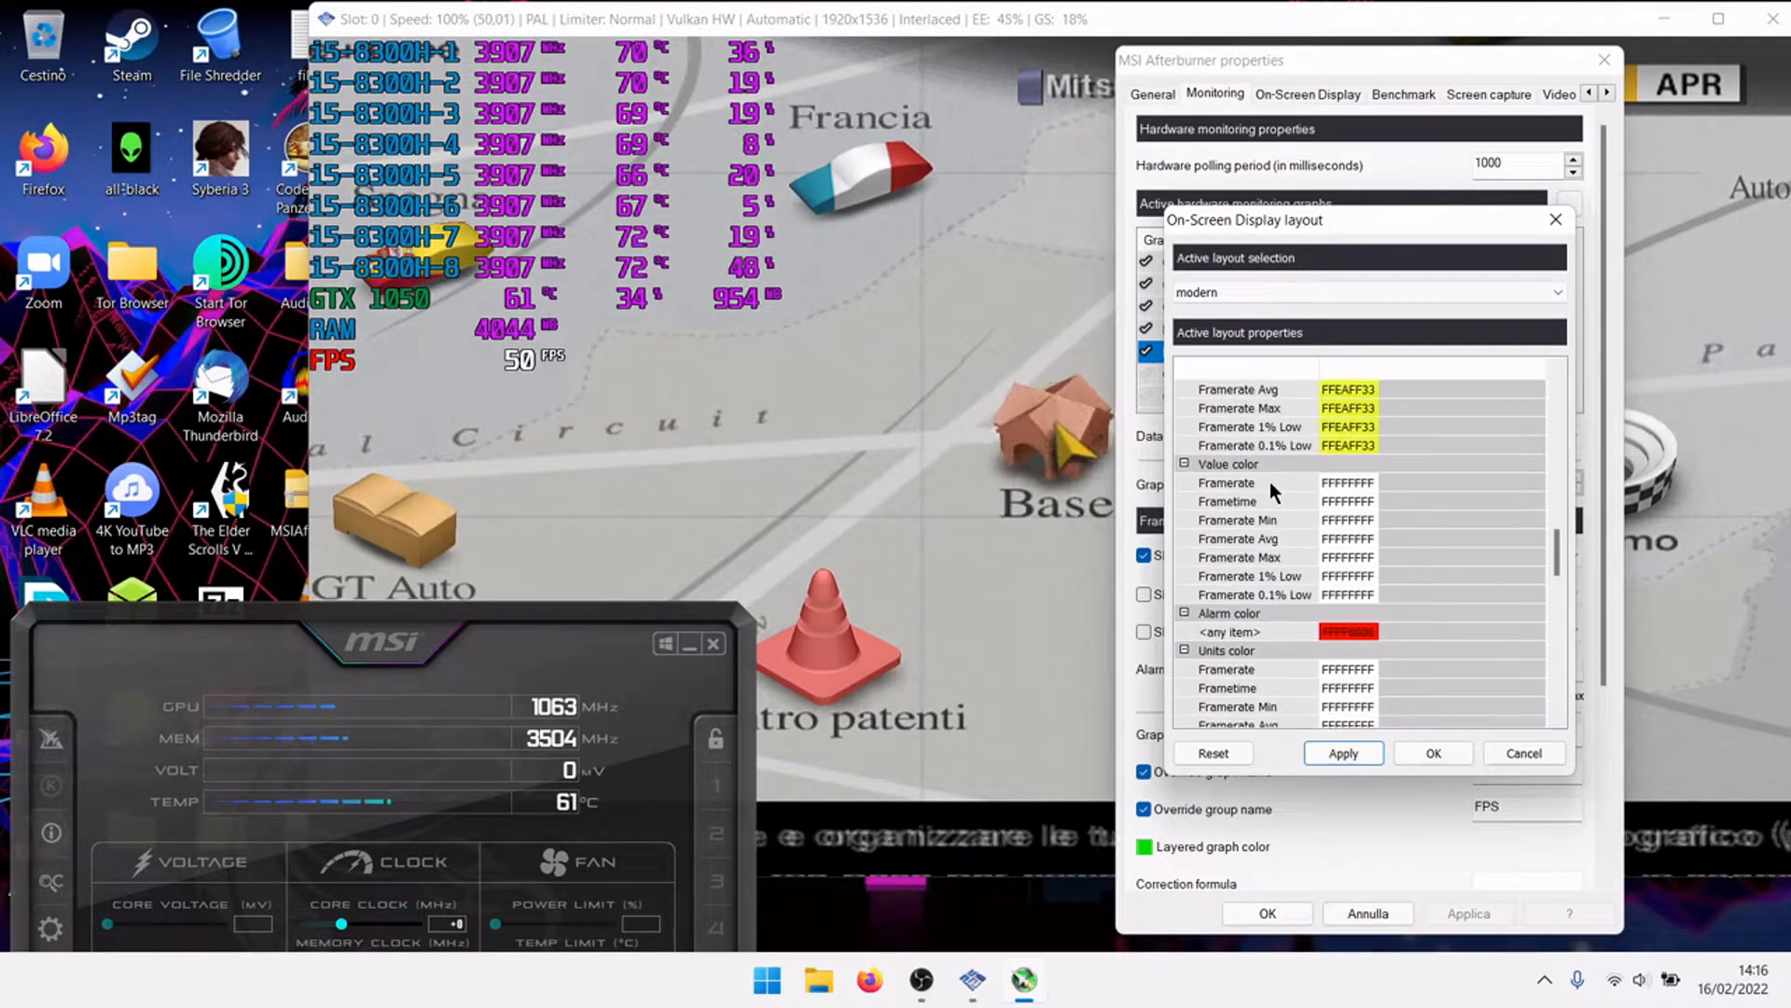
pyautogui.scroll(2, 1268, 466)
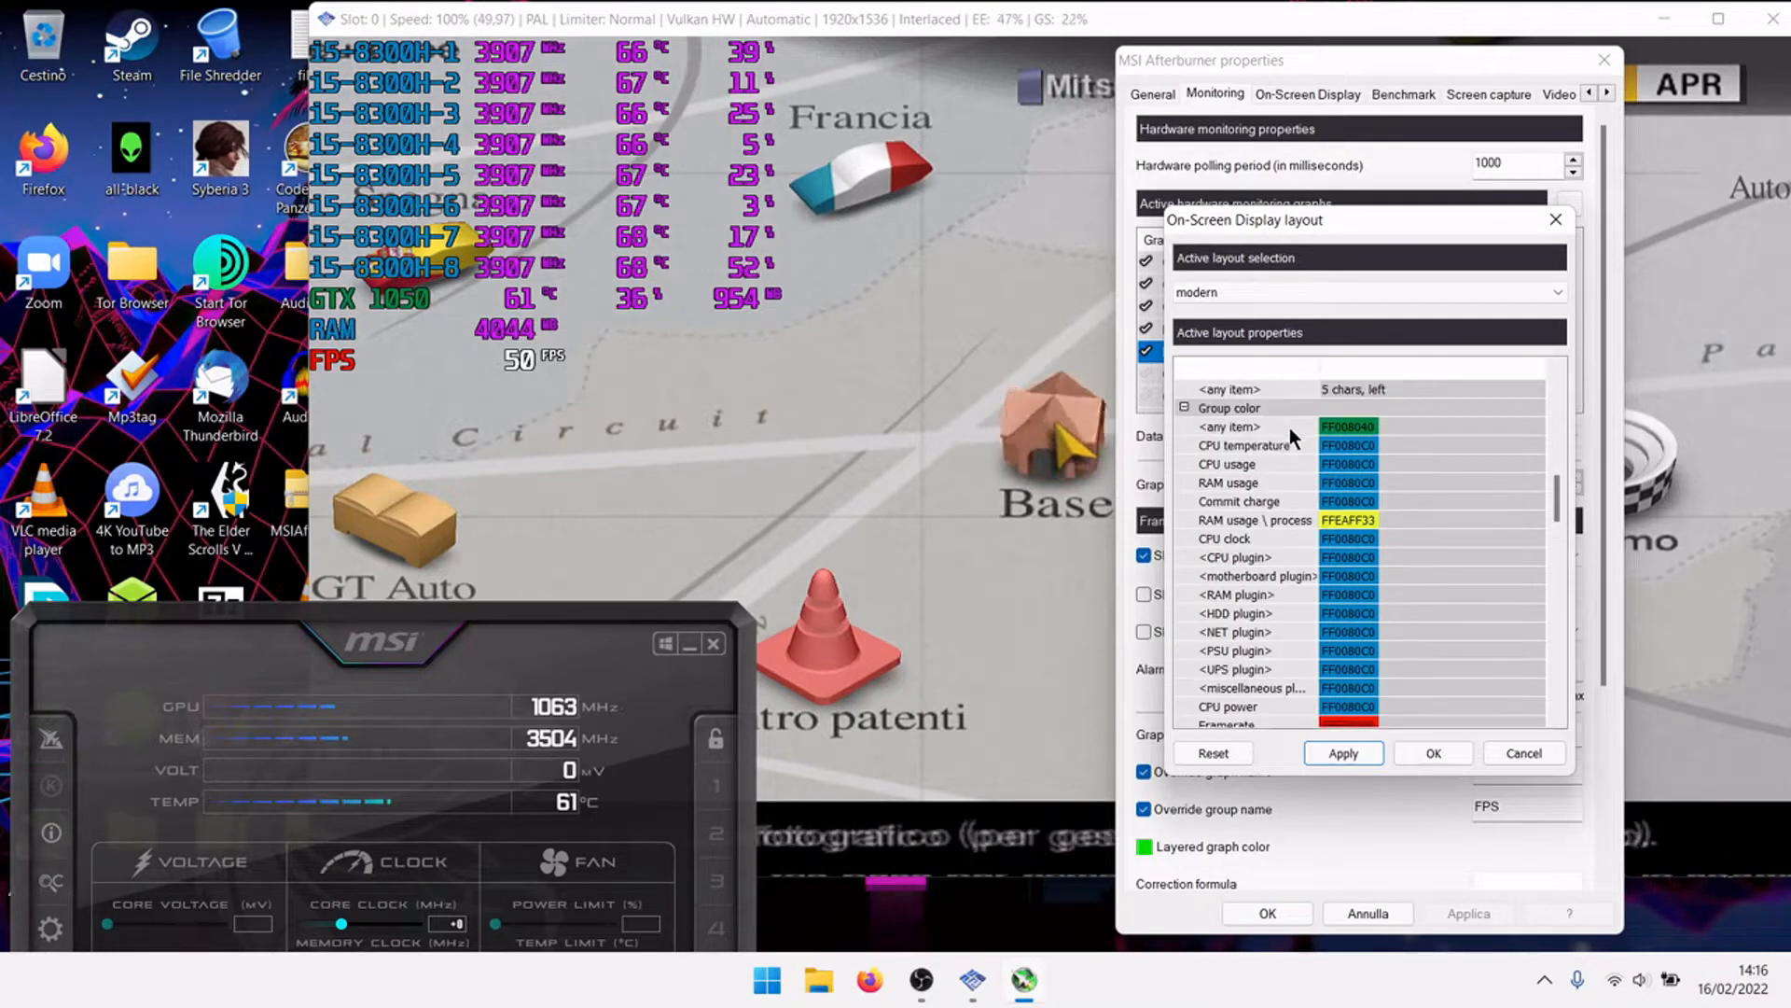
pyautogui.click(1336, 519)
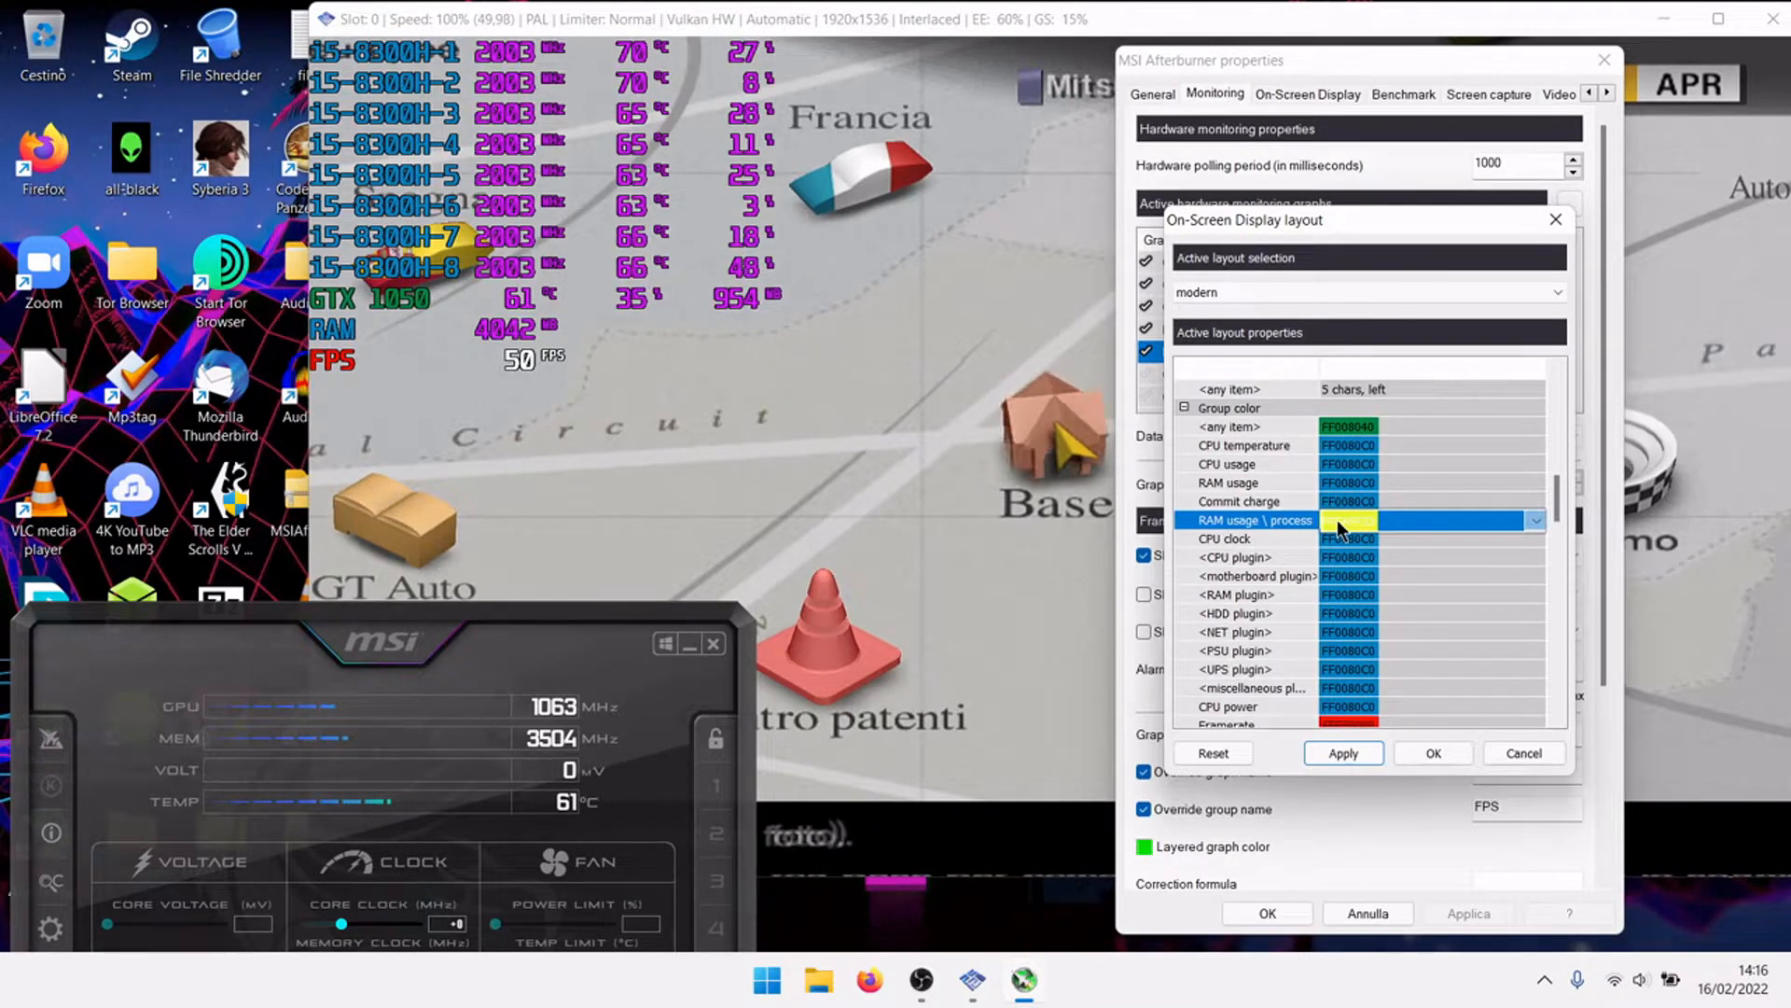
pyautogui.click(1336, 519)
pyautogui.click(1340, 554)
# Set the RAM usage entry under Group color to yellow FFEAFF33 and apply the layout changes.
pyautogui.click(1345, 480)
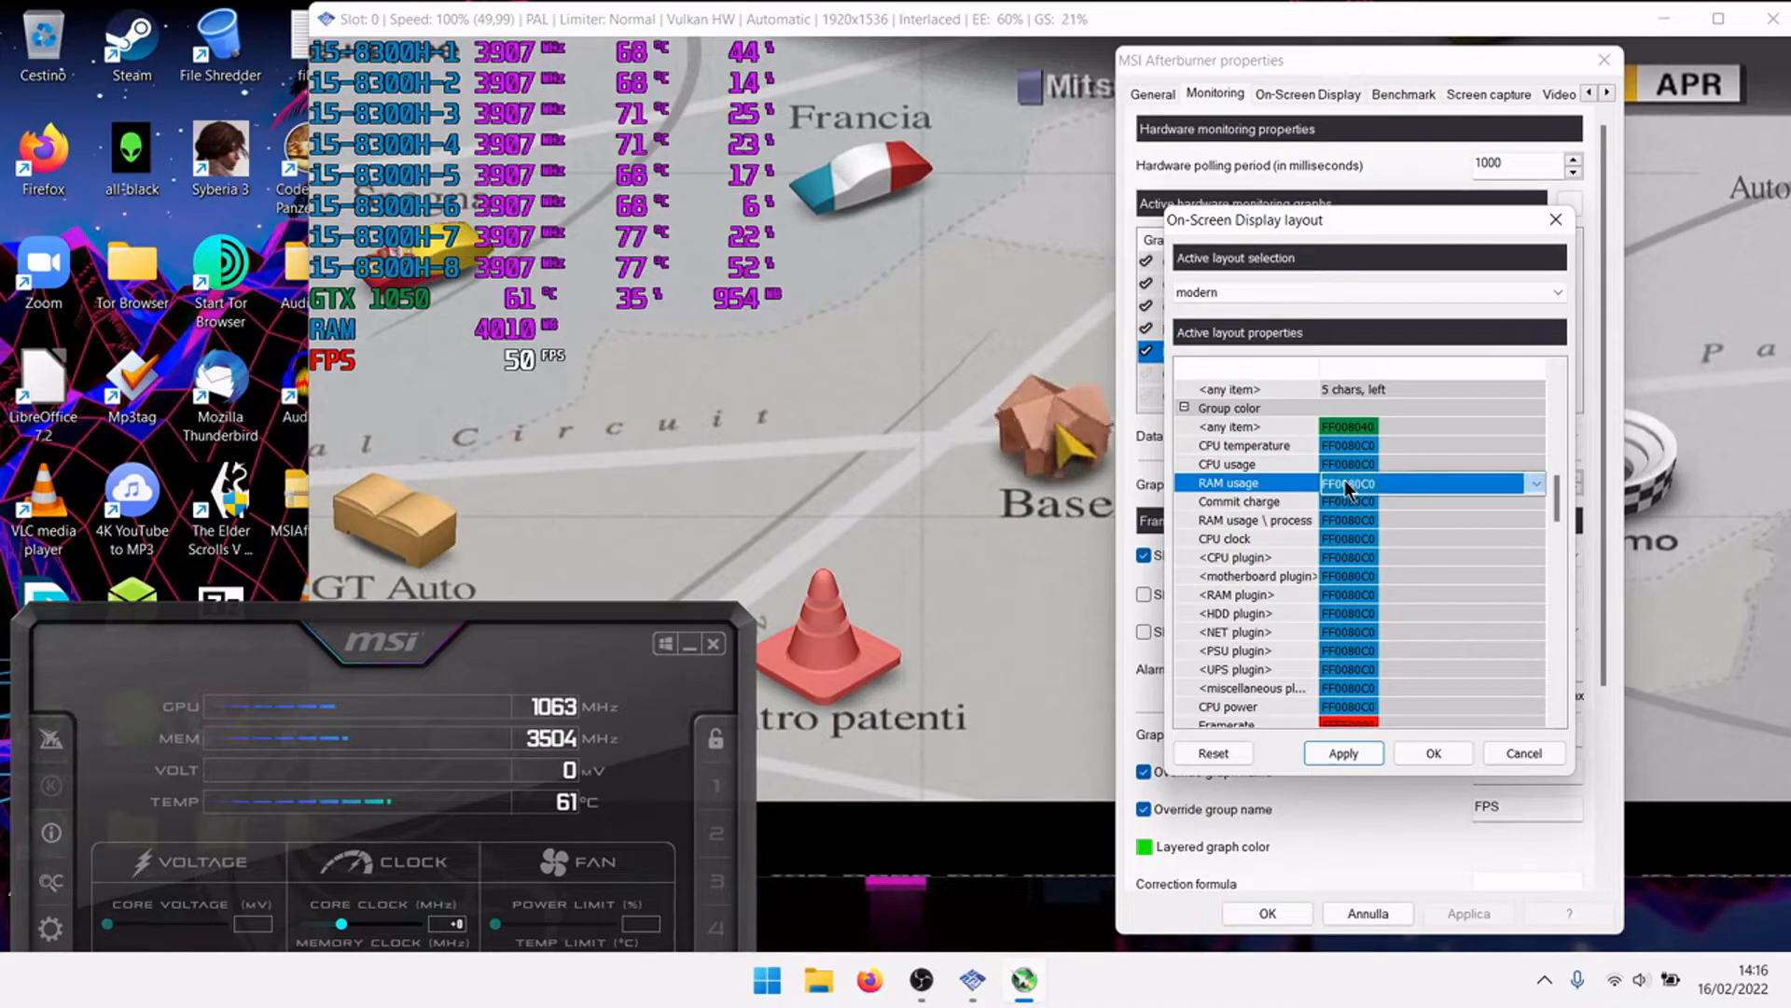
pyautogui.click(1346, 479)
pyautogui.click(1346, 545)
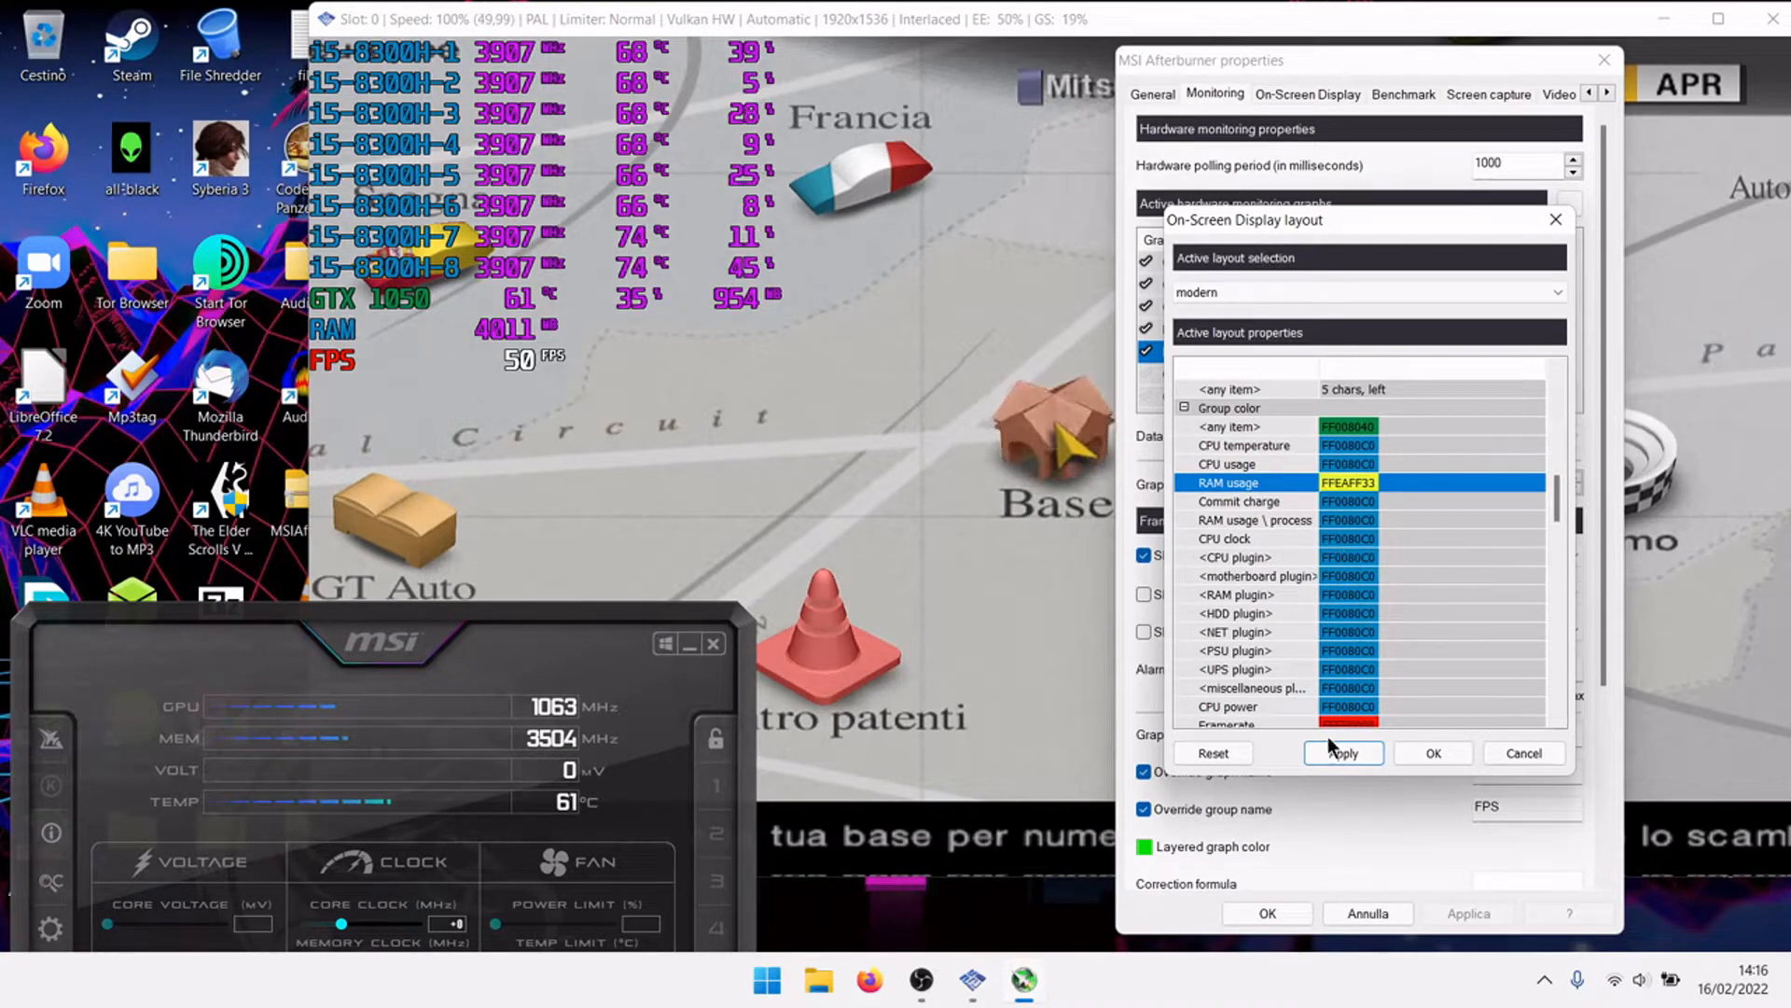
pyautogui.click(1324, 754)
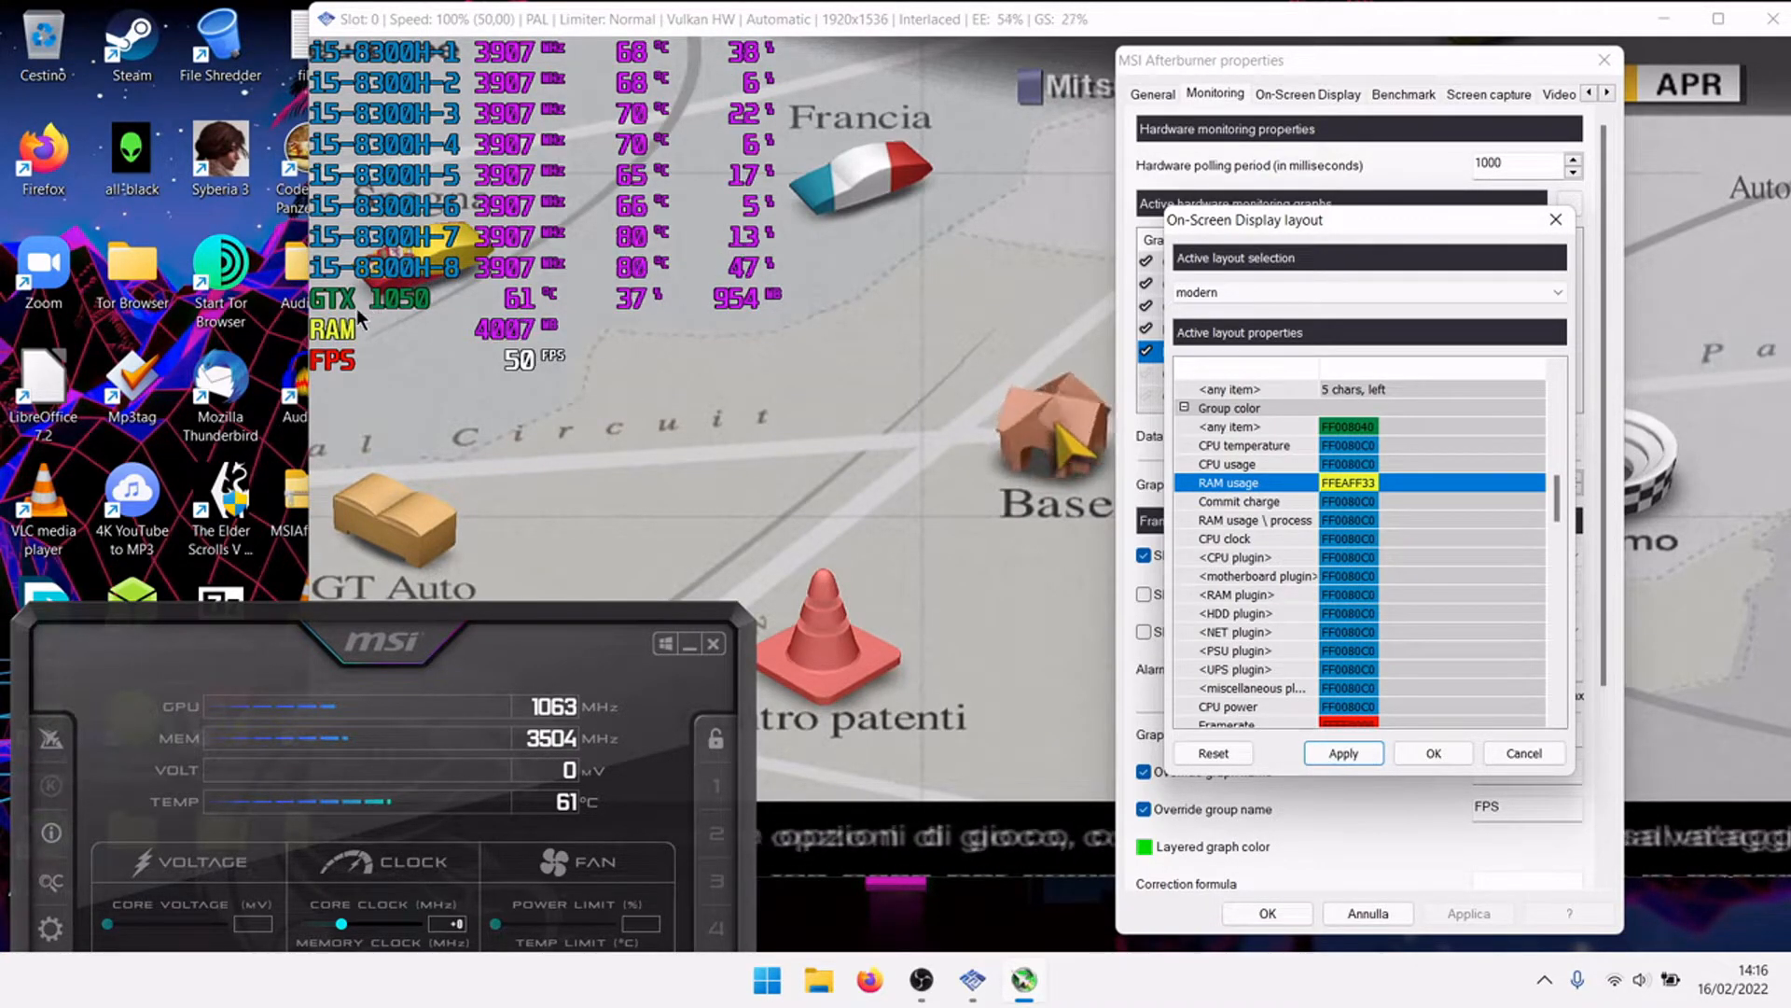
# Change Color 0 in the Colors library to bright green, FF1EFF26.
pyautogui.scroll(10, 1284, 478)
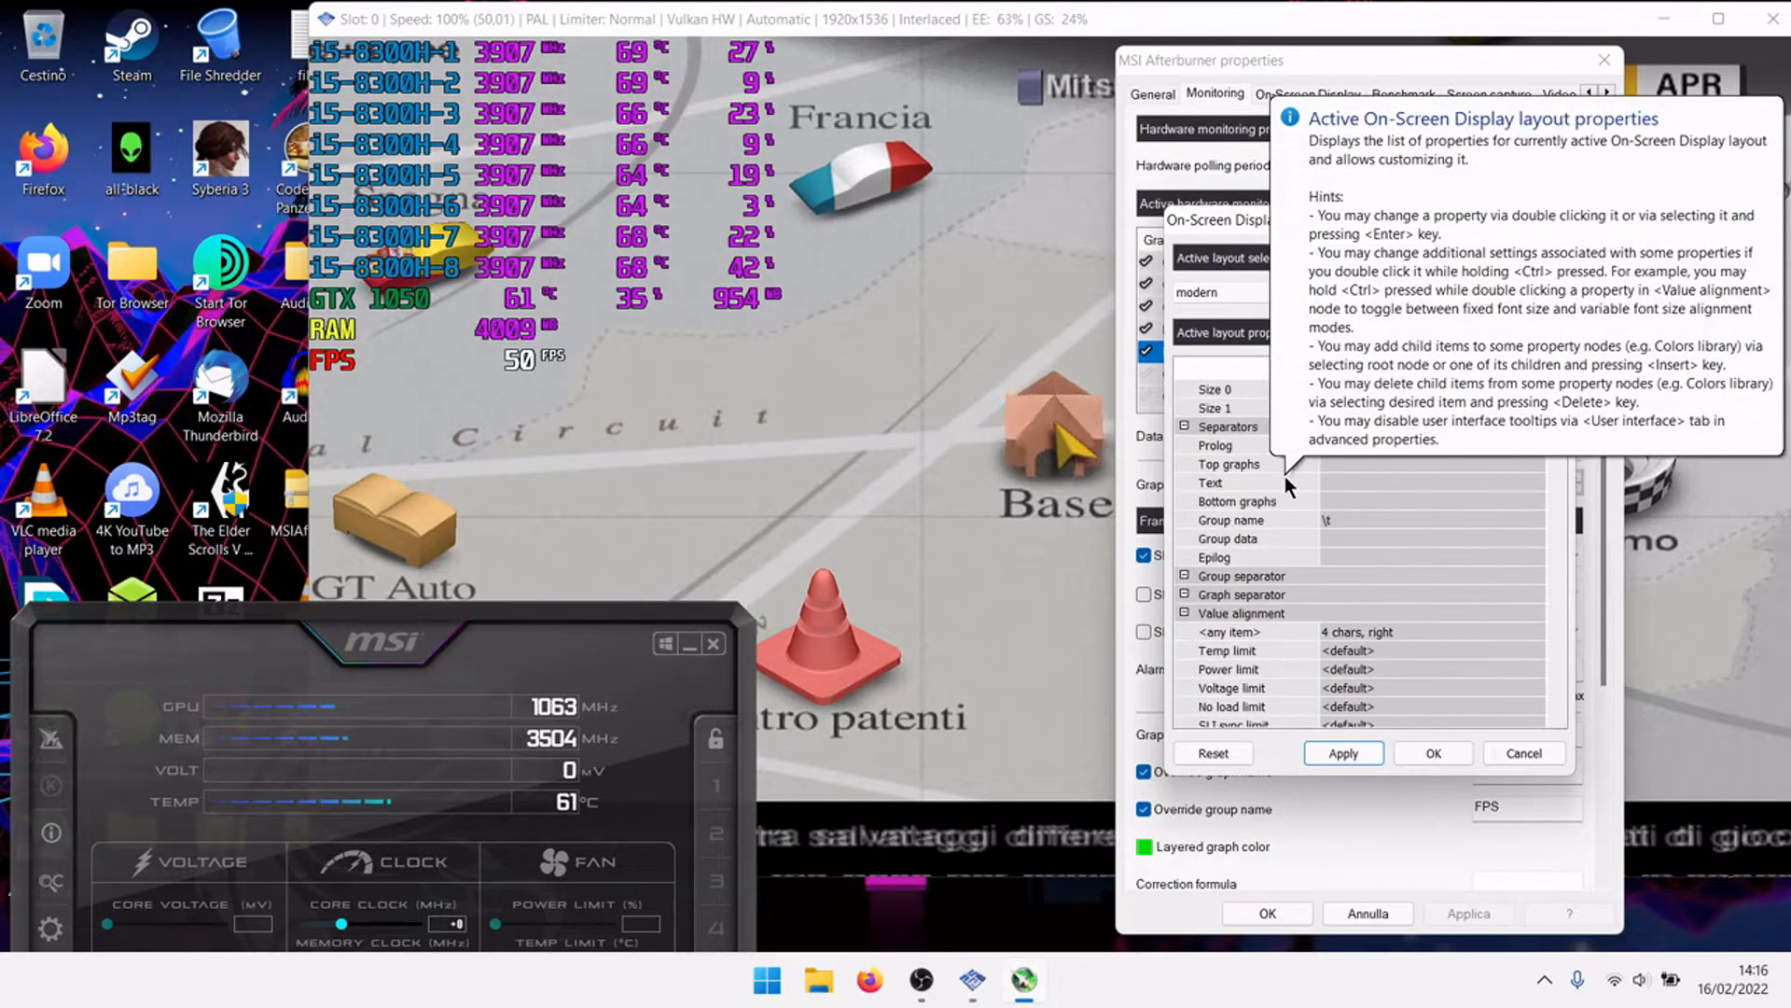
pyautogui.click(1347, 396)
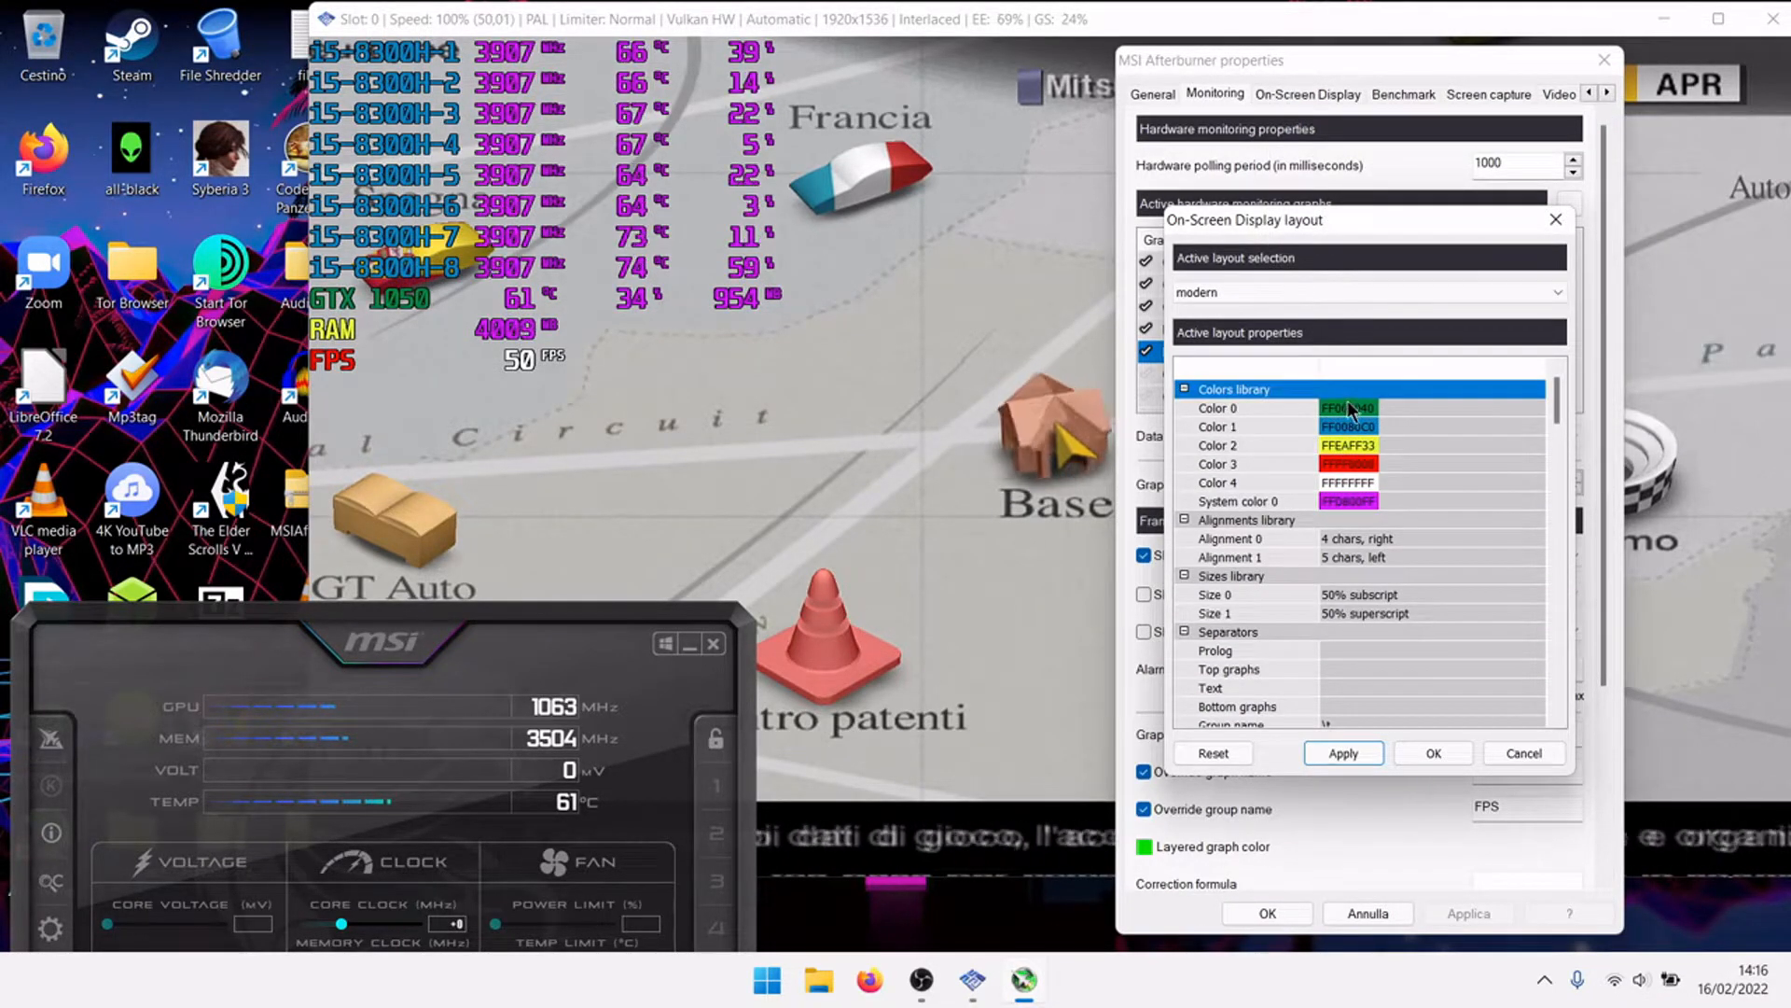
pyautogui.click(1347, 404)
pyautogui.click(1328, 450)
pyautogui.moveTo(1330, 450); pyautogui.dragTo(1385, 437)
pyautogui.click(1368, 500)
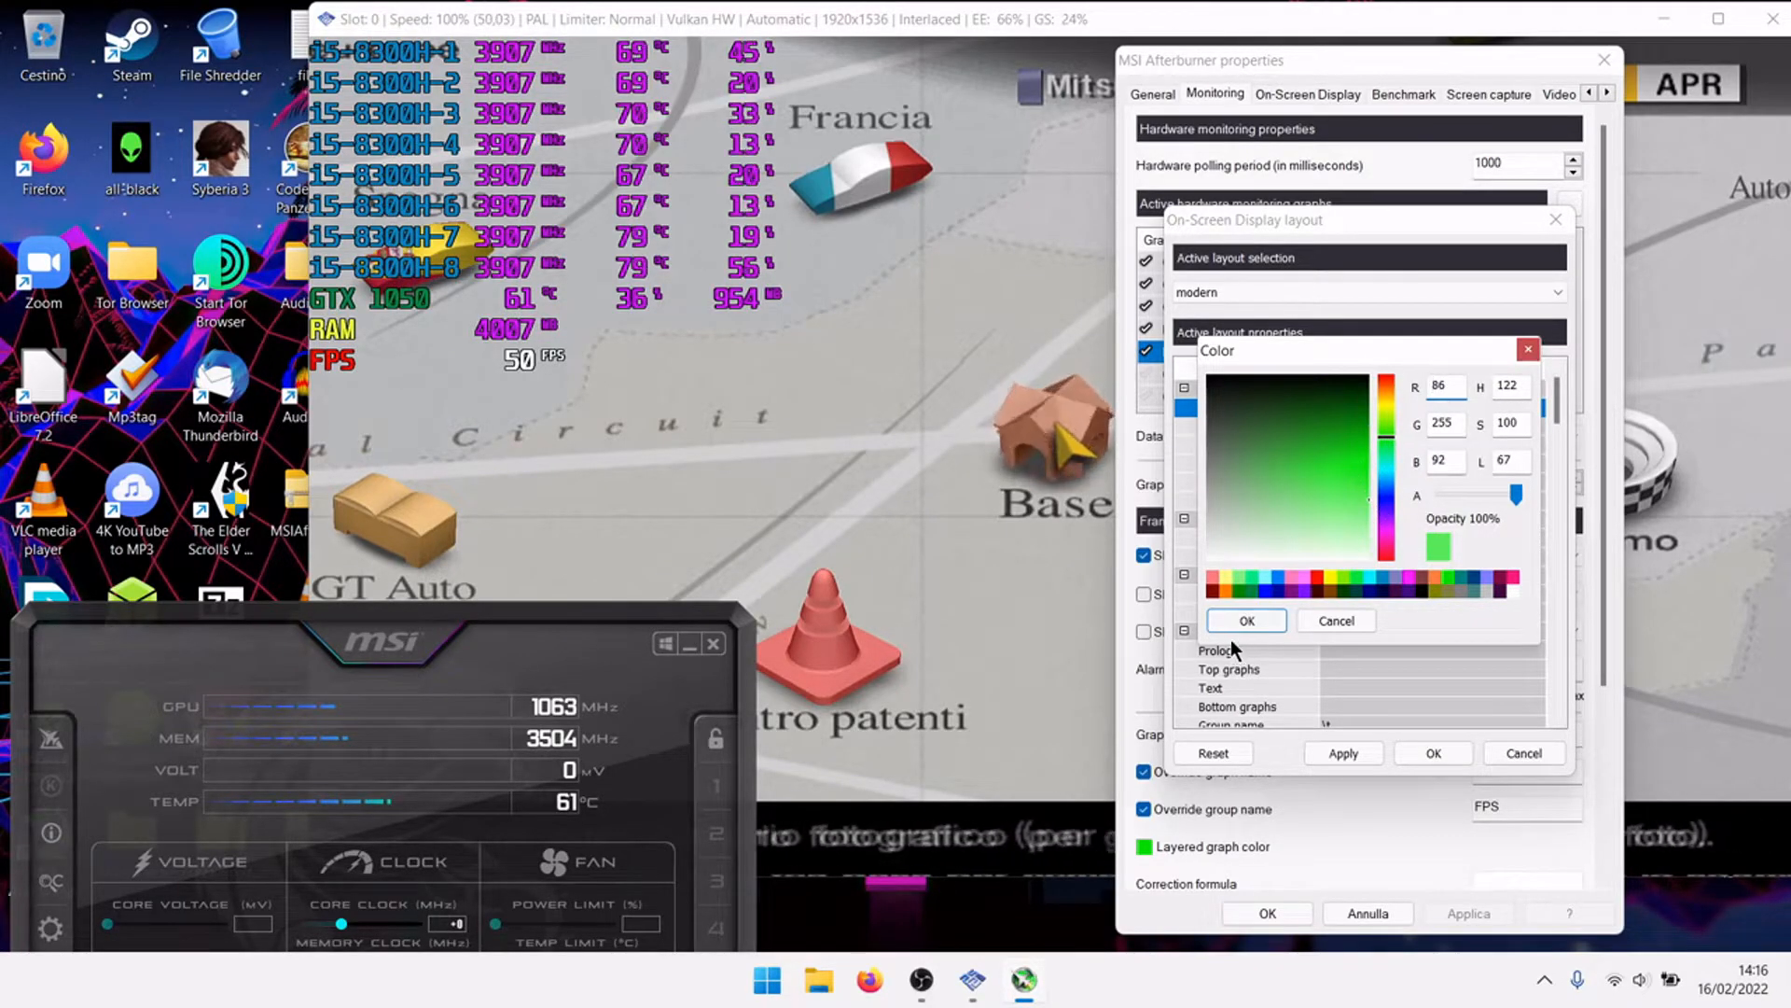
pyautogui.click(1362, 457)
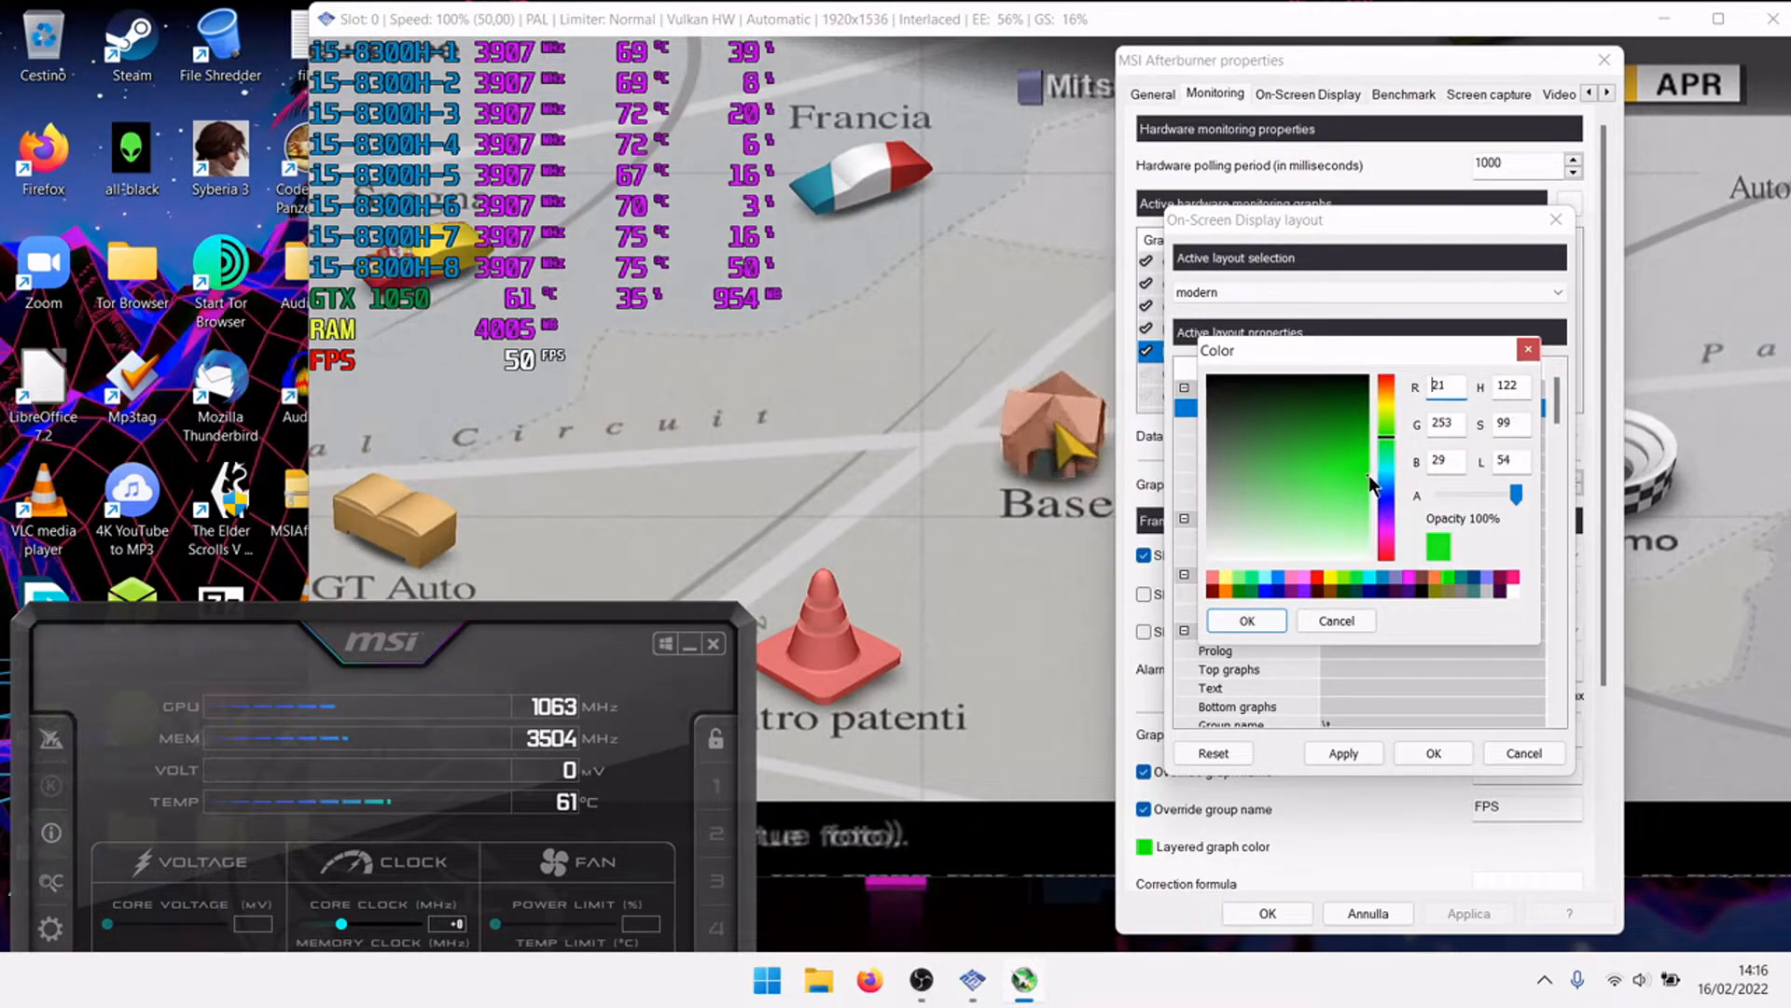
pyautogui.click(1247, 620)
# Review the color entries in the Group color section of the layout properties.
pyautogui.scroll(-10, 1345, 456)
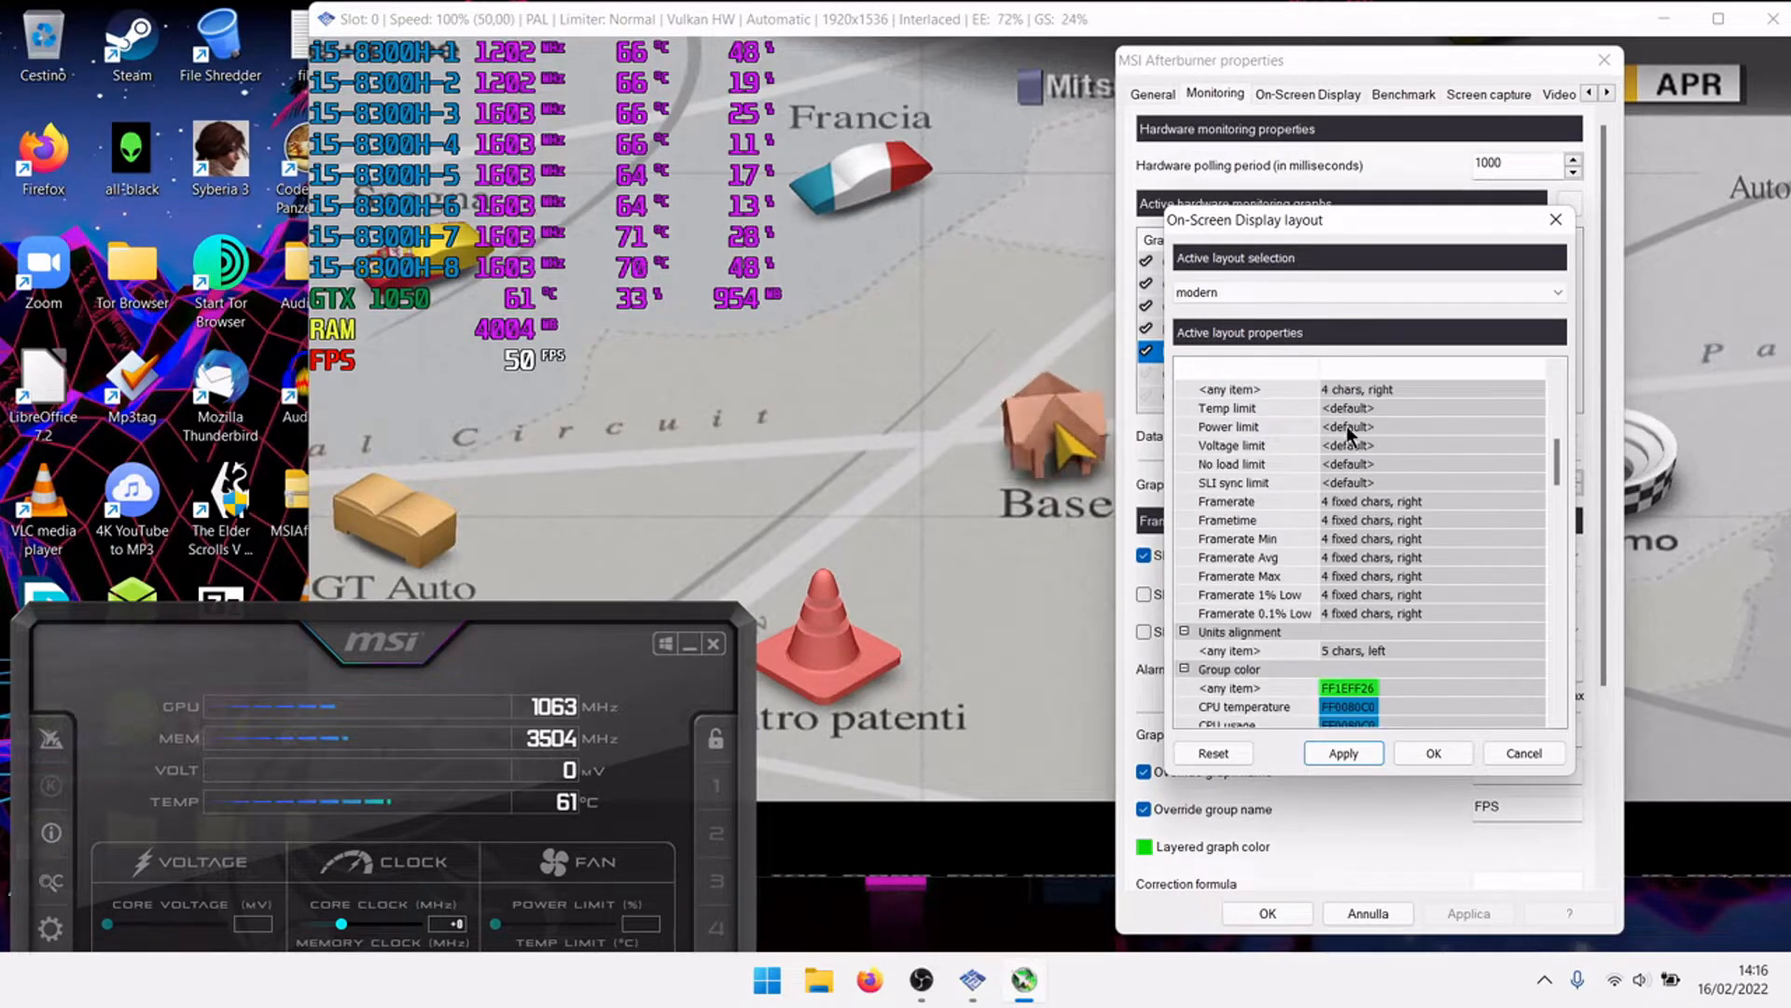
pyautogui.scroll(-4, 1360, 448)
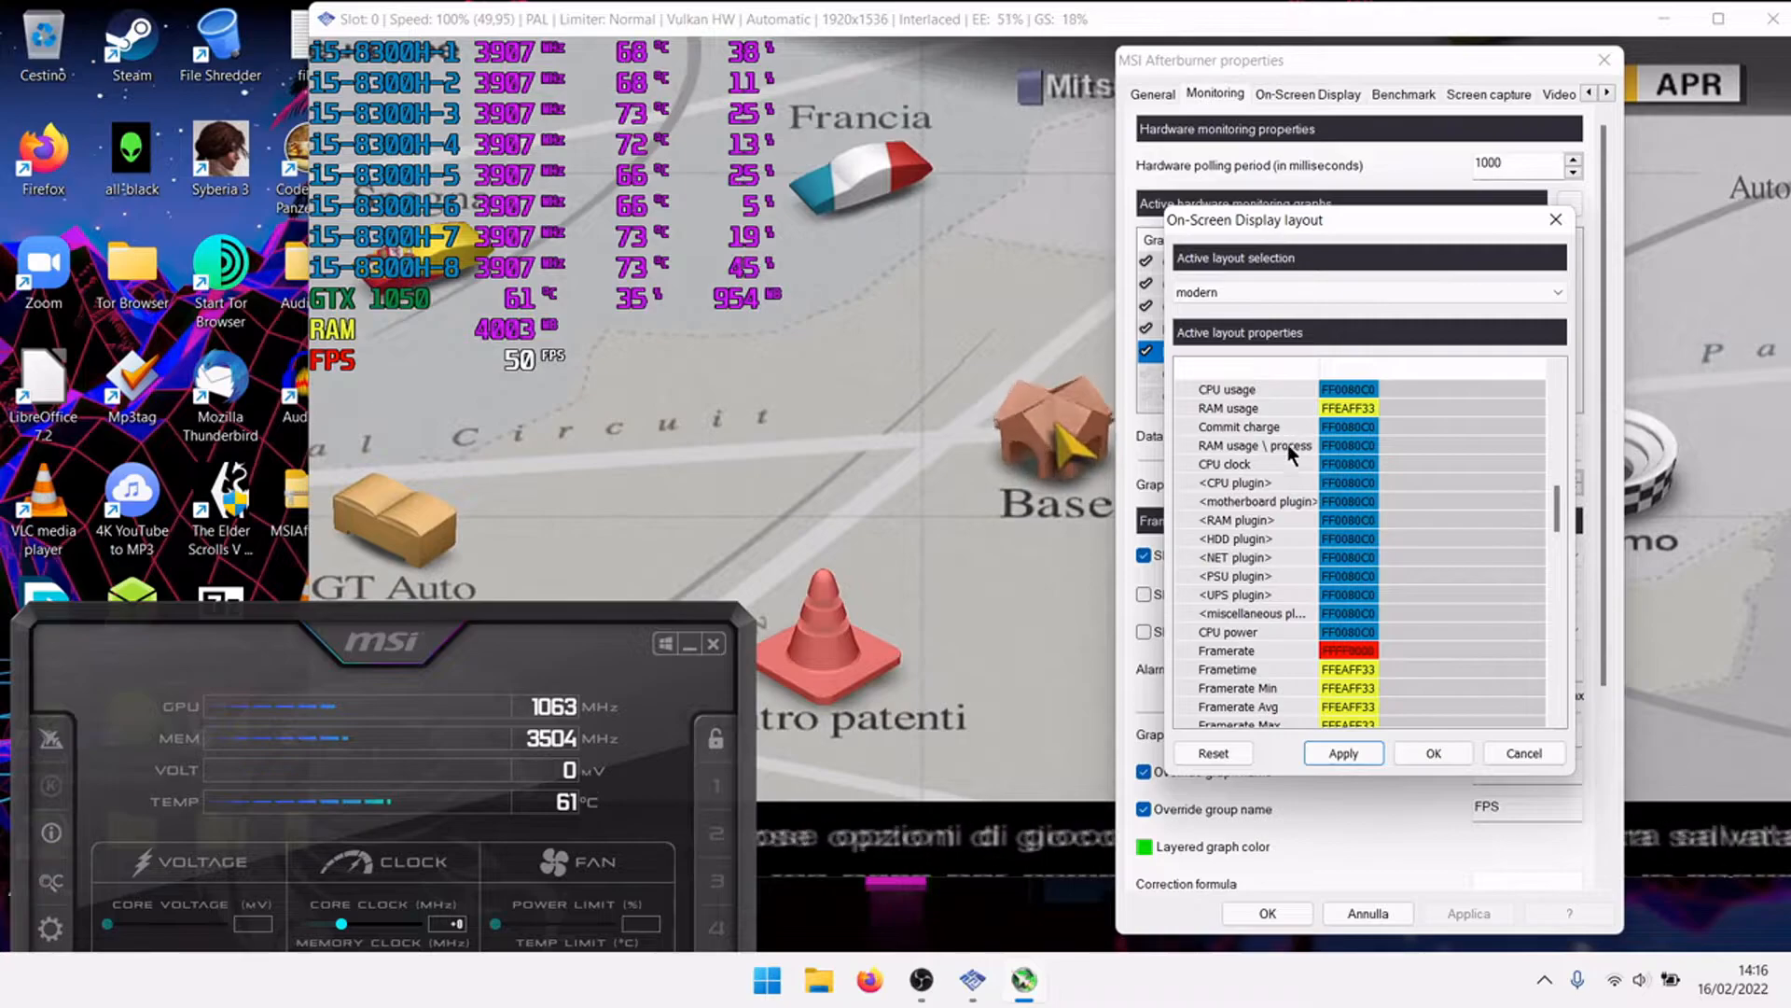
pyautogui.scroll(-4, 1301, 494)
pyautogui.scroll(4, 1302, 495)
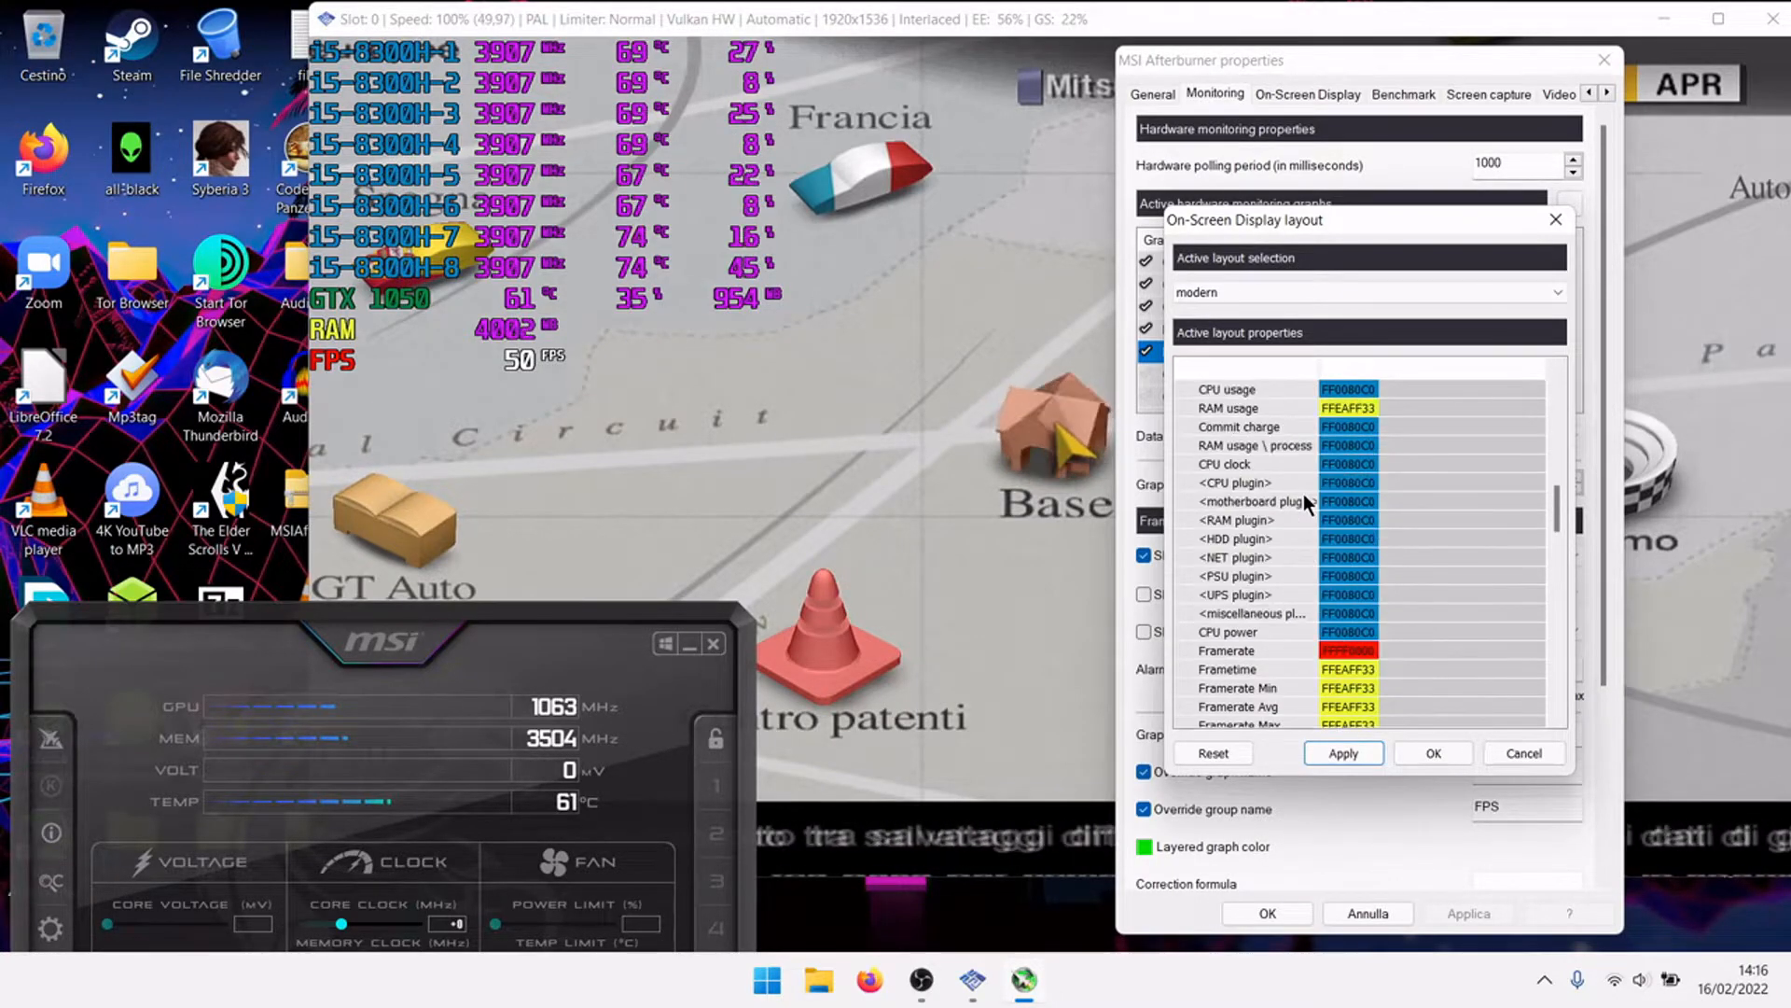
pyautogui.scroll(2, 1303, 495)
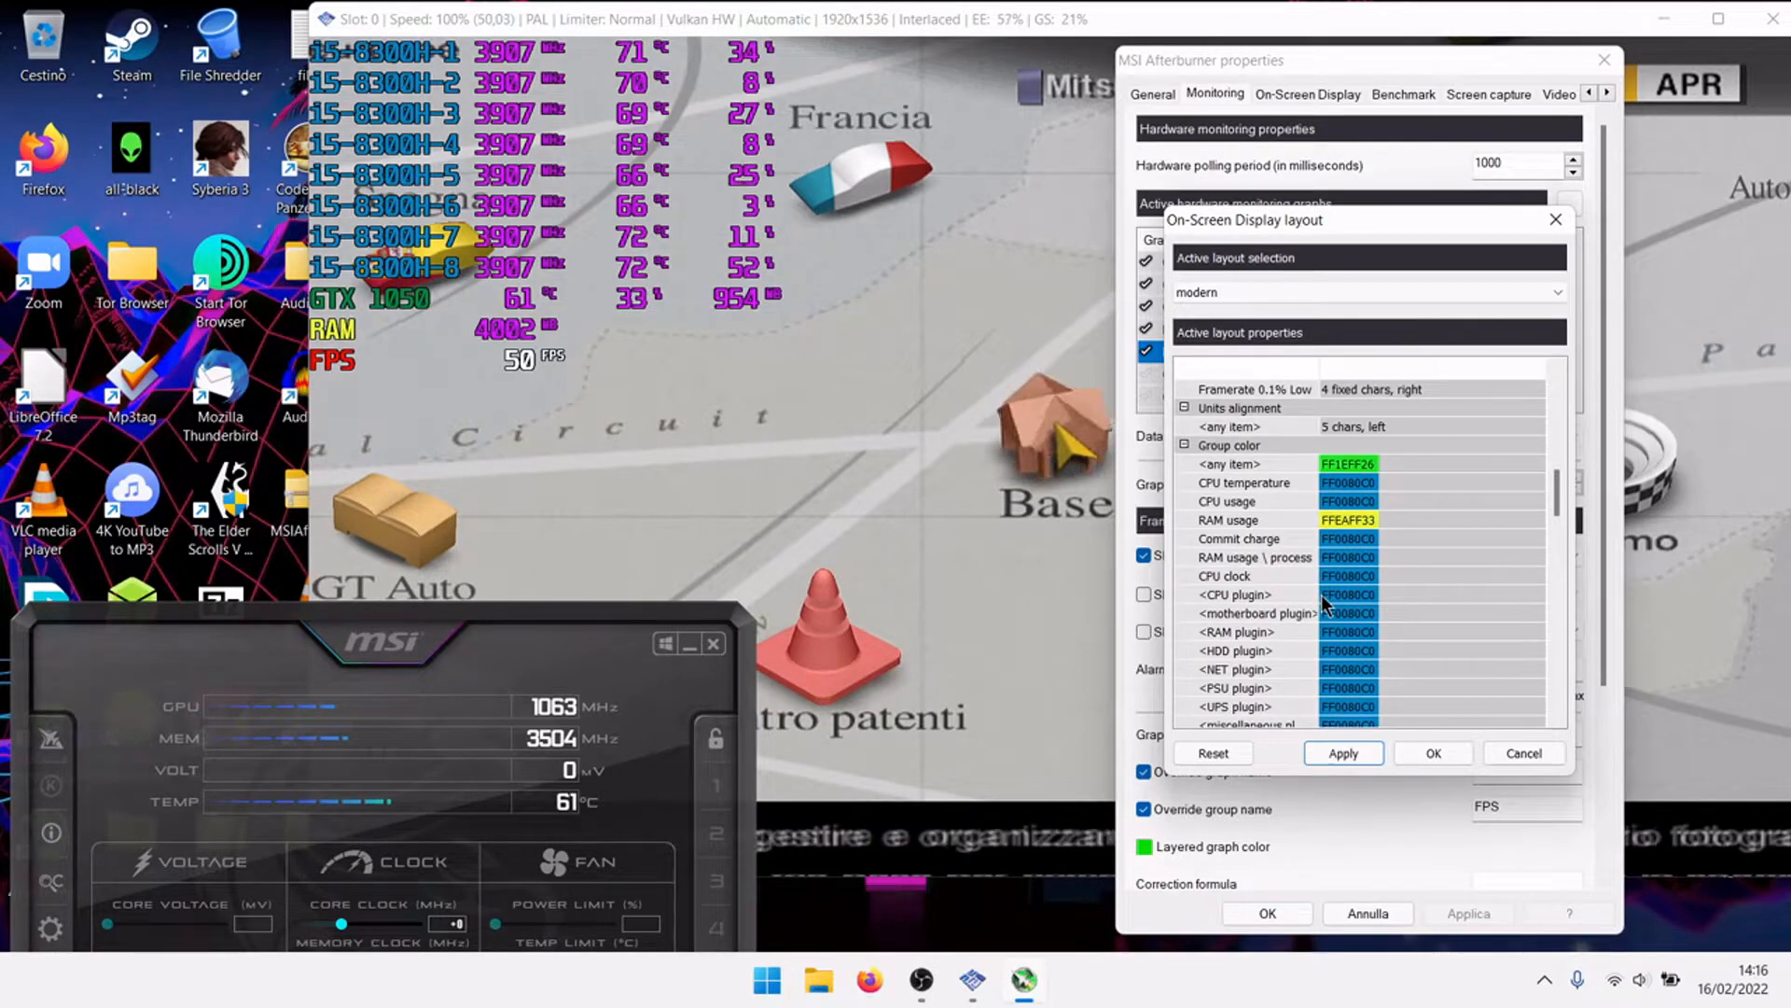
# Examine the layout's Group color, Graph color, size and graph settings and compare them with the Colors library.
pyautogui.scroll(-8, 1322, 597)
pyautogui.scroll(-5, 1324, 585)
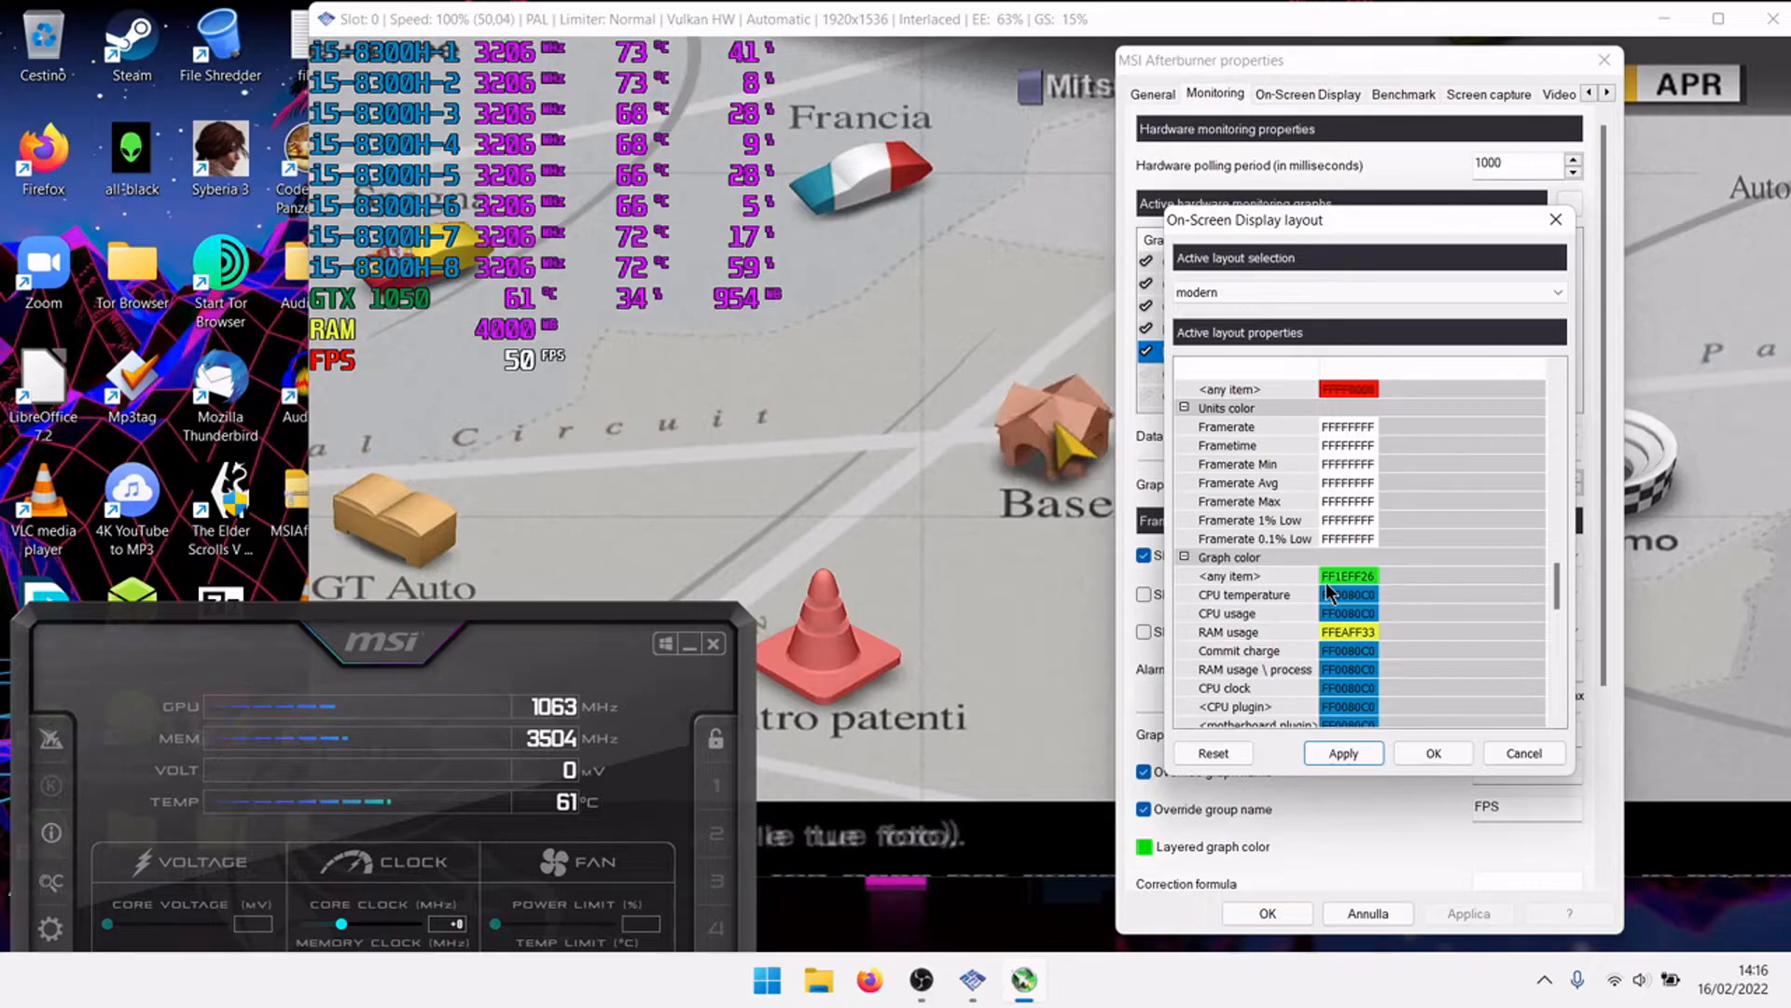
pyautogui.scroll(-2, 1325, 590)
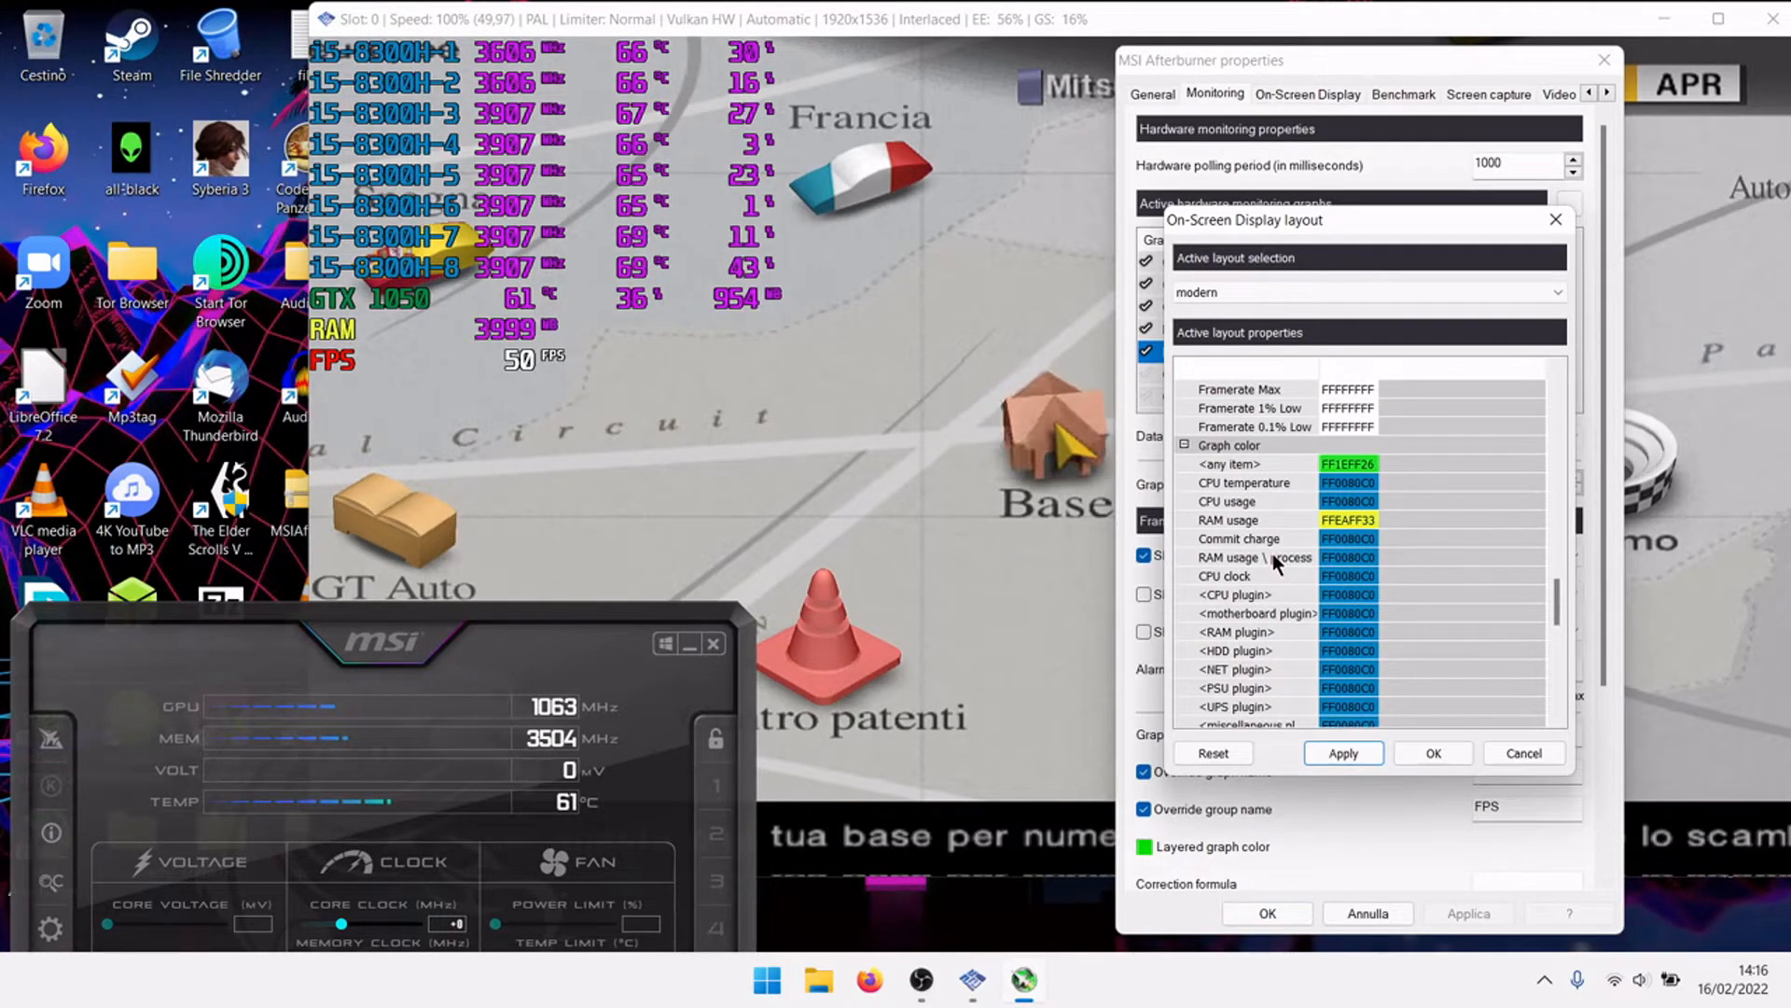
pyautogui.scroll(-1, 1265, 543)
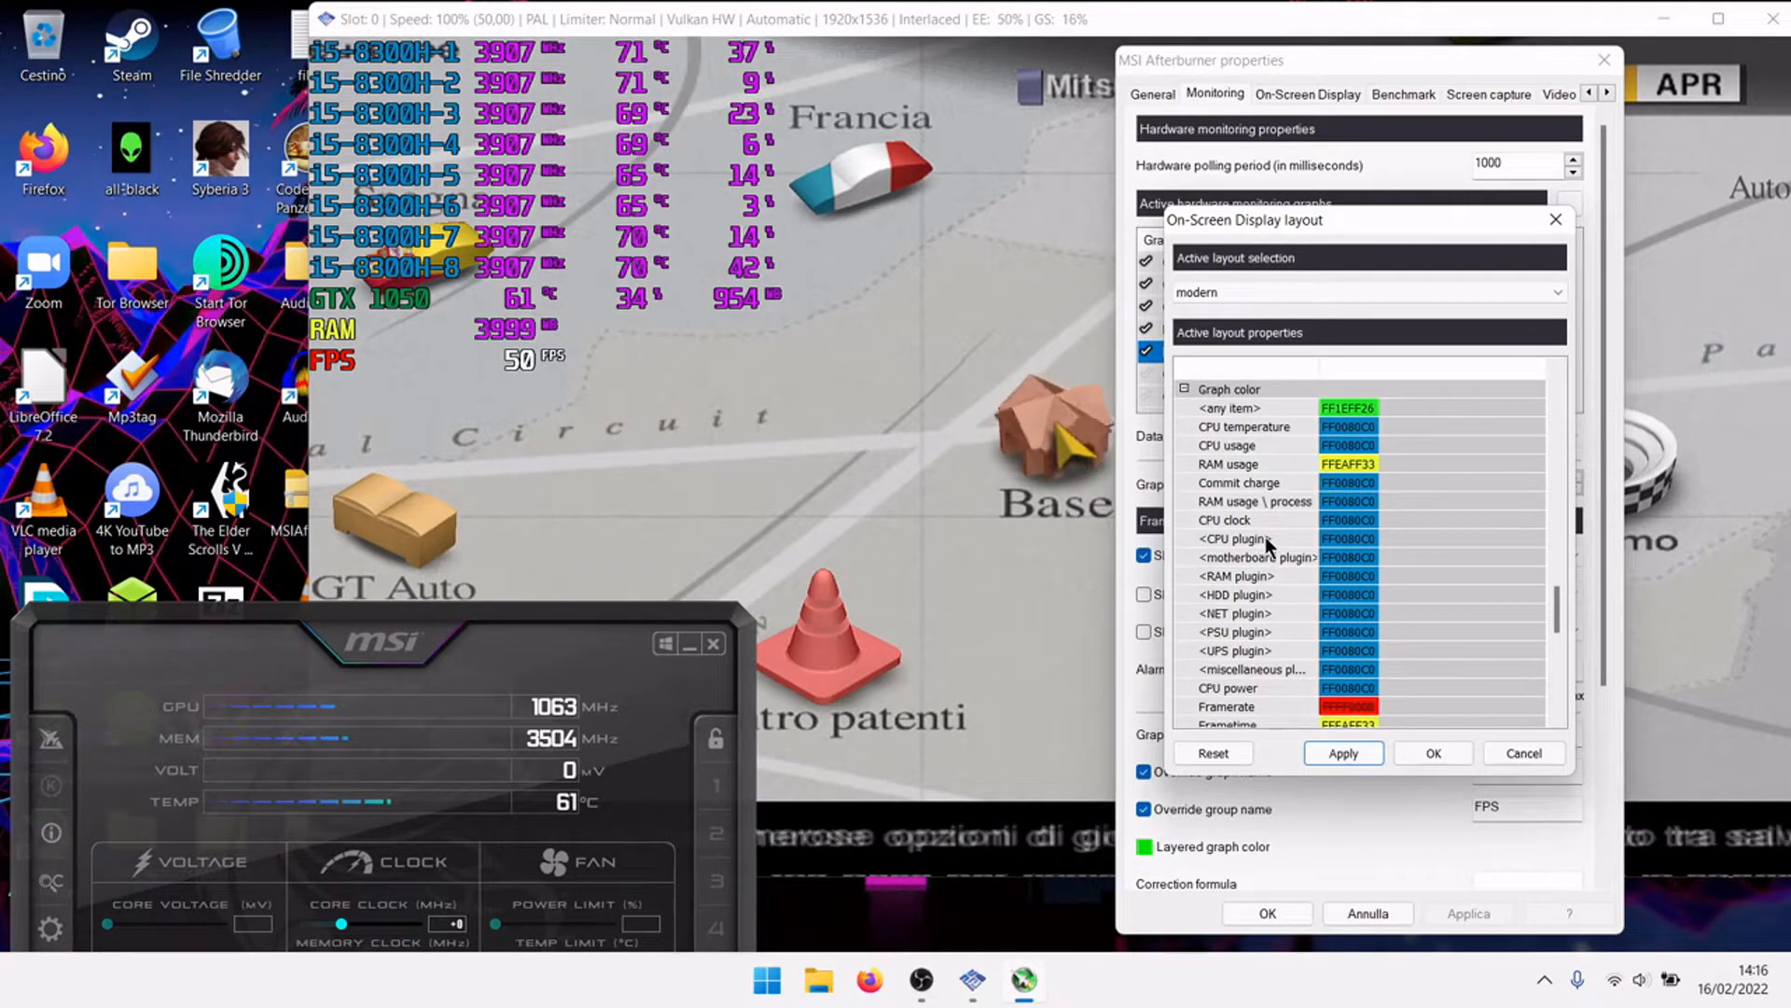
pyautogui.scroll(-12, 1265, 536)
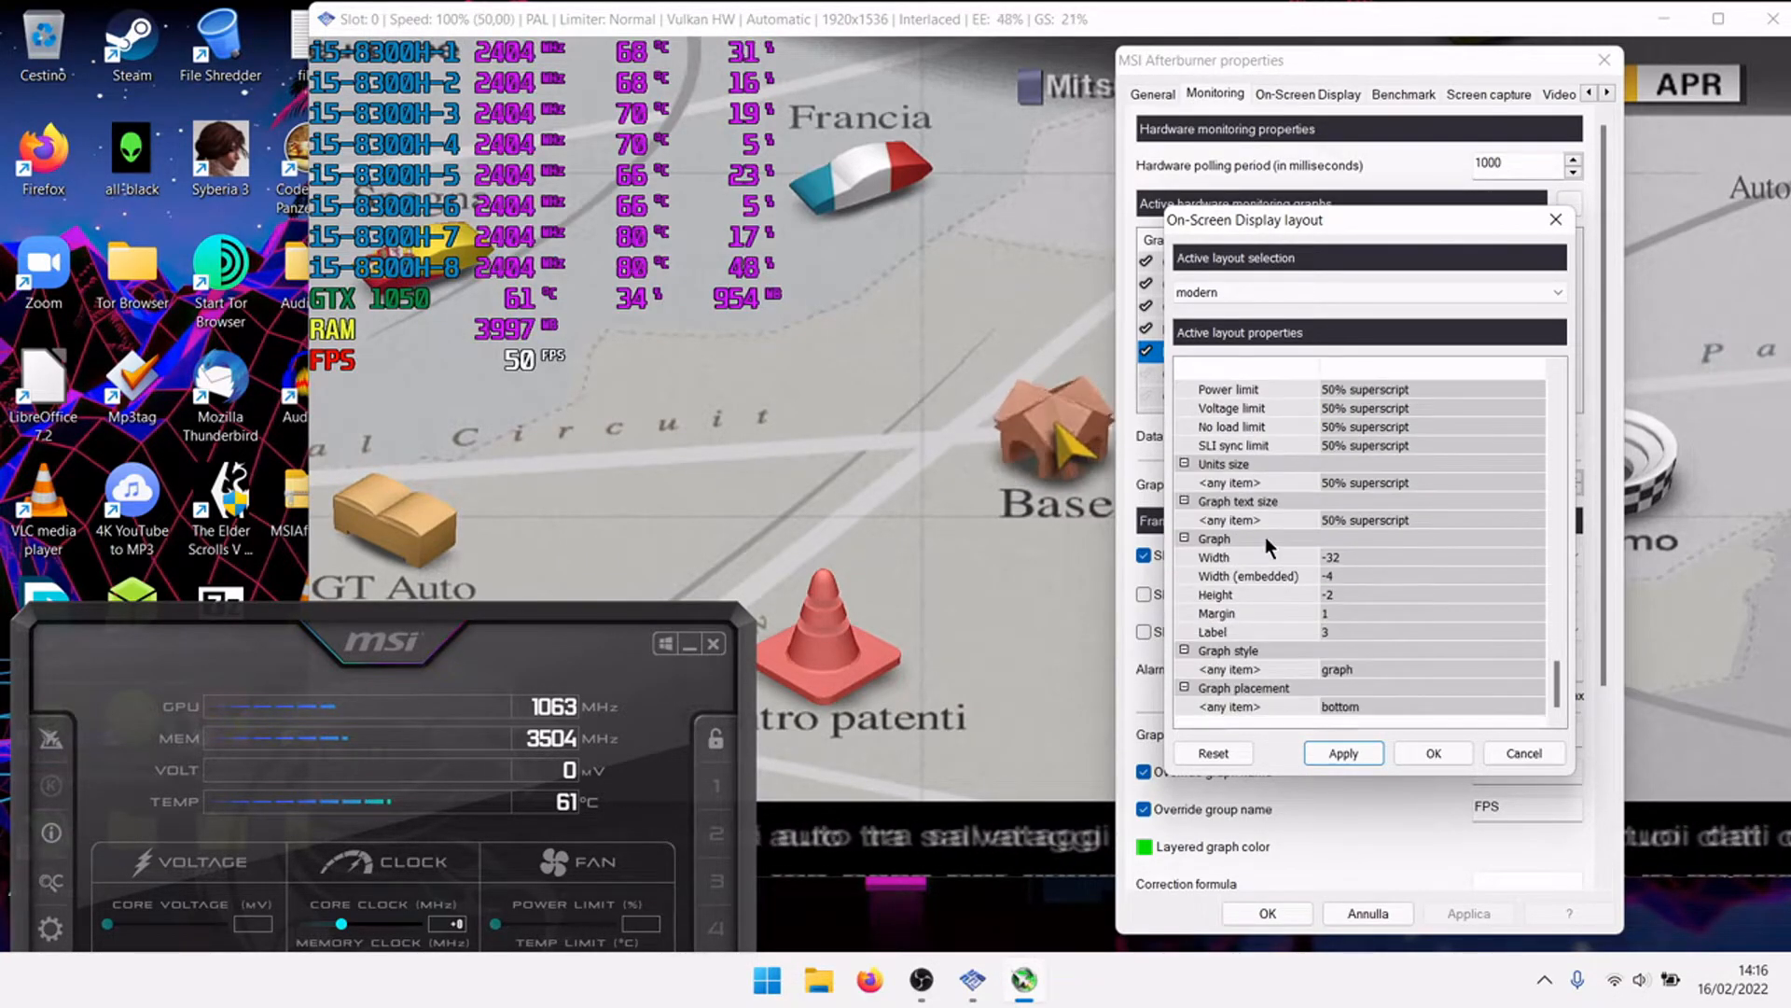
pyautogui.scroll(8, 1267, 536)
pyautogui.scroll(5, 1271, 531)
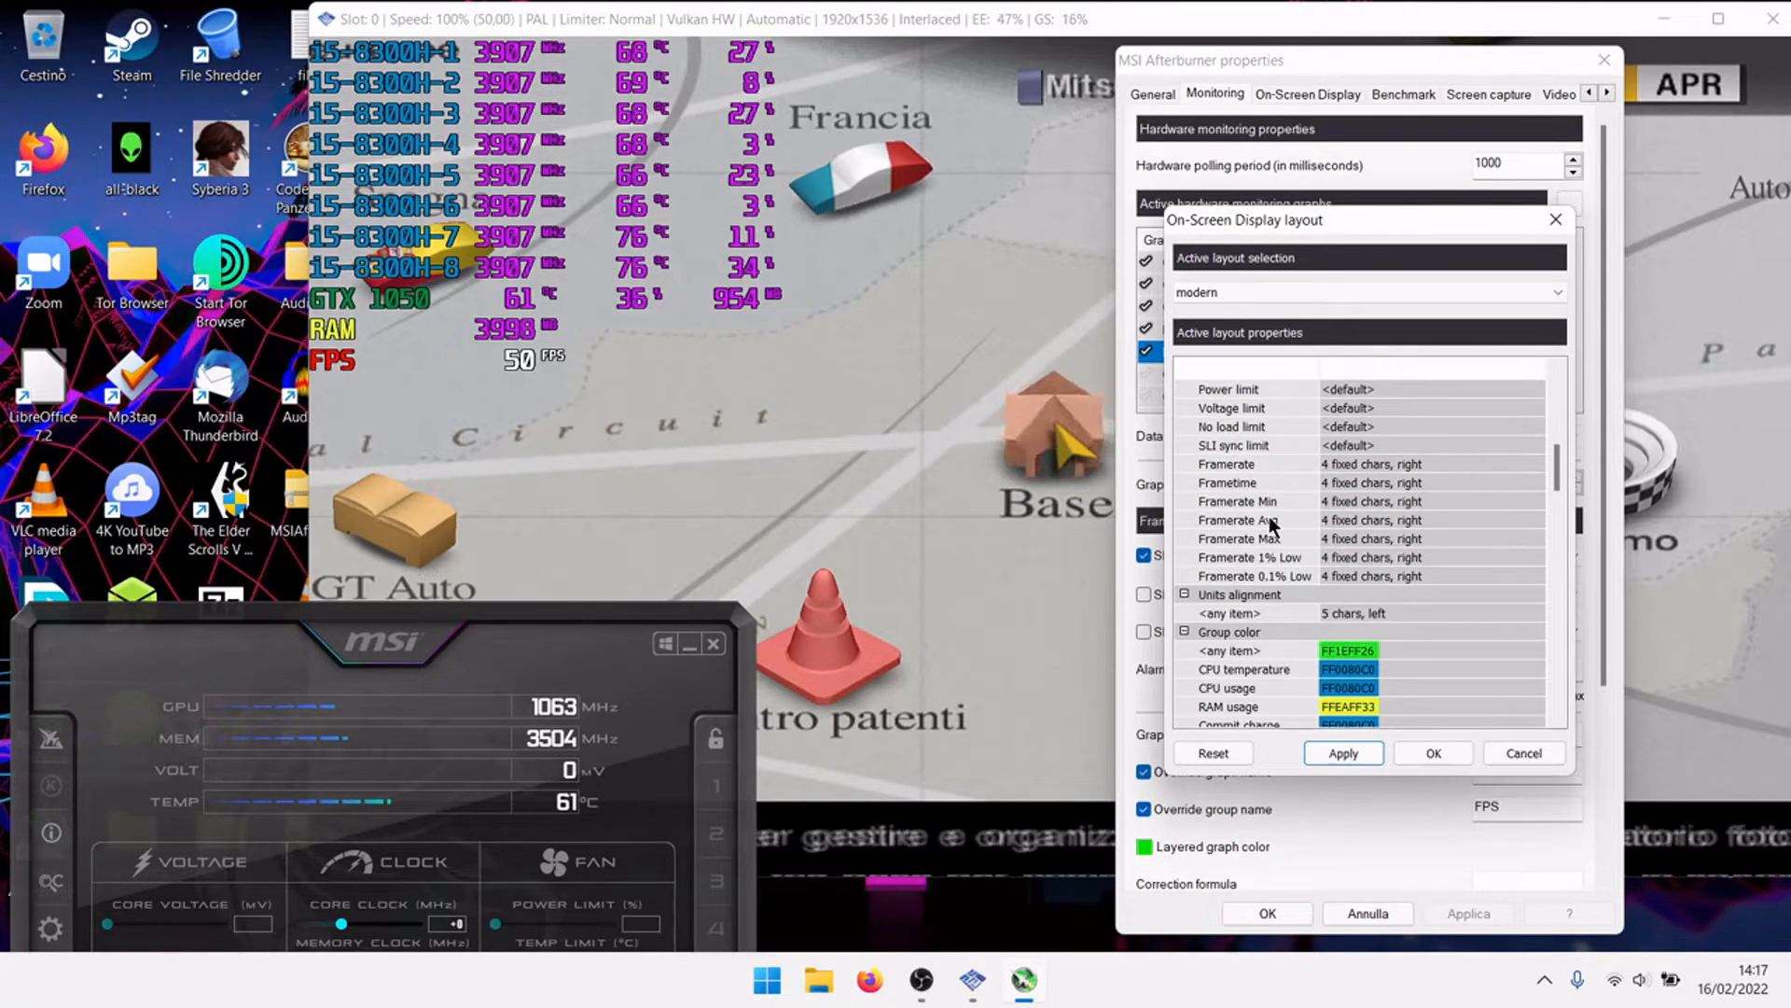
pyautogui.scroll(7, 1271, 525)
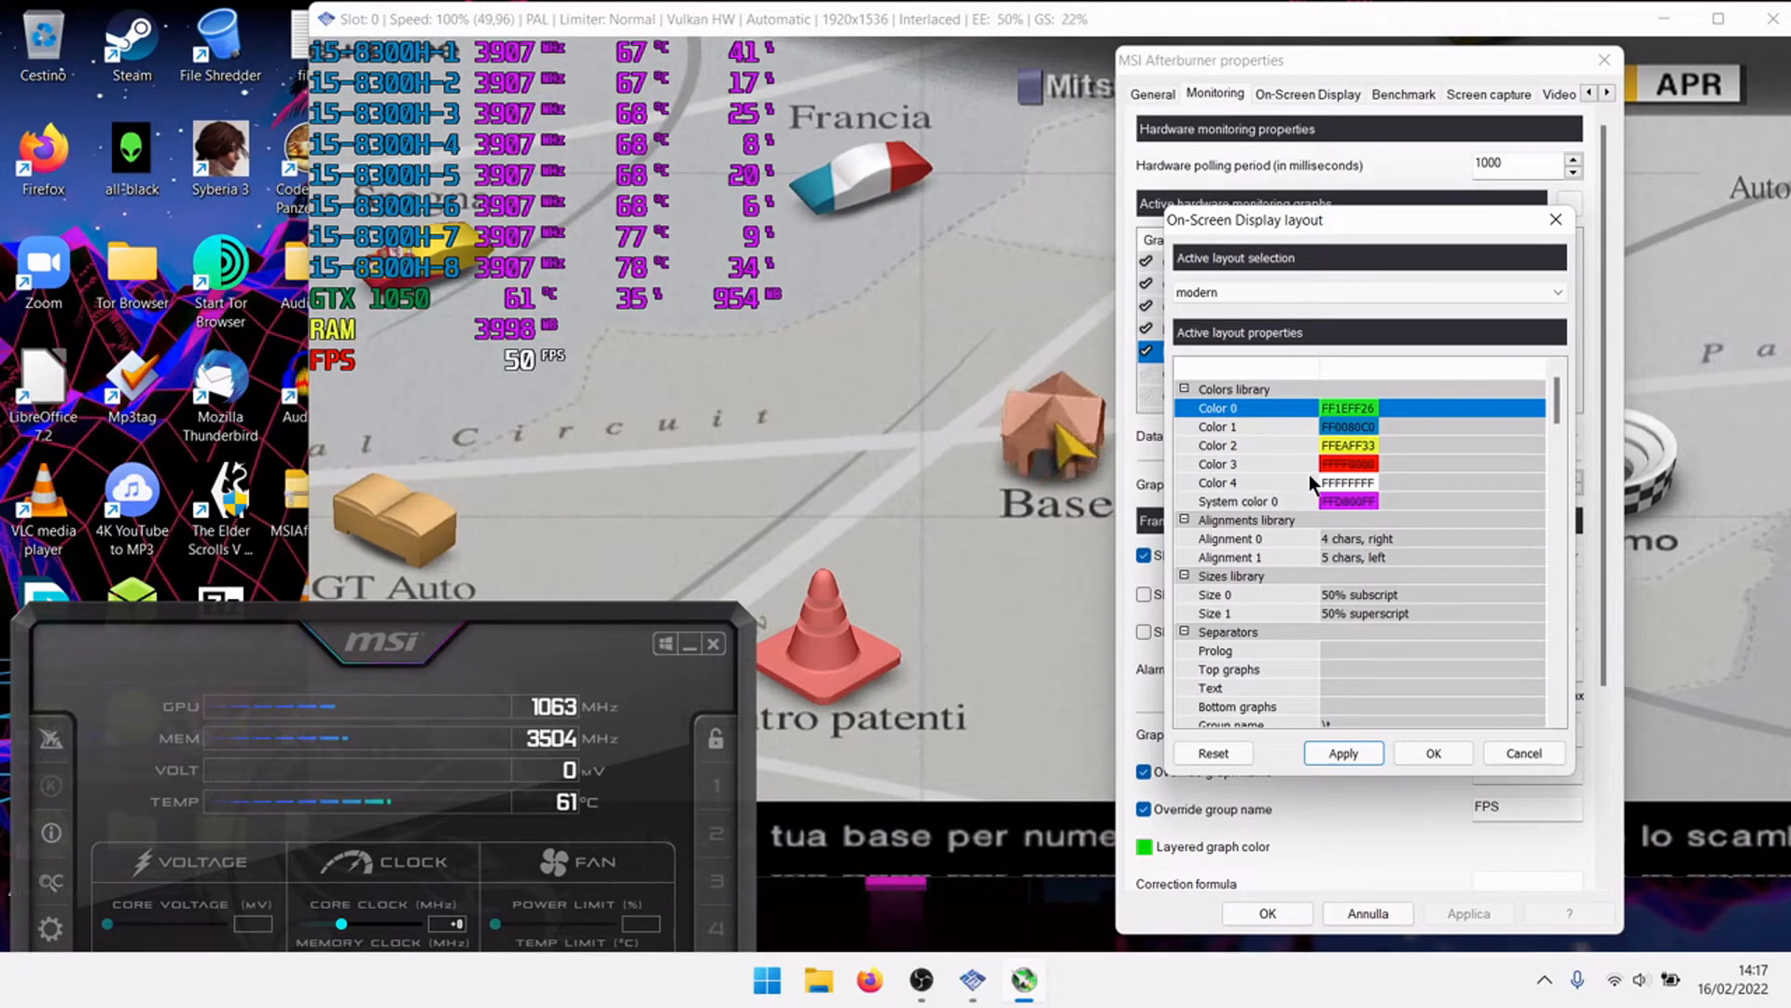
pyautogui.scroll(-15, 1308, 474)
pyautogui.scroll(15, 1312, 473)
# Change Color 4 in the Colors library to amber, FFFFC10A.
pyautogui.click(1332, 480)
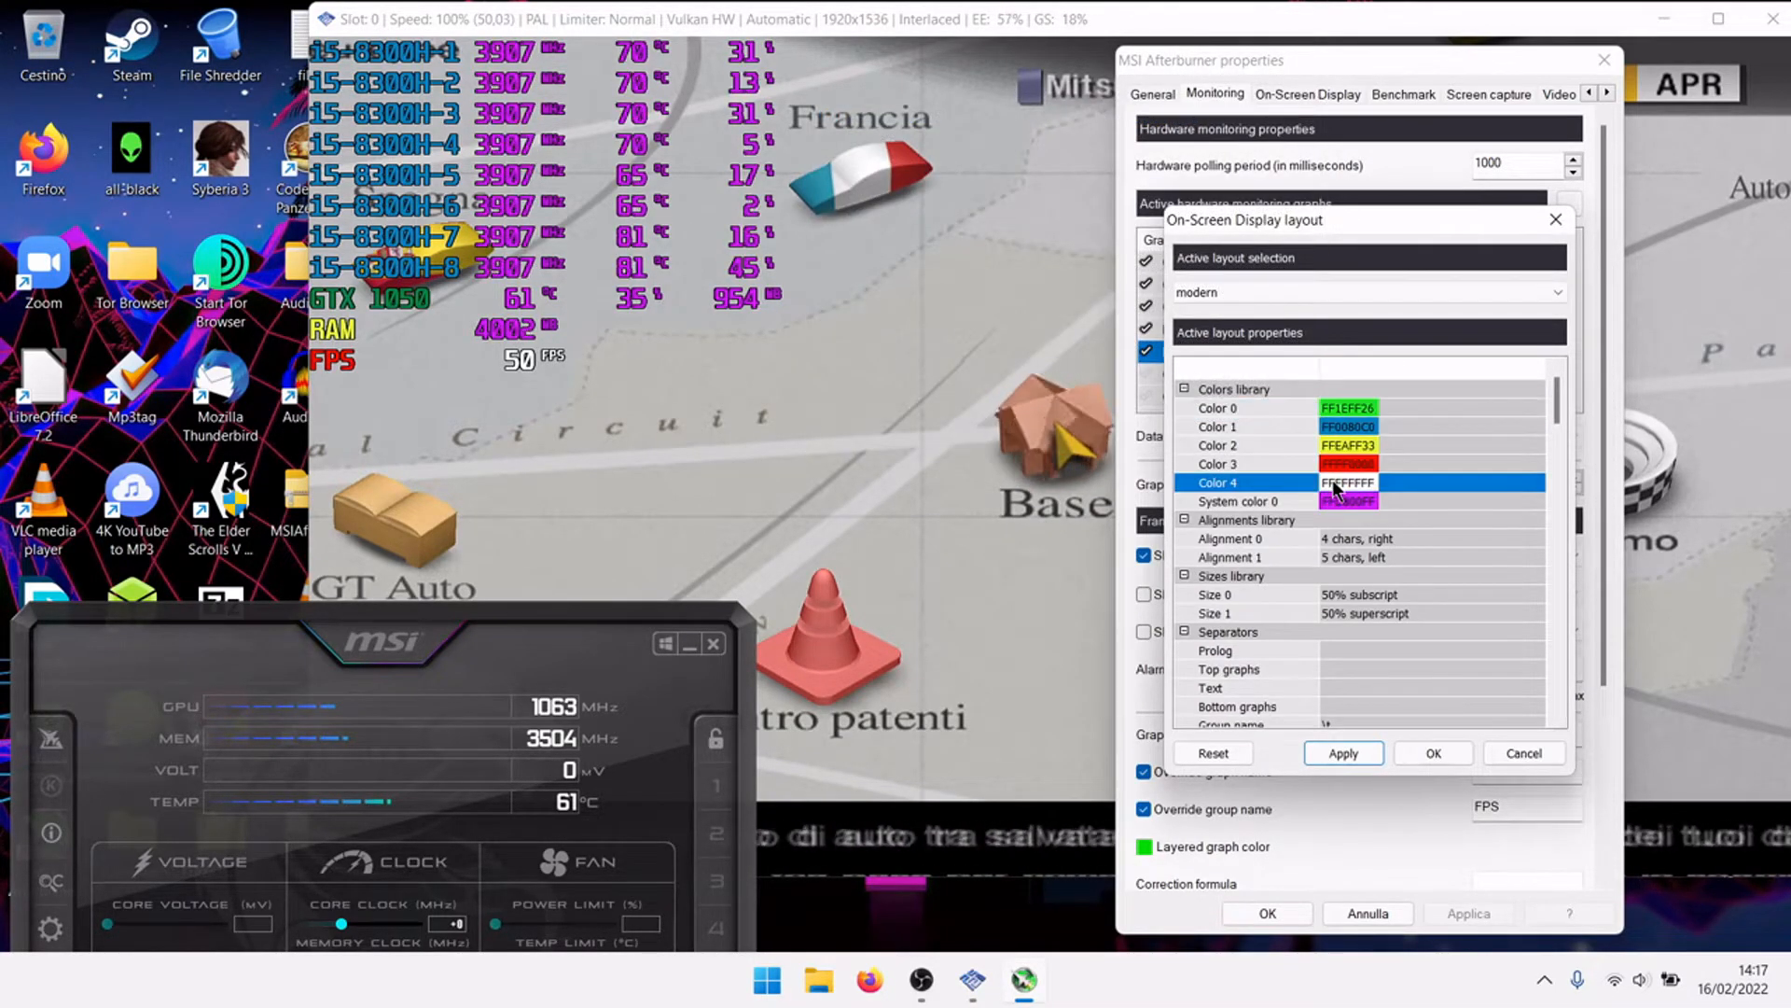
pyautogui.click(1333, 480)
pyautogui.moveTo(1388, 414)
pyautogui.mouseDown()
pyautogui.moveTo(1391, 551)
pyautogui.moveTo(1396, 398)
pyautogui.mouseUp()
pyautogui.moveTo(1354, 485); pyautogui.dragTo(1370, 471)
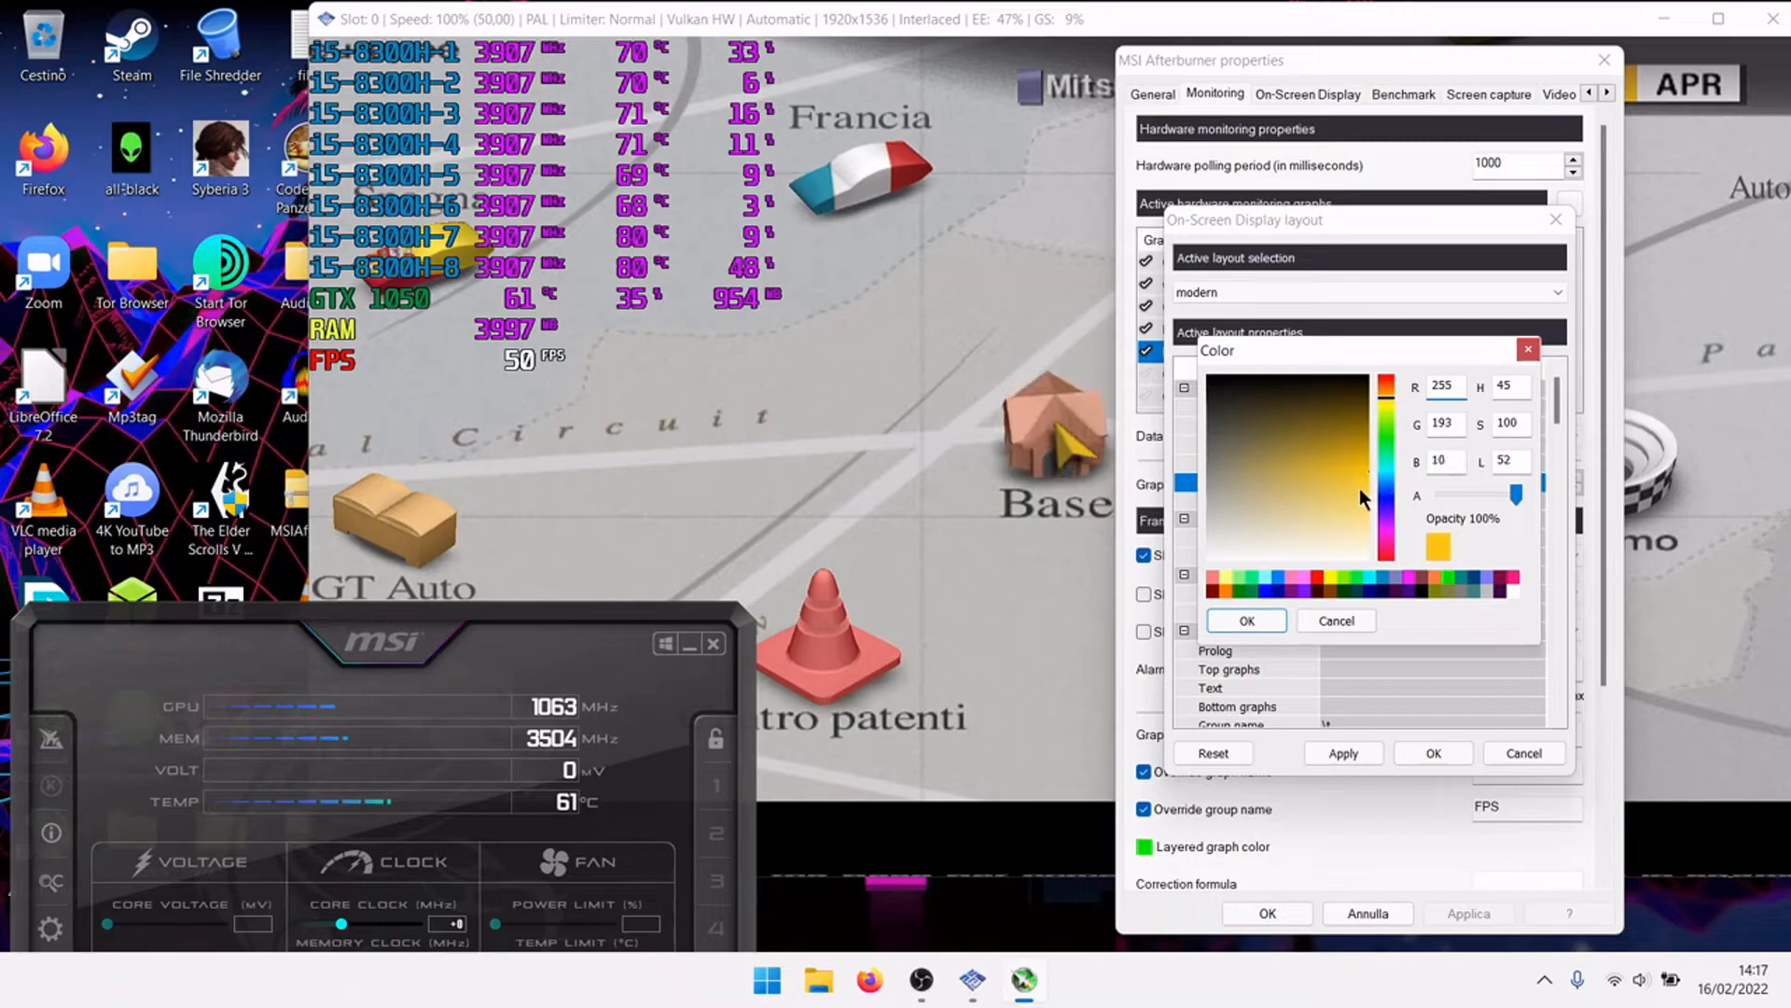
pyautogui.click(1269, 622)
# Check the framerate entries under Value color, Units color and Graph color, and apply the layout changes.
pyautogui.scroll(-3, 1335, 517)
pyautogui.scroll(-8, 1346, 517)
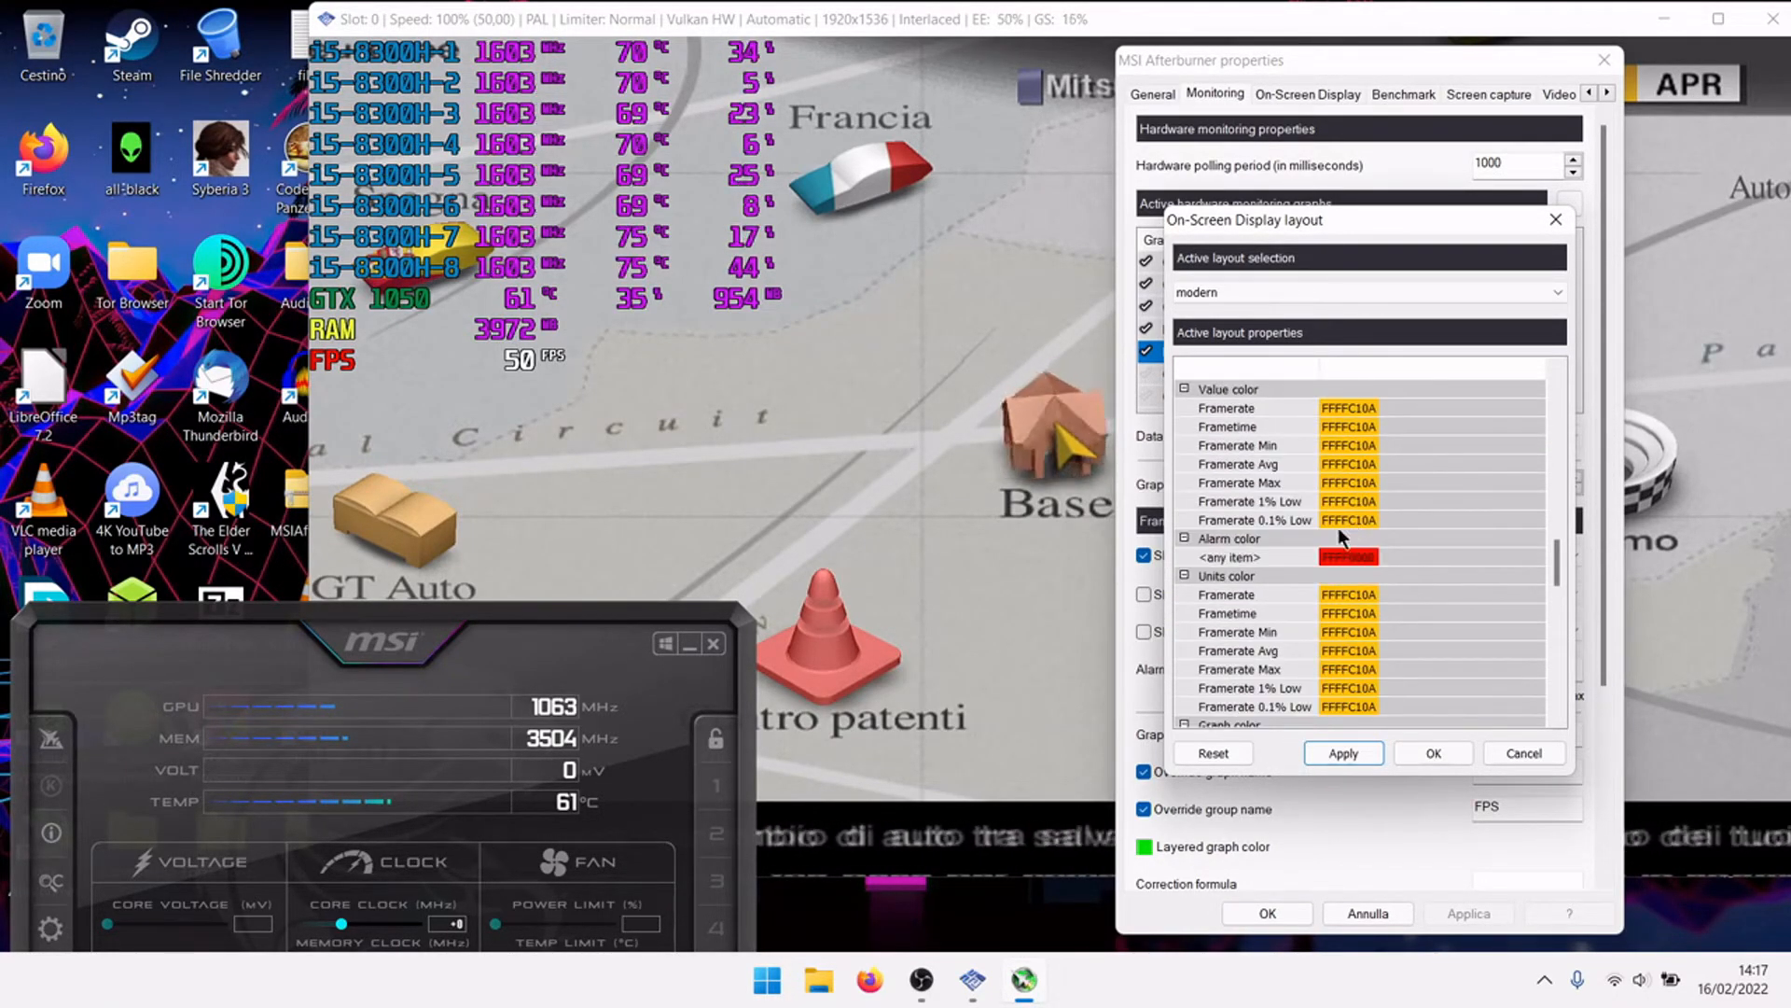
pyautogui.scroll(2, 1329, 615)
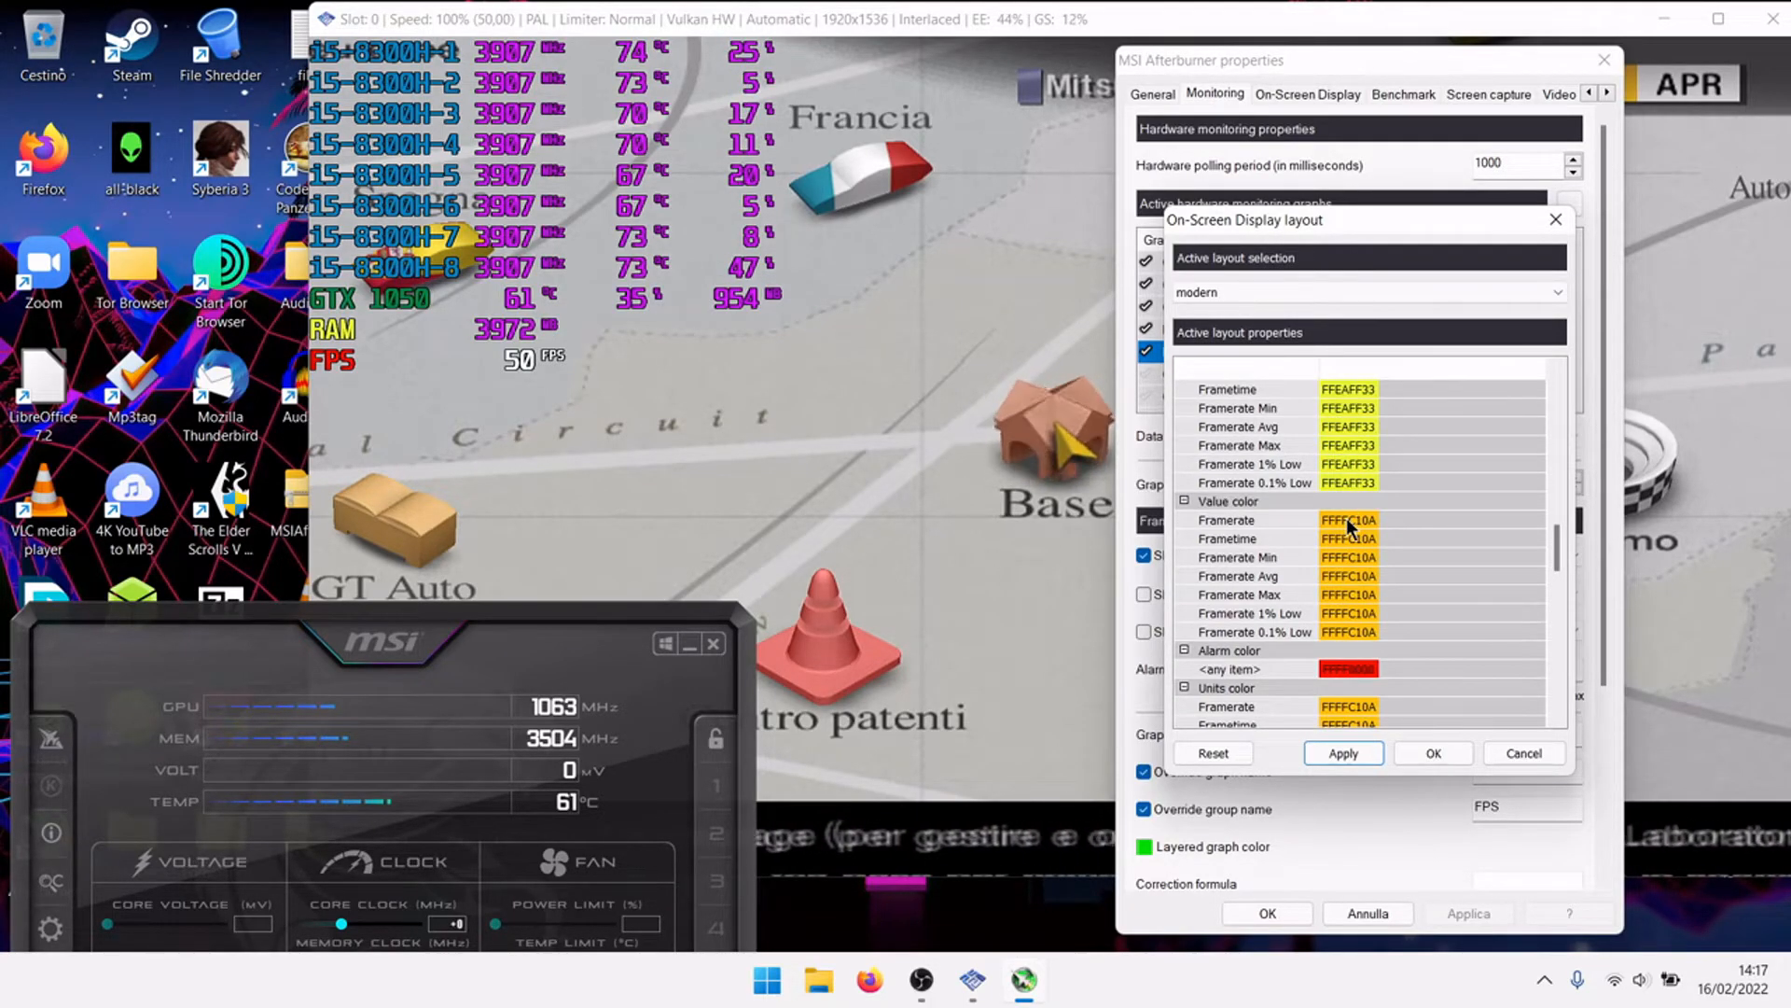
pyautogui.scroll(5, 1346, 517)
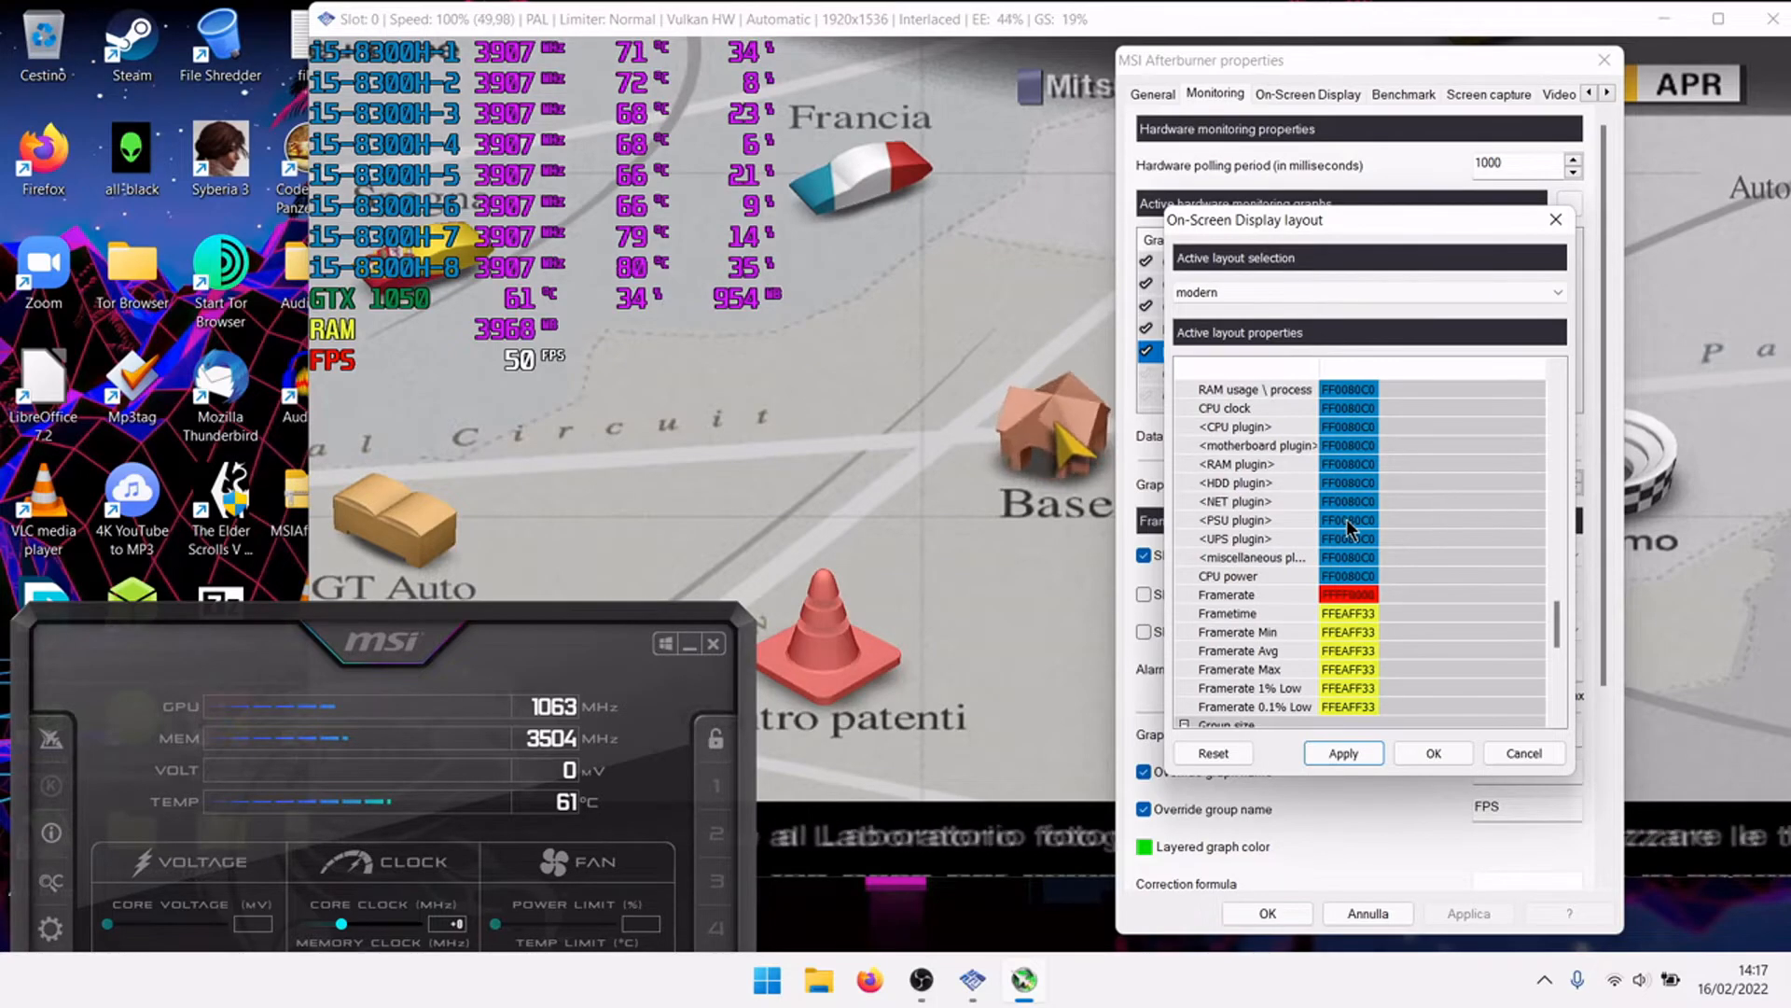
pyautogui.scroll(-4, 1346, 519)
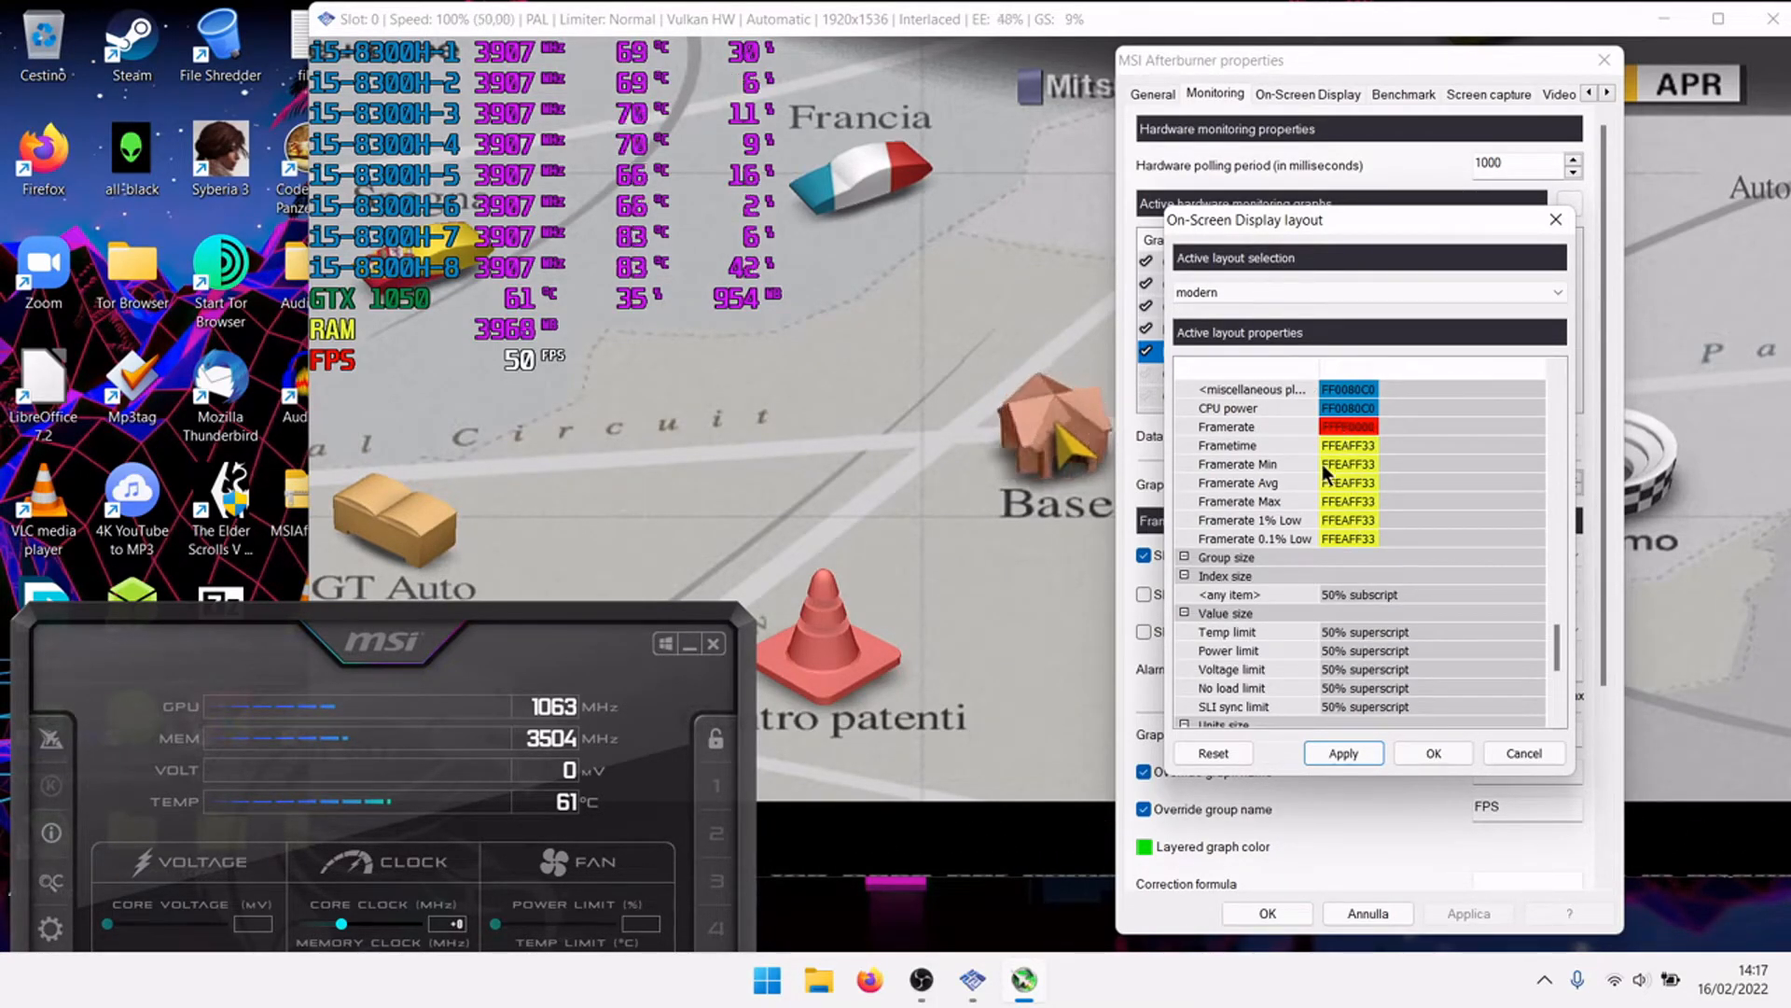
pyautogui.scroll(-5, 1323, 463)
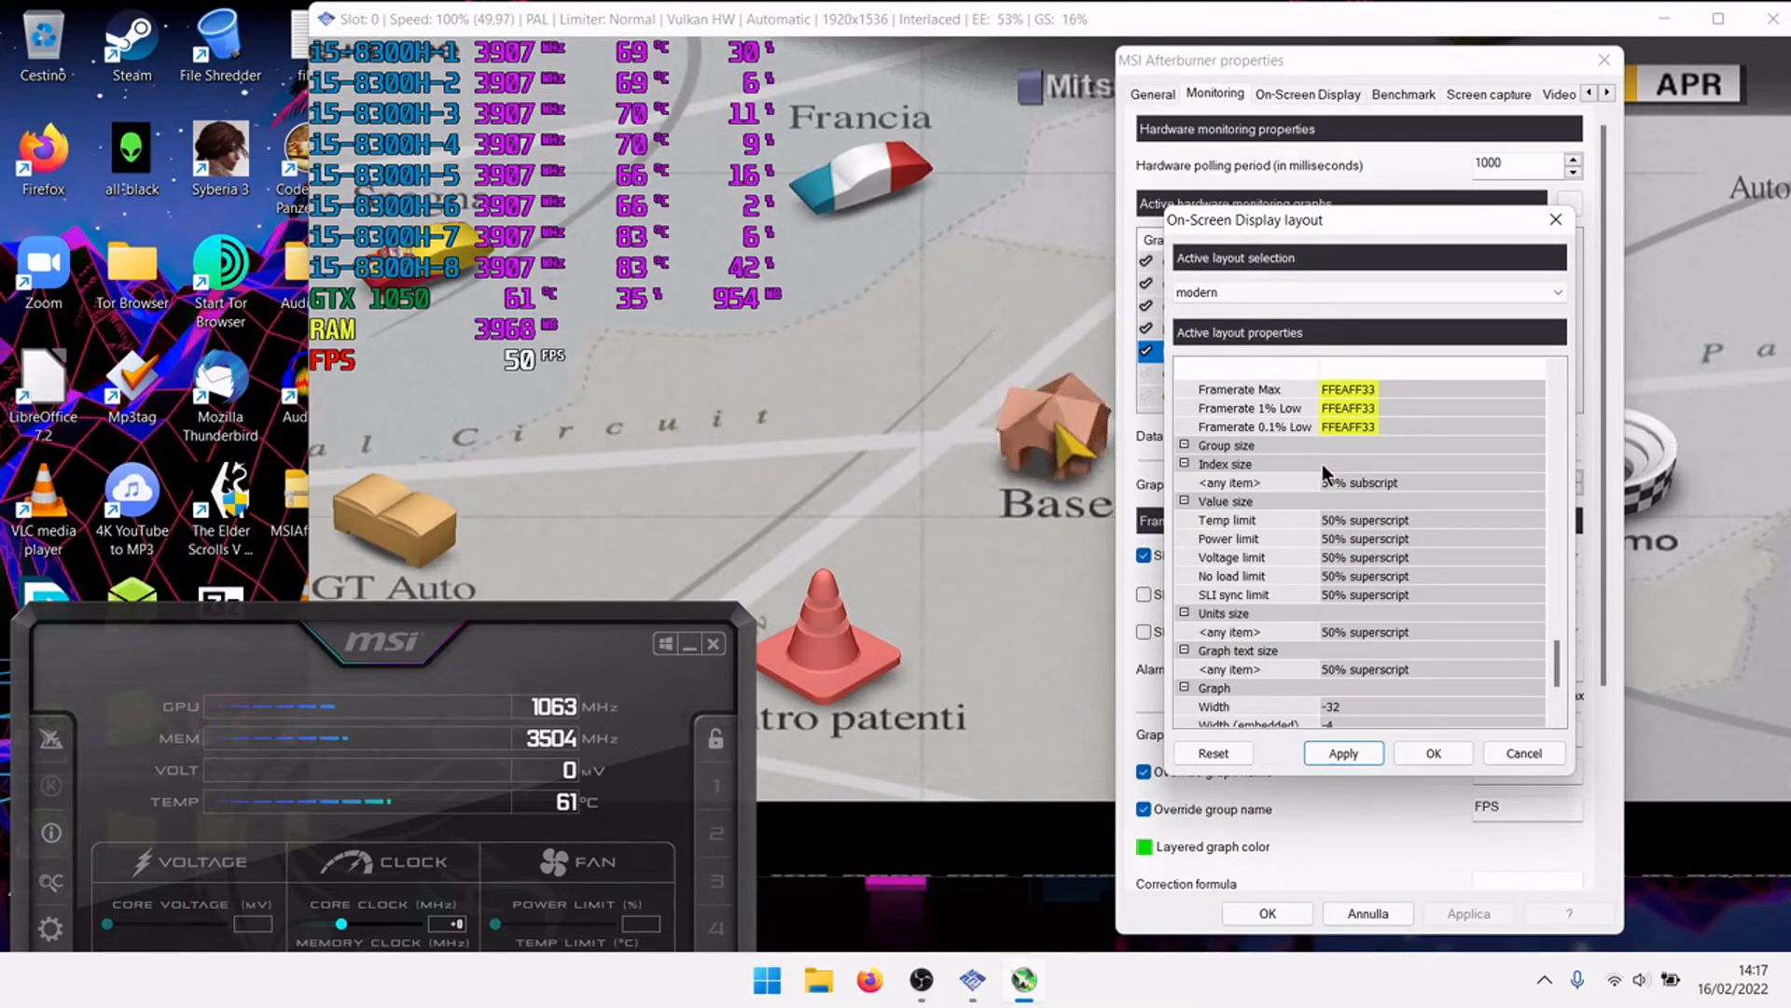
pyautogui.click(1344, 753)
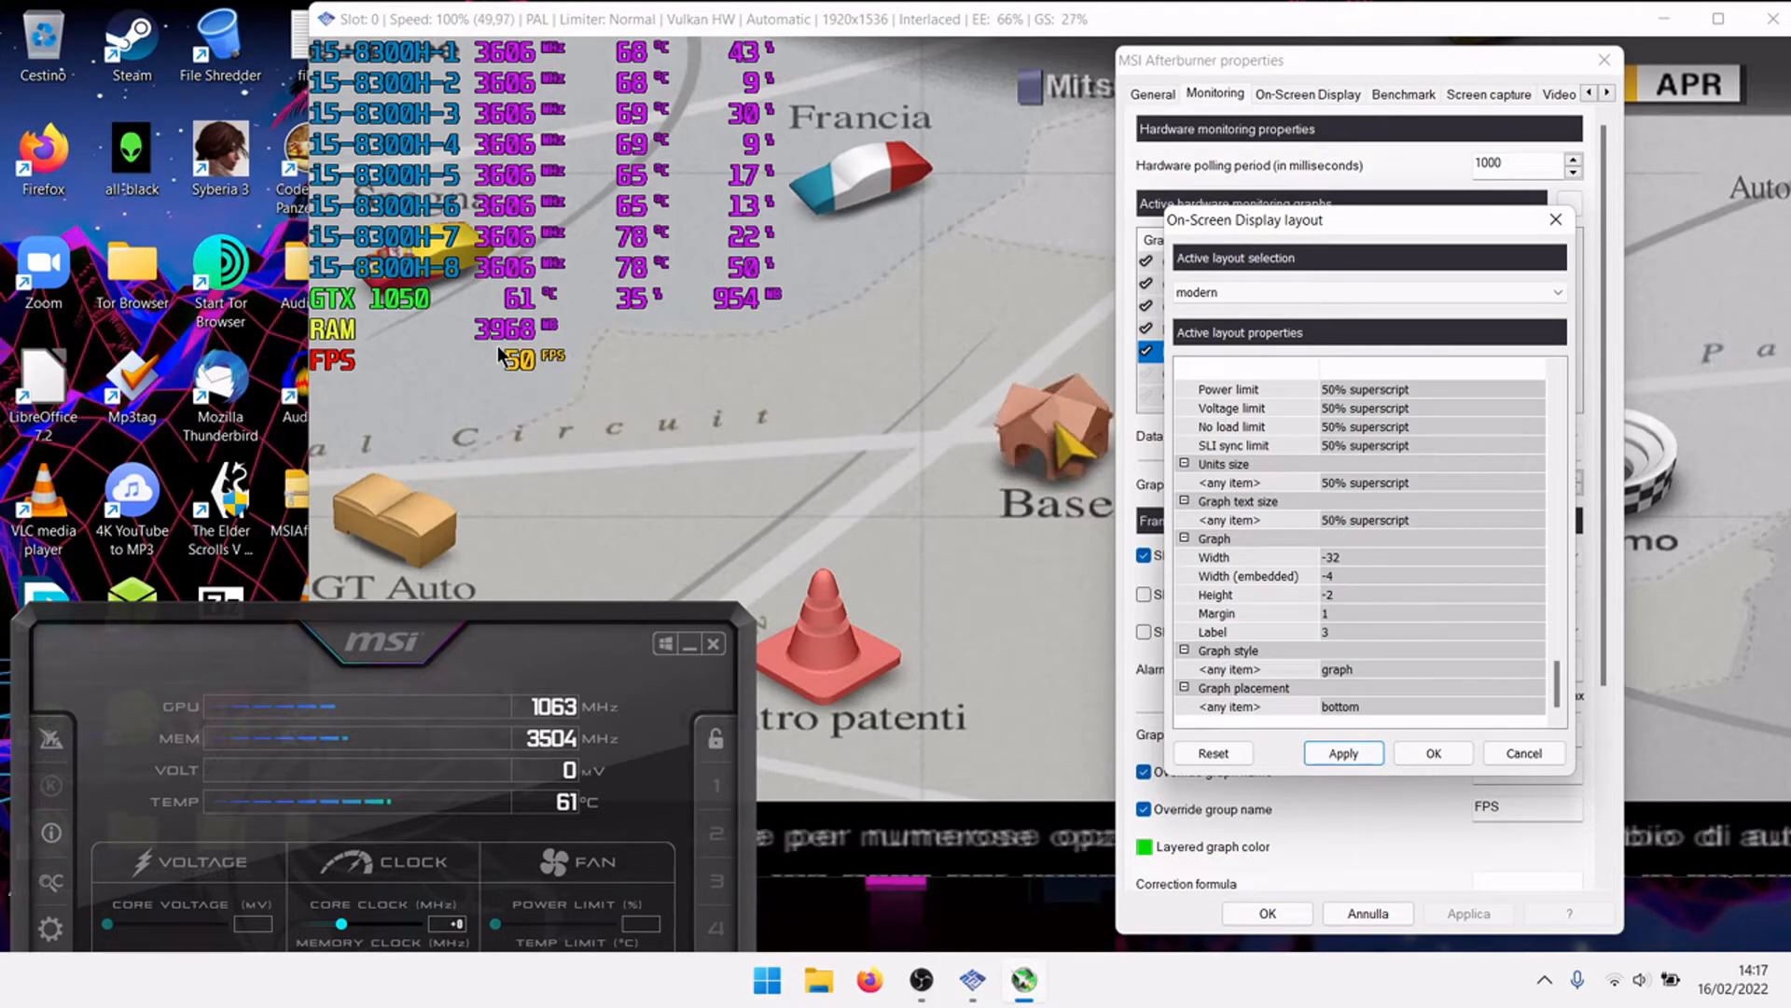
# Change Color 1 in the Colors library to deep blue with R 10, G 21, B 224 and apply the layout changes.
pyautogui.scroll(15, 1334, 479)
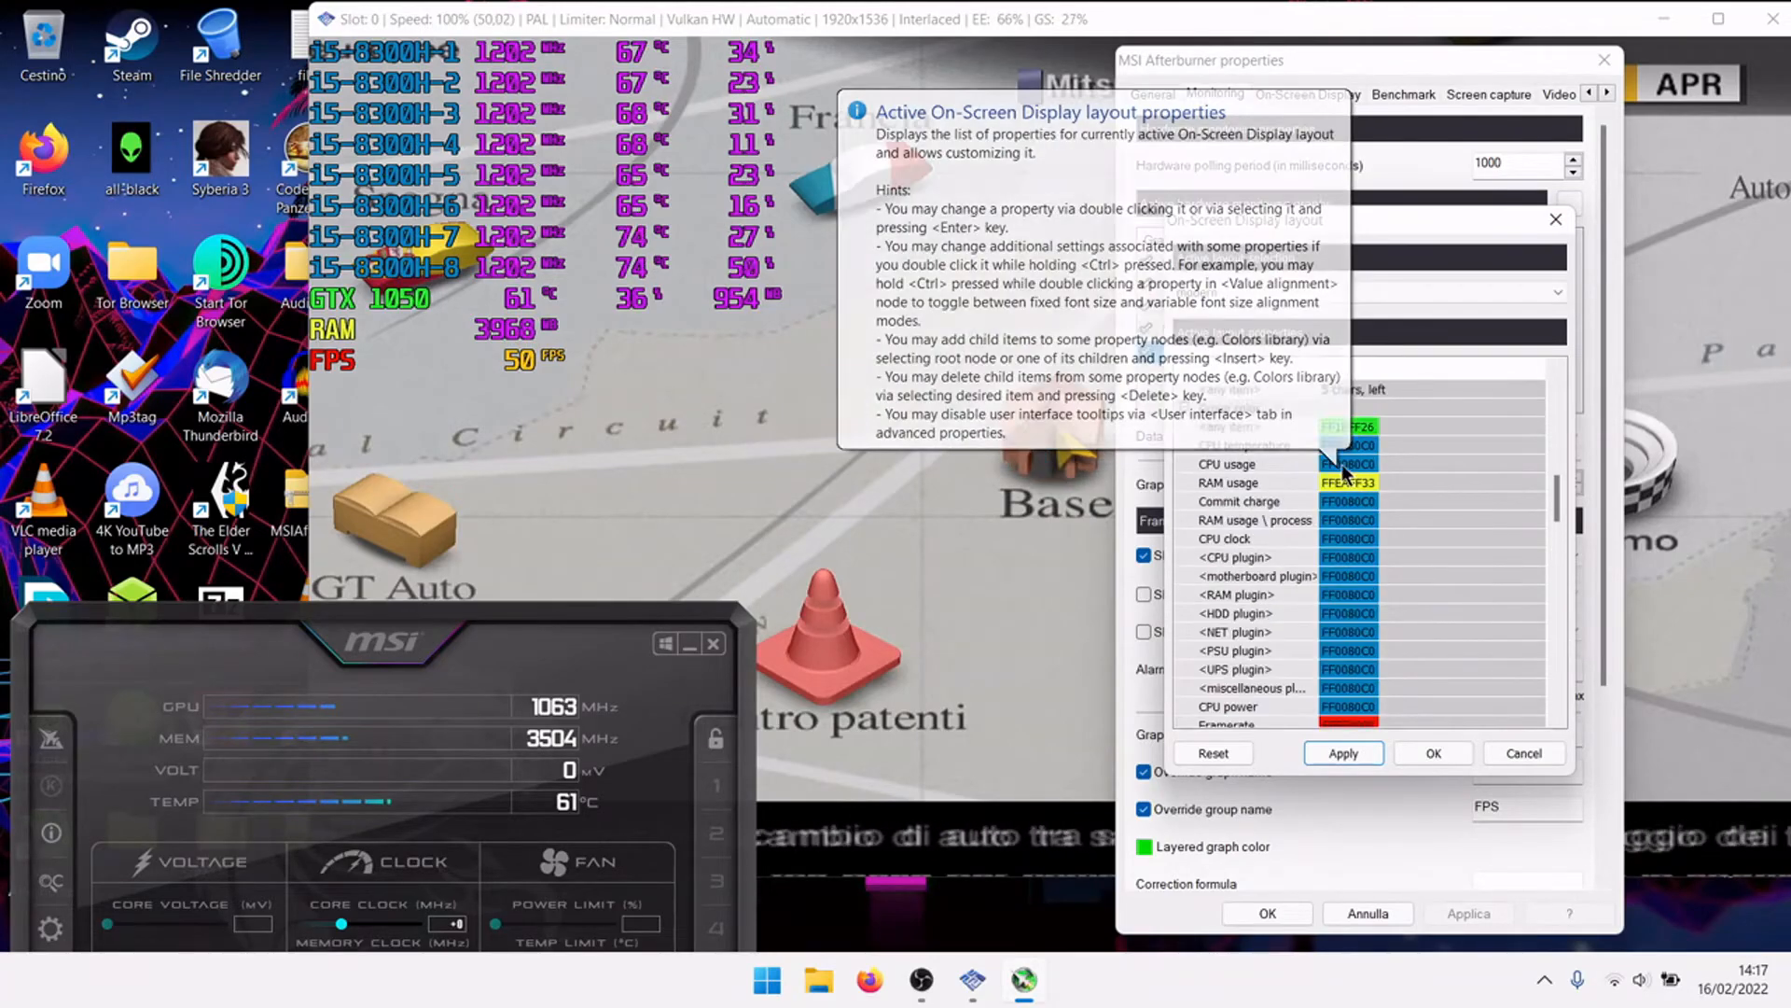
pyautogui.scroll(5, 1351, 447)
pyautogui.doubleClick(1351, 428)
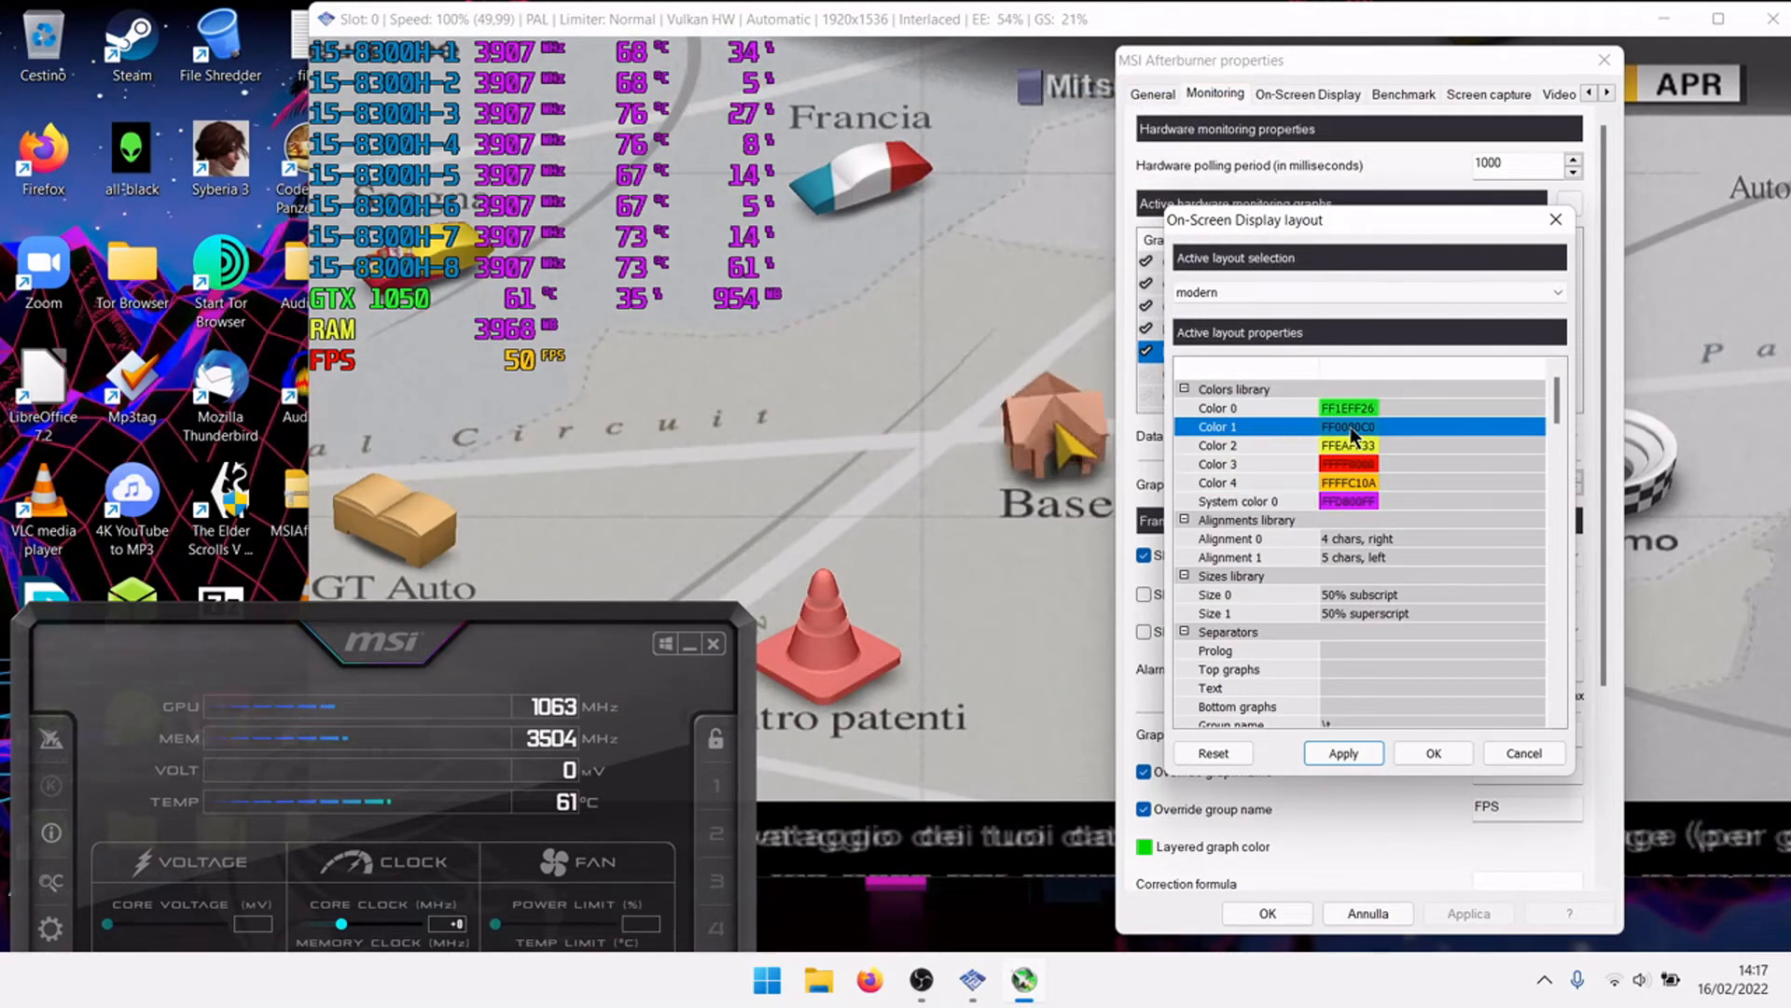
pyautogui.click(1387, 475)
pyautogui.click(1387, 504)
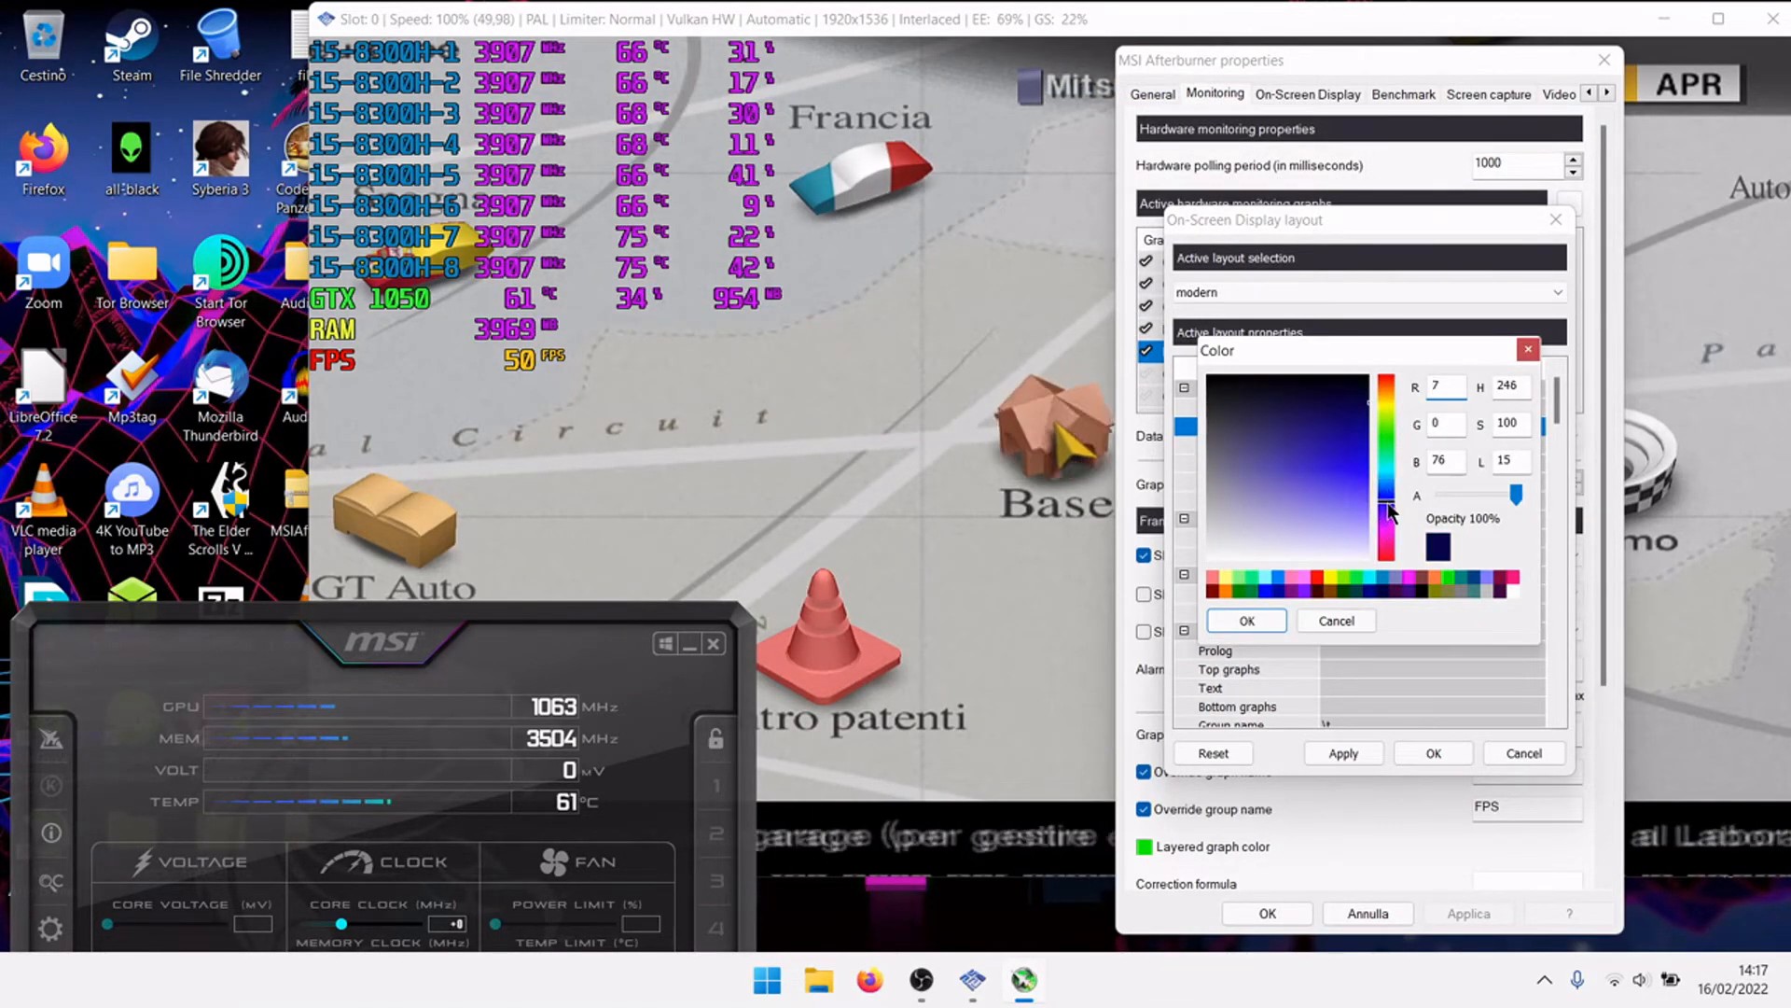
pyautogui.moveTo(1339, 478)
pyautogui.mouseDown()
pyautogui.moveTo(1381, 451)
pyautogui.moveTo(1331, 455)
pyautogui.moveTo(1330, 434)
pyautogui.moveTo(1357, 461)
pyautogui.mouseUp()
pyautogui.click(1361, 452)
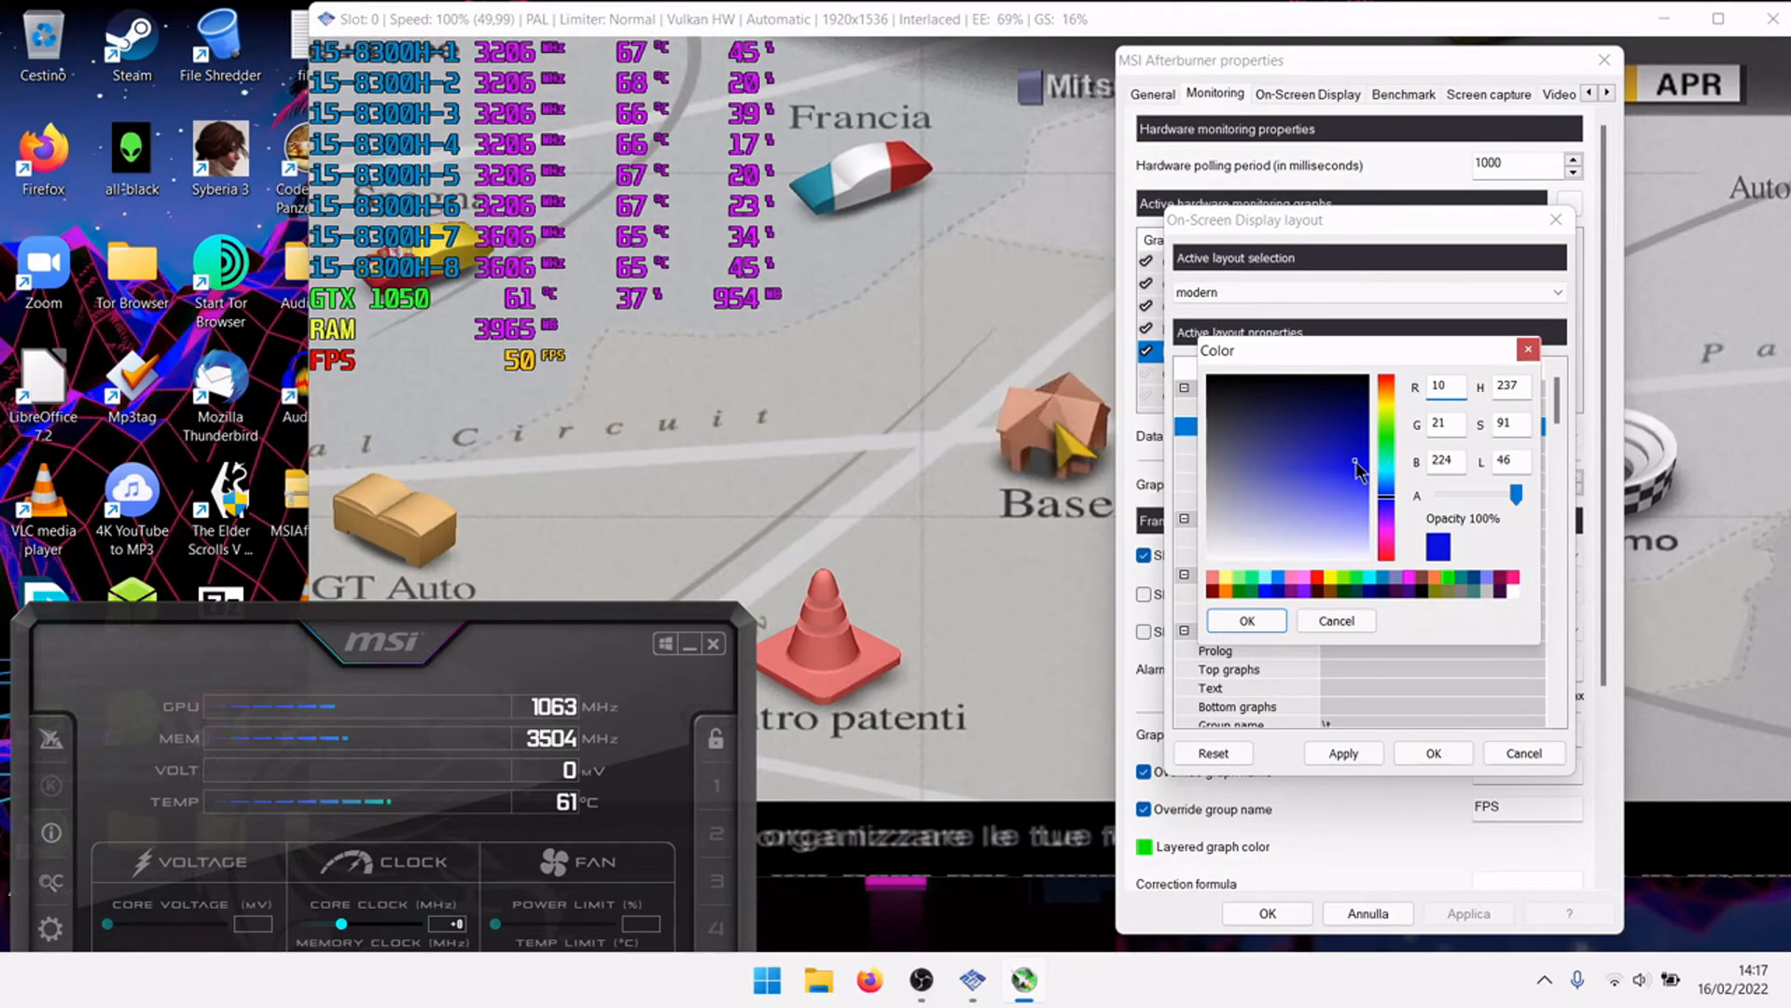
pyautogui.click(1245, 620)
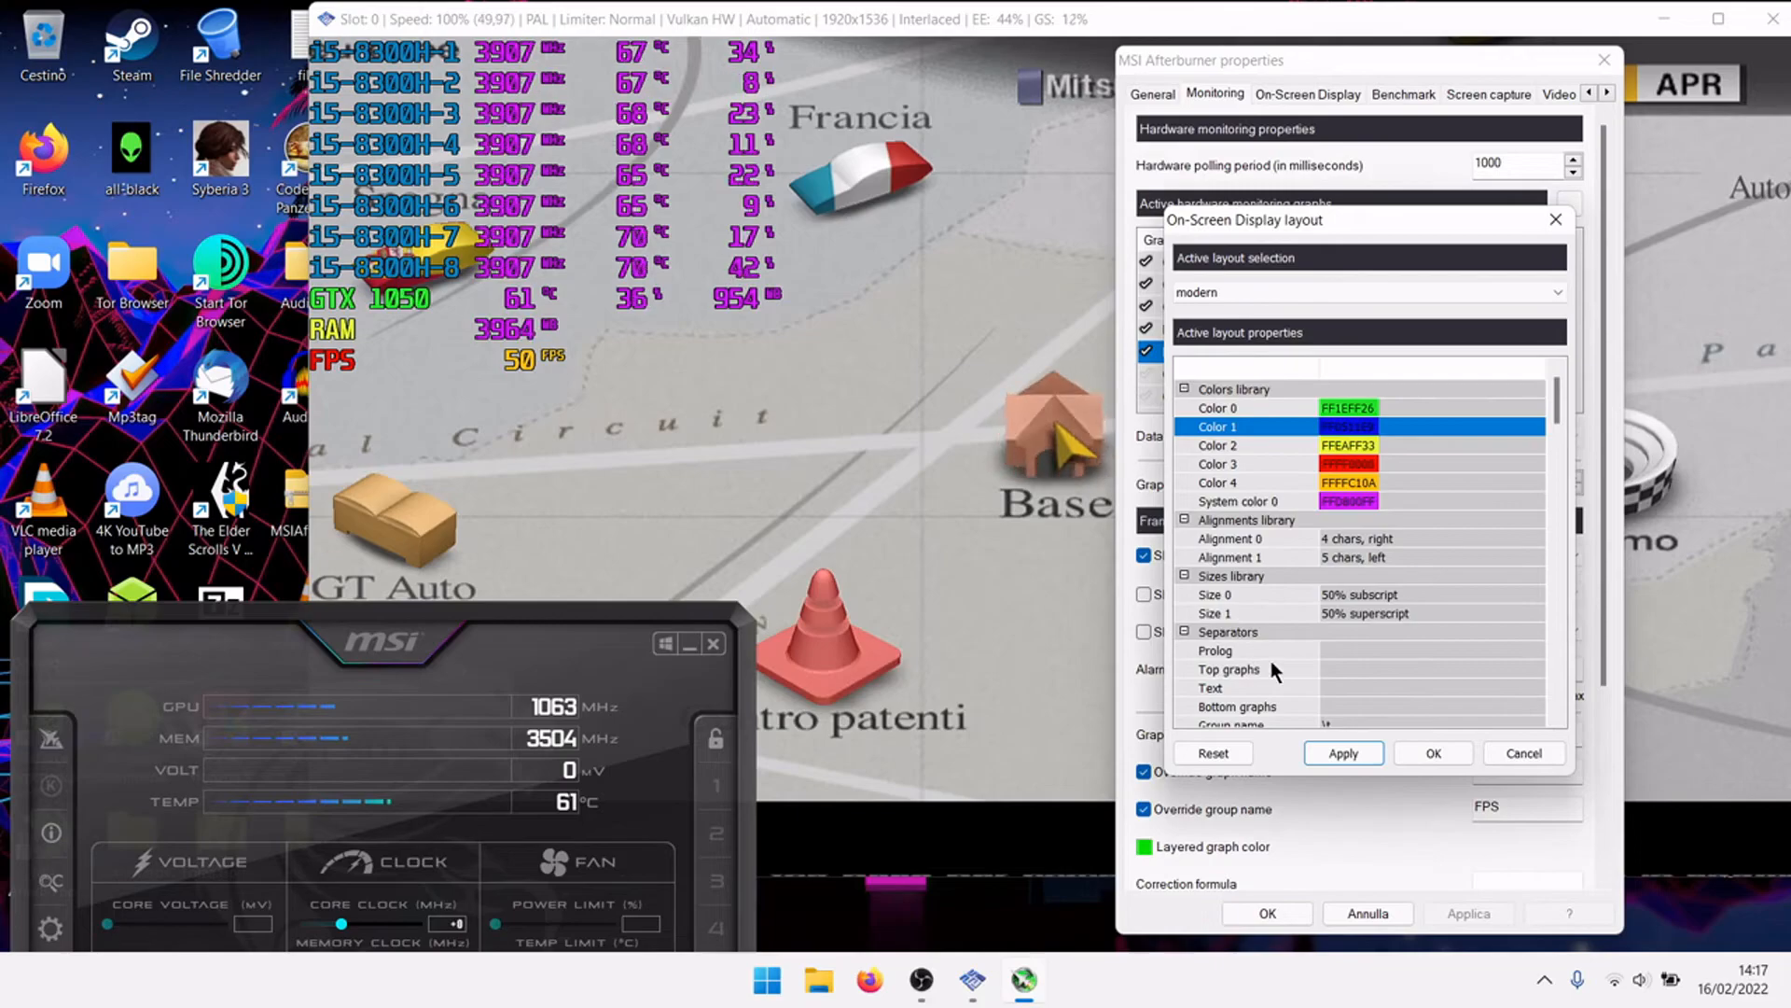
pyautogui.click(1329, 750)
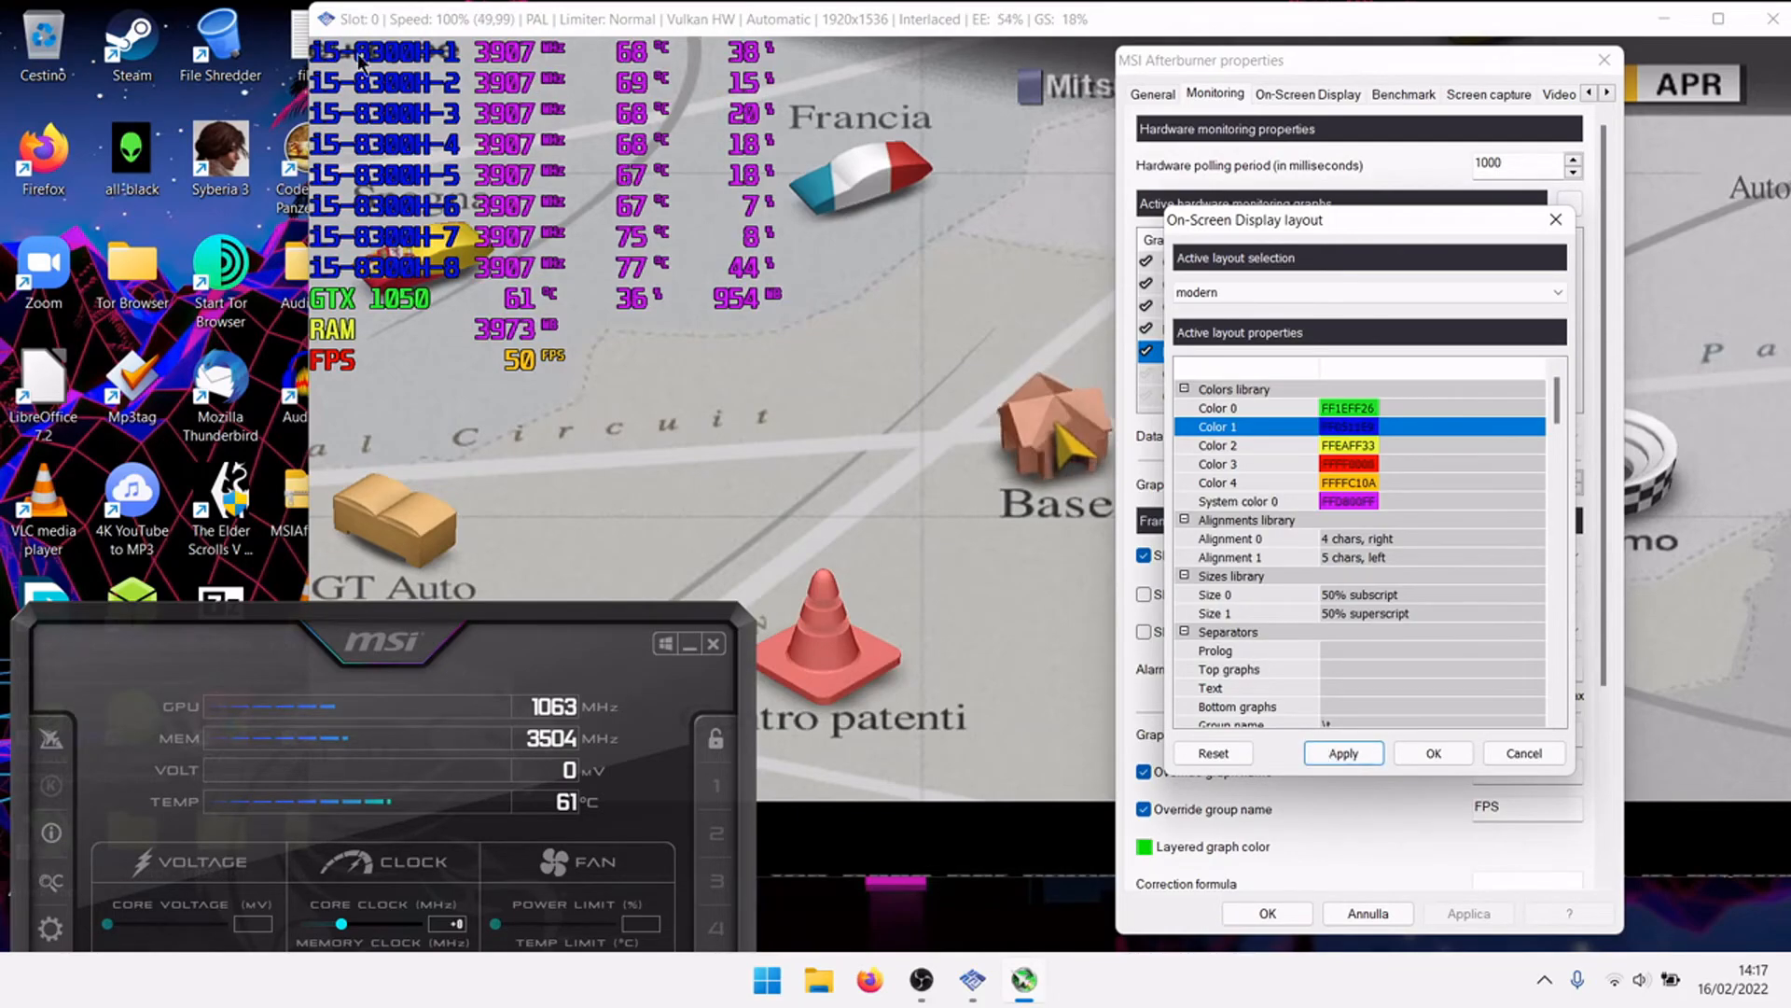
# Accept the On-Screen Display layout and the MSI Afterburner properties, and minimize the Afterburner window to reveal the game.
pyautogui.click(1415, 754)
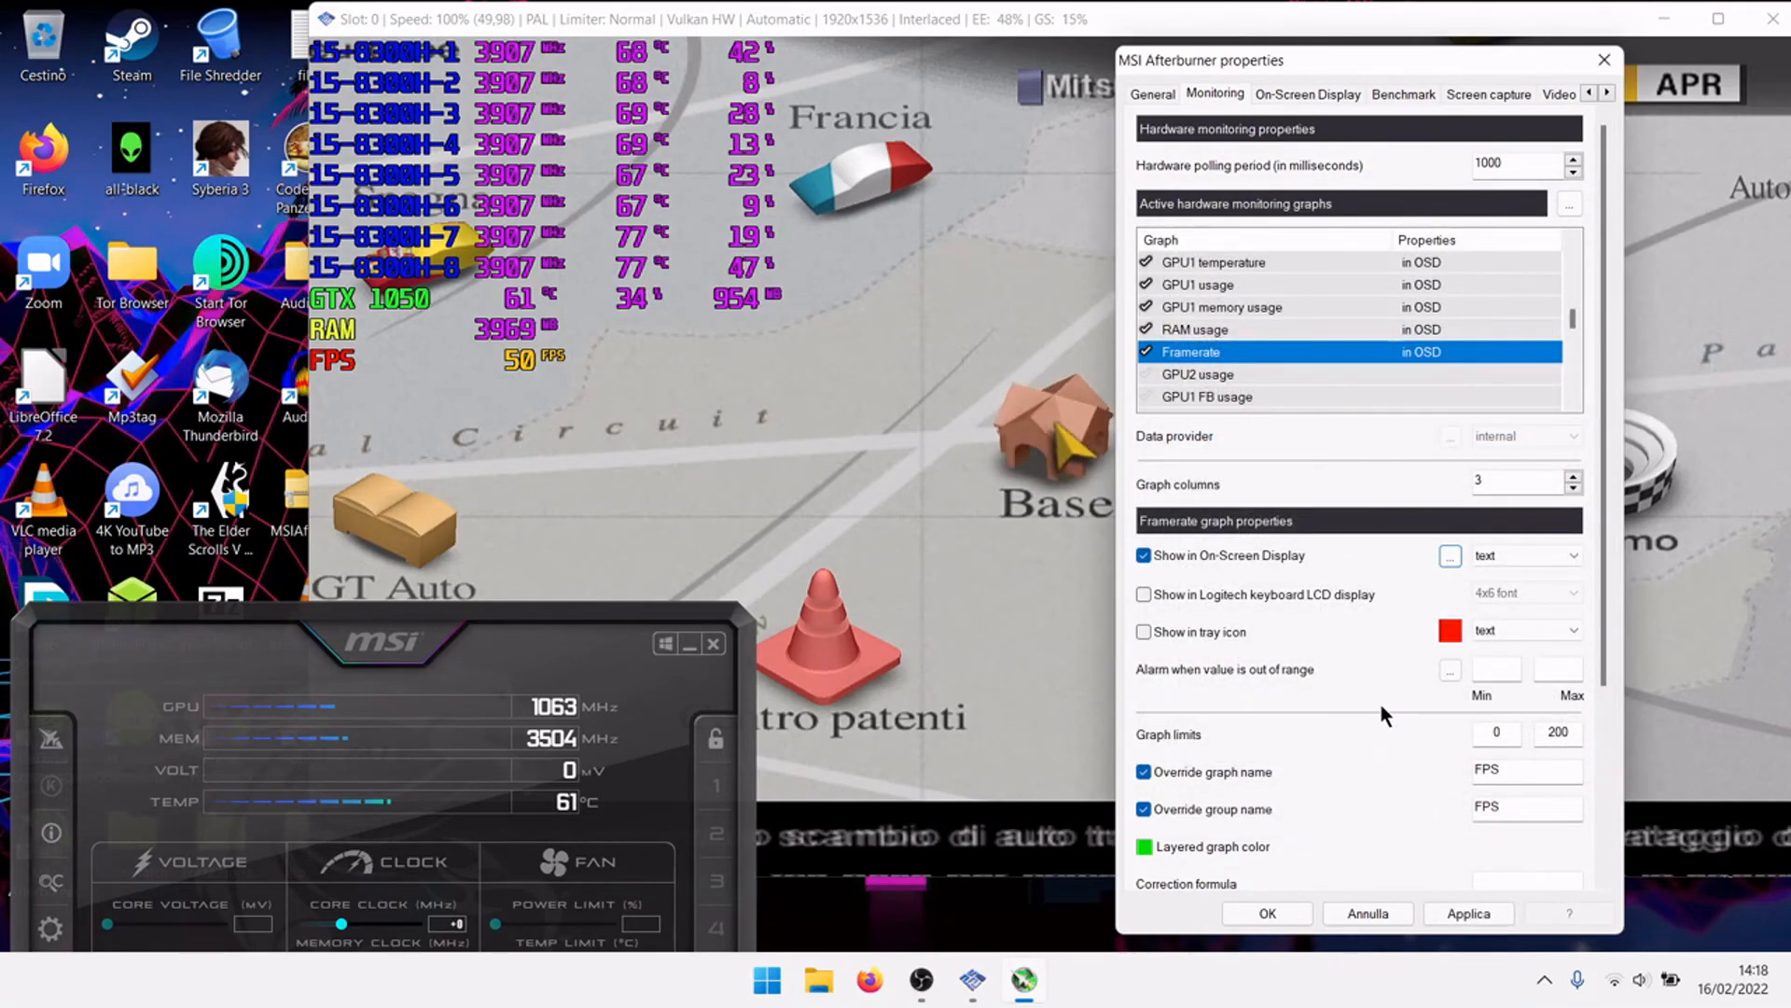
pyautogui.click(1266, 912)
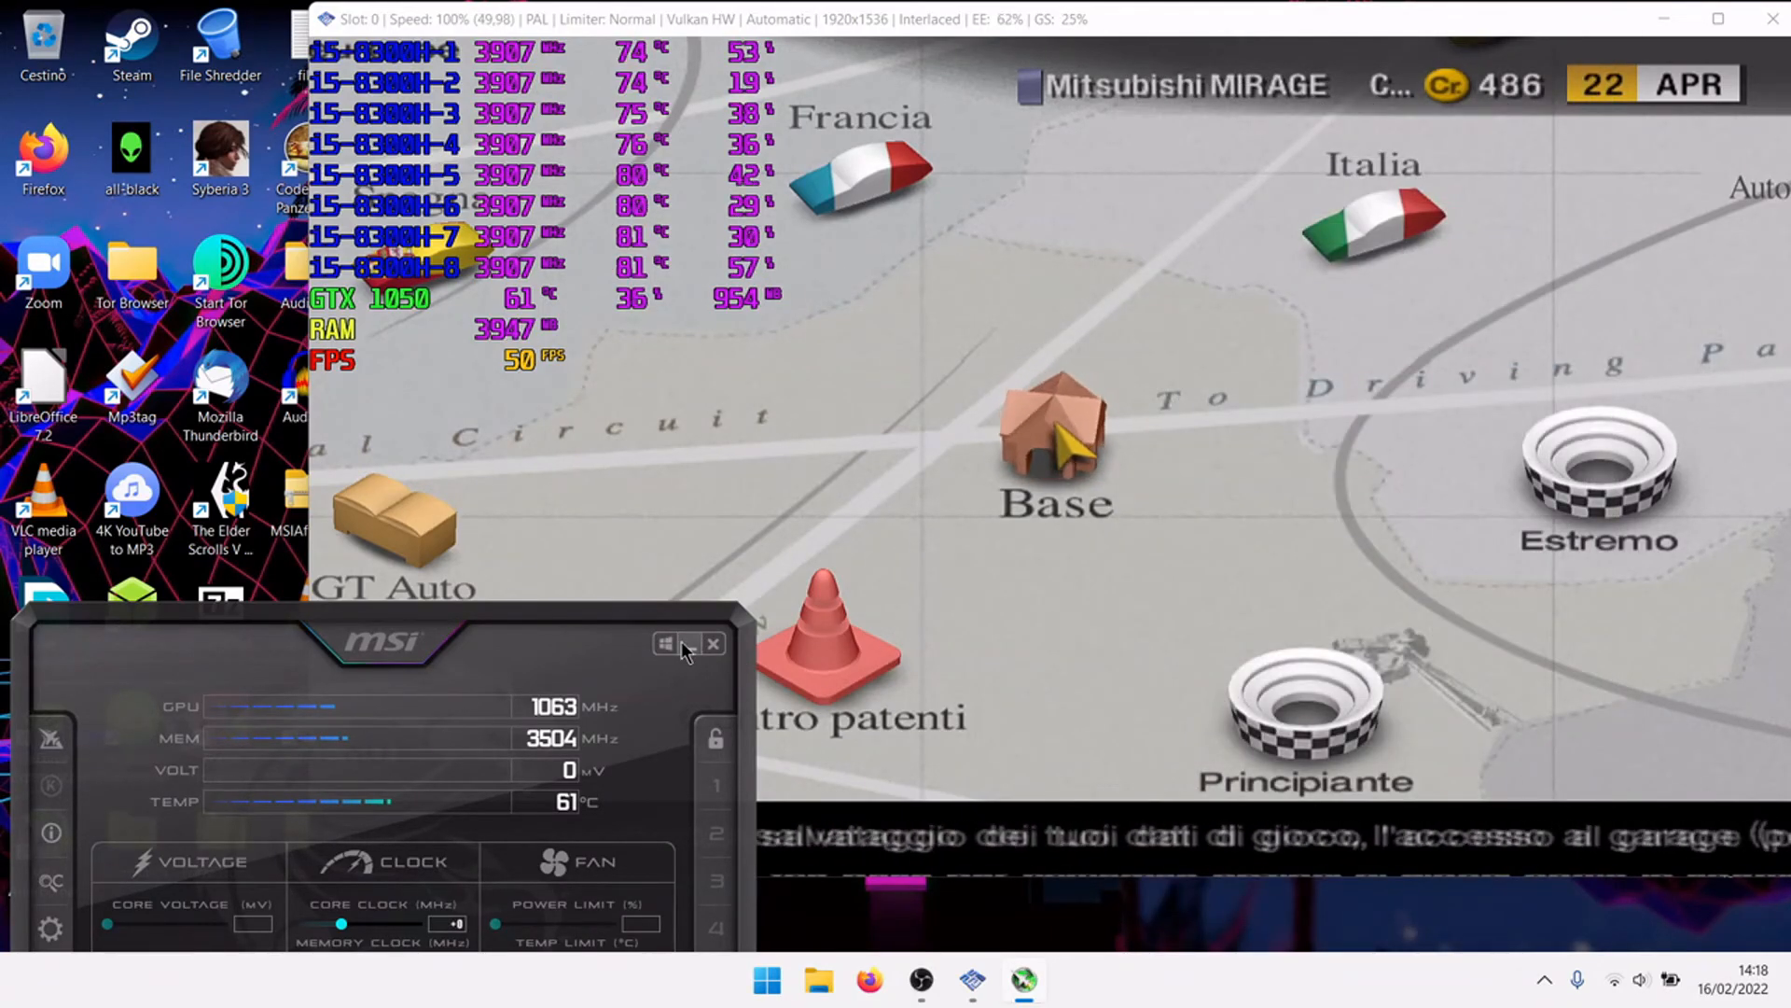
pyautogui.click(688, 643)
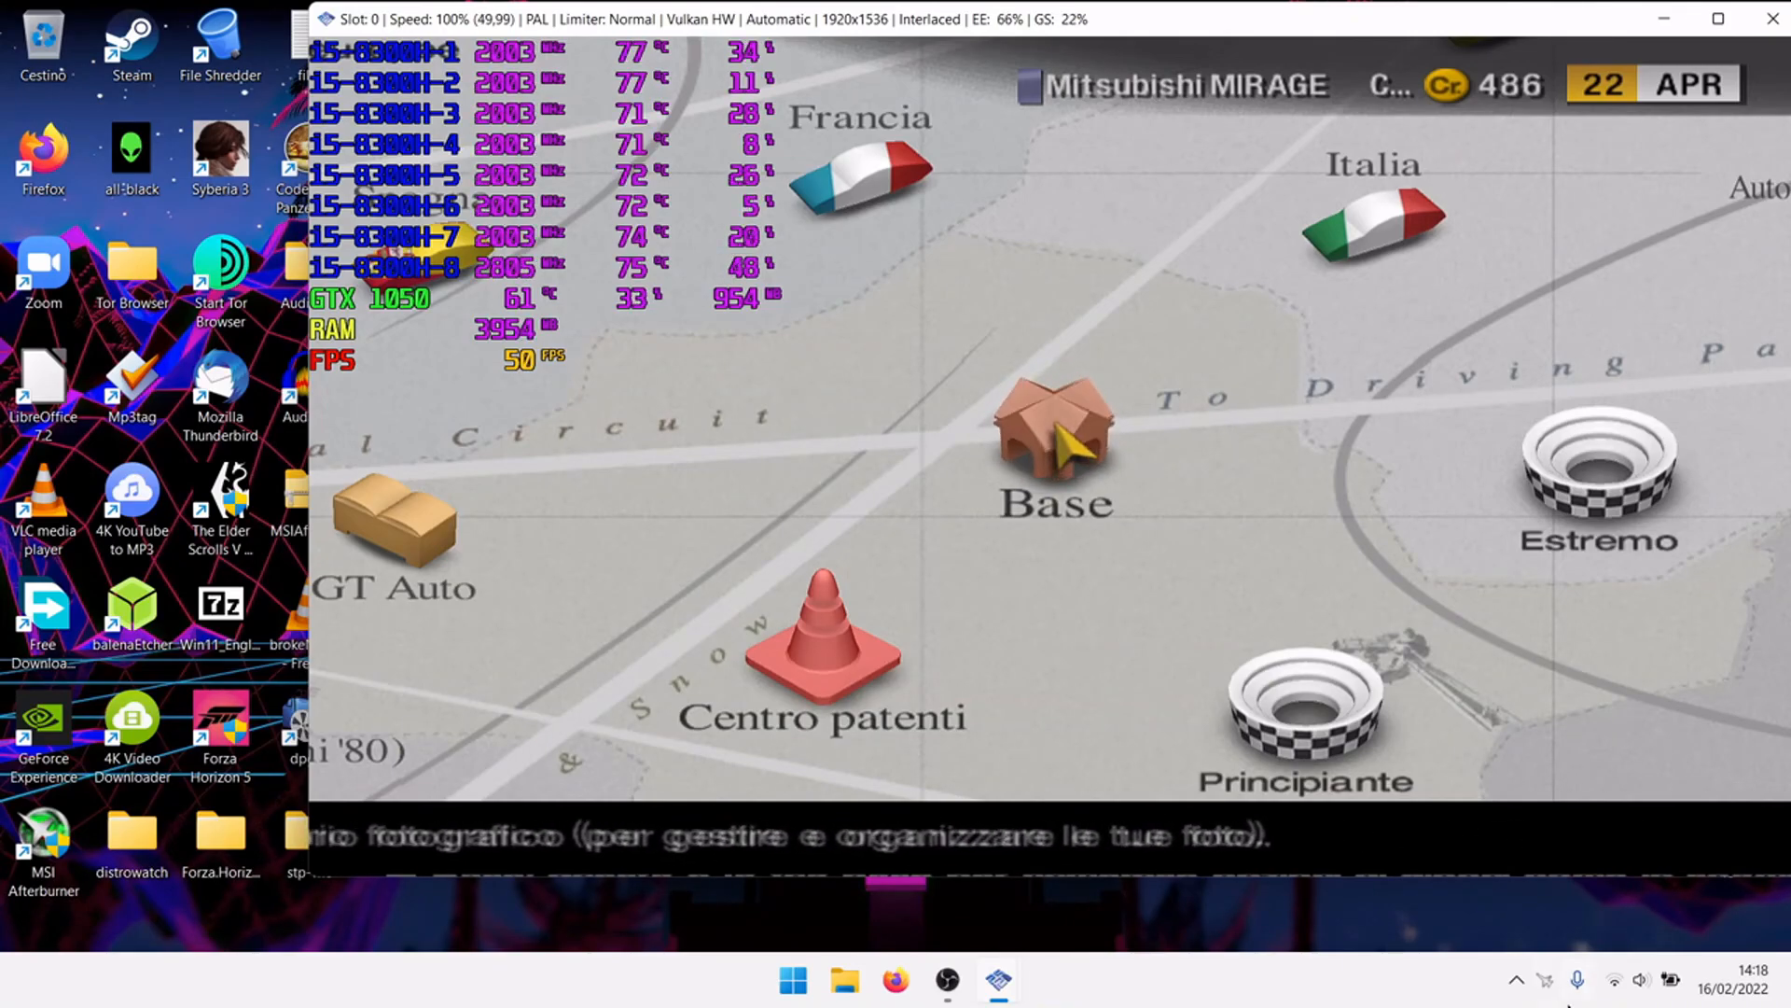
# Open the OBS context menu from the hidden system tray icons.
pyautogui.click(1518, 982)
pyautogui.rightClick(1545, 869)
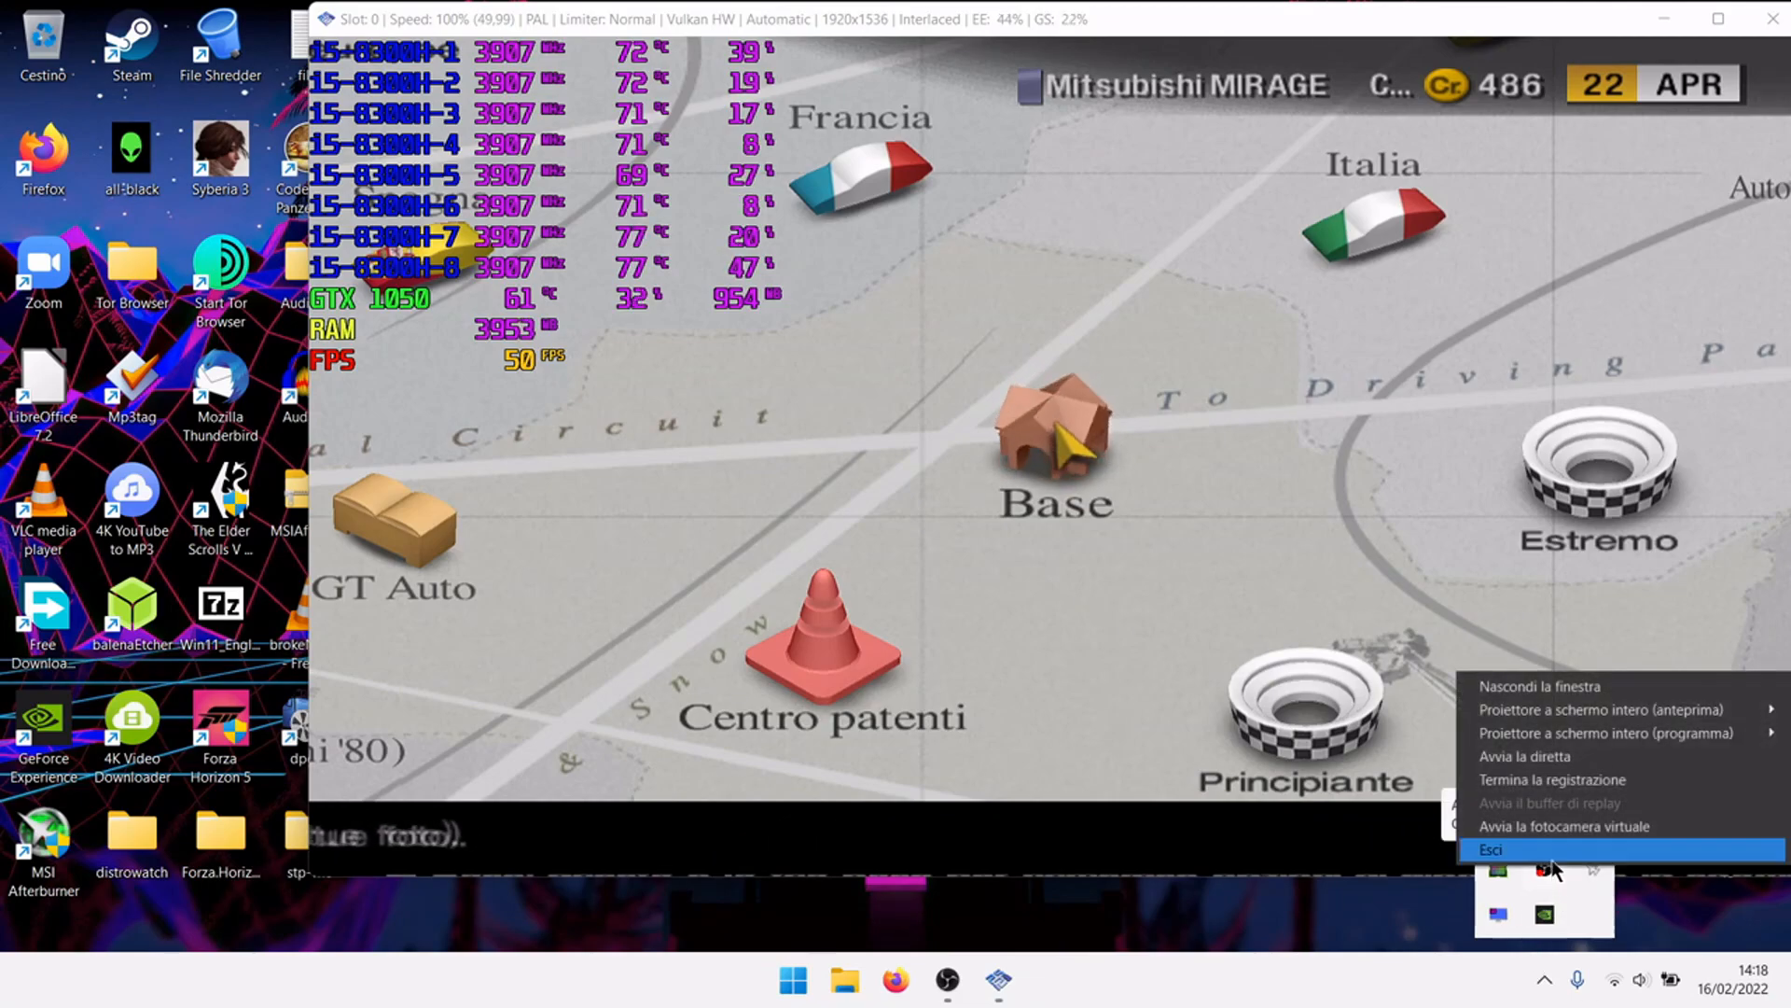